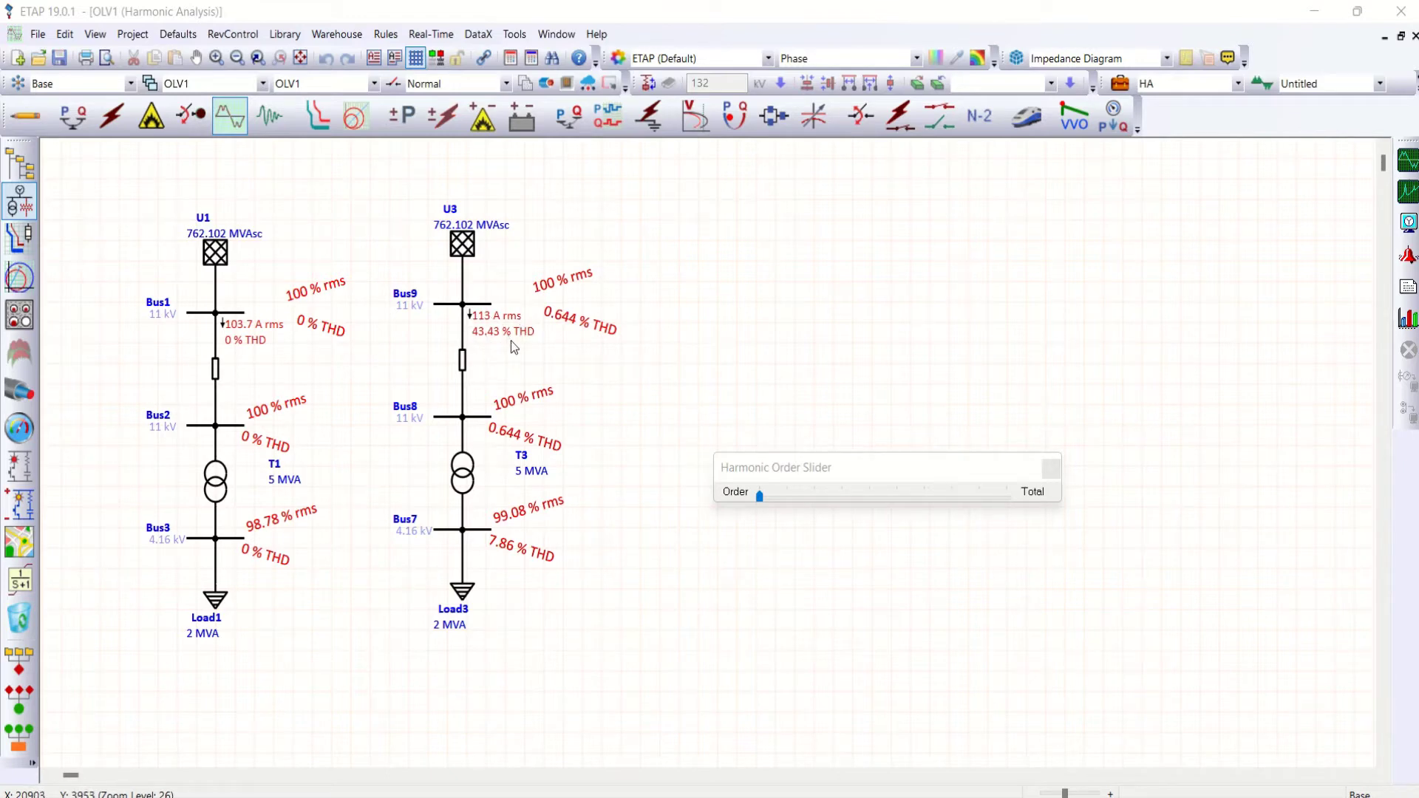
Switch the harmonic study case's source model to Ideal Current Source and apply the change.
{"action": "left_click", "coordinate": [1120, 84]}
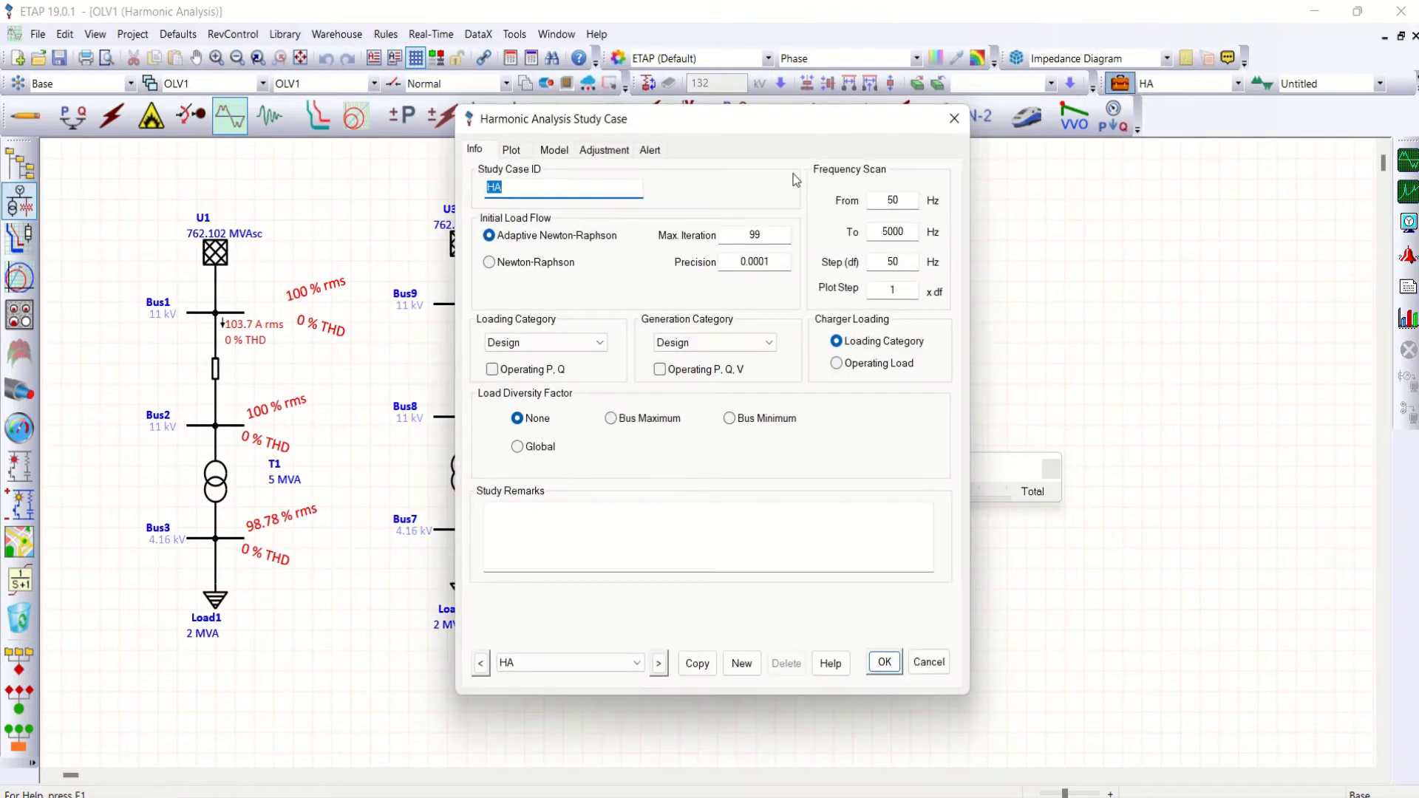
{"action": "left_click", "coordinate": [554, 151]}
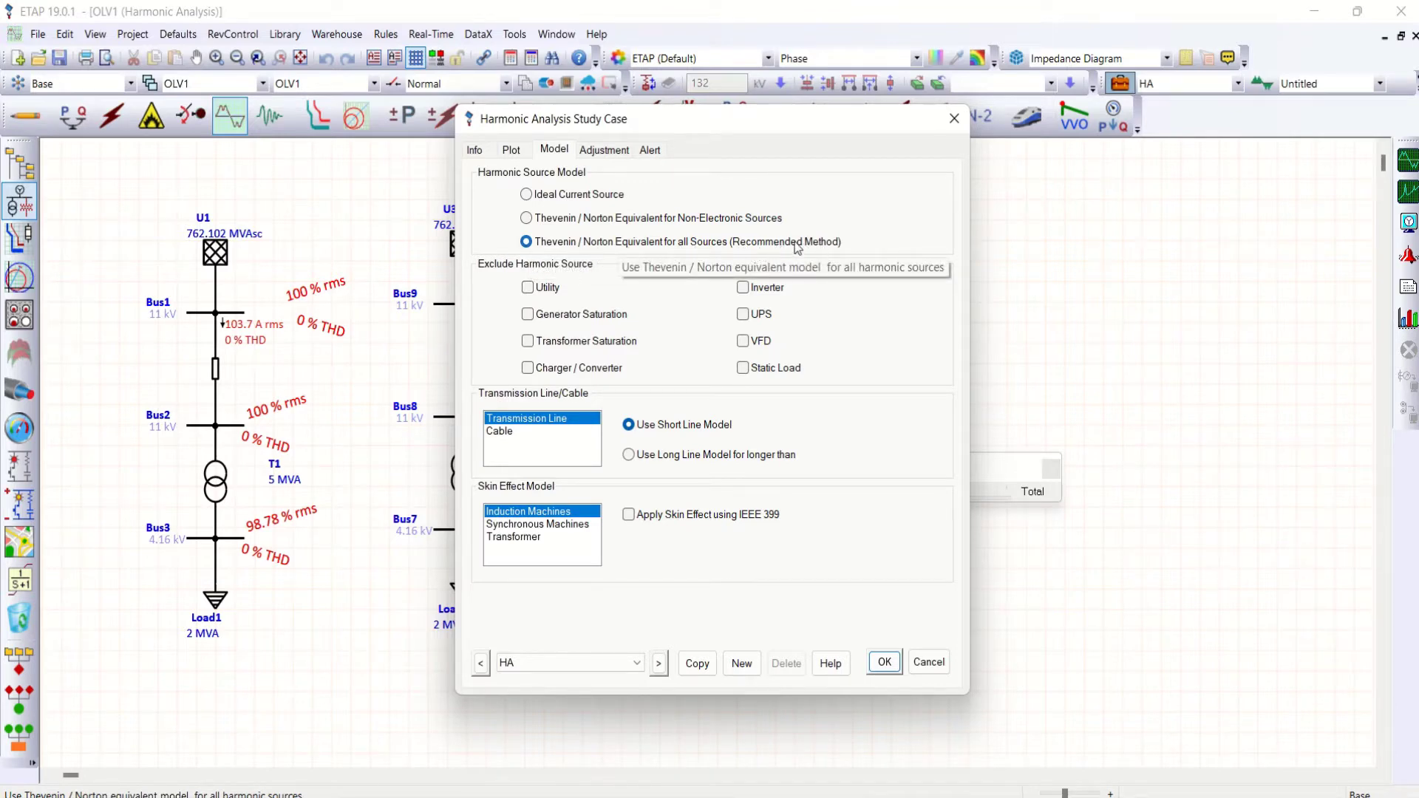
{"action": "left_click", "coordinate": [527, 219]}
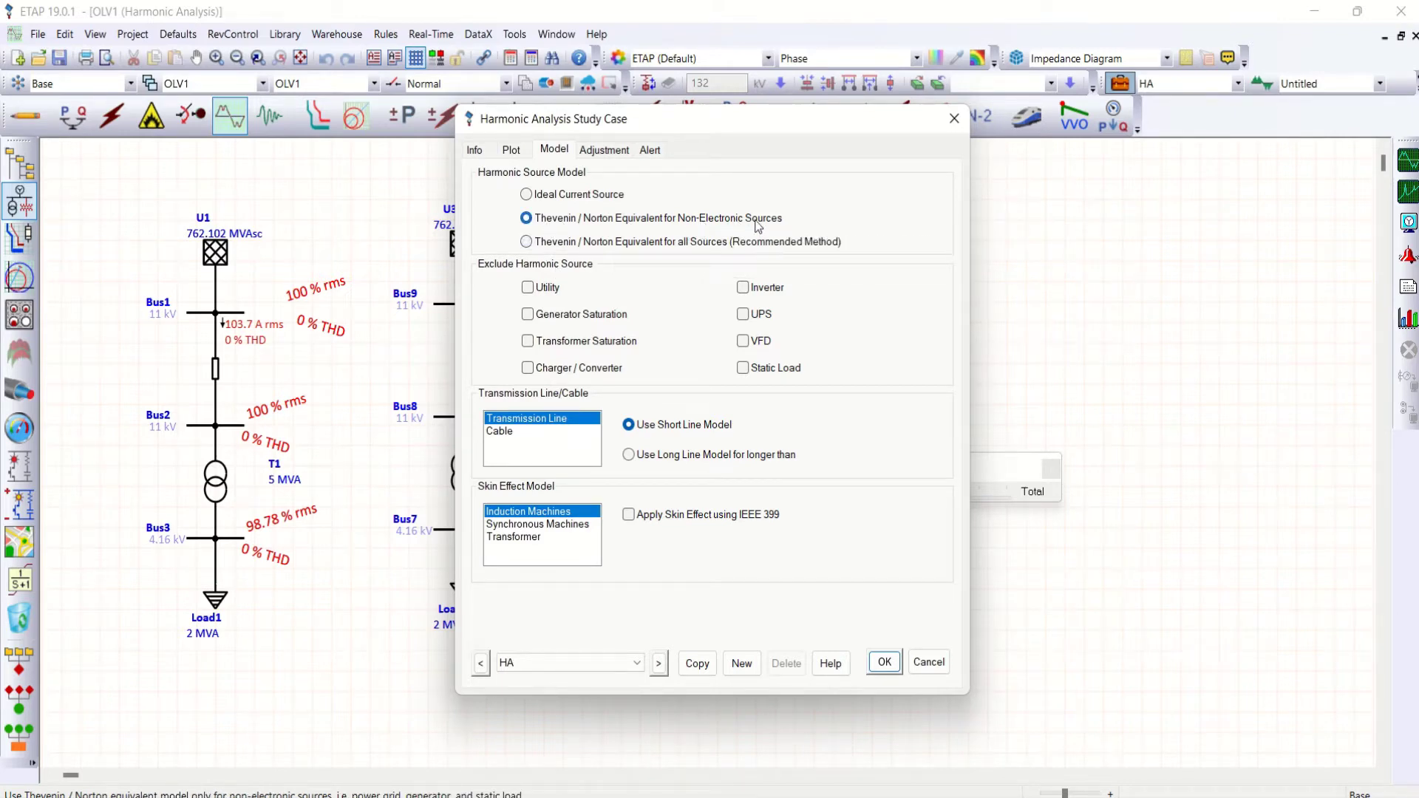
{"action": "left_click", "coordinate": [527, 195]}
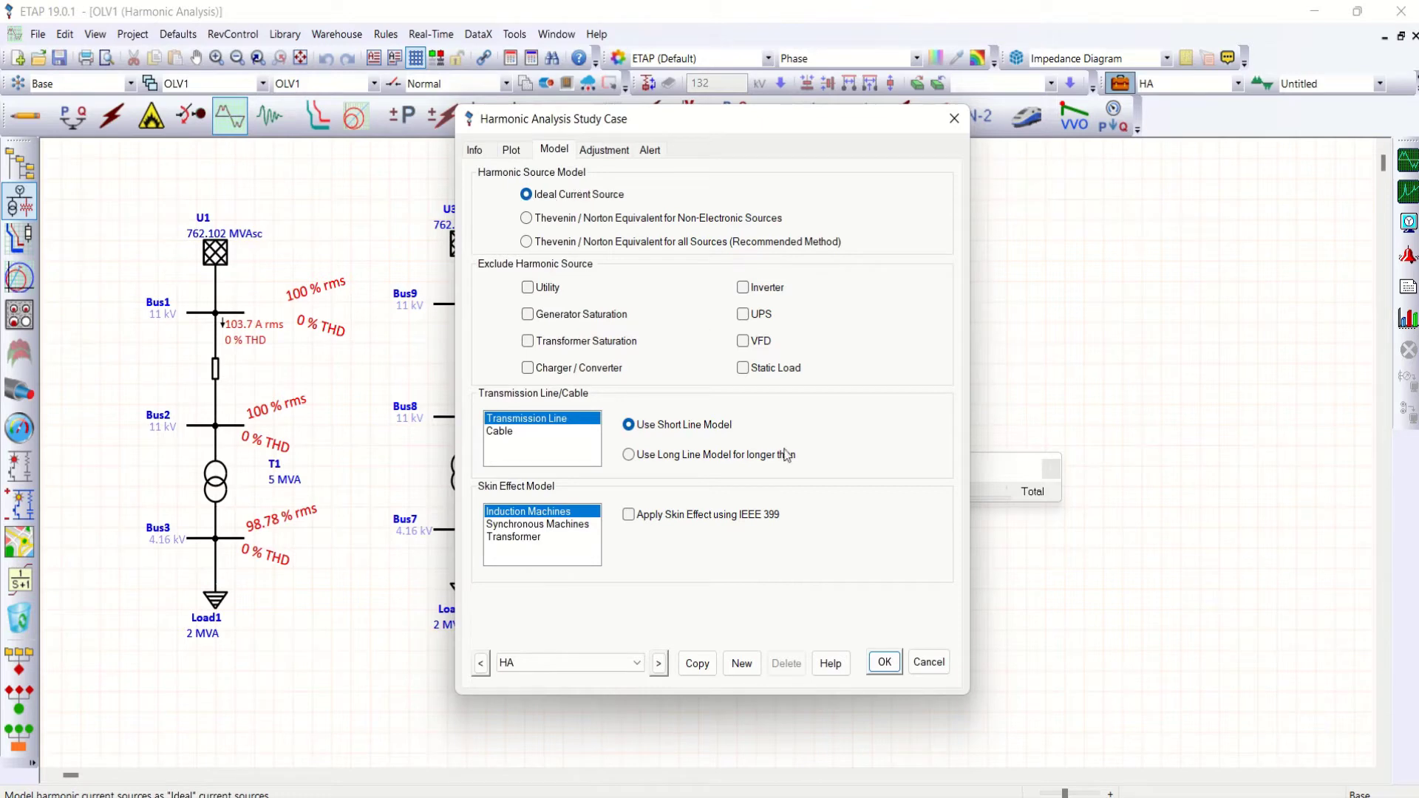
{"action": "left_click", "coordinate": [888, 660]}
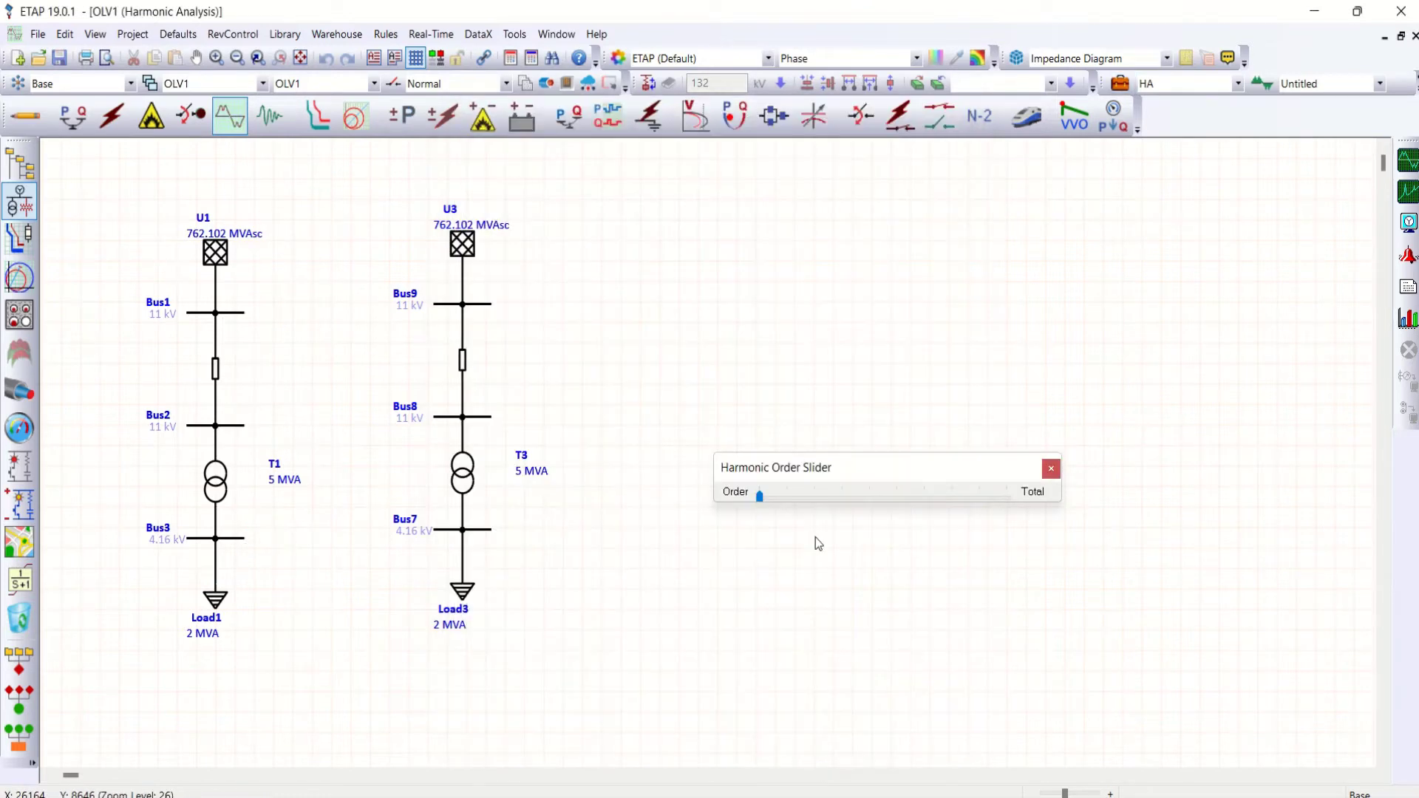
Run the Harmonic Load Flow to refresh results, showing Bus9 at 0.7% and Bus7 at 8.6% THD.
{"action": "left_click", "coordinate": [1404, 161]}
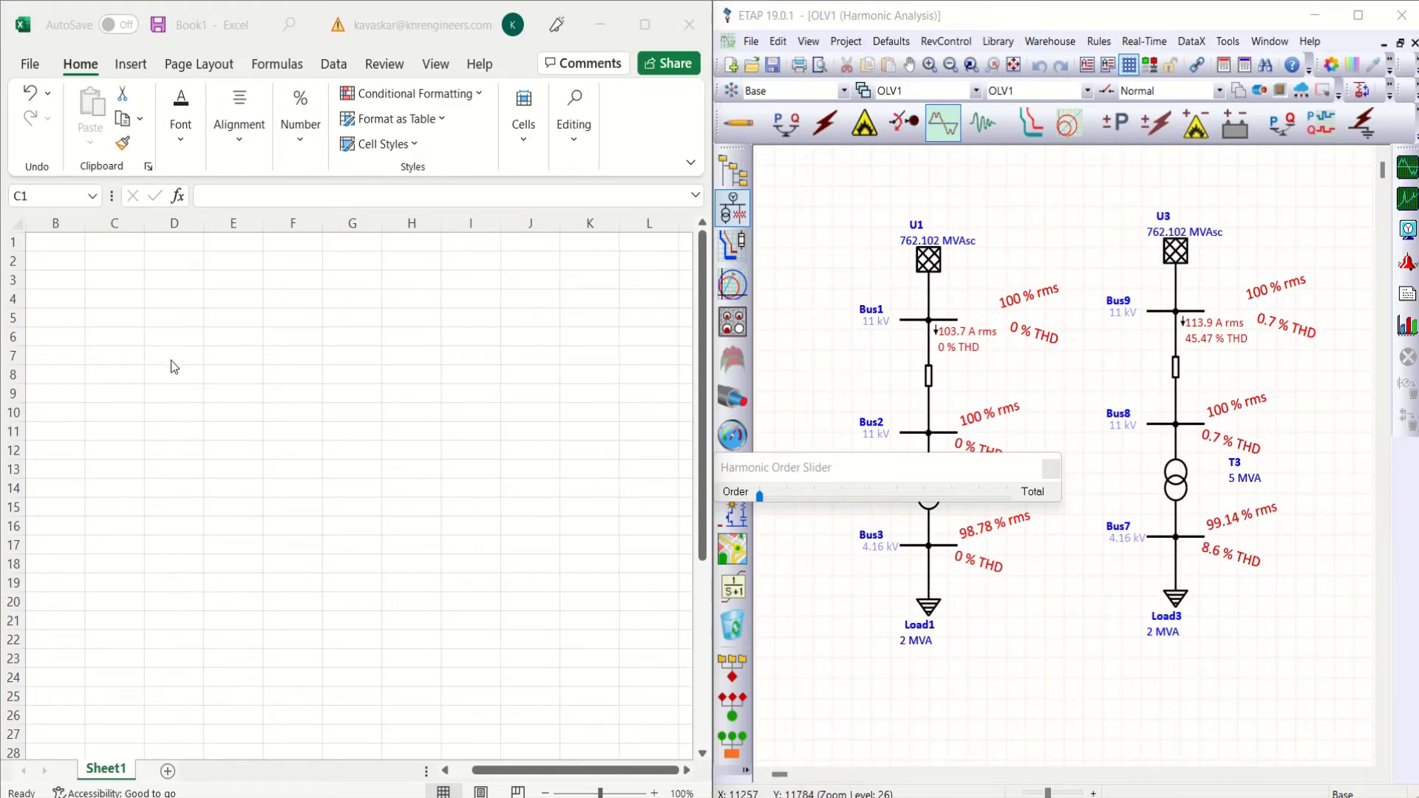
Enter the 'Bus 9' heading in D1 and V 11 kV across D2:F2.
{"action": "left_click", "coordinate": [177, 241]}
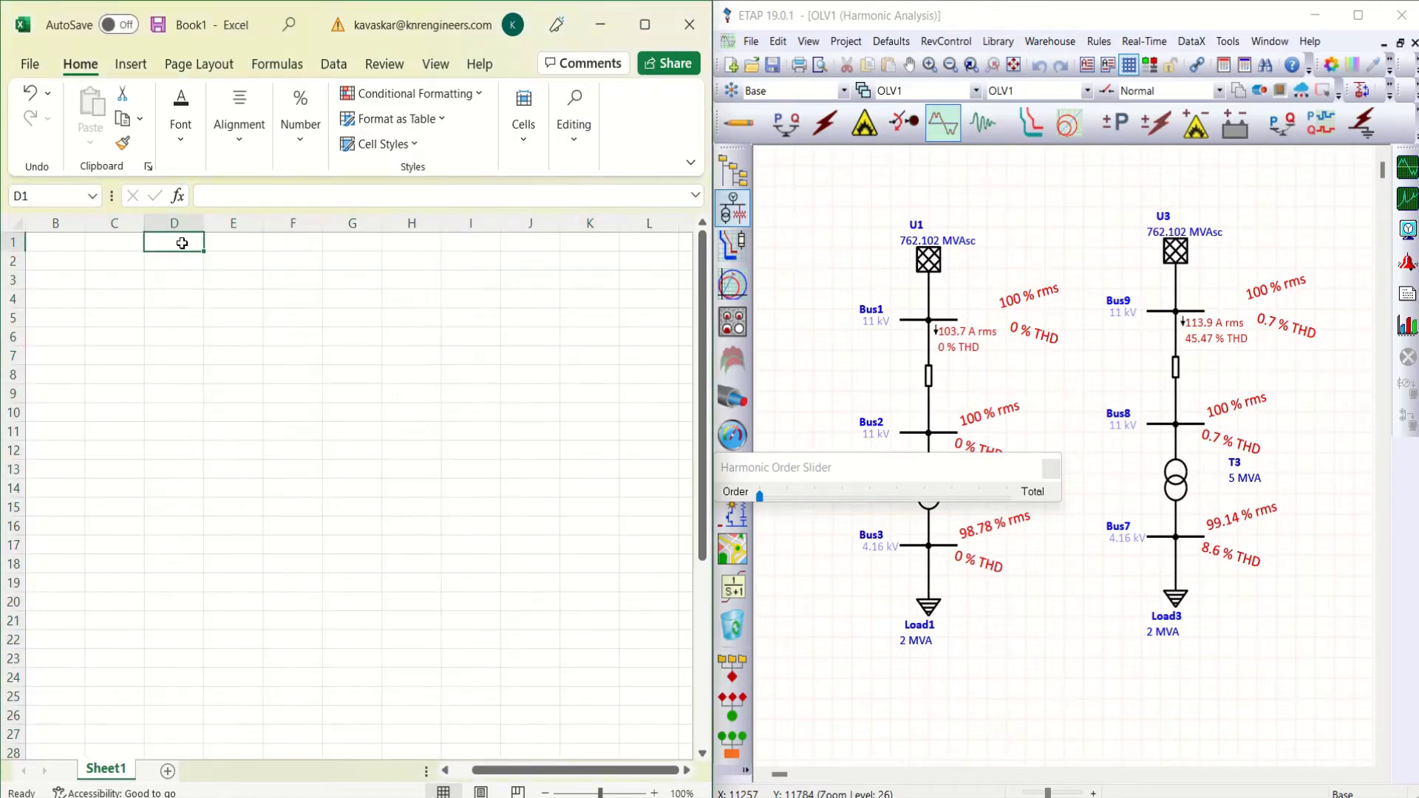
{"action": "type", "text": "Bus"}
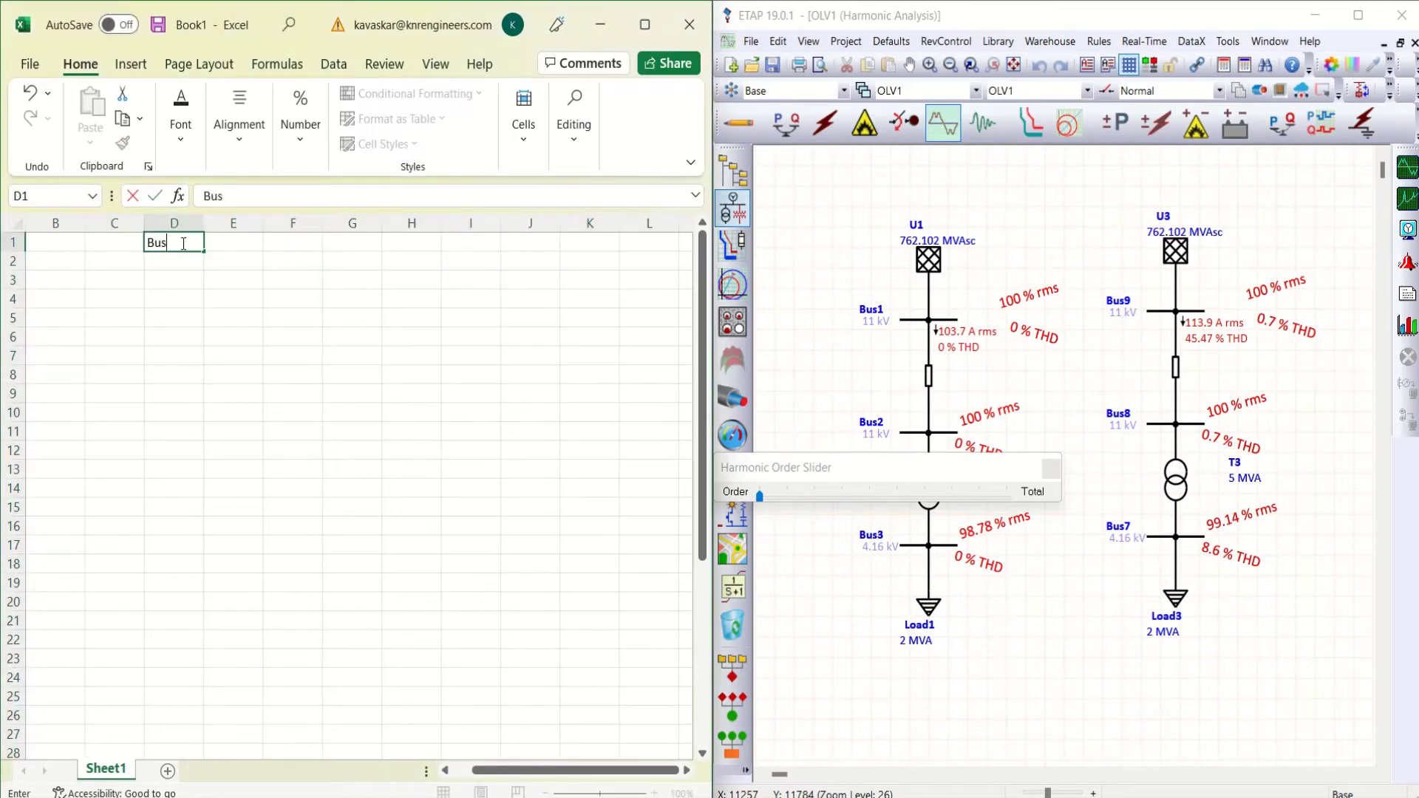
{"action": "type", "text": " 9:"}
{"action": "left_click", "coordinate": [180, 266]}
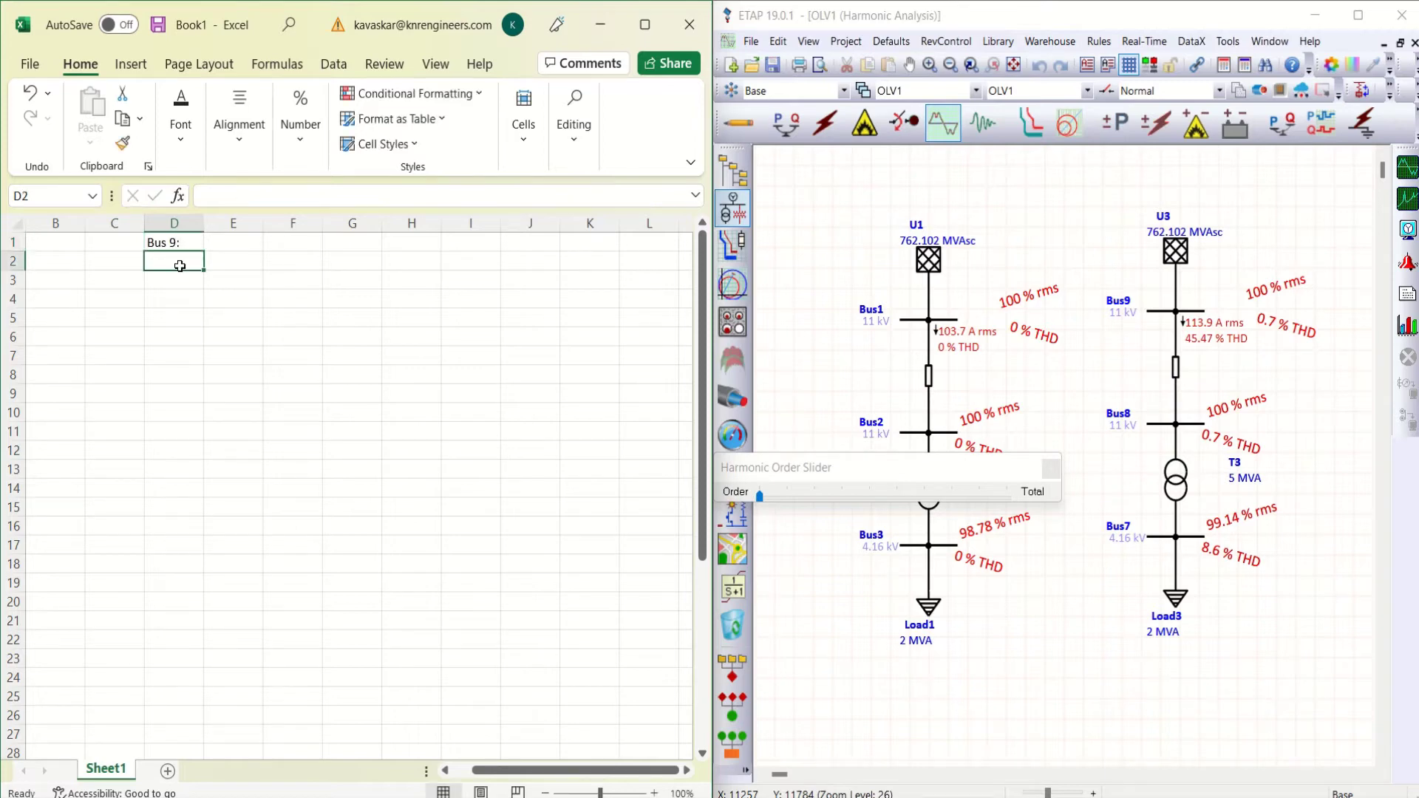
{"action": "type", "text": "V"}
{"action": "left_click", "coordinate": [238, 264]}
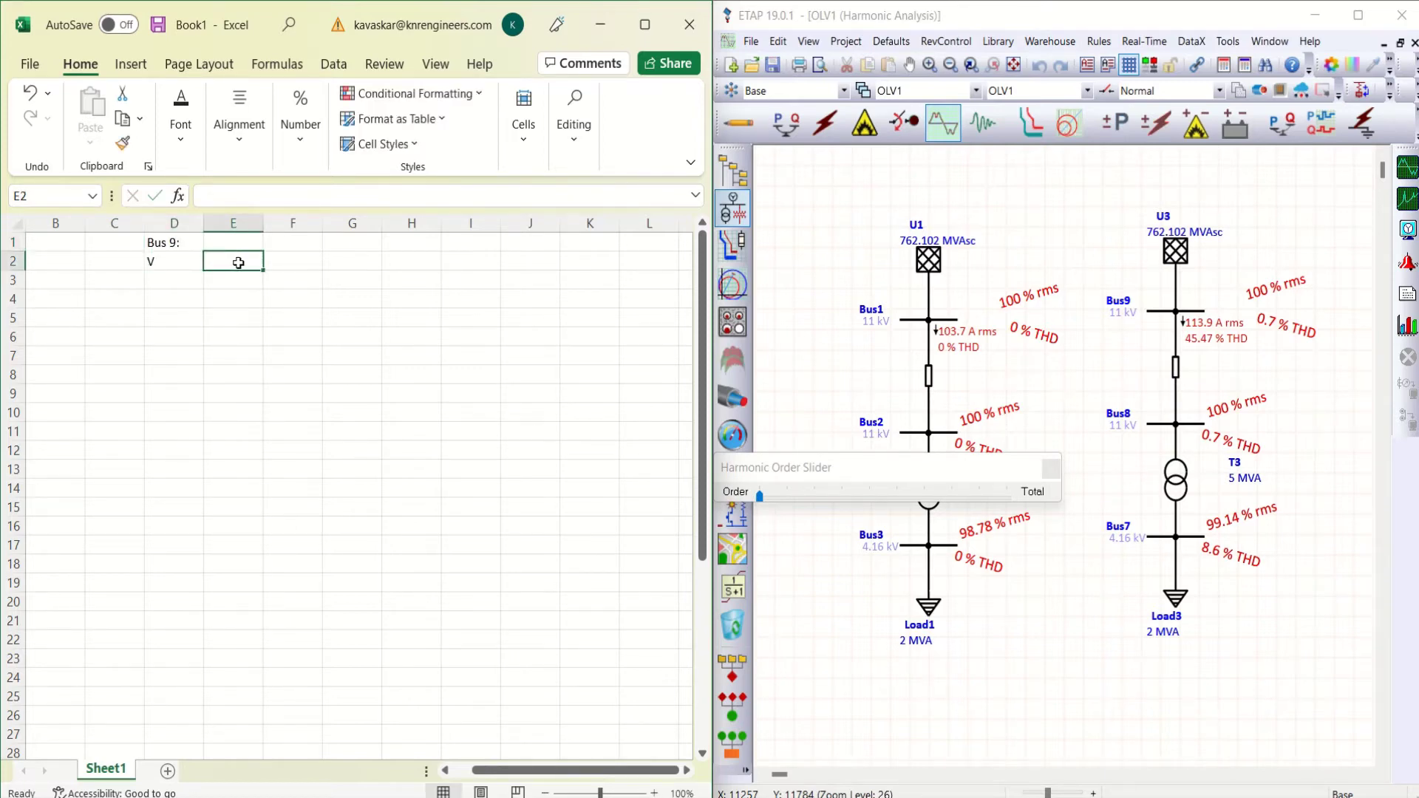
{"action": "type", "text": "11"}
{"action": "left_click", "coordinate": [276, 260]}
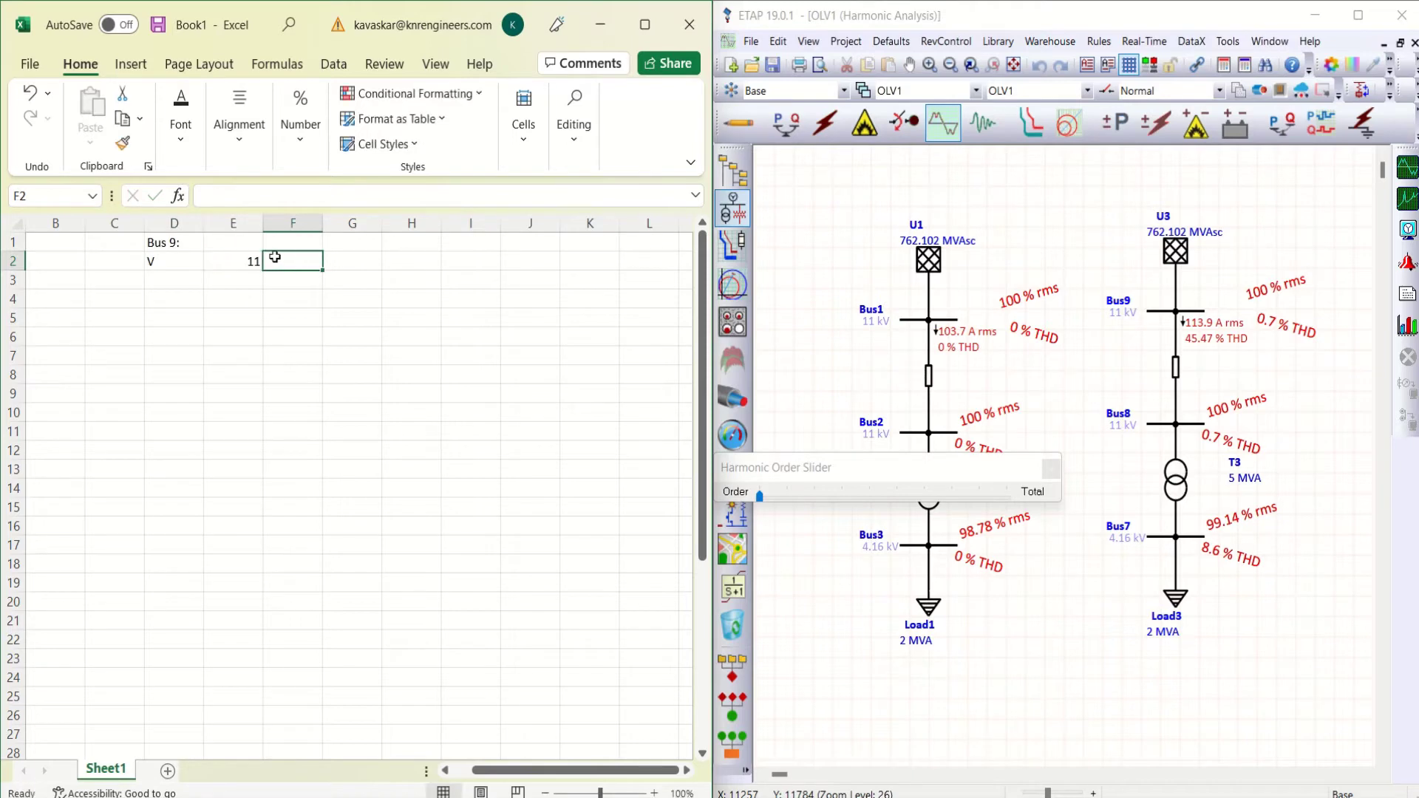
{"action": "type", "text": "kV"}
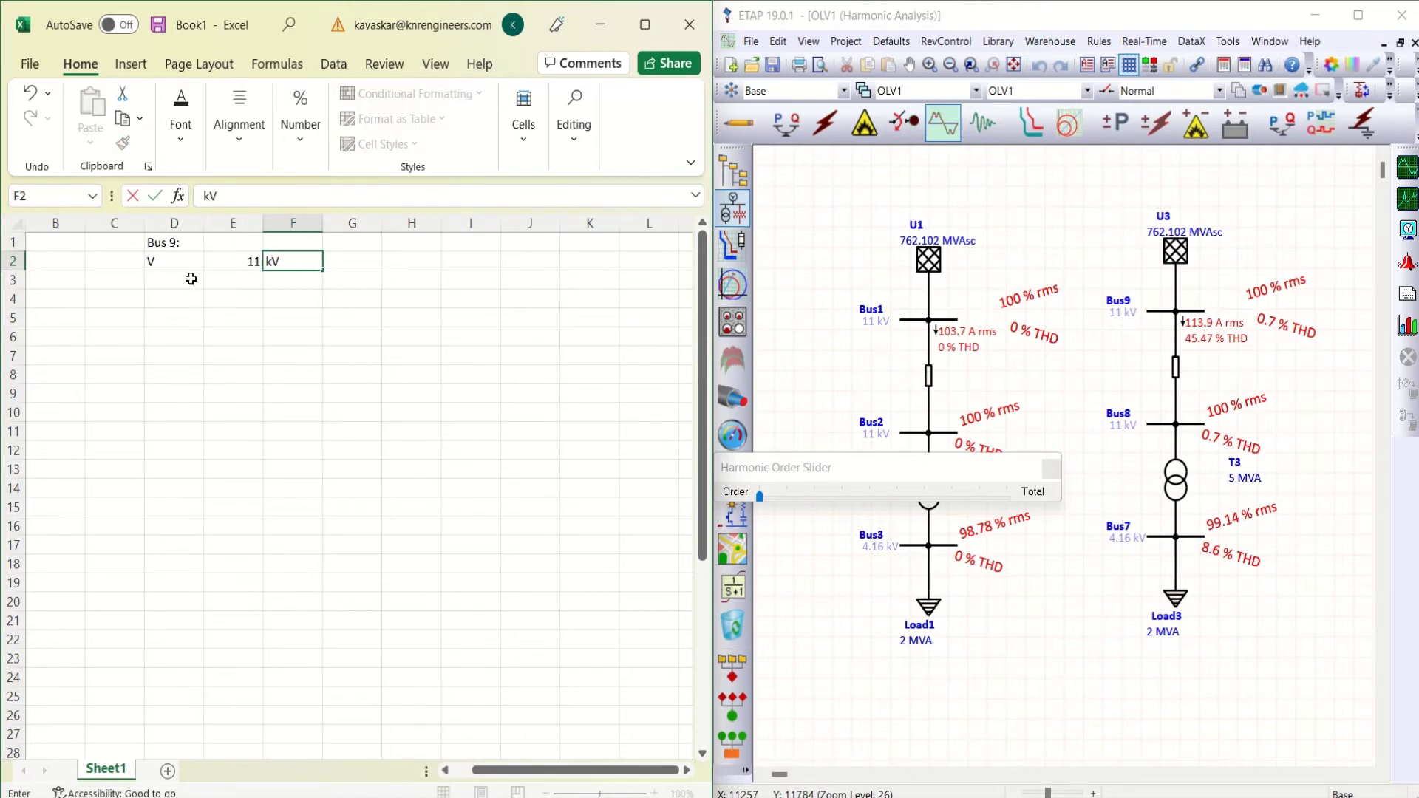
Enter the short-circuit level 762.102 MVA in row 3 (D3:F3).
{"action": "left_click", "coordinate": [181, 279]}
{"action": "type", "text": "MVAsc"}
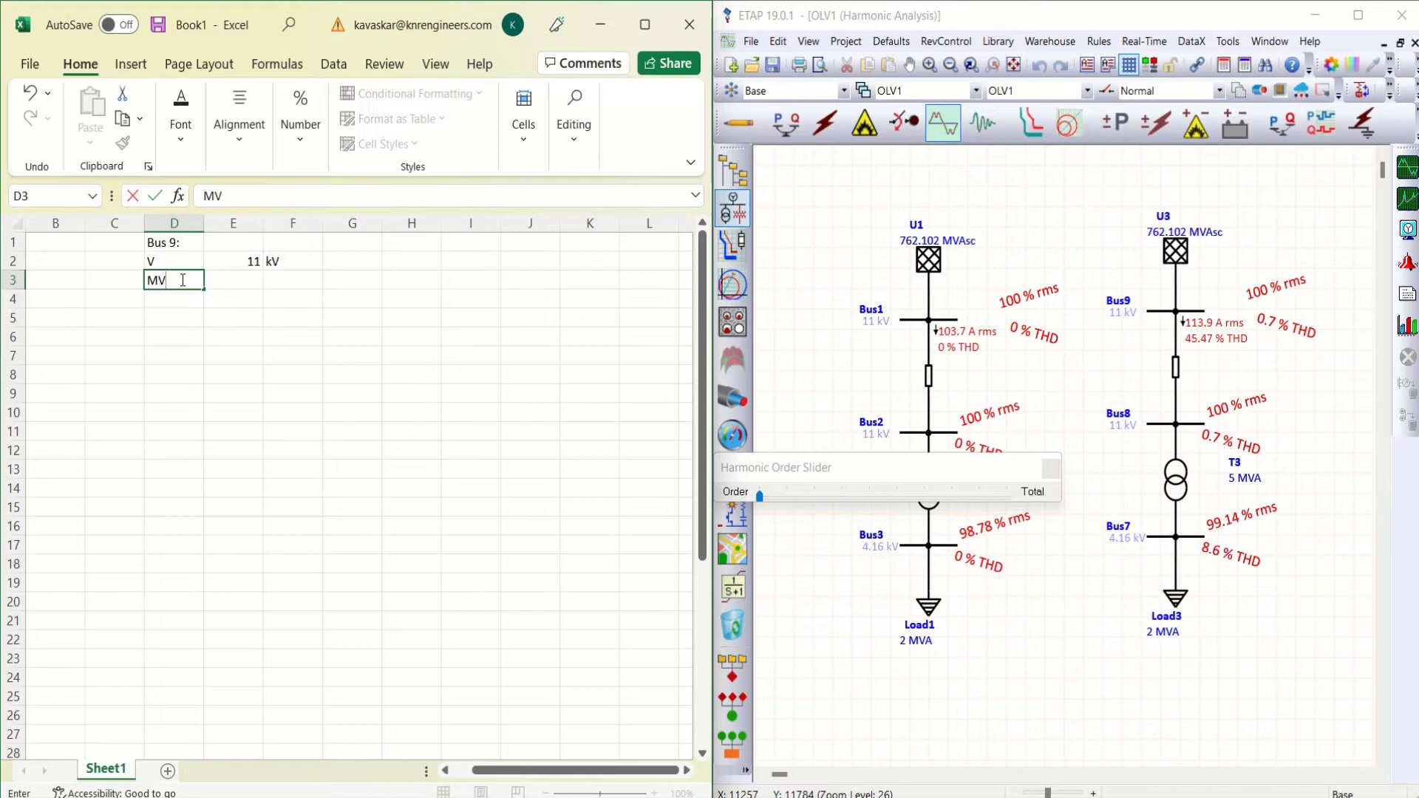
{"action": "left_click", "coordinate": [223, 288]}
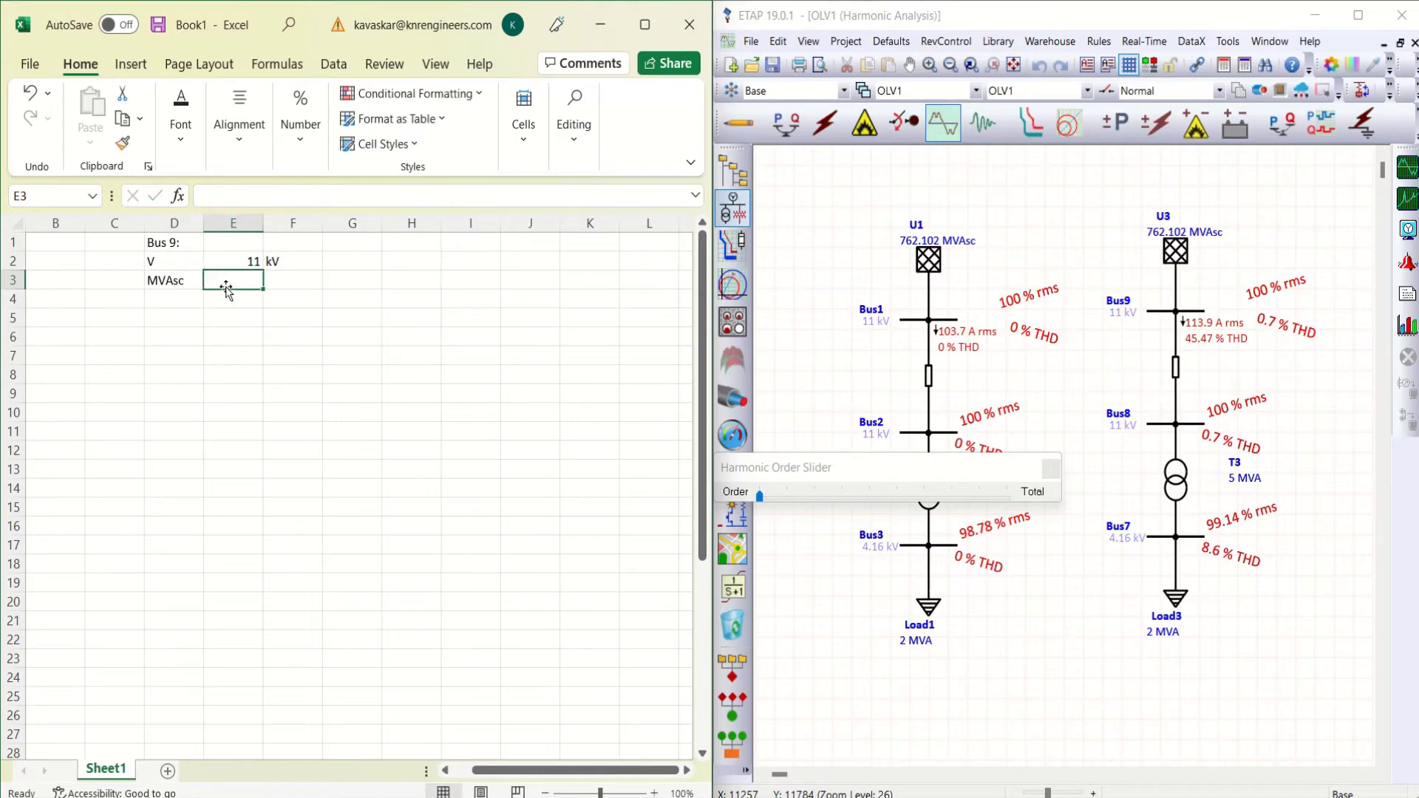
{"action": "type", "text": "762."}
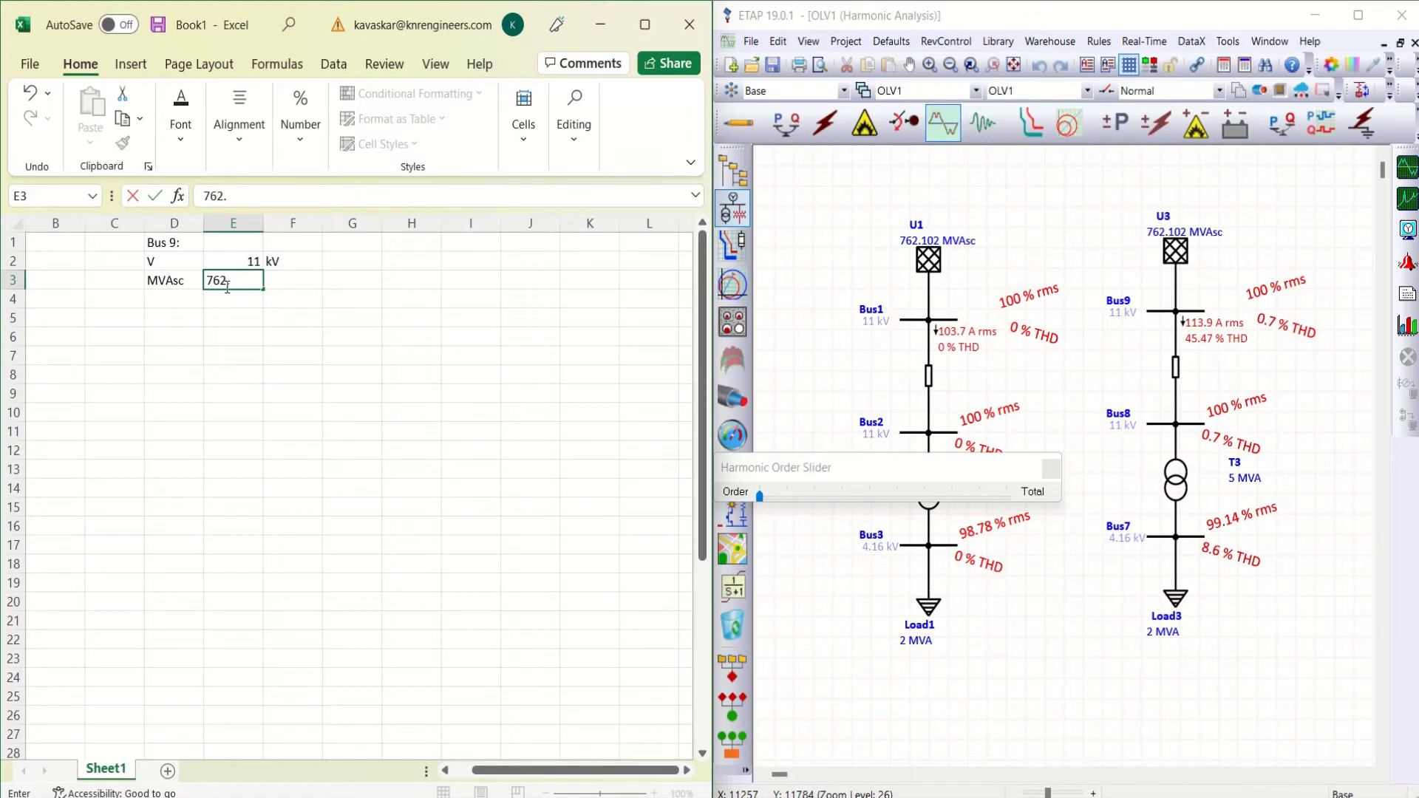
{"action": "type", "text": "102"}
{"action": "left_click", "coordinate": [282, 277]}
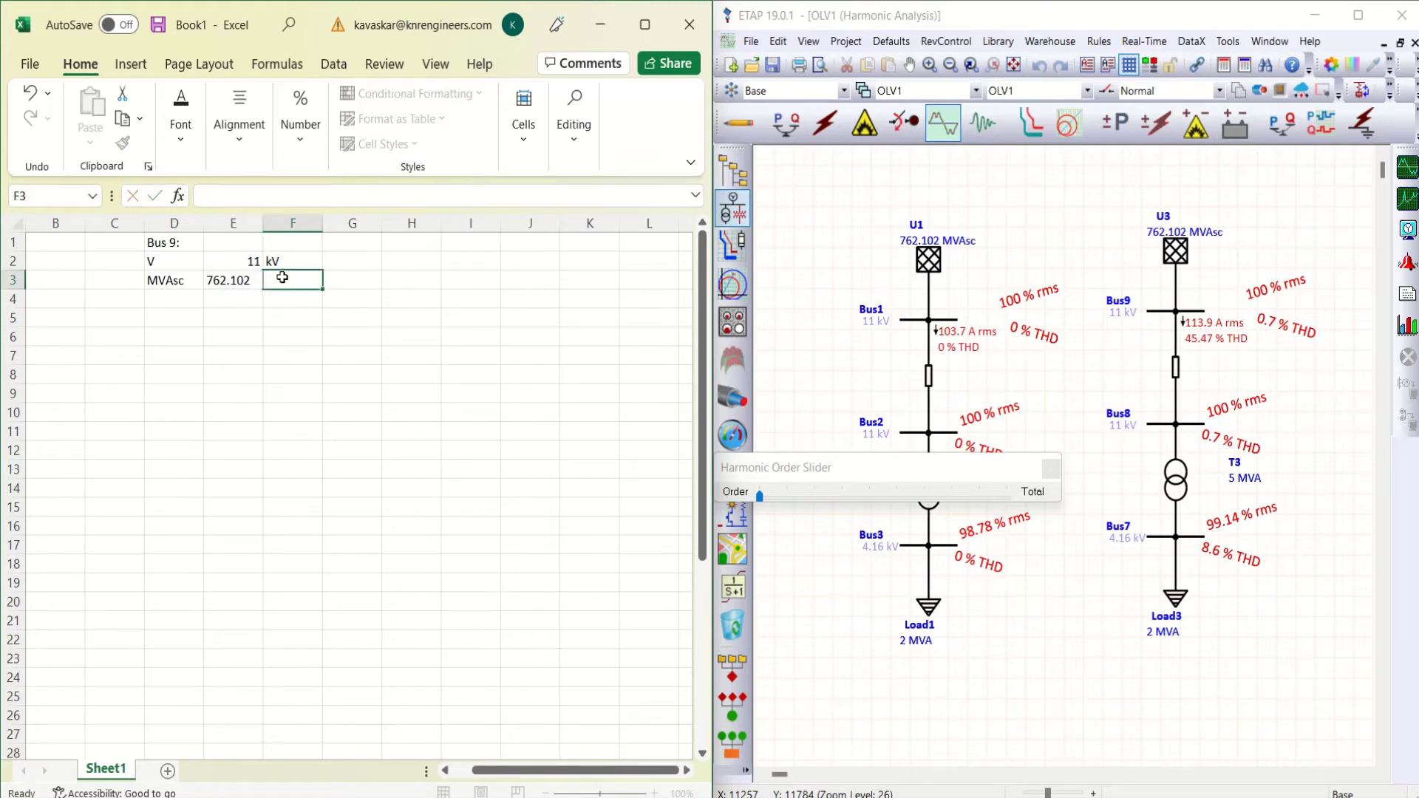
{"action": "type", "text": "MVA"}
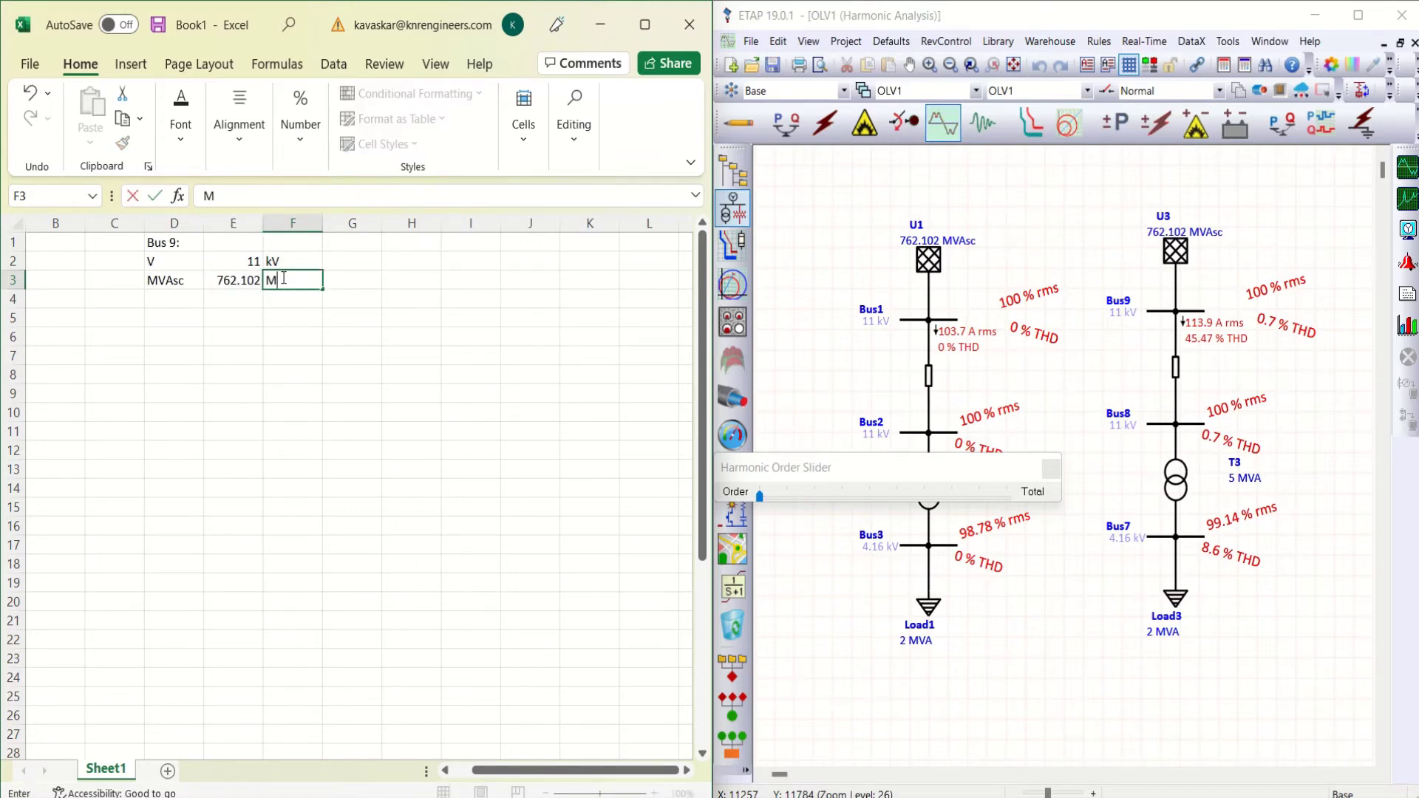
{"action": "key", "text": "BackSpace"}
{"action": "type", "text": "Asc"}
{"action": "key", "text": "BackSpace"}
{"action": "key", "text": "BackSpace"}
{"action": "left_click", "coordinate": [175, 302]}
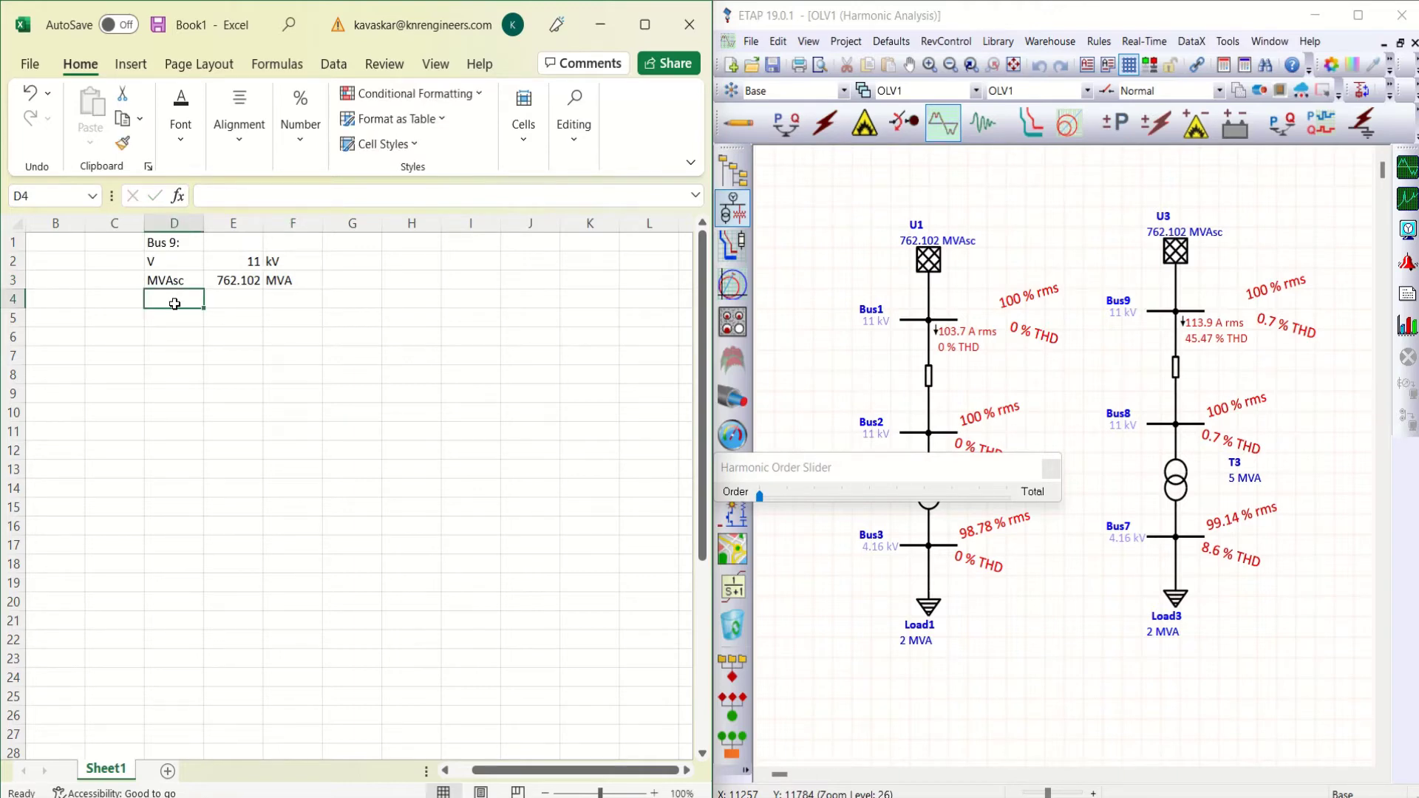
Add z in D4 with formula =E2*E2/E3 (0.158771) and an 'I' label in D5.
{"action": "type", "text": "z"}
{"action": "left_click", "coordinate": [234, 298]}
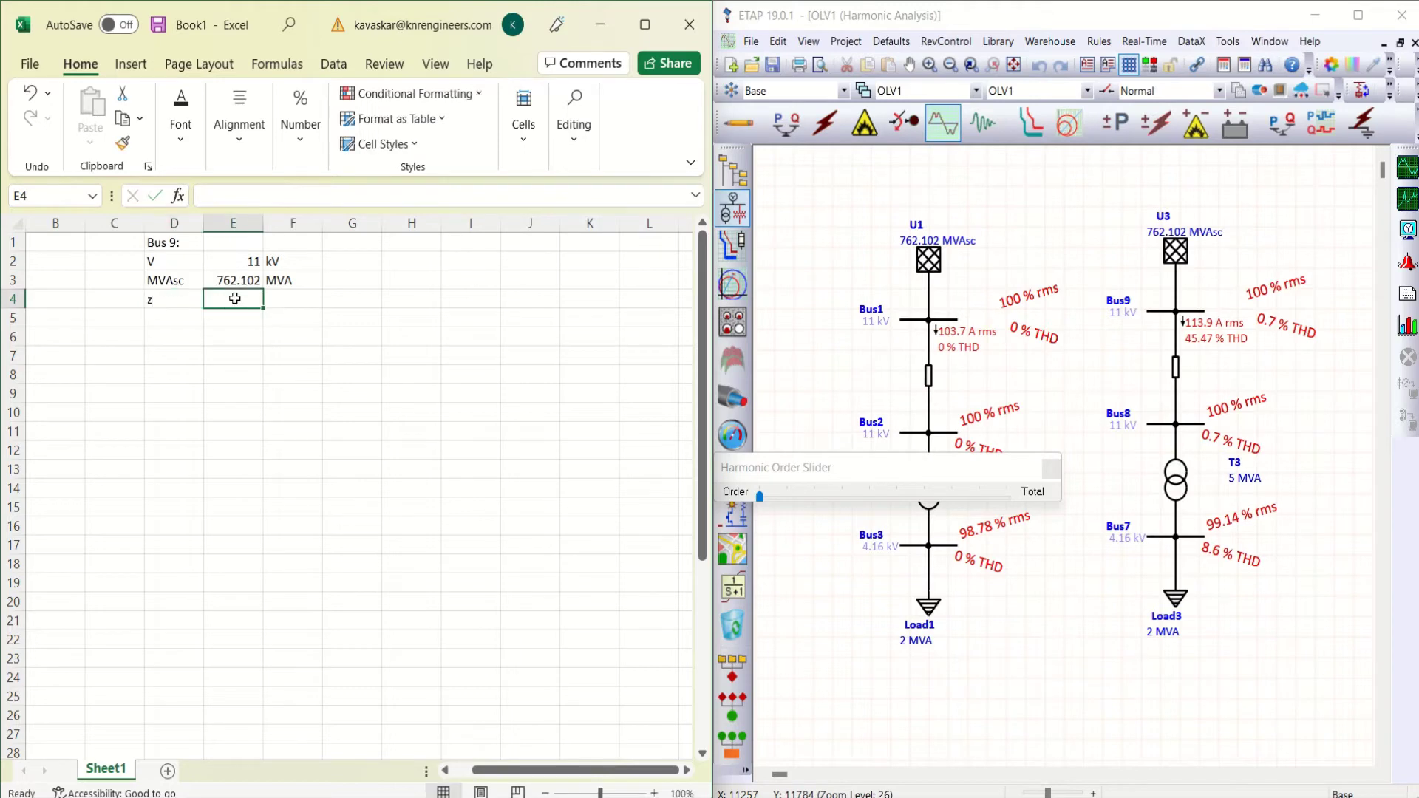
{"action": "type", "text": "="}
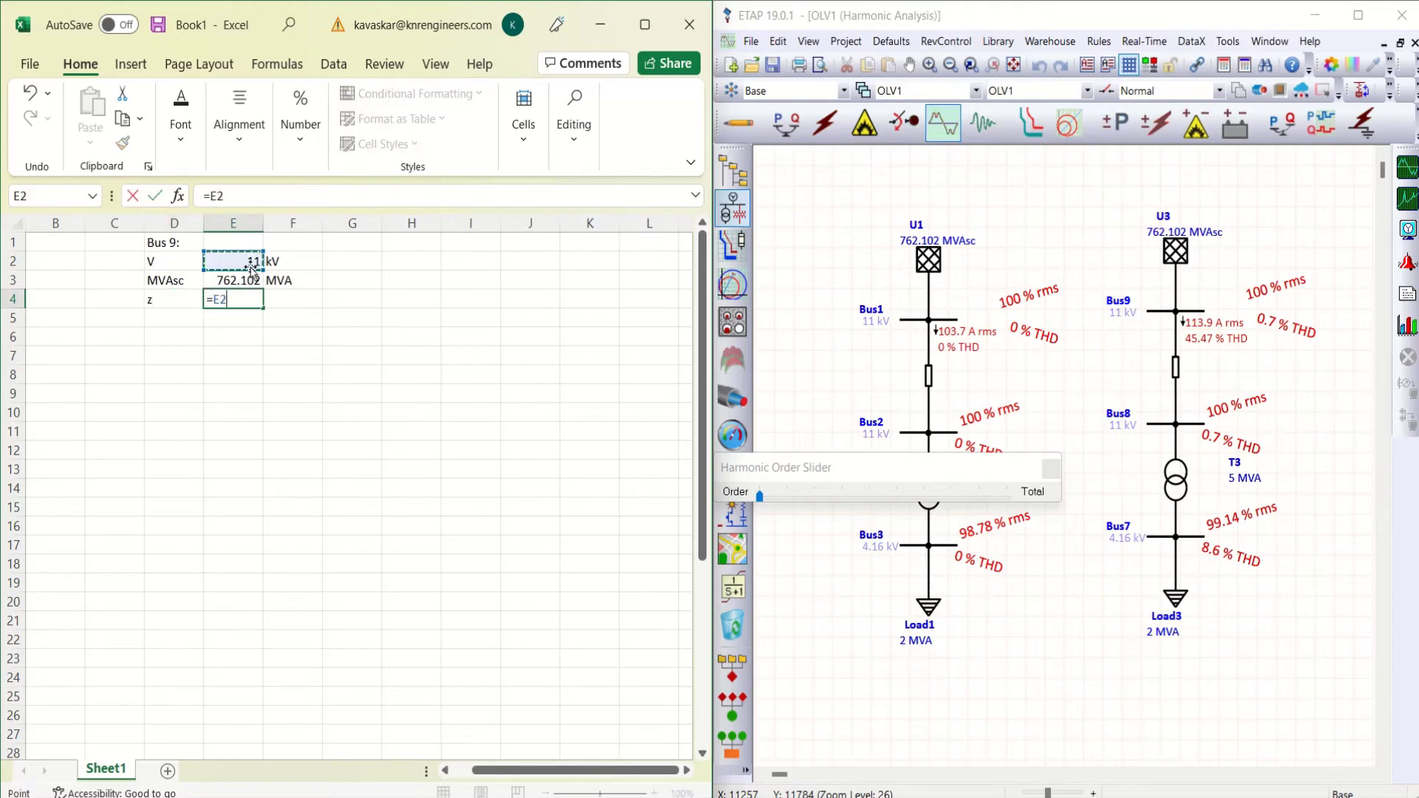
{"action": "type", "text": "*"}
{"action": "left_click", "coordinate": [251, 263]}
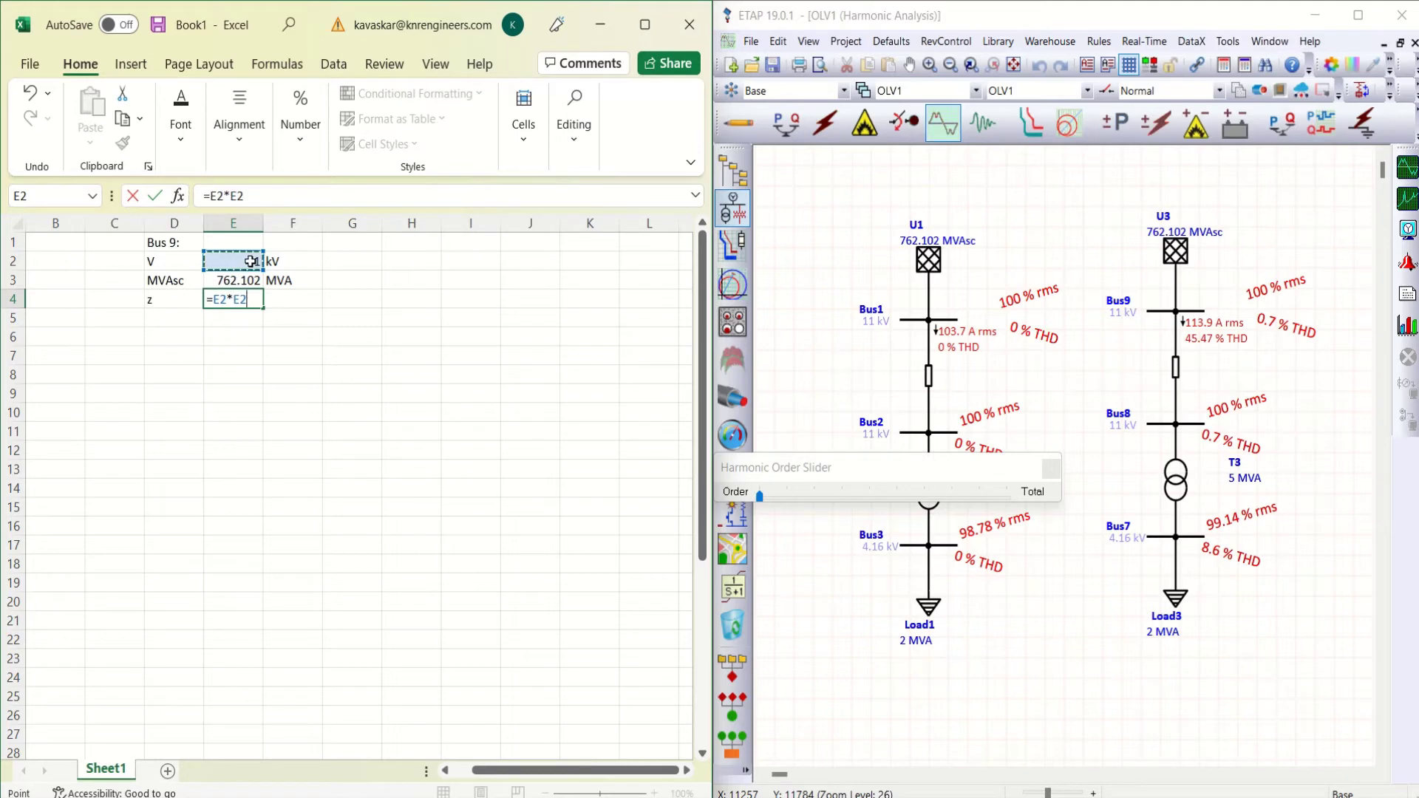
{"action": "type", "text": "/"}
{"action": "left_click", "coordinate": [236, 280]}
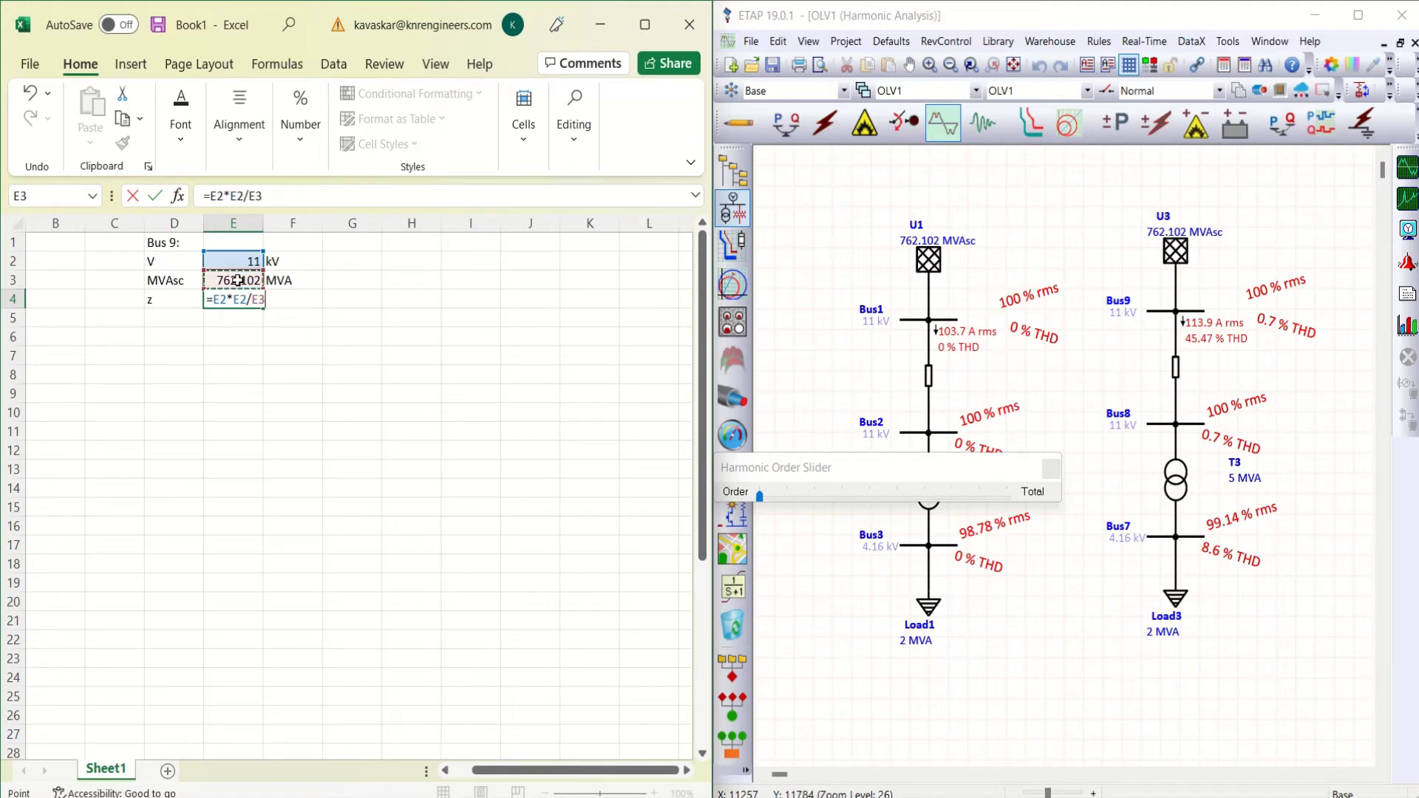
{"action": "key", "text": "Return"}
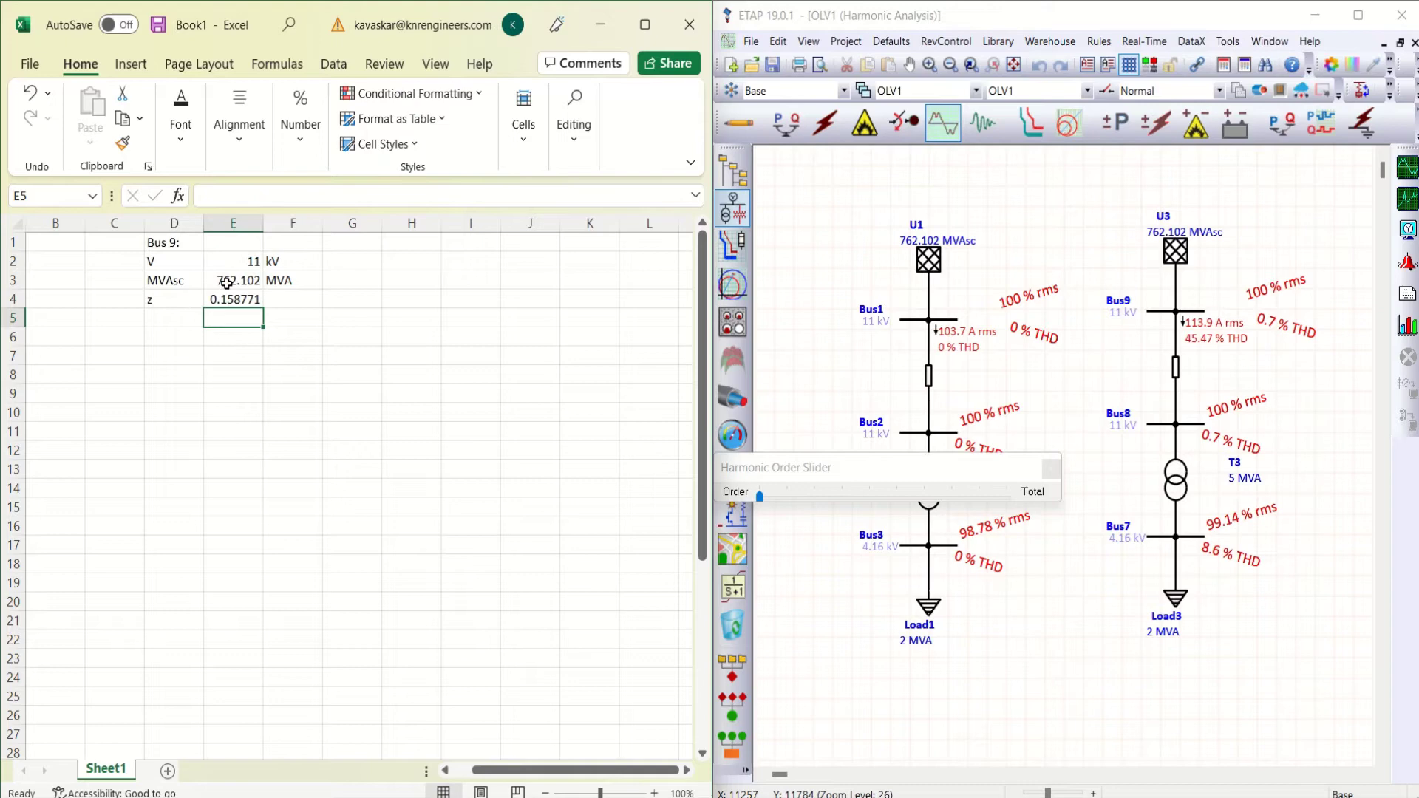
{"action": "left_click", "coordinate": [178, 319]}
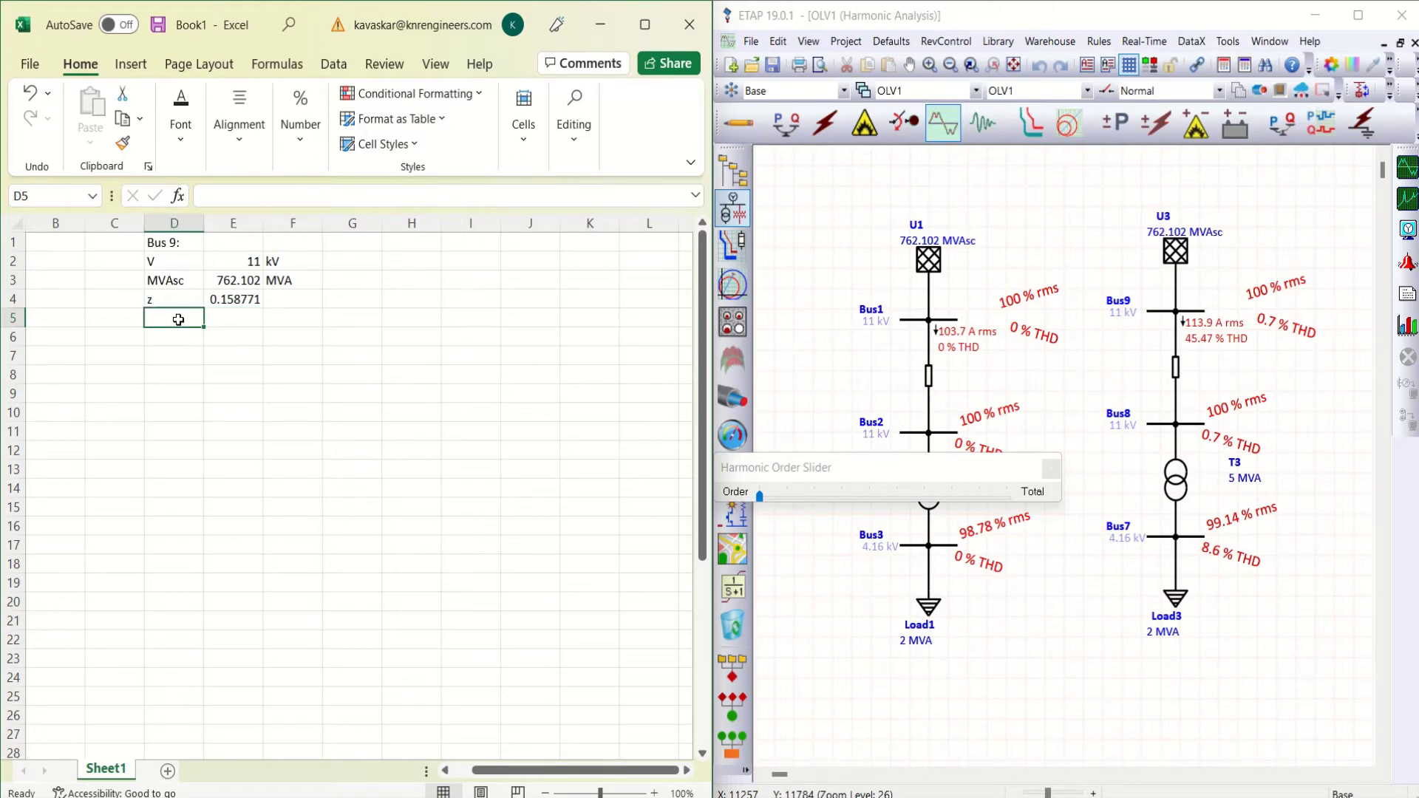
{"action": "type", "text": "I"}
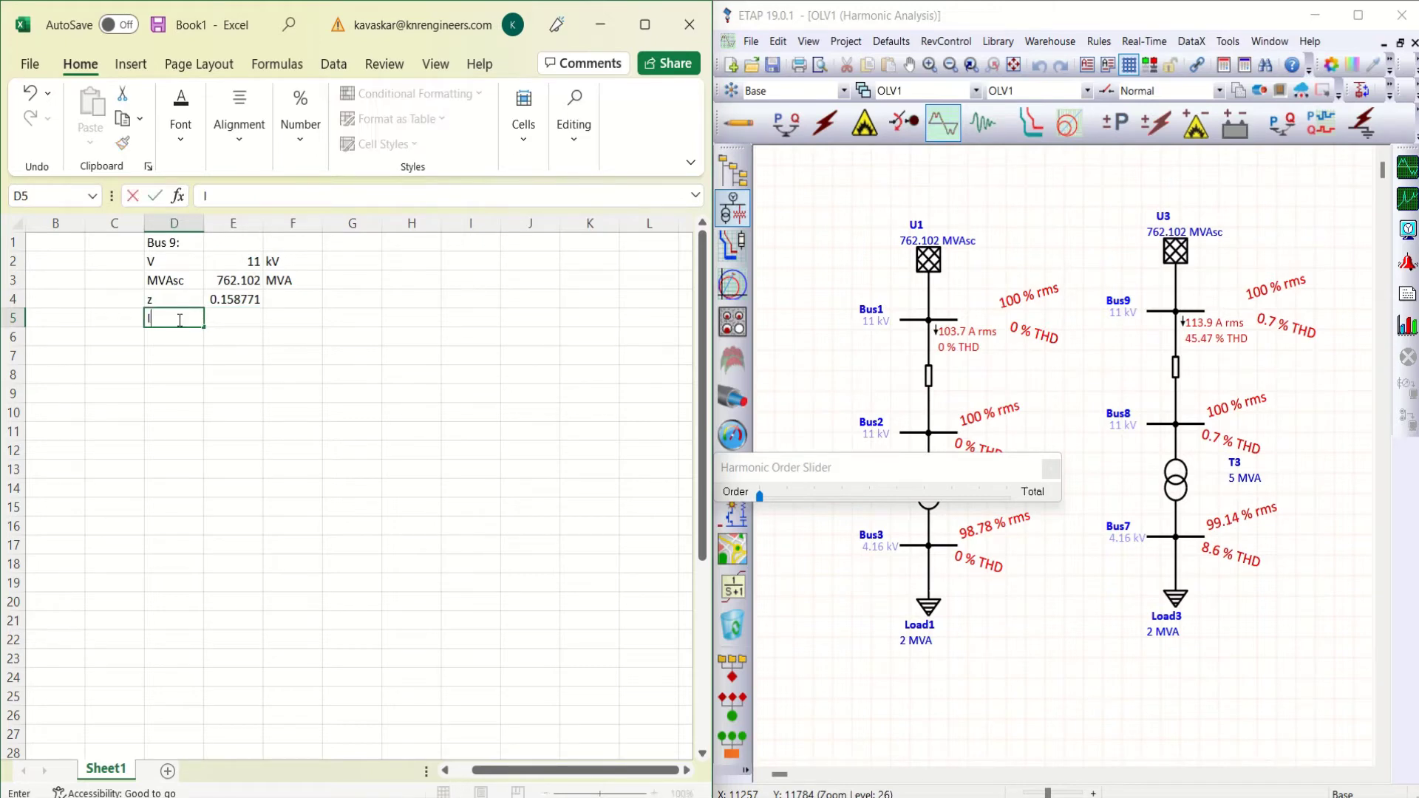
{"action": "left_click", "coordinate": [224, 312]}
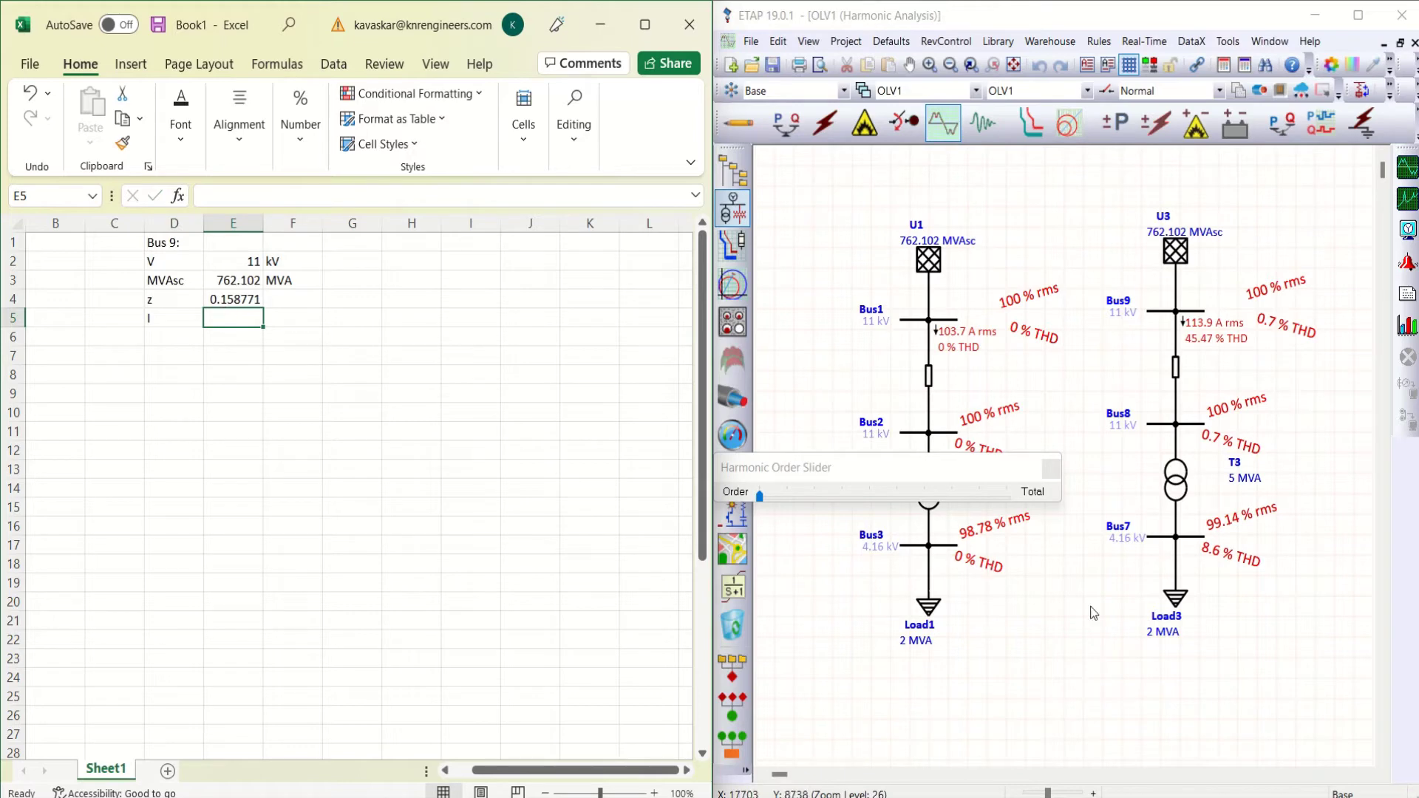
Check Load3's rated kV, MVA and amps in its editor, then close it.
{"action": "double_click", "coordinate": [1178, 597]}
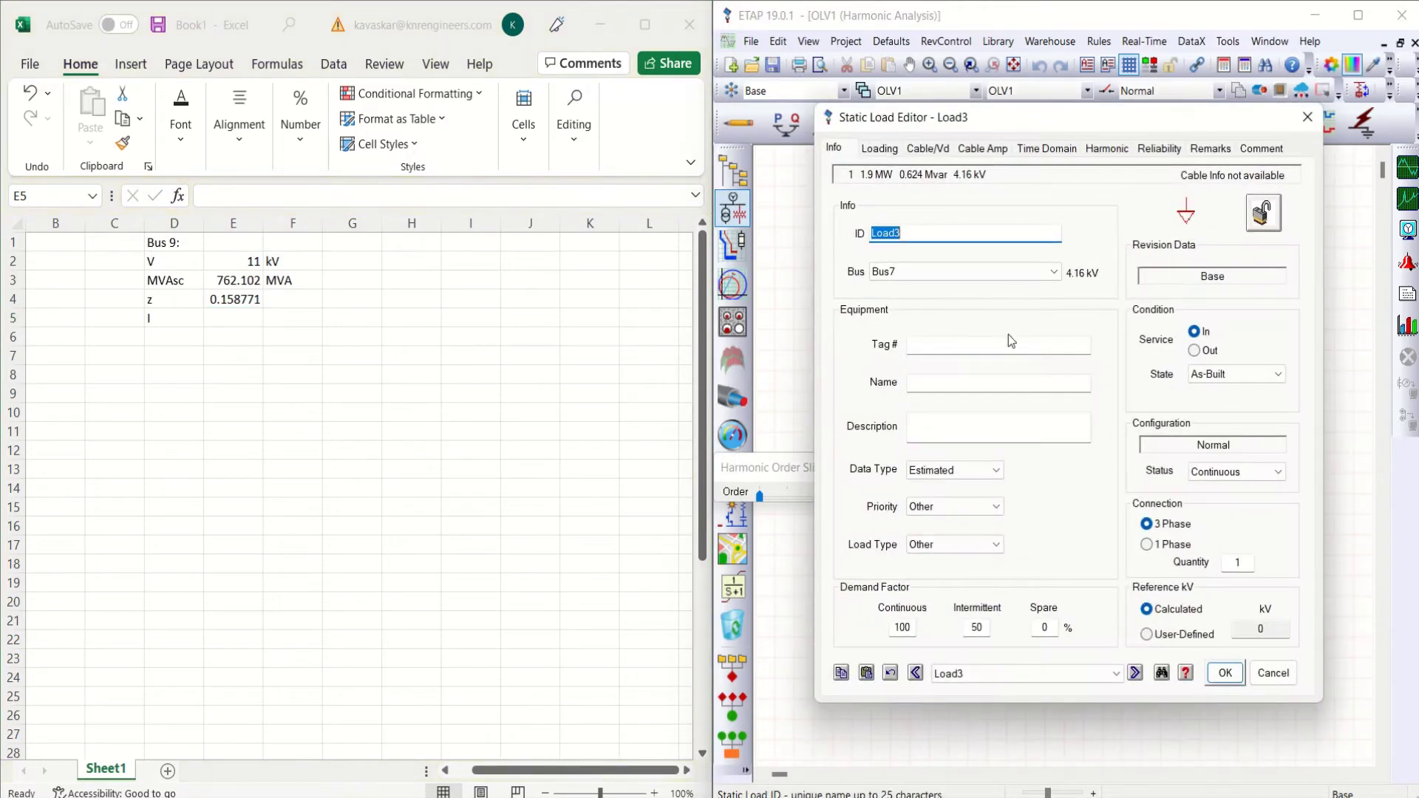
{"action": "left_click", "coordinate": [883, 150]}
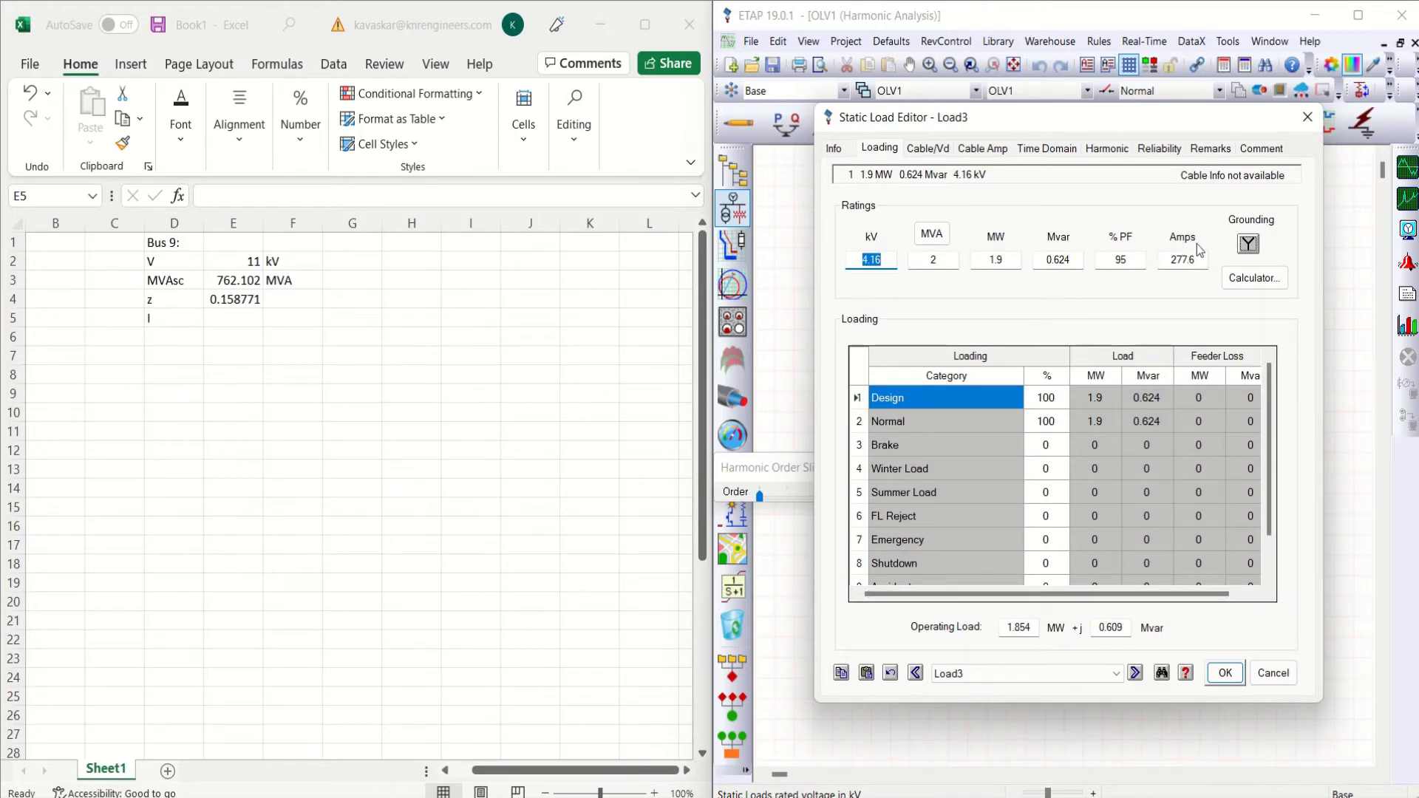
{"action": "left_click", "coordinate": [1307, 118]}
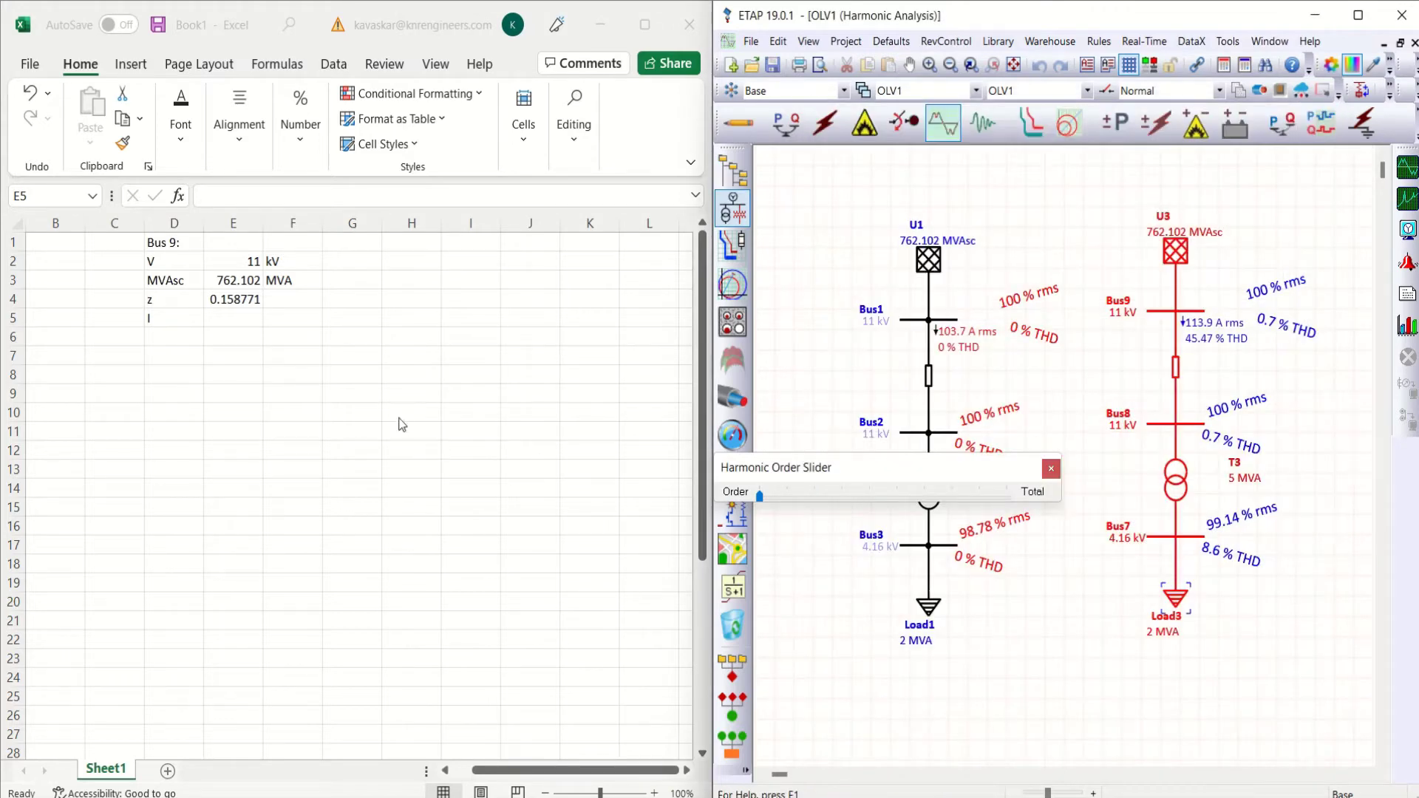
Enter the Bus 9 current formula based on 277.6 × 4.16 in E5, giving 104.9833.
{"action": "double_click", "coordinate": [240, 319]}
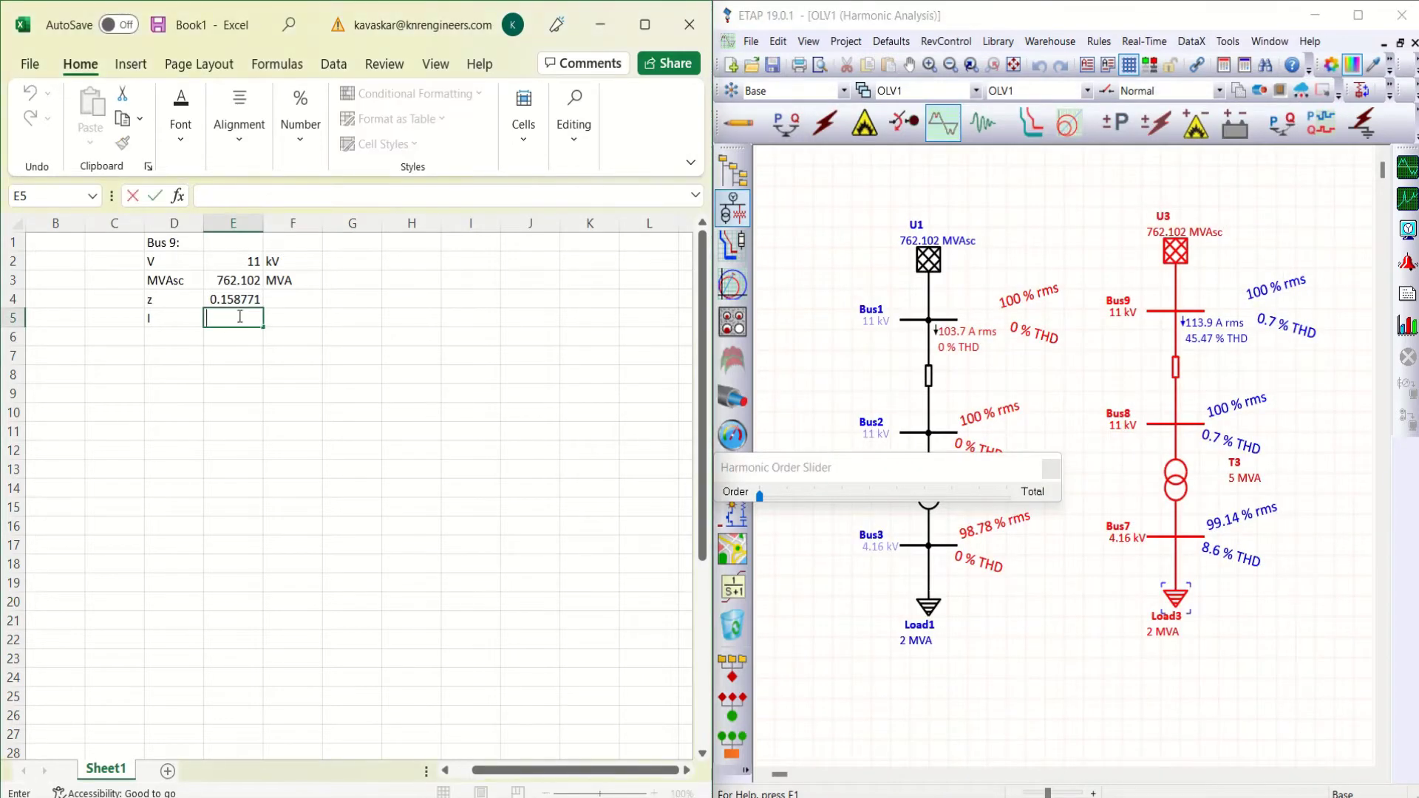
{"action": "type", "text": "="}
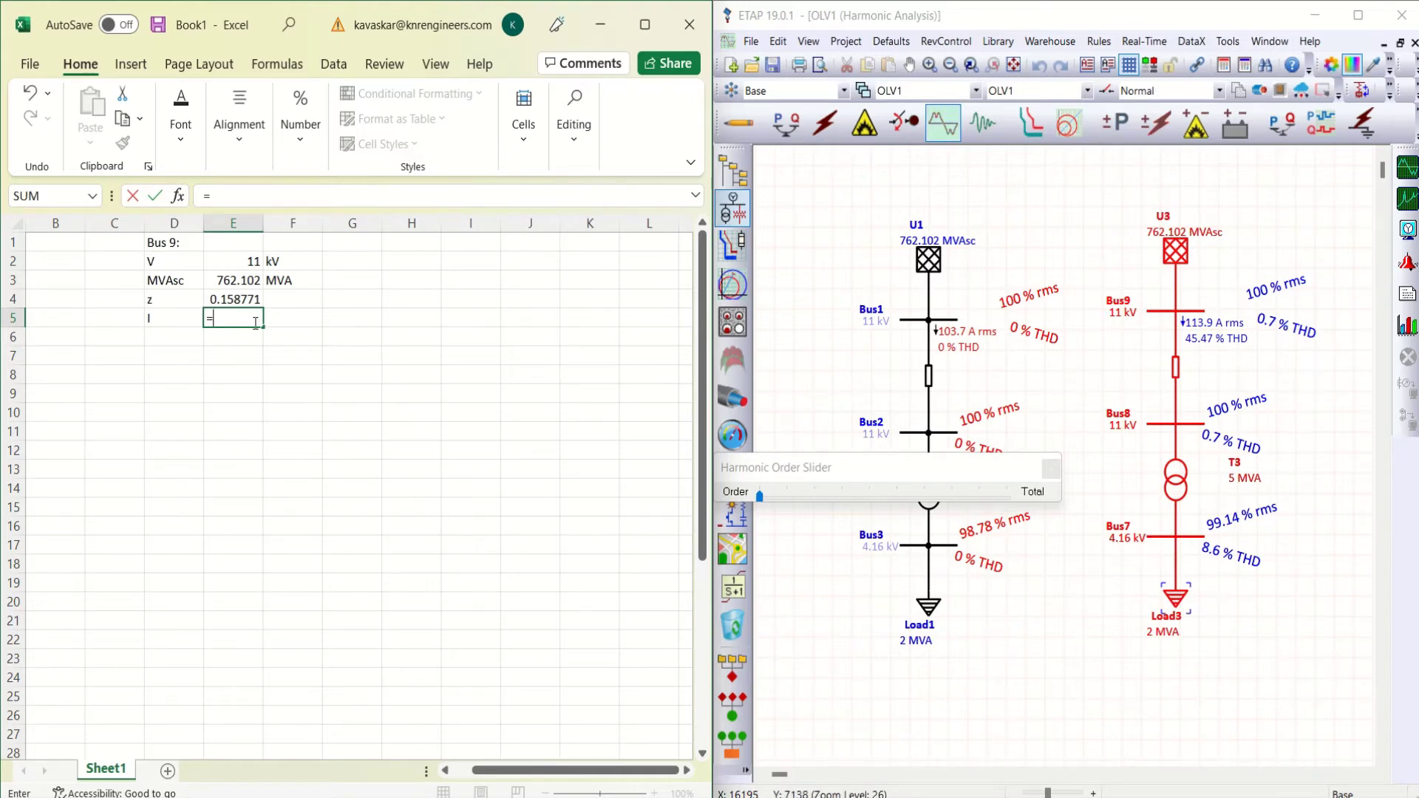
{"action": "type", "text": "277.6*4.16/11"}
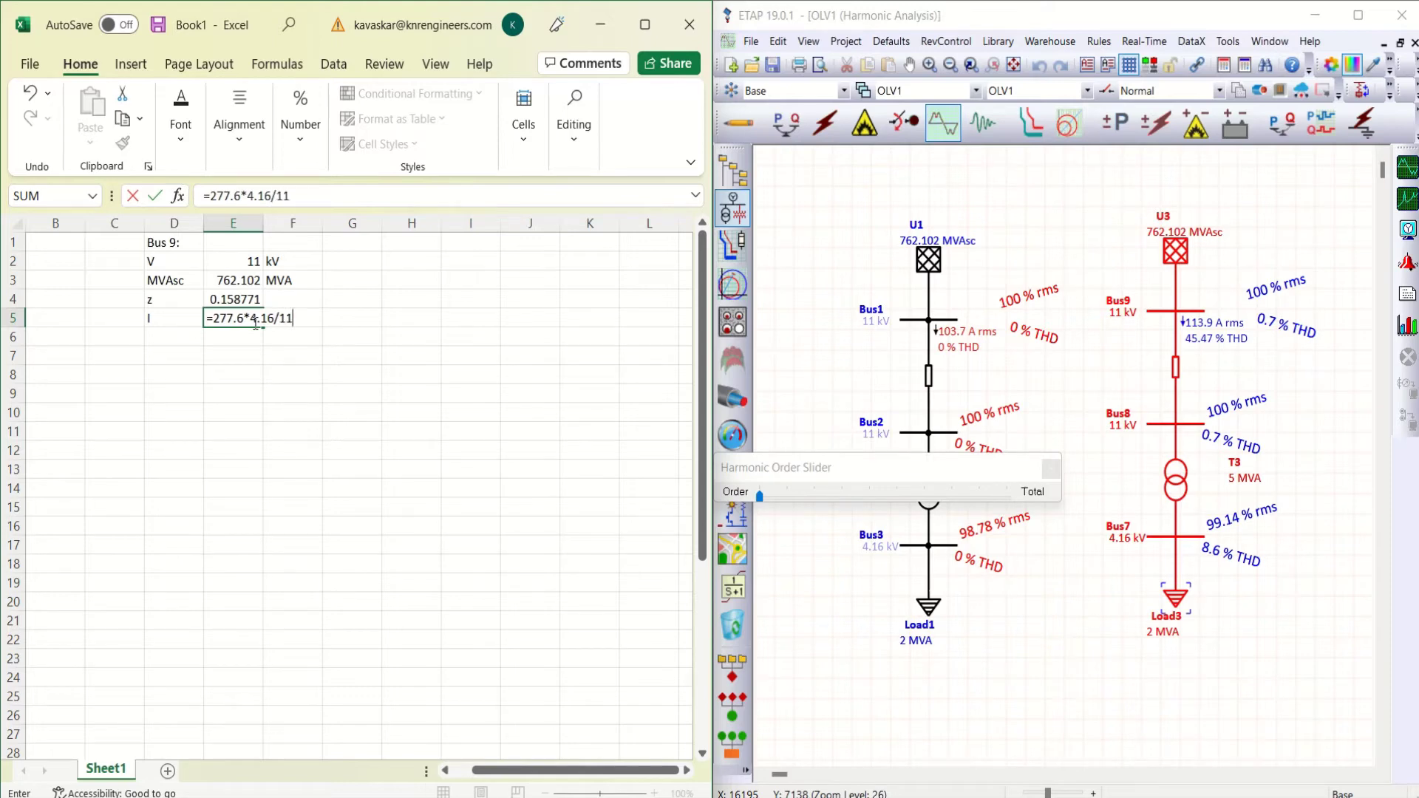
{"action": "key", "text": "Return"}
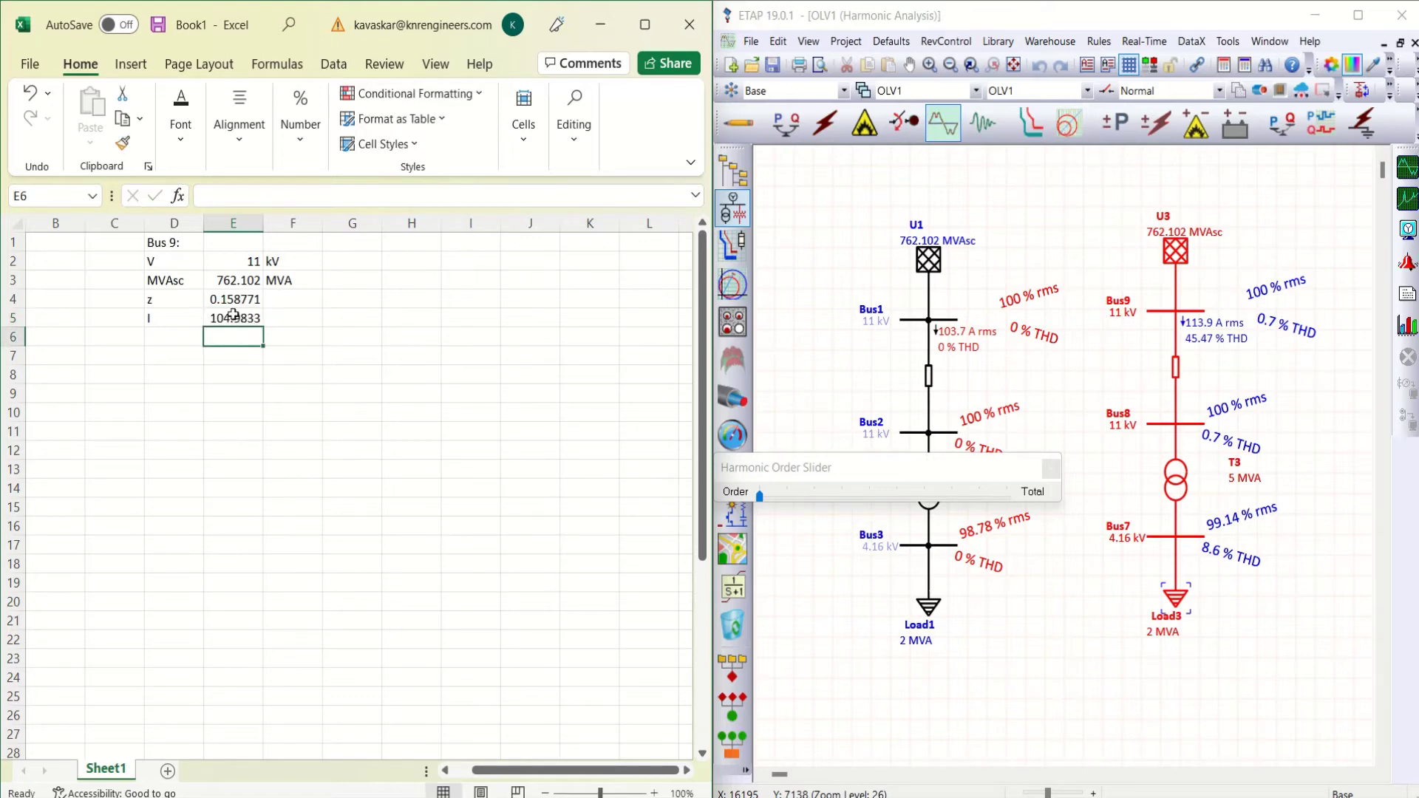
Put the Har.order heading in D8 and begin the %Ih heading in E8.
{"action": "left_click", "coordinate": [177, 377]}
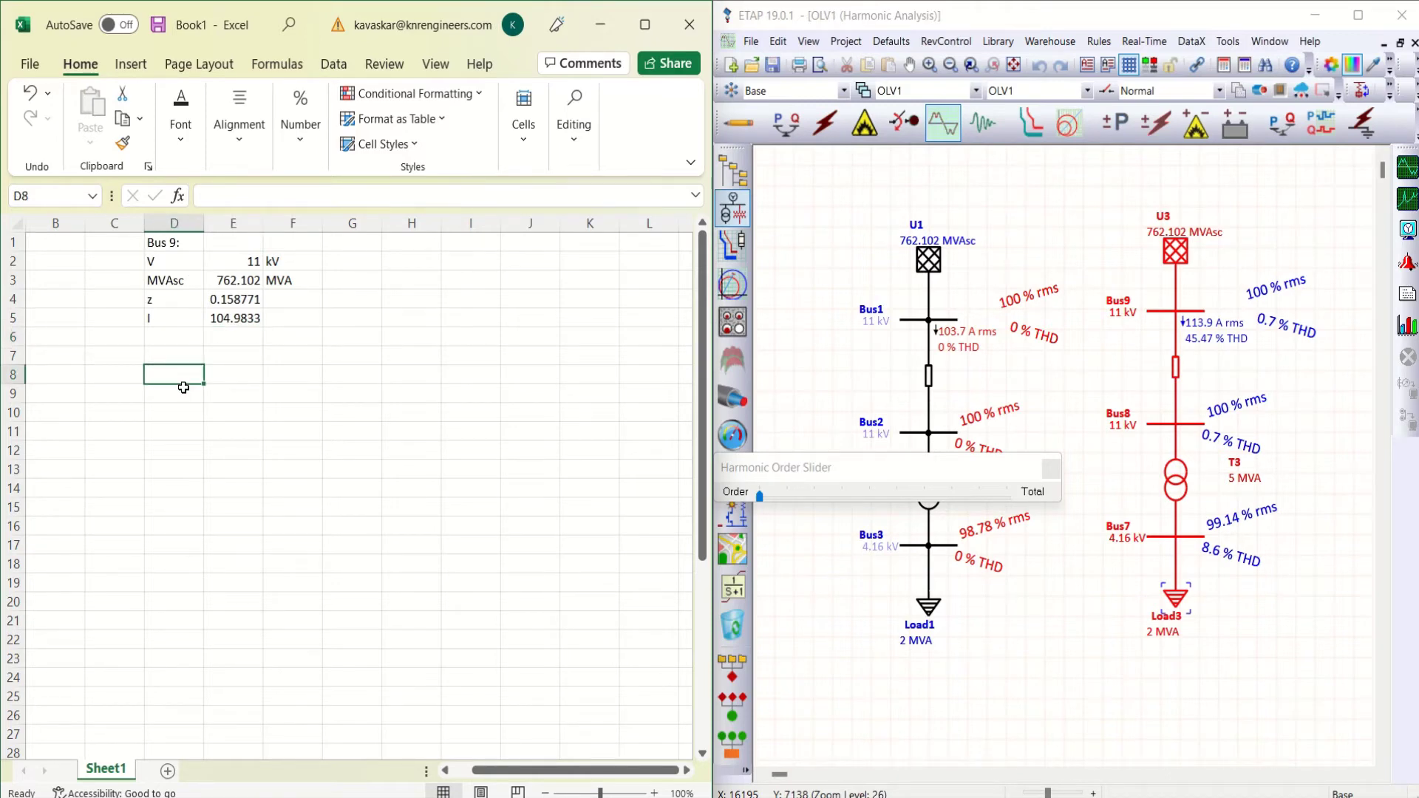
{"action": "type", "text": "Har"}
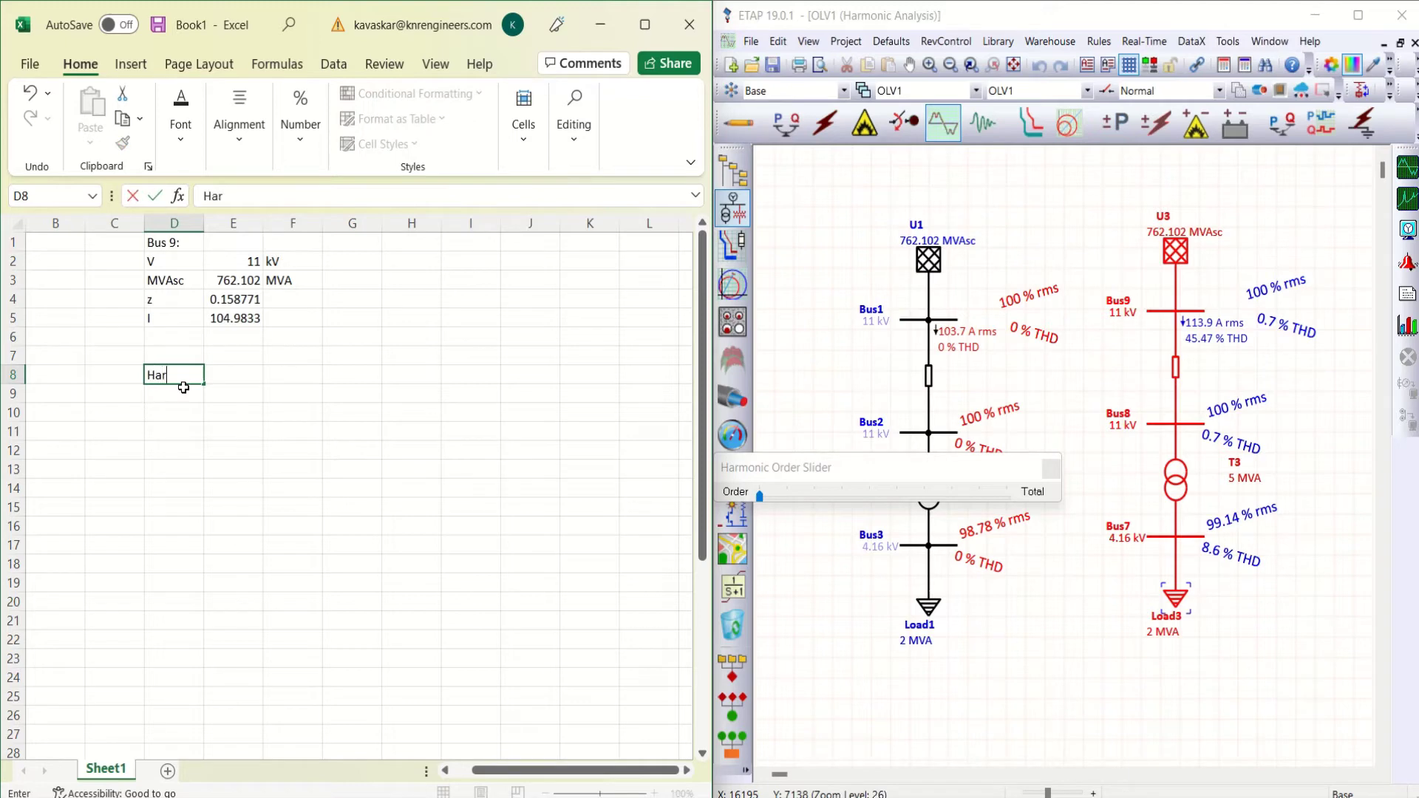
{"action": "type", "text": ".oder"}
{"action": "left_click", "coordinate": [236, 375]}
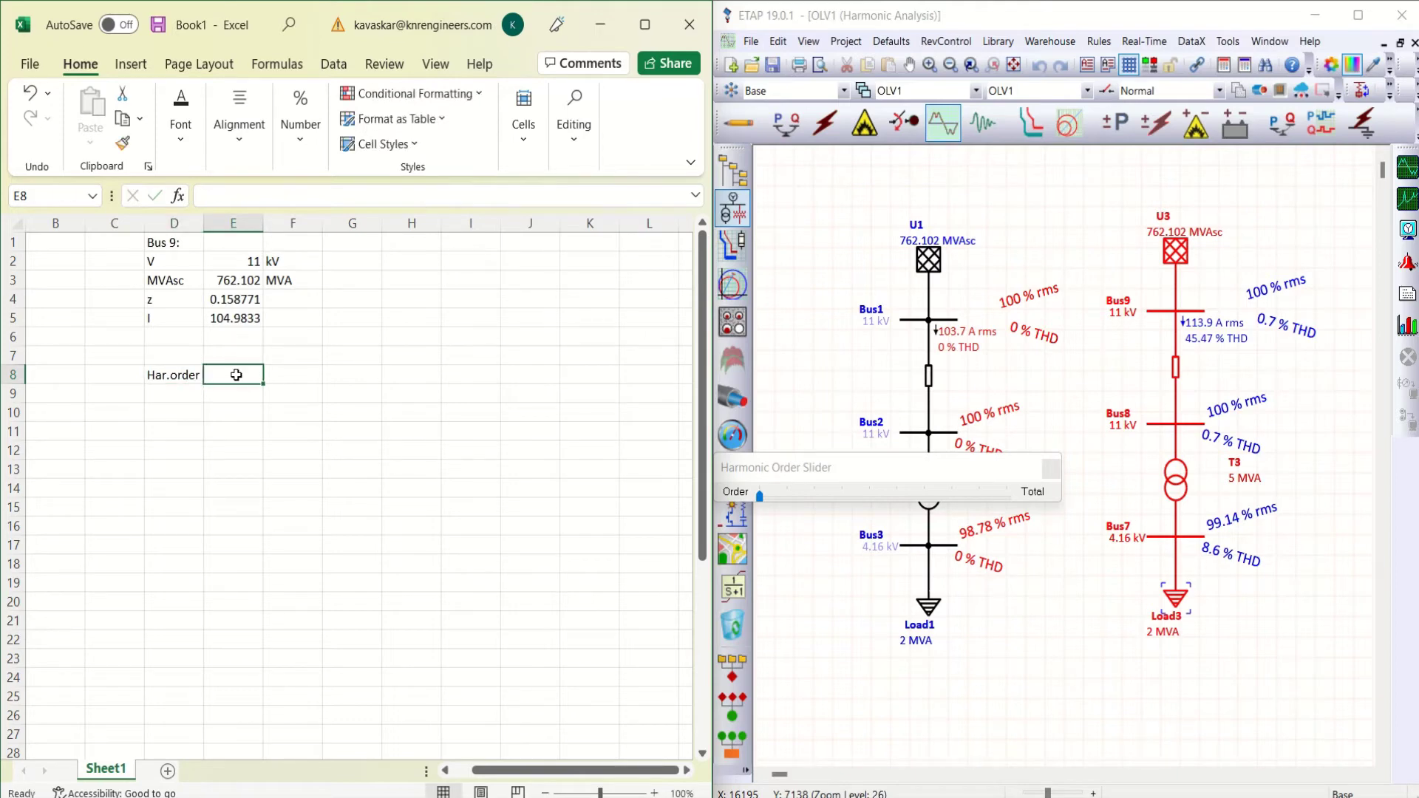
{"action": "type", "text": "%Ih"}
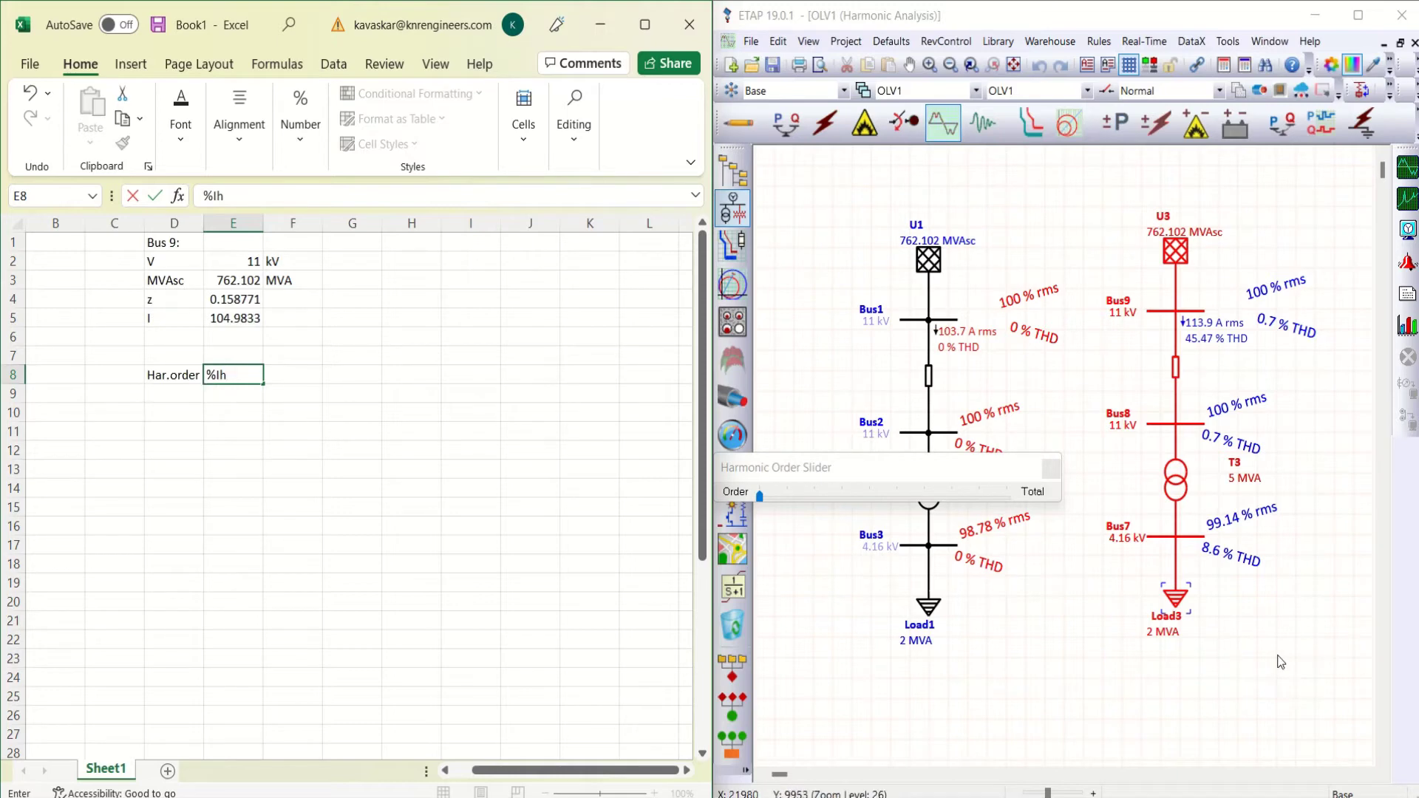
Confirm Load3's harmonic source is the ABB ACS600 6P library entry, then close its editor.
{"action": "double_click", "coordinate": [1178, 603]}
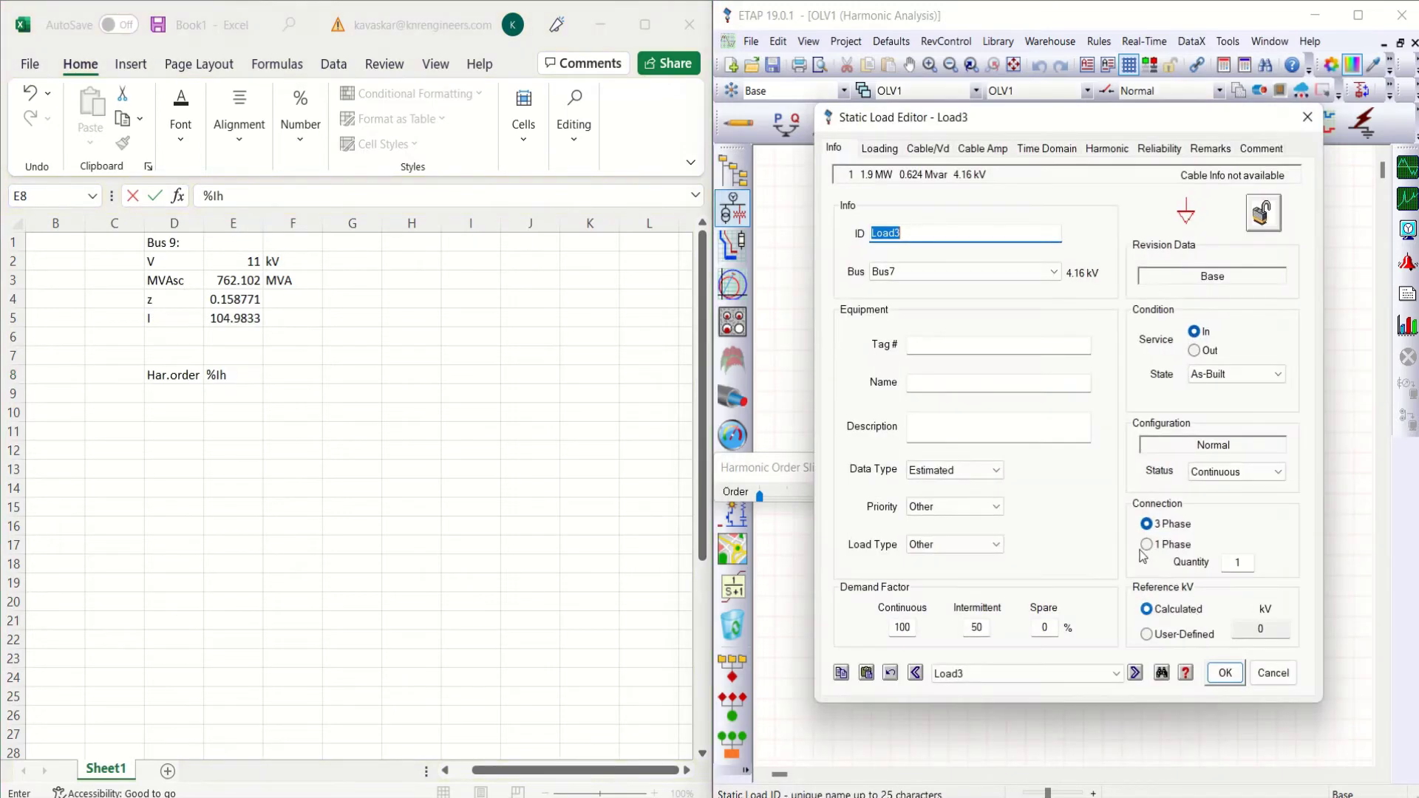
{"action": "left_click", "coordinate": [1112, 151]}
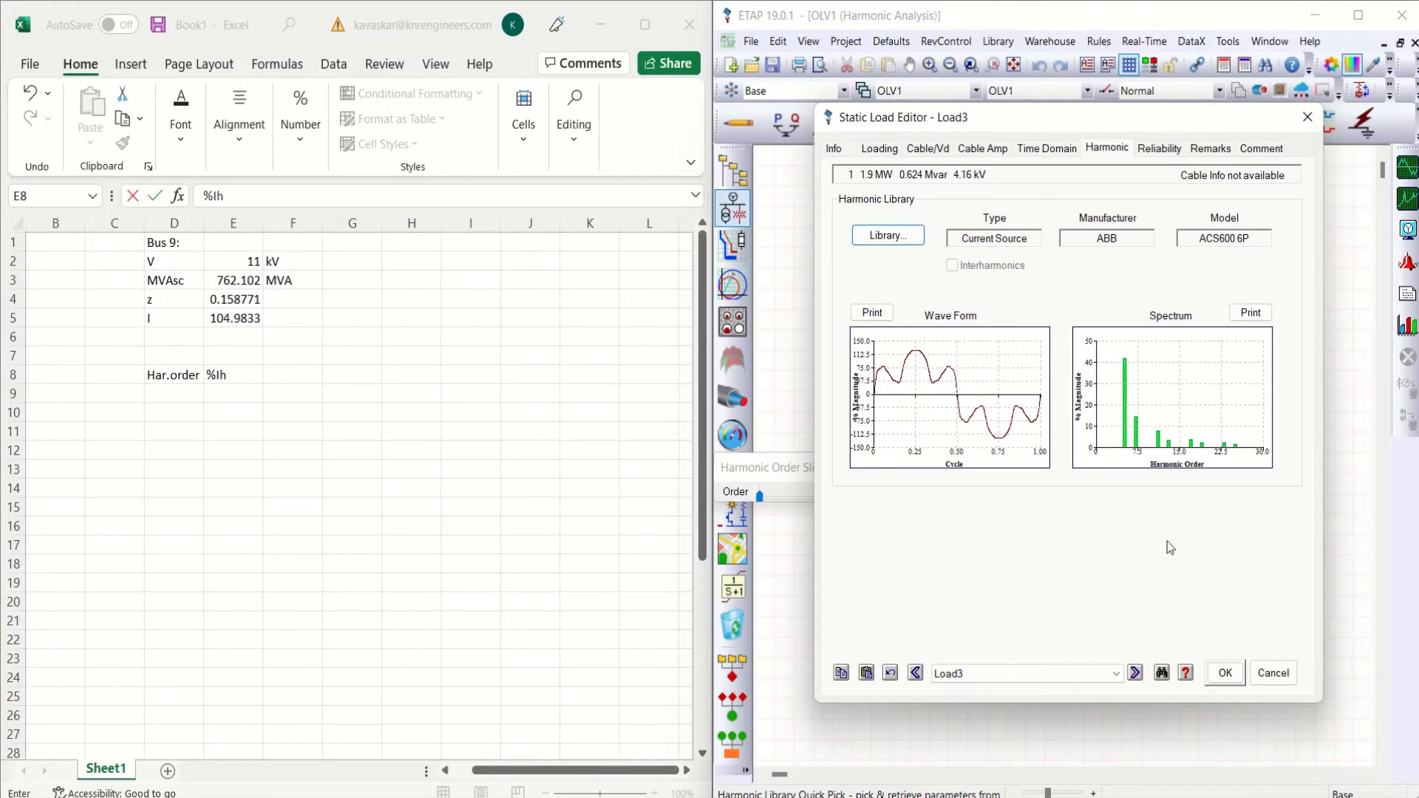
{"action": "left_click", "coordinate": [1225, 673]}
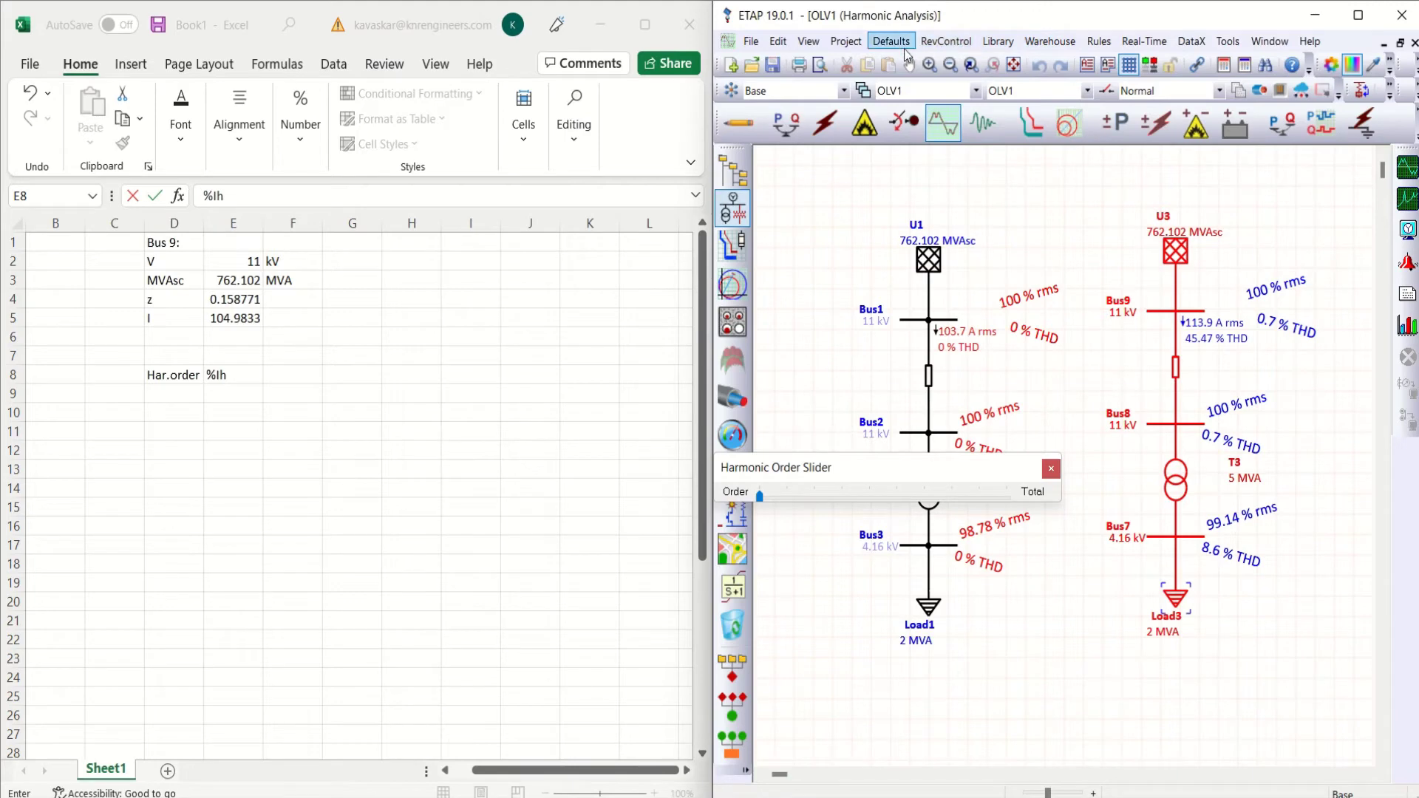
Open the ABB ACS600 6P spectrum in the Harmonic library, then commit %Ih in Excel's E8.
{"action": "left_click", "coordinate": [998, 42]}
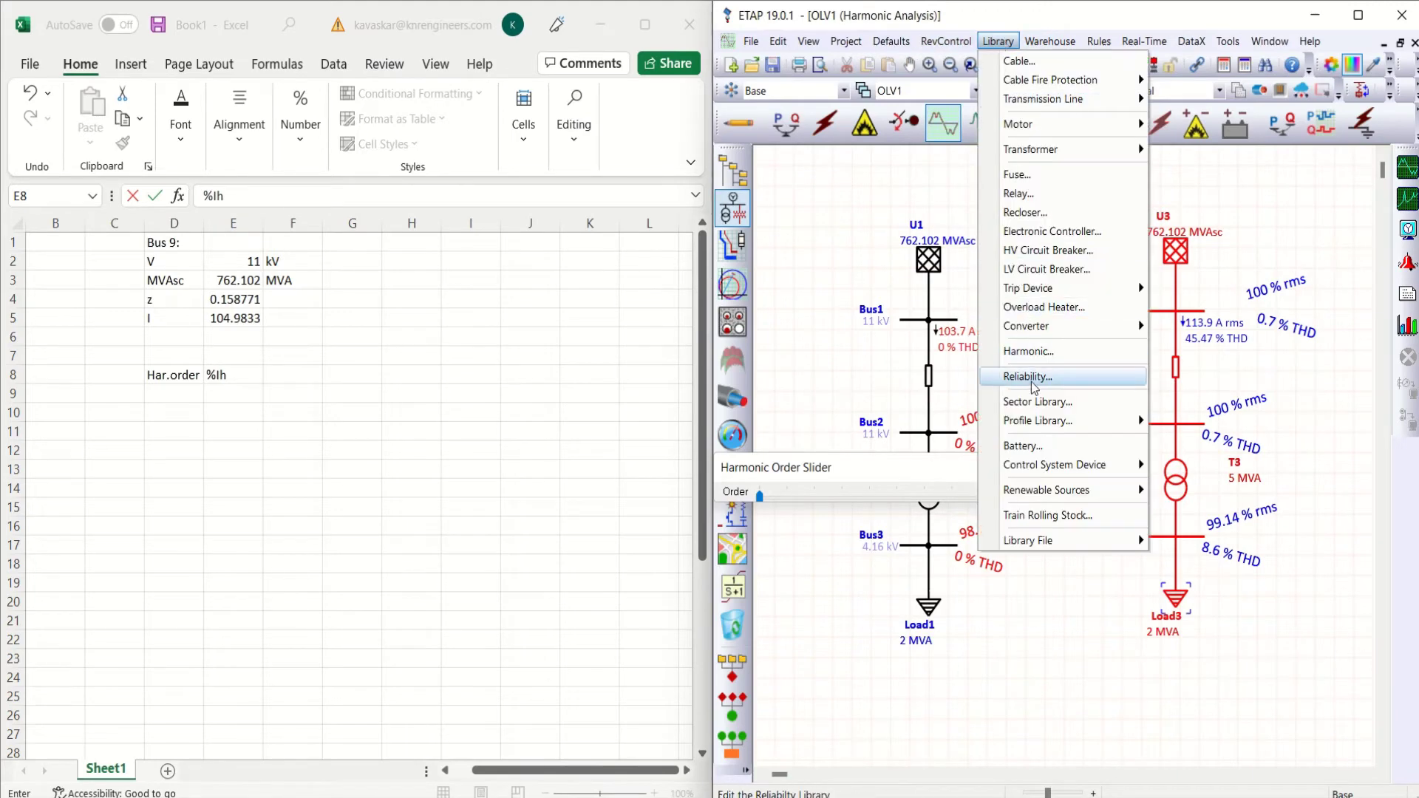
{"action": "left_click", "coordinate": [1044, 352]}
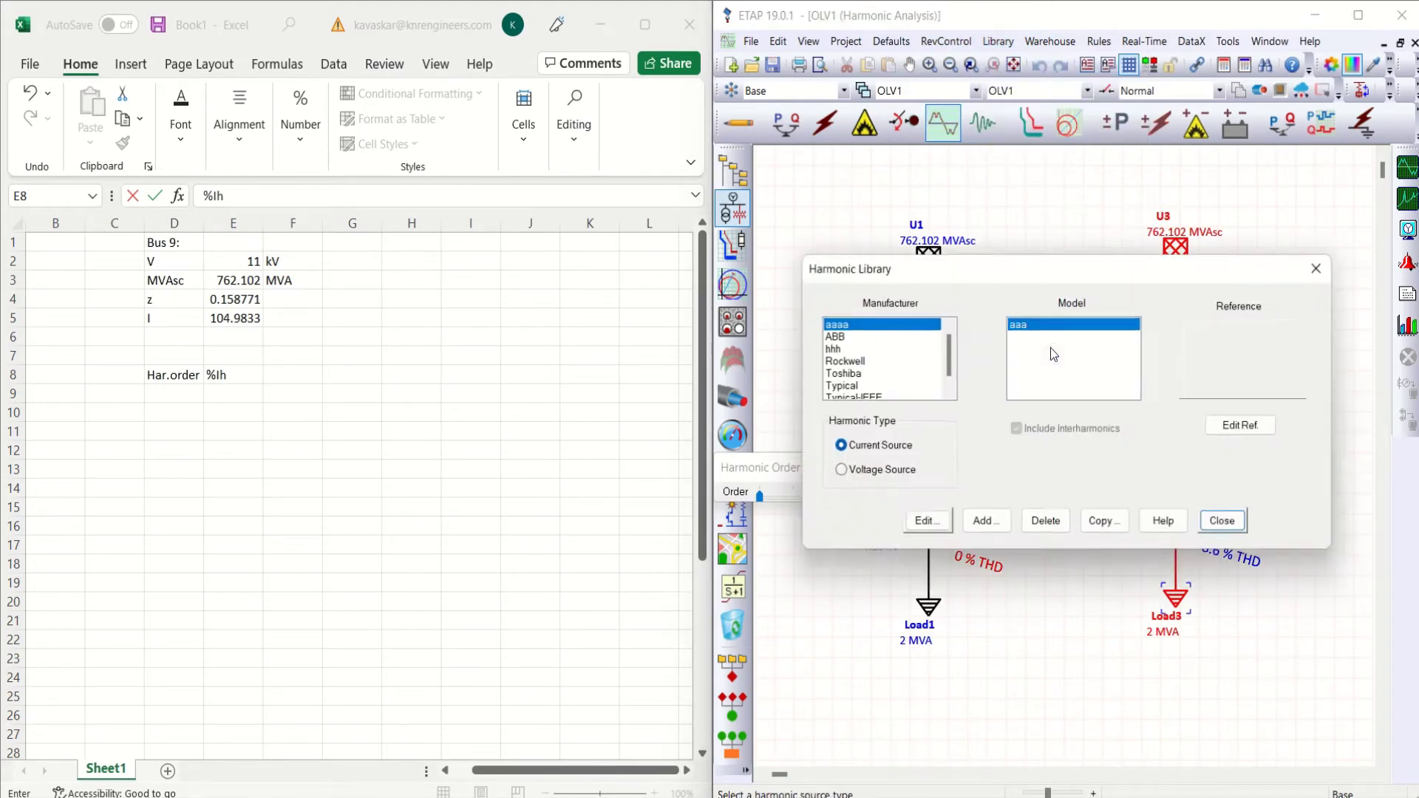
{"action": "left_click", "coordinate": [840, 339]}
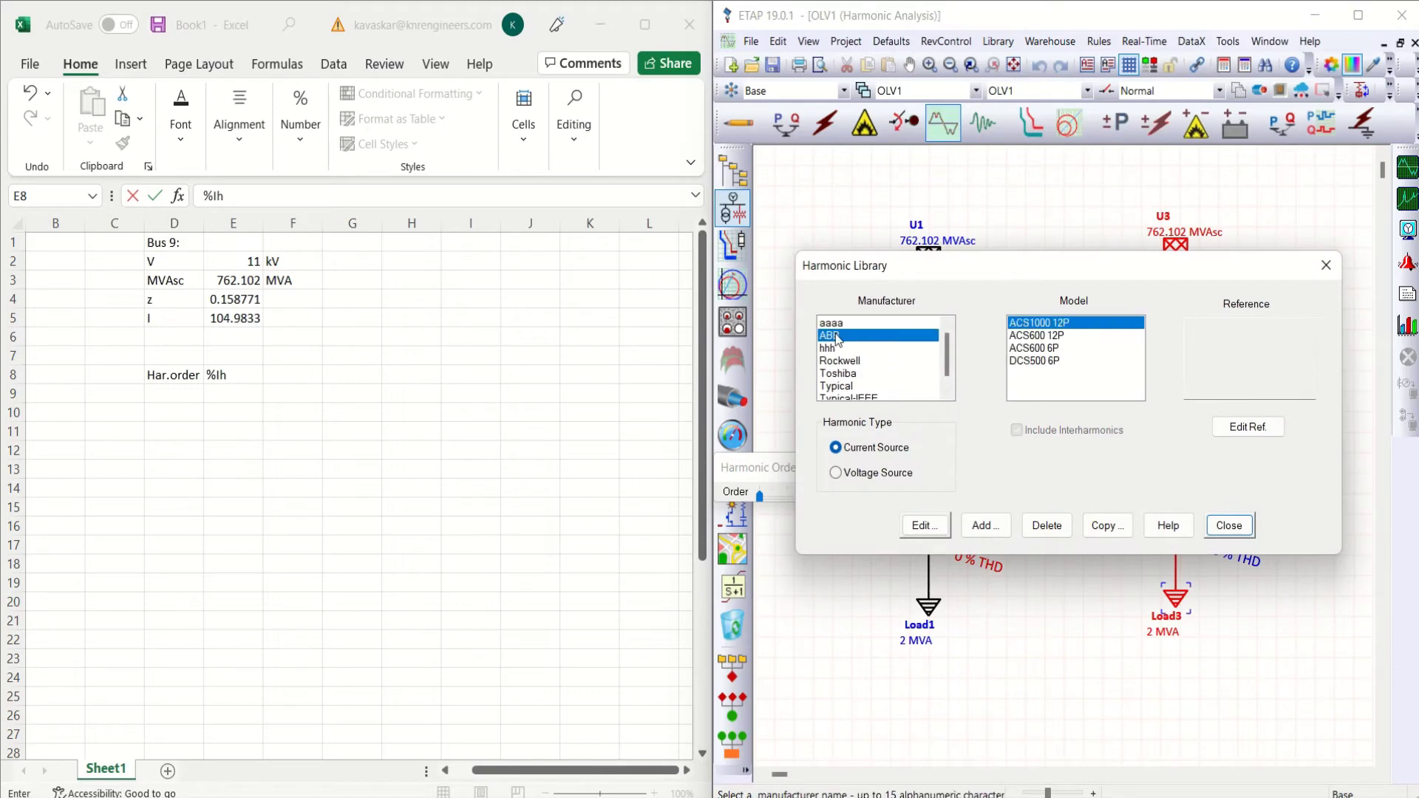
{"action": "left_click", "coordinate": [1043, 353]}
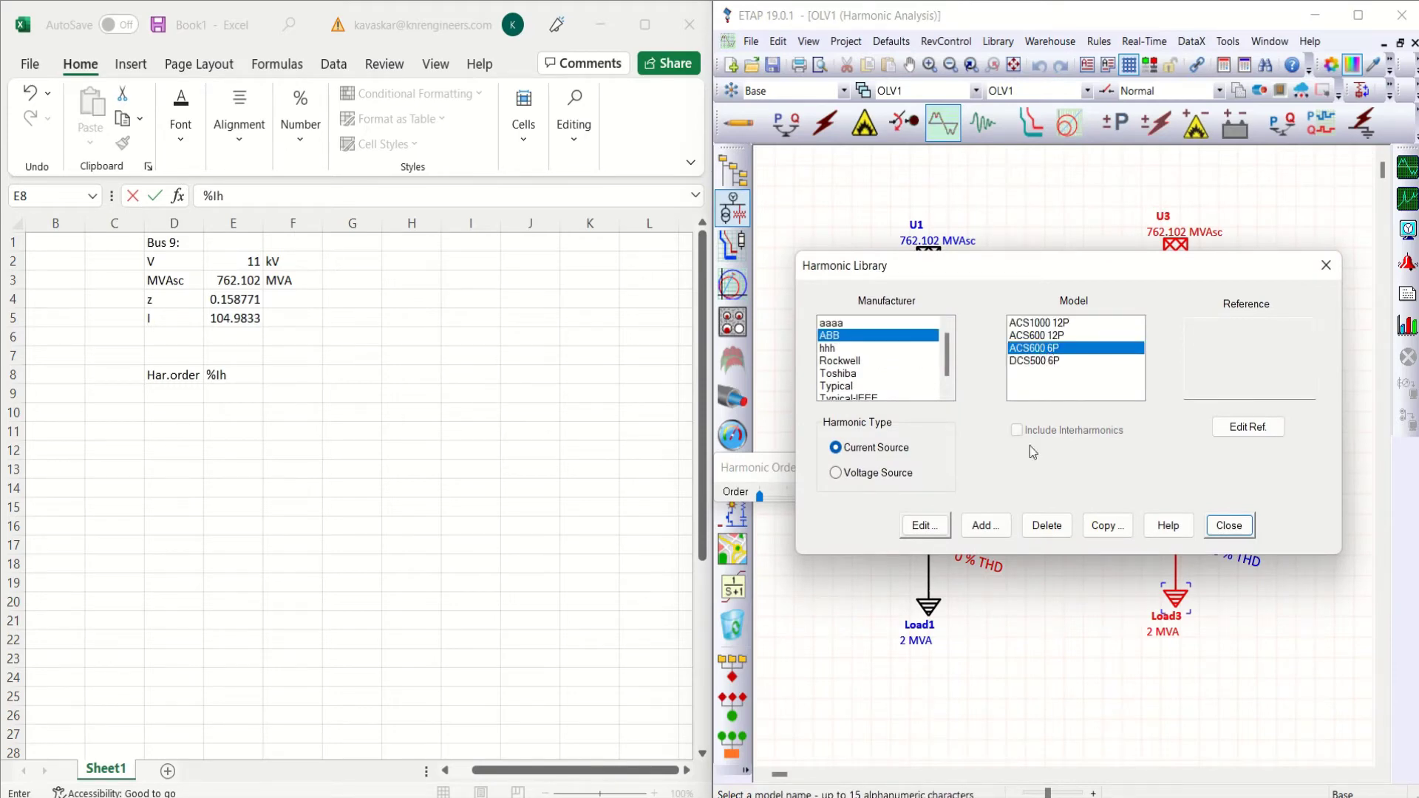
{"action": "left_click", "coordinate": [924, 529]}
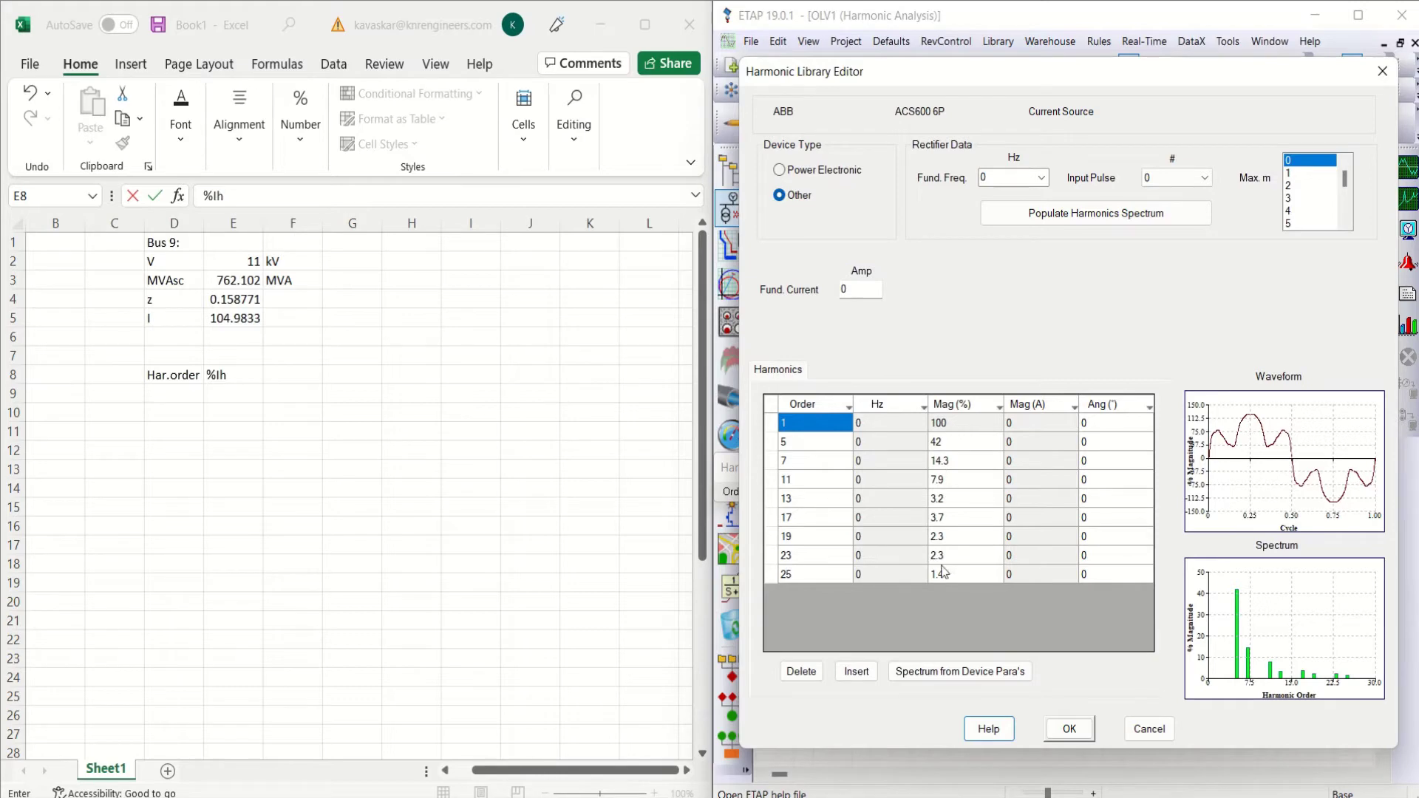
{"action": "left_click", "coordinate": [182, 395]}
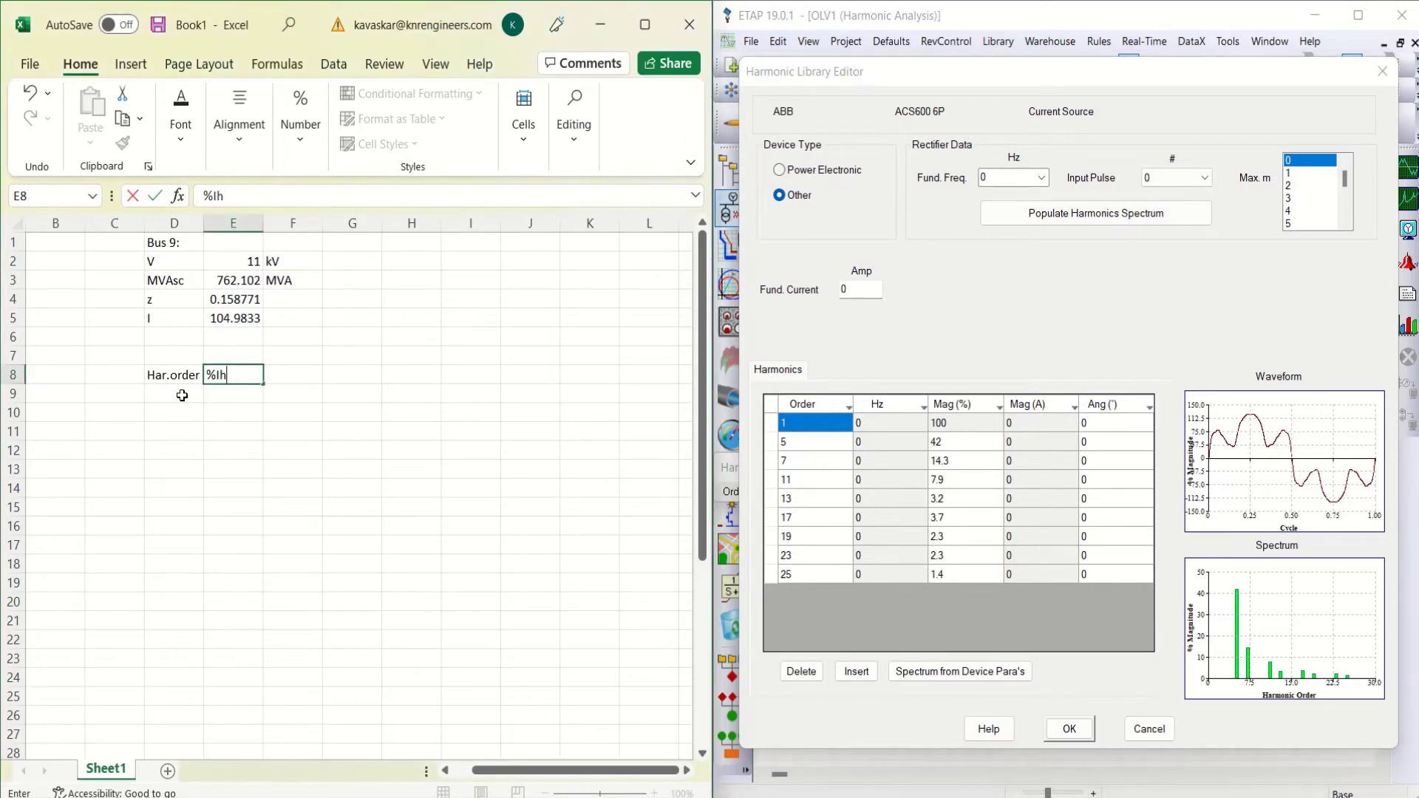
{"action": "left_click", "coordinate": [182, 395]}
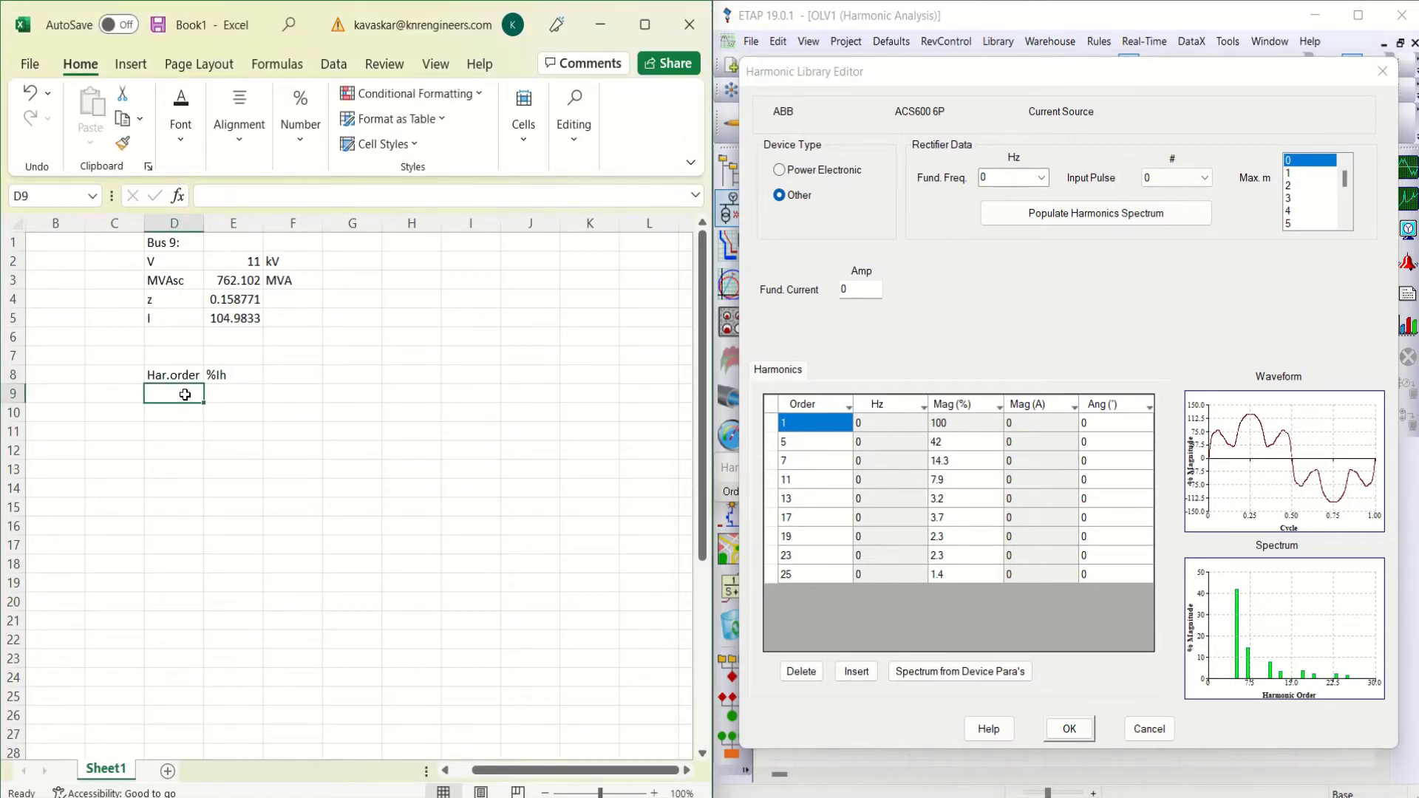
List harmonic orders 5, 7, 11, 13, 17, 19, 23 and 25 in D9:D16.
{"action": "type", "text": "5"}
{"action": "key", "text": "Return"}
{"action": "type", "text": "7"}
{"action": "key", "text": "Return"}
{"action": "type", "text": "11"}
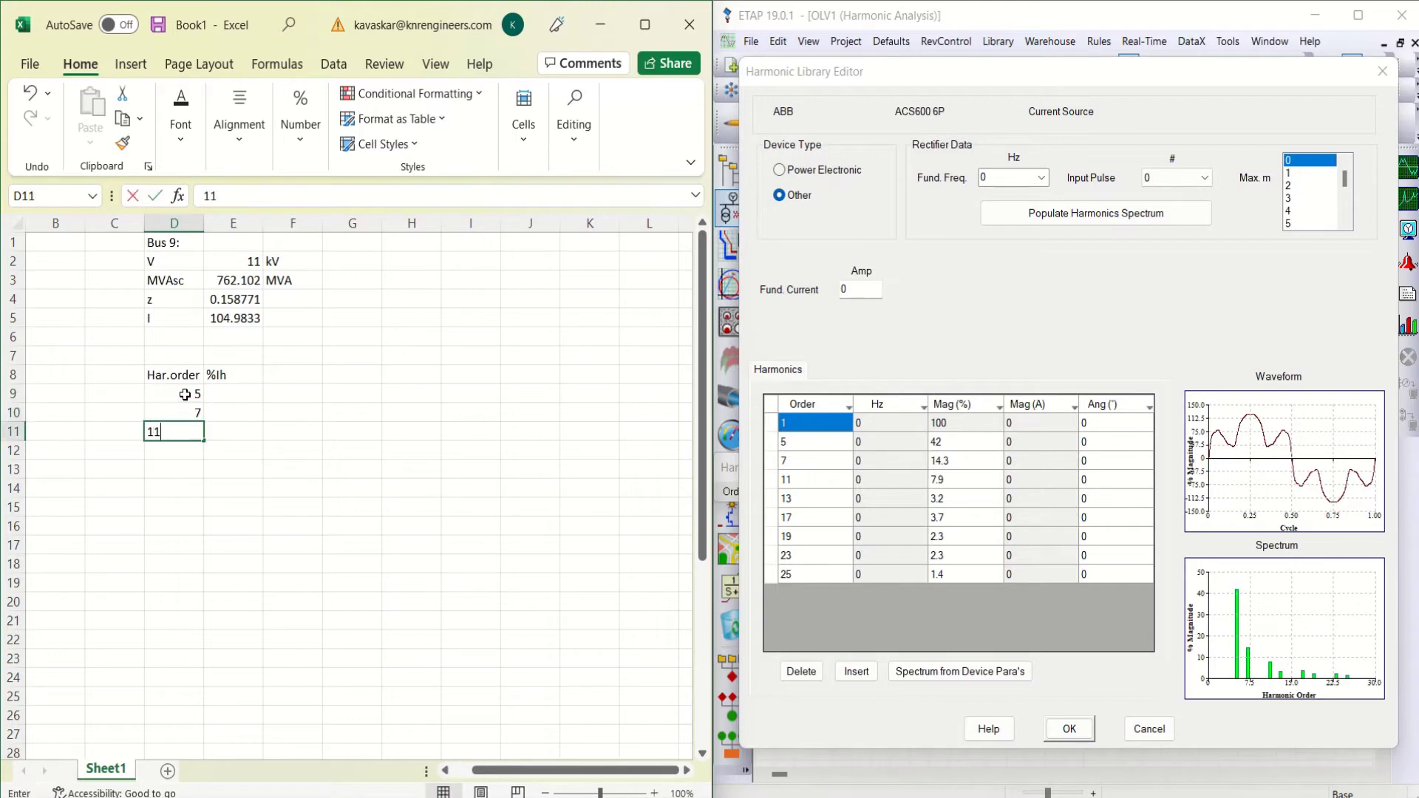
{"action": "key", "text": "Return"}
{"action": "type", "text": "13"}
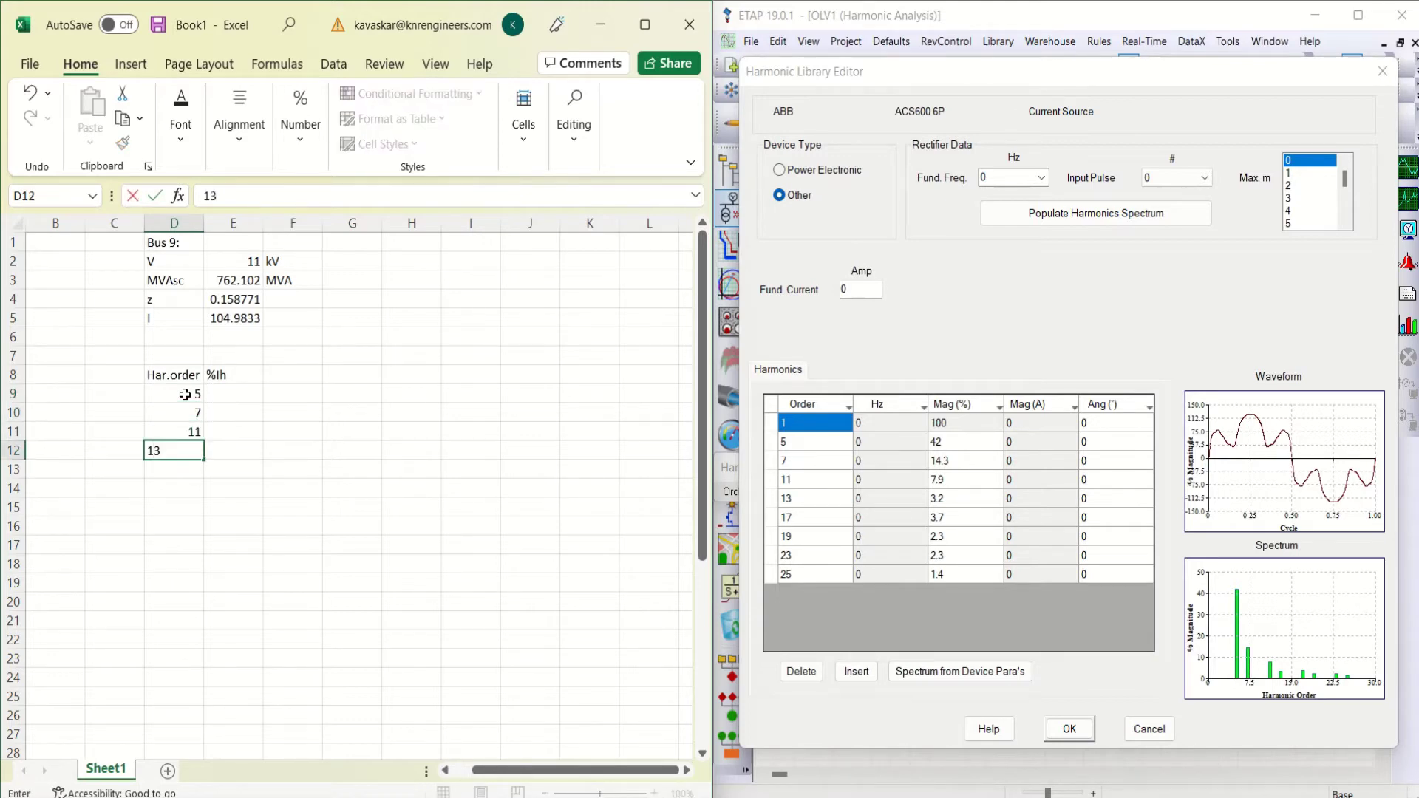
{"action": "key", "text": "Return"}
{"action": "type", "text": "17"}
{"action": "key", "text": "Return"}
{"action": "type", "text": "1"}
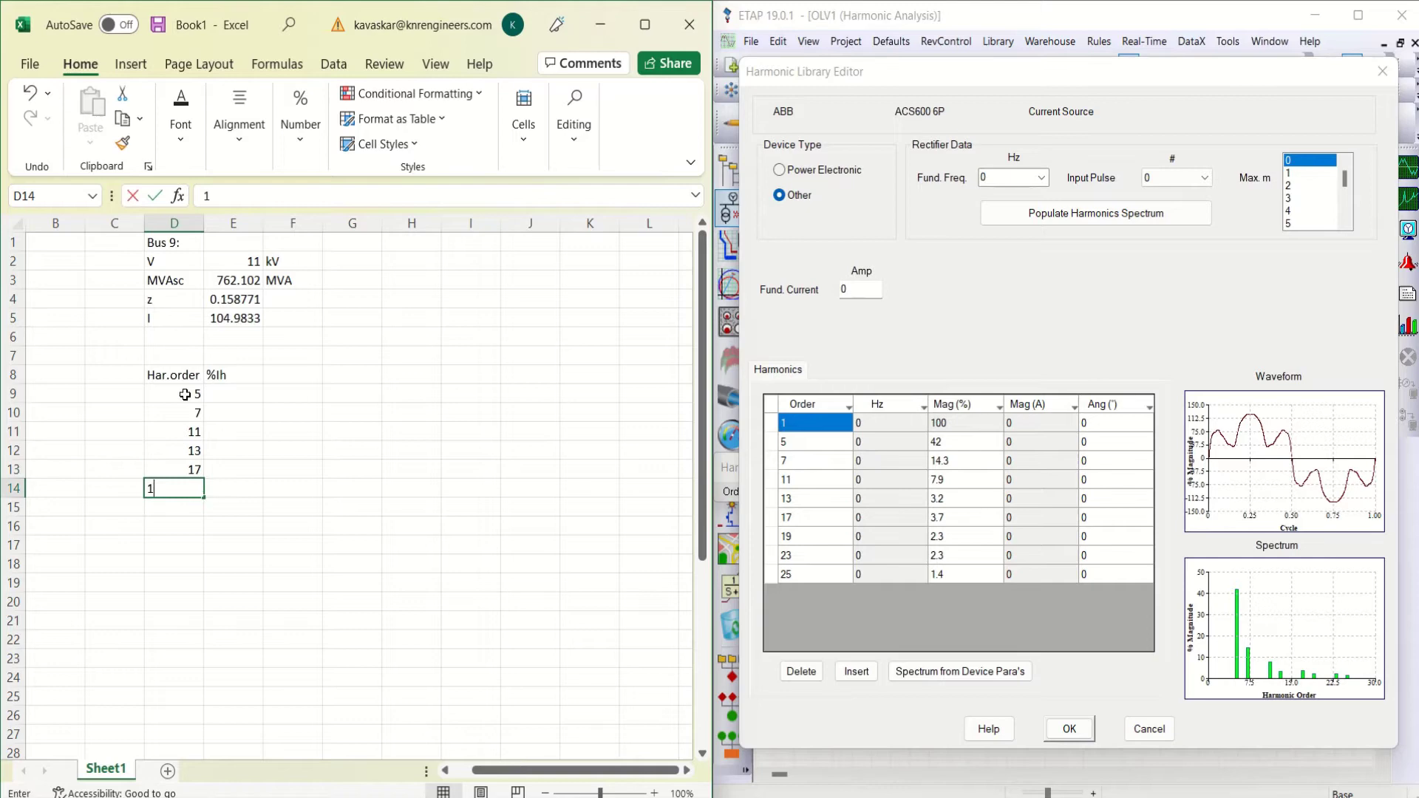
{"action": "type", "text": "9"}
{"action": "key", "text": "Return"}
{"action": "type", "text": "23"}
{"action": "key", "text": "Return"}
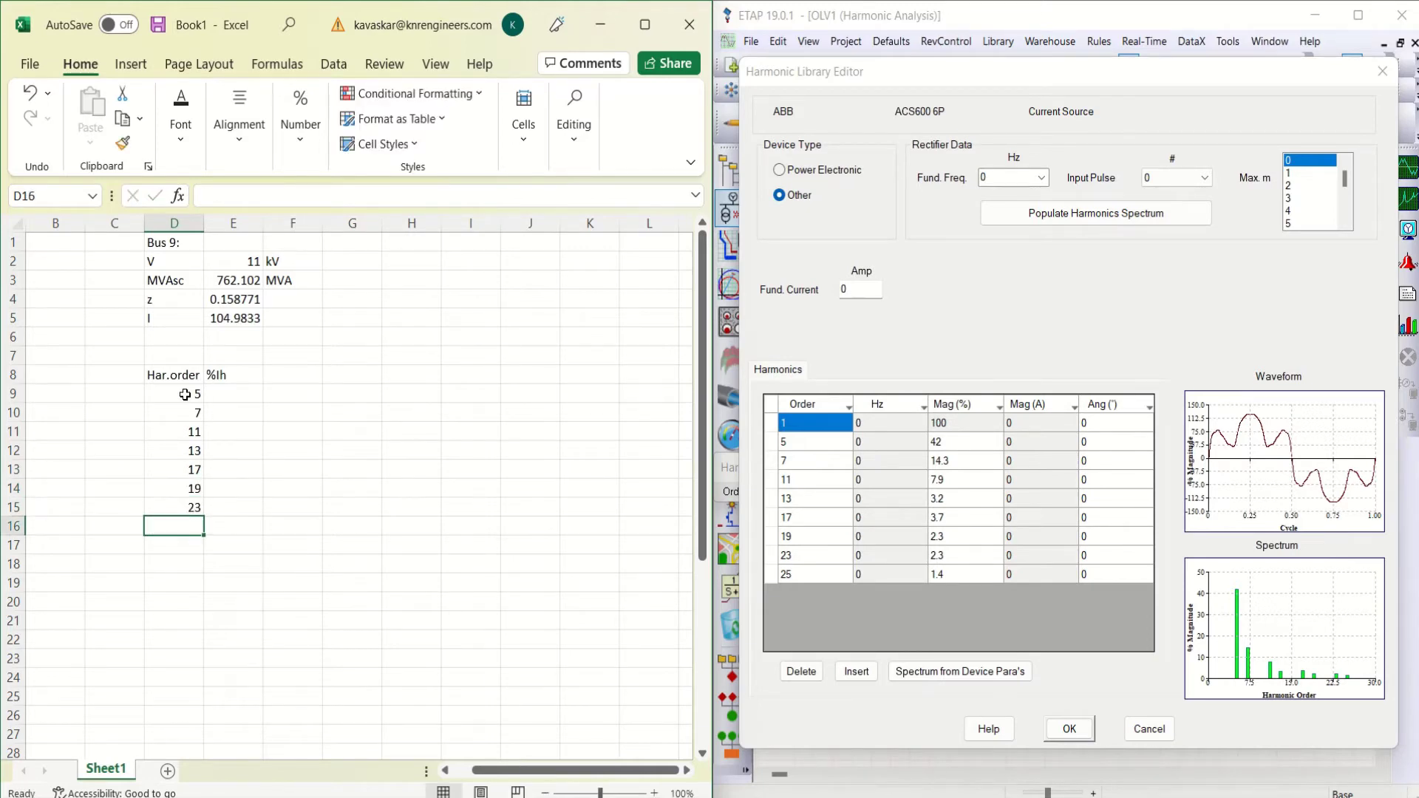
{"action": "type", "text": "28"}
{"action": "key", "text": "BackSpace"}
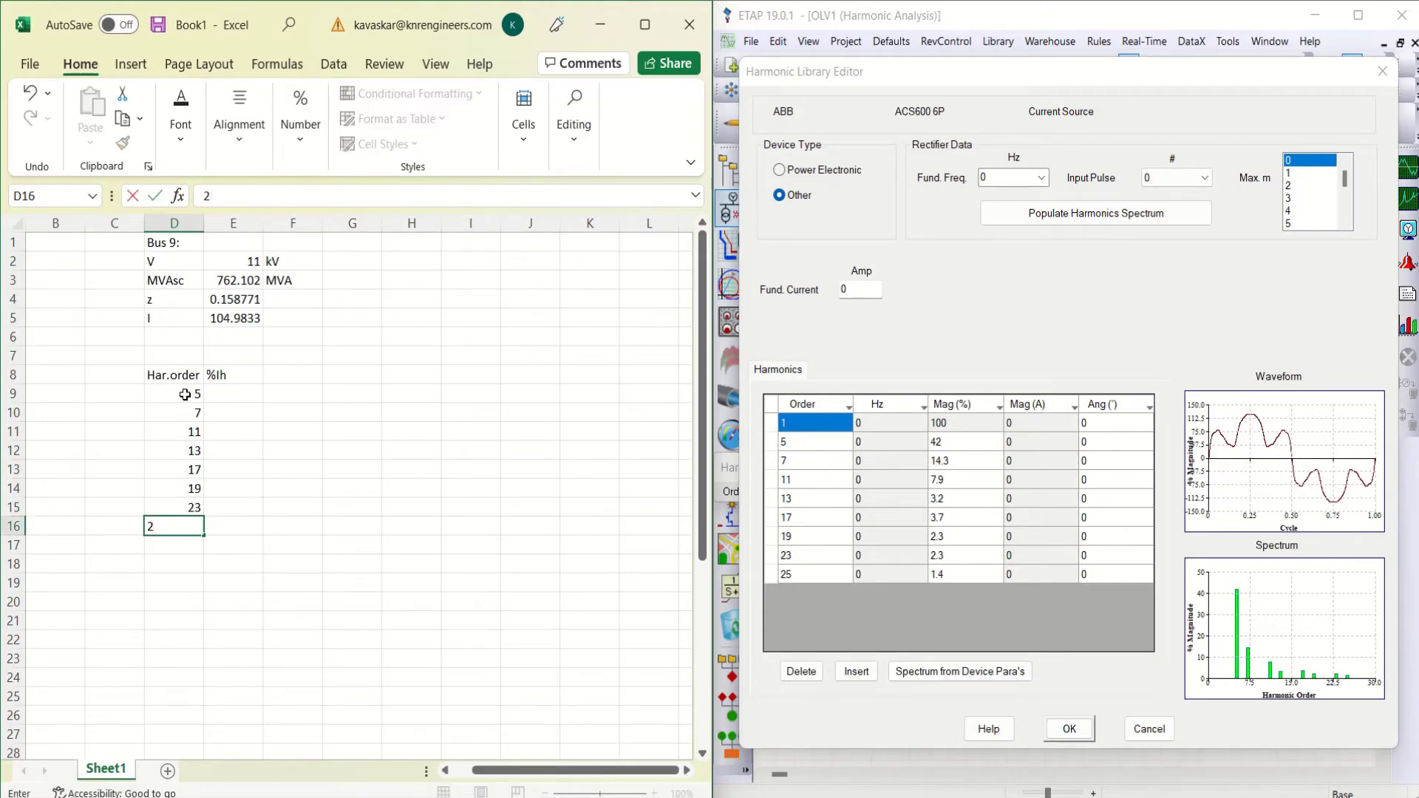
{"action": "type", "text": "5"}
Enter %Ih values 42, 14.3, 7.9, 3.2, 3.7, 2.3, 2.3 and 1.4 in E9:E16.
{"action": "left_click", "coordinate": [236, 394]}
{"action": "type", "text": "42"}
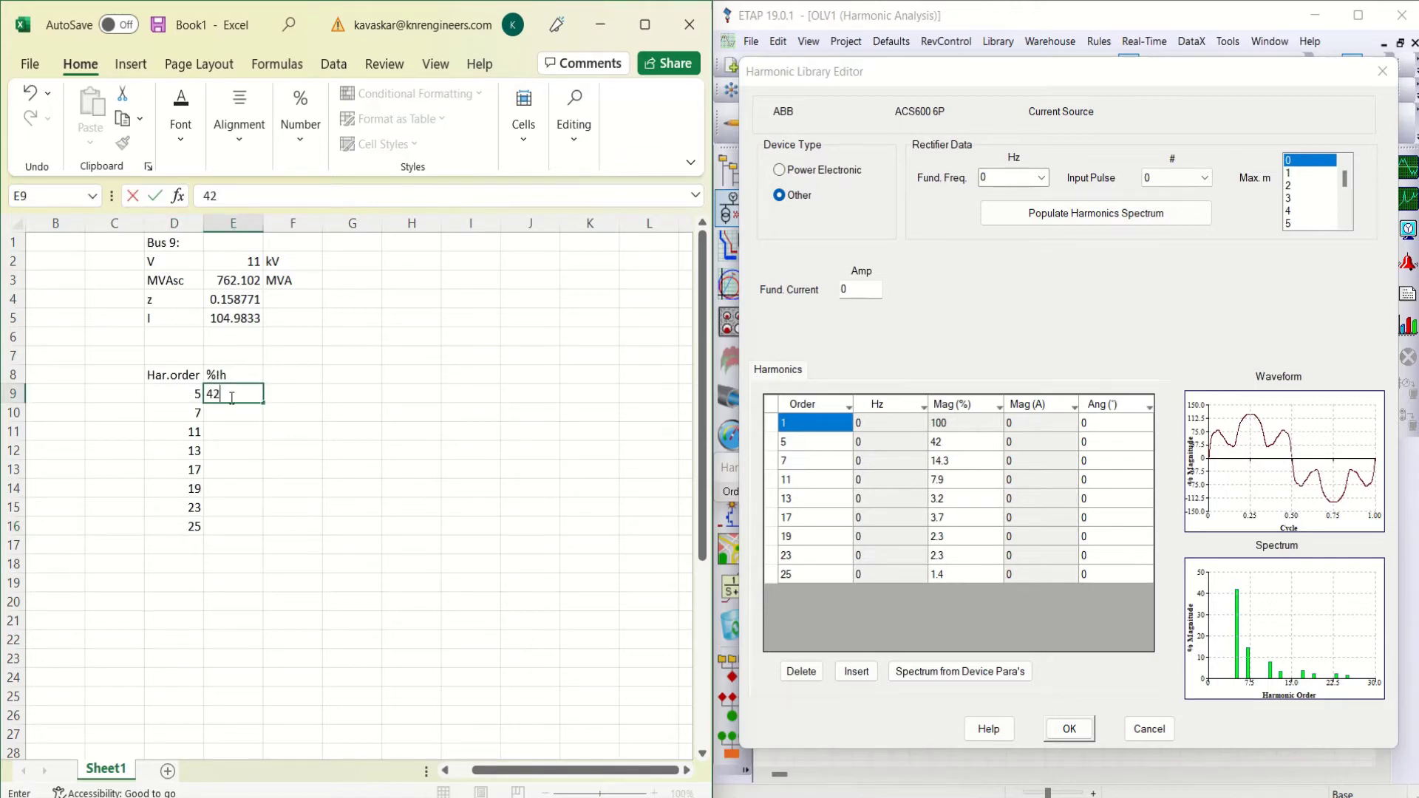
{"action": "key", "text": "Return"}
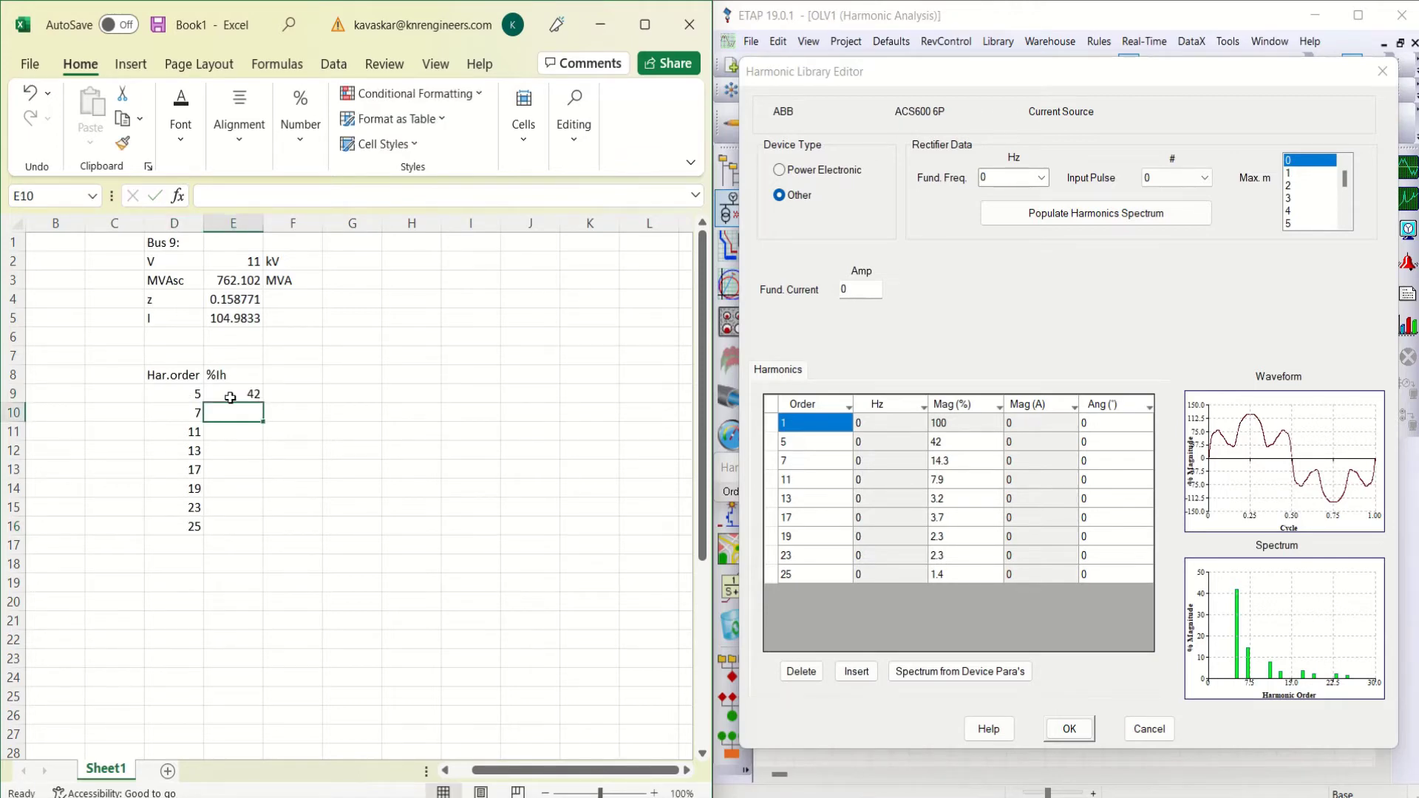
{"action": "type", "text": "14"}
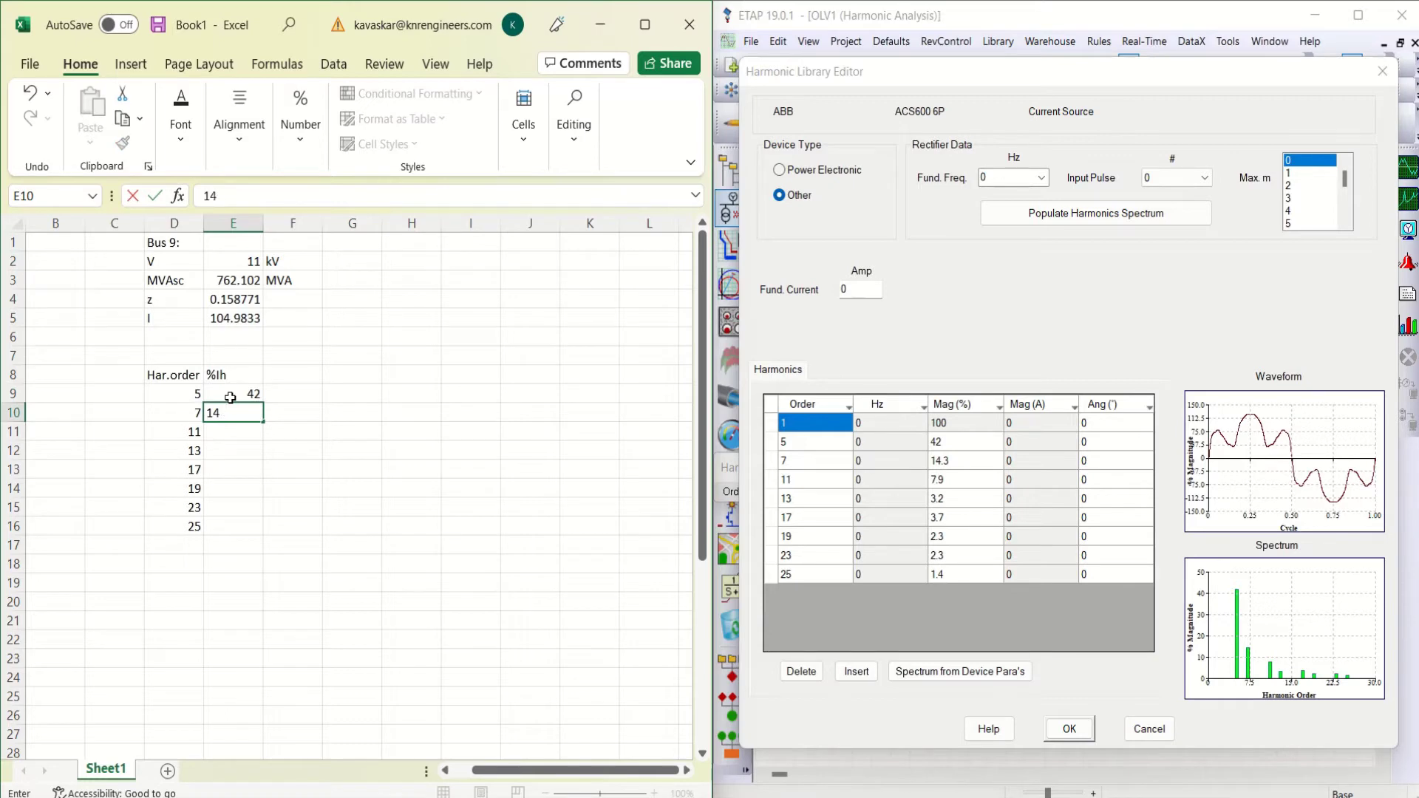
{"action": "type", "text": ".3"}
{"action": "key", "text": "Return"}
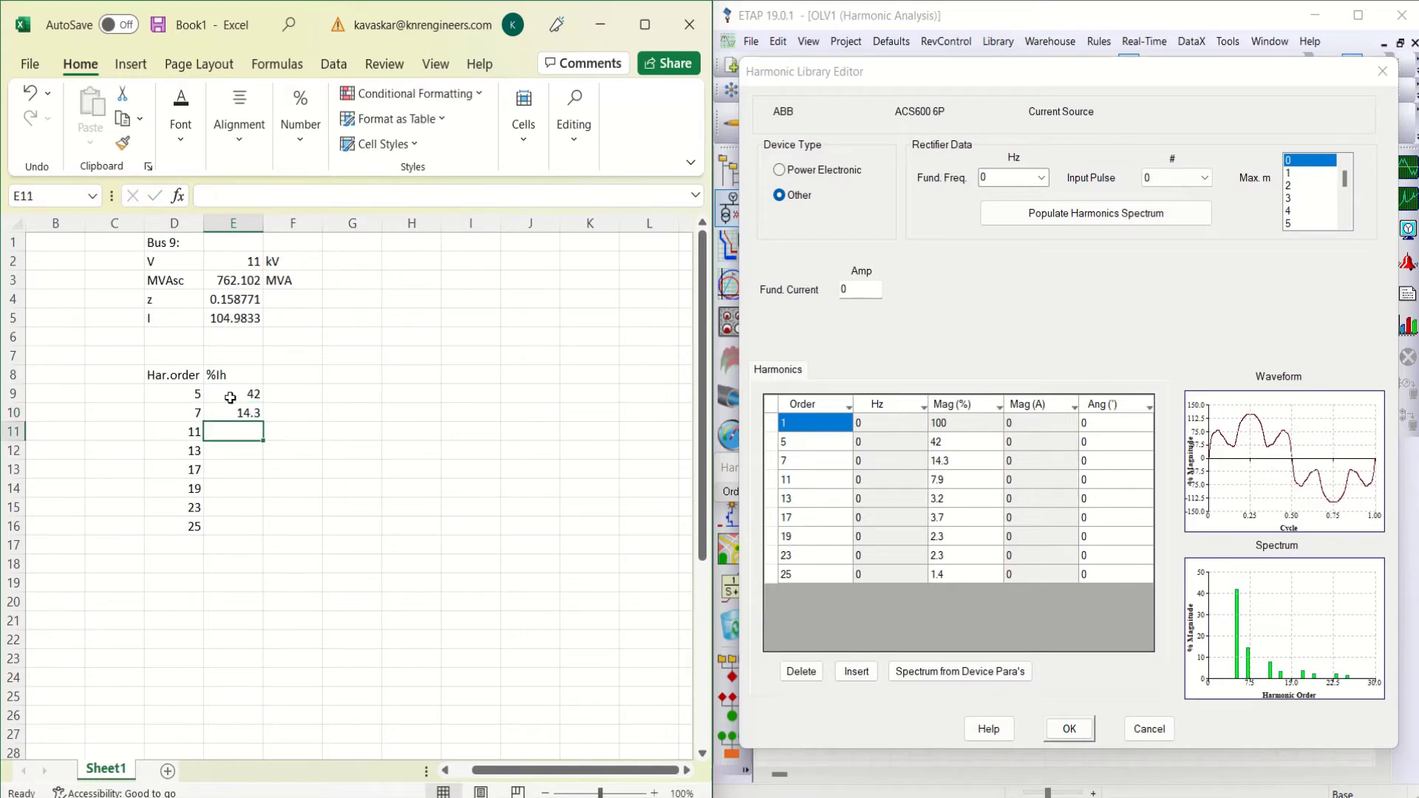
{"action": "type", "text": "7.9"}
{"action": "key", "text": "Return"}
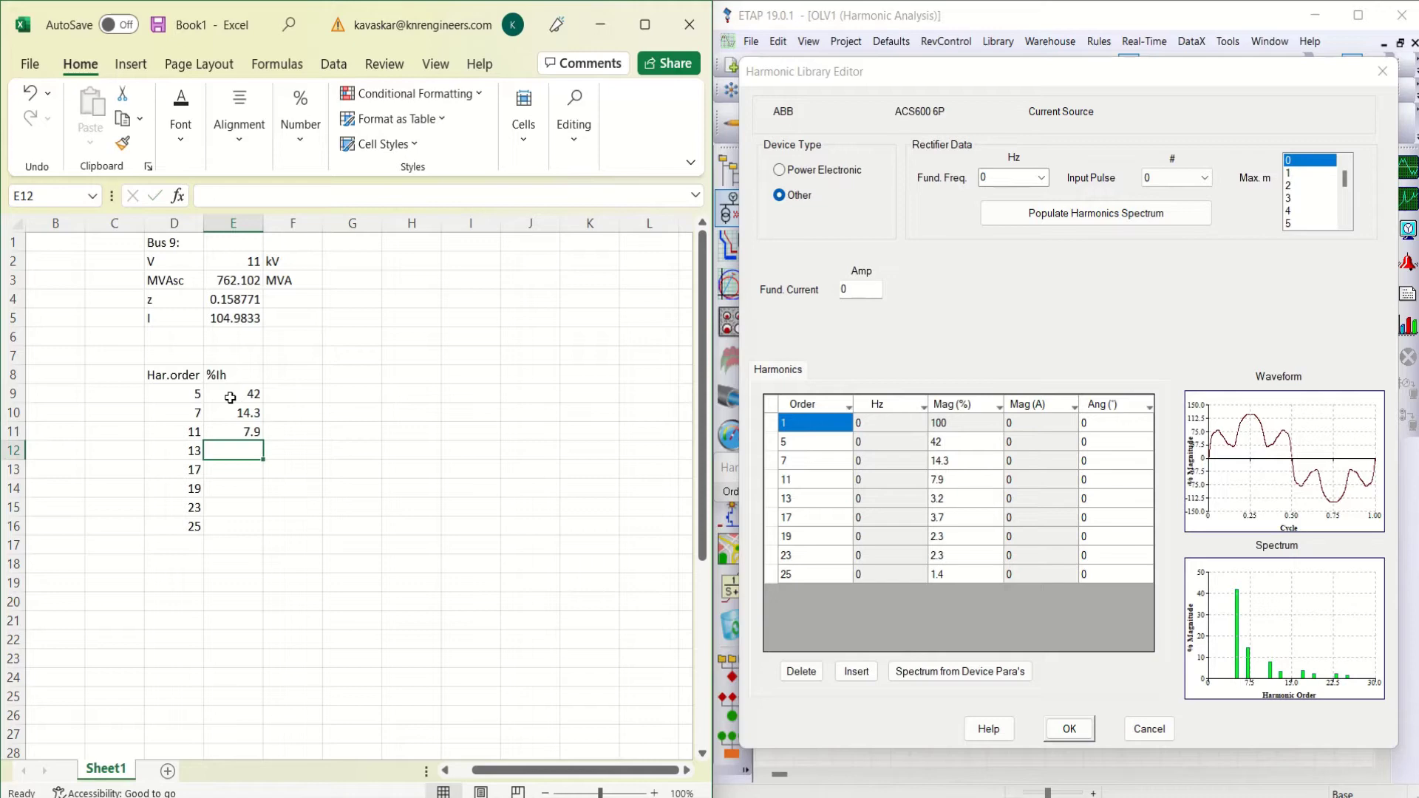
{"action": "type", "text": "3.2"}
{"action": "key", "text": "Return"}
{"action": "type", "text": "3."}
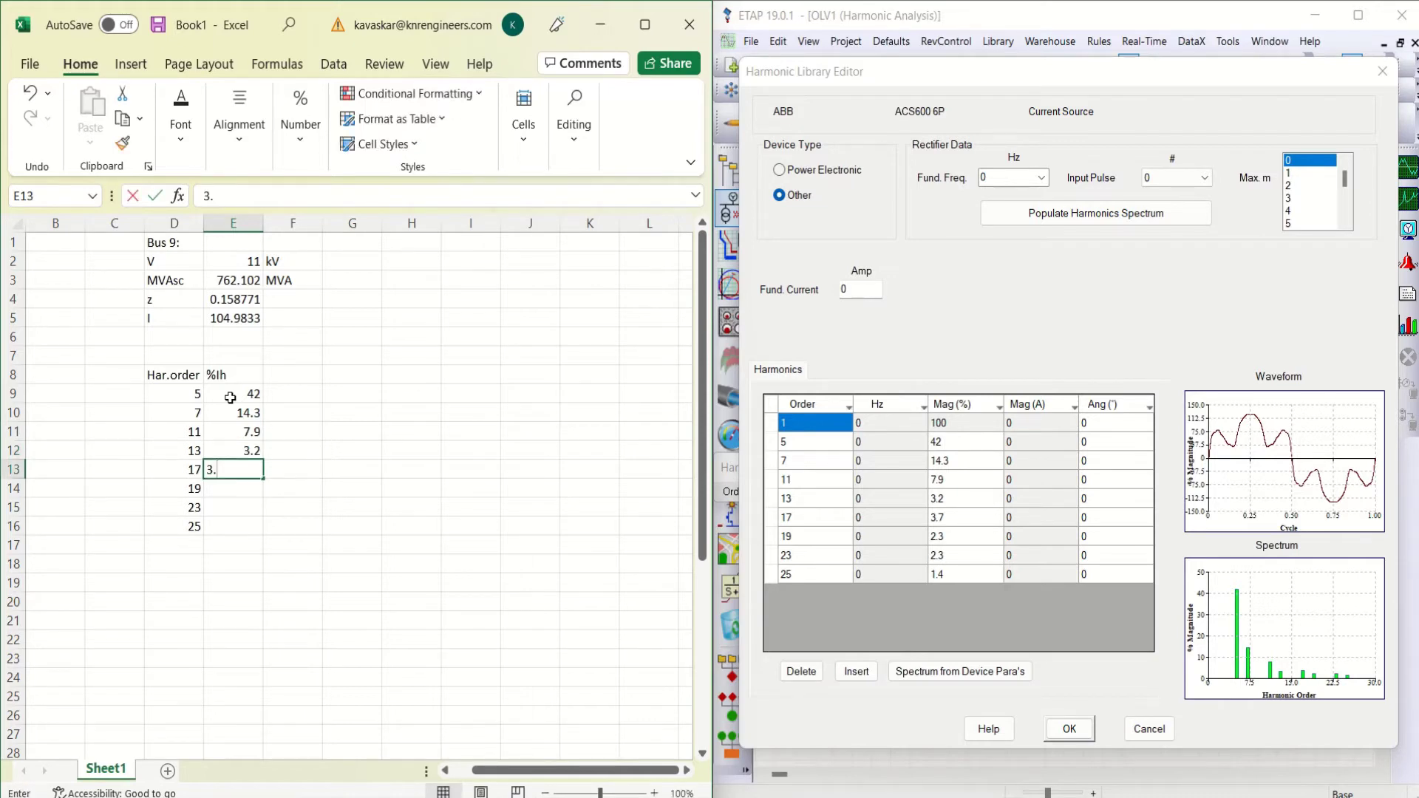
{"action": "type", "text": "7"}
{"action": "key", "text": "Return"}
{"action": "type", "text": "1"}
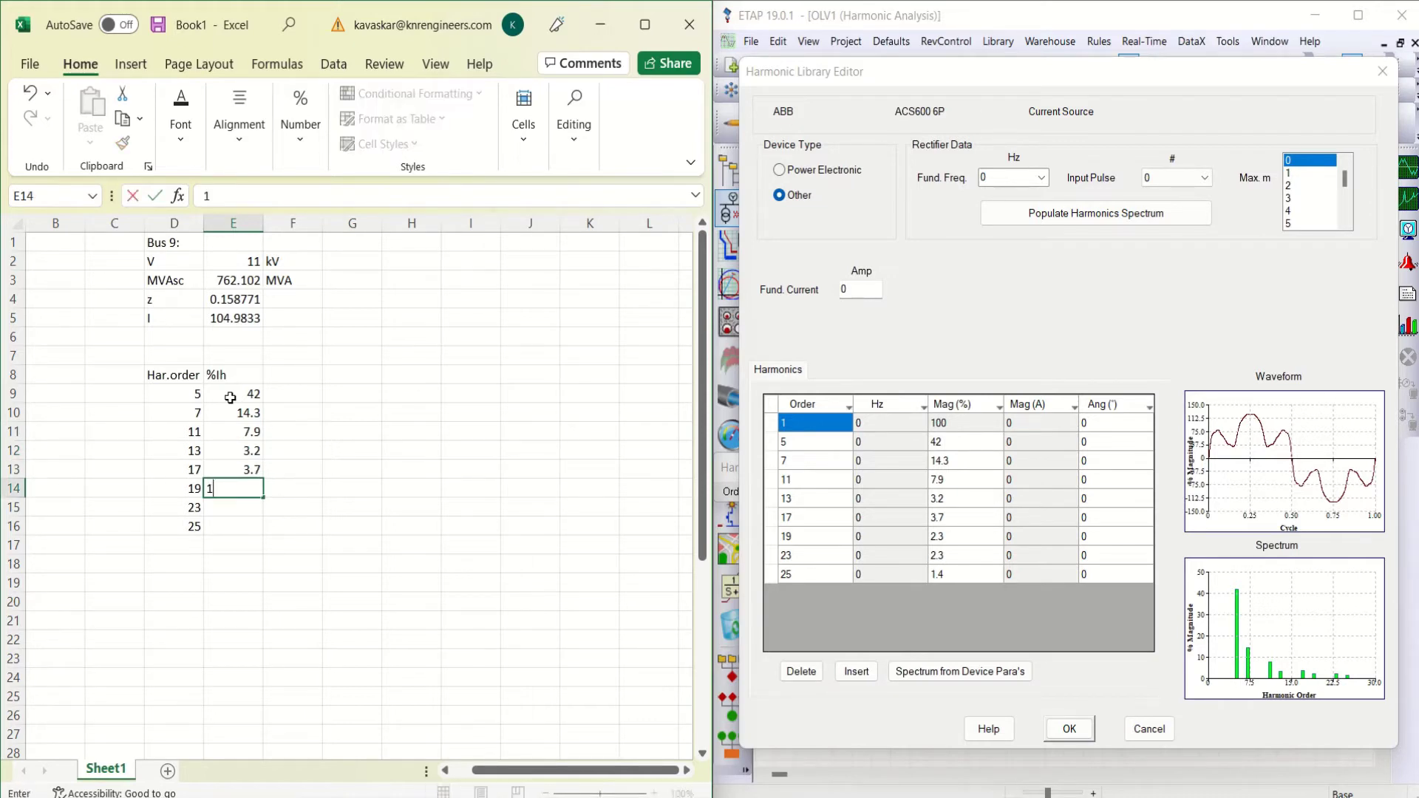
{"action": "type", "text": "4.3"}
{"action": "key", "text": "Return"}
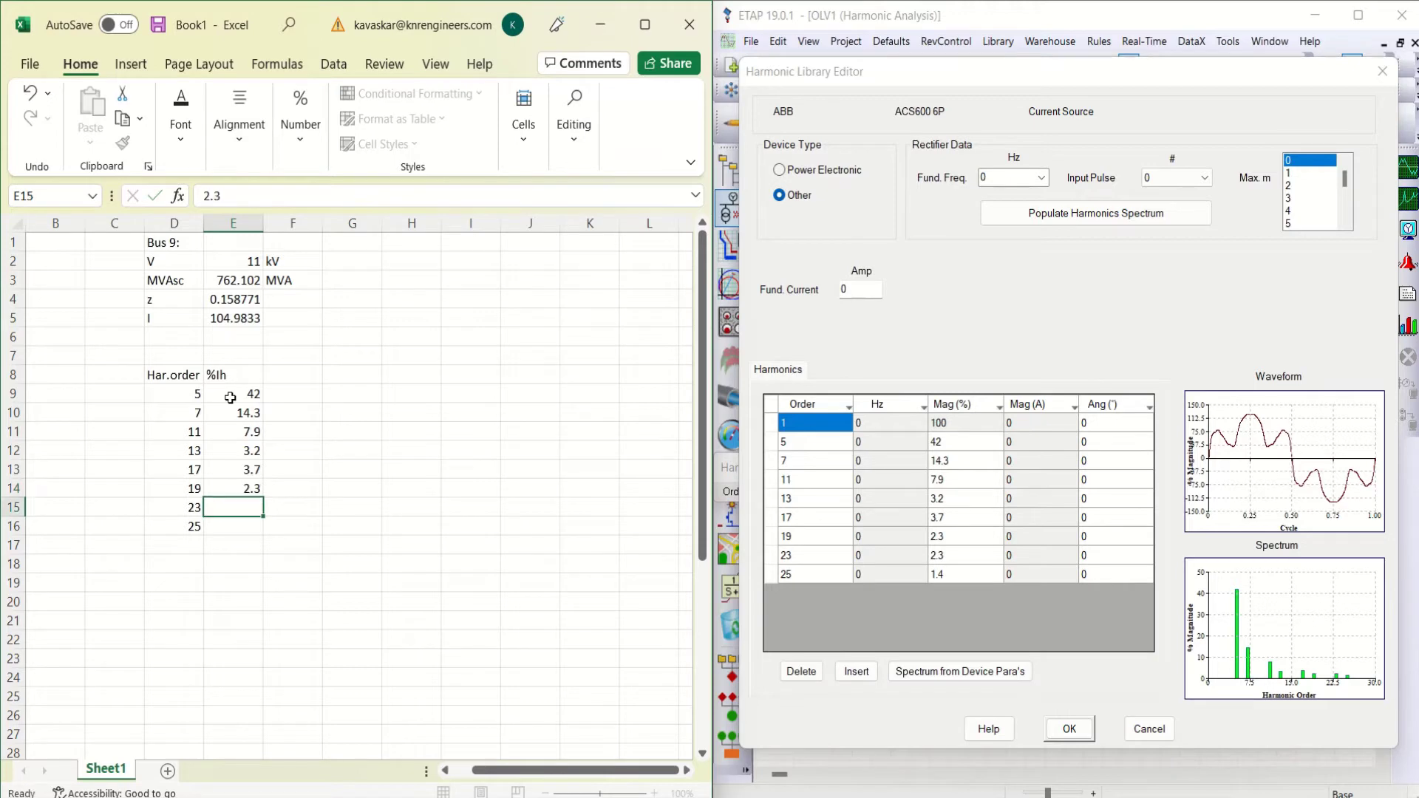
{"action": "type", "text": "2.3"}
{"action": "key", "text": "Return"}
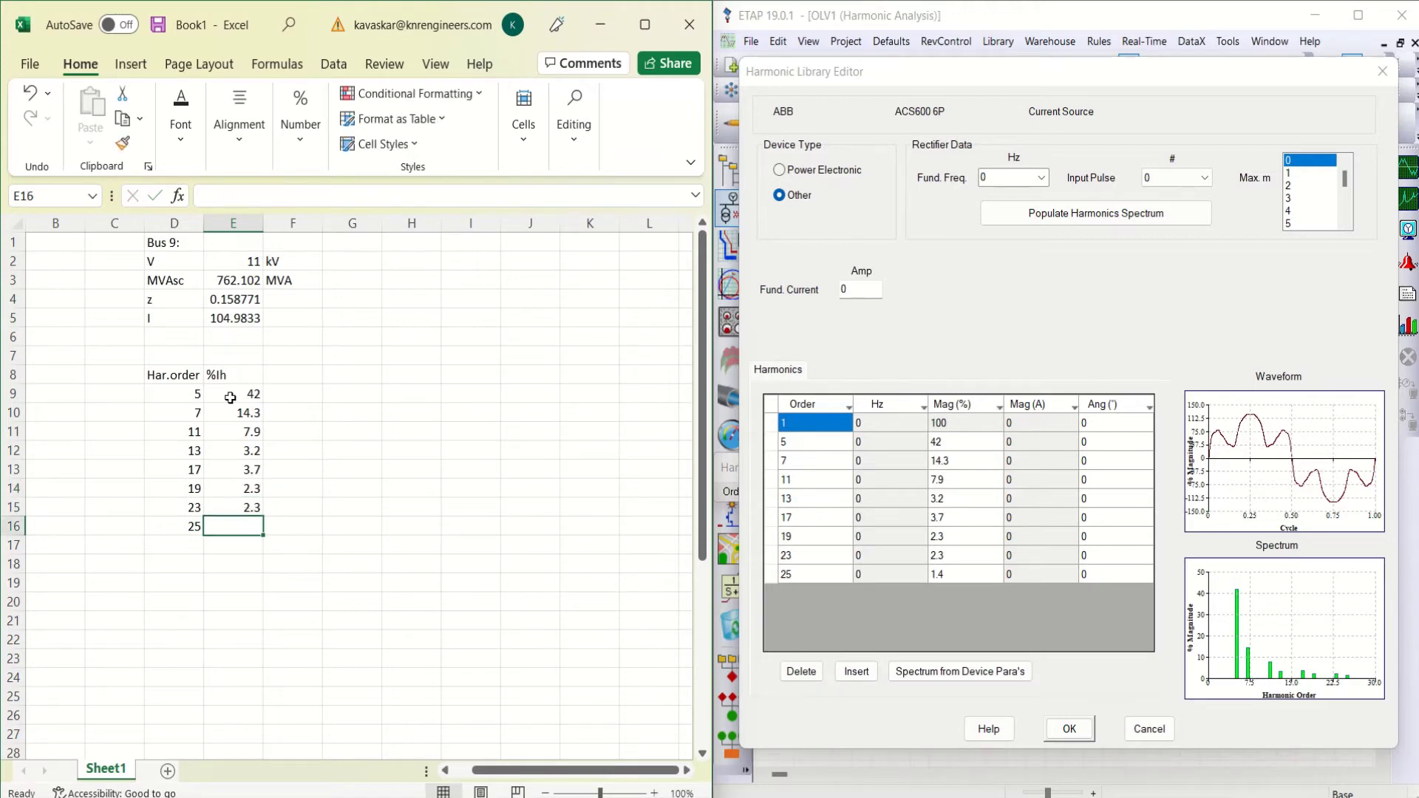
{"action": "type", "text": "1.4"}
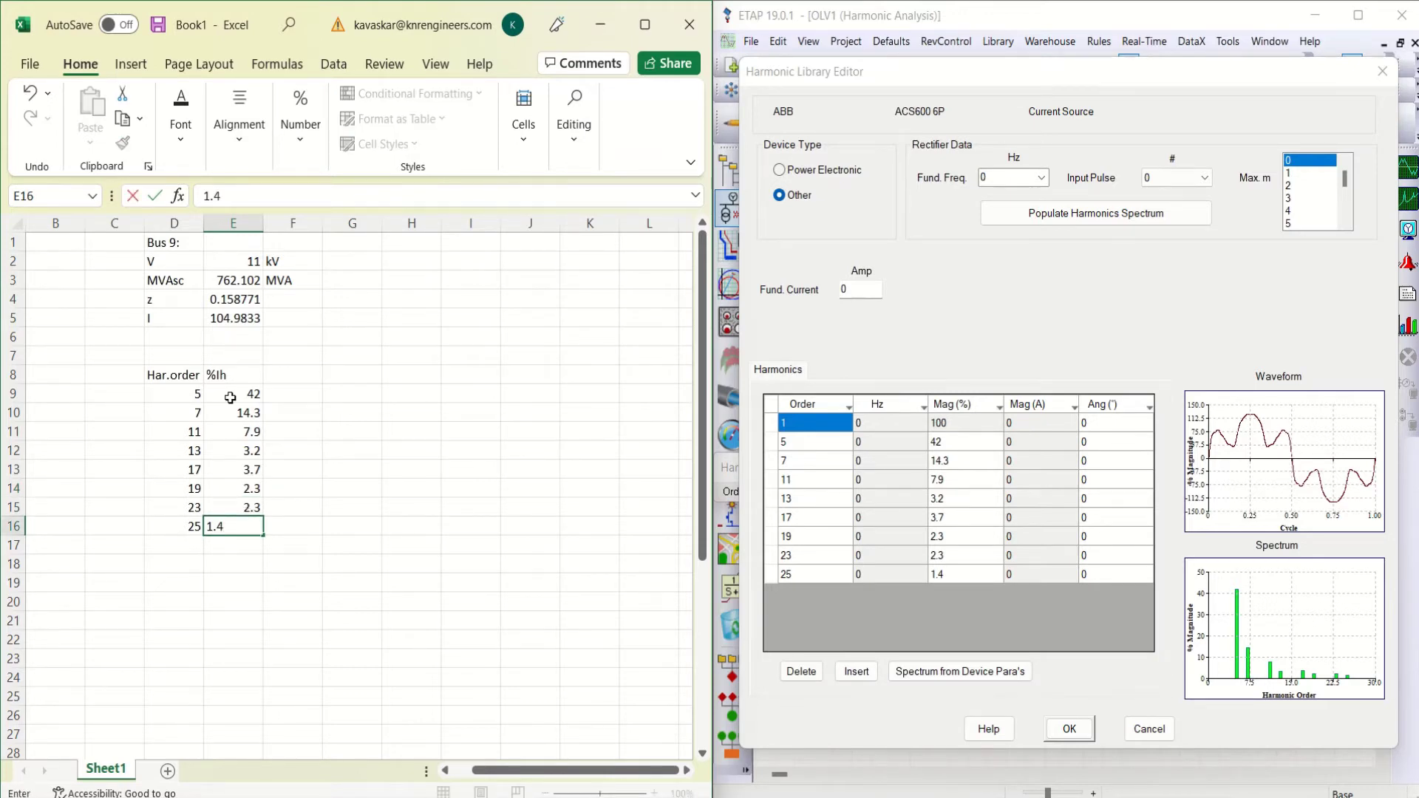
{"action": "left_click", "coordinate": [280, 538]}
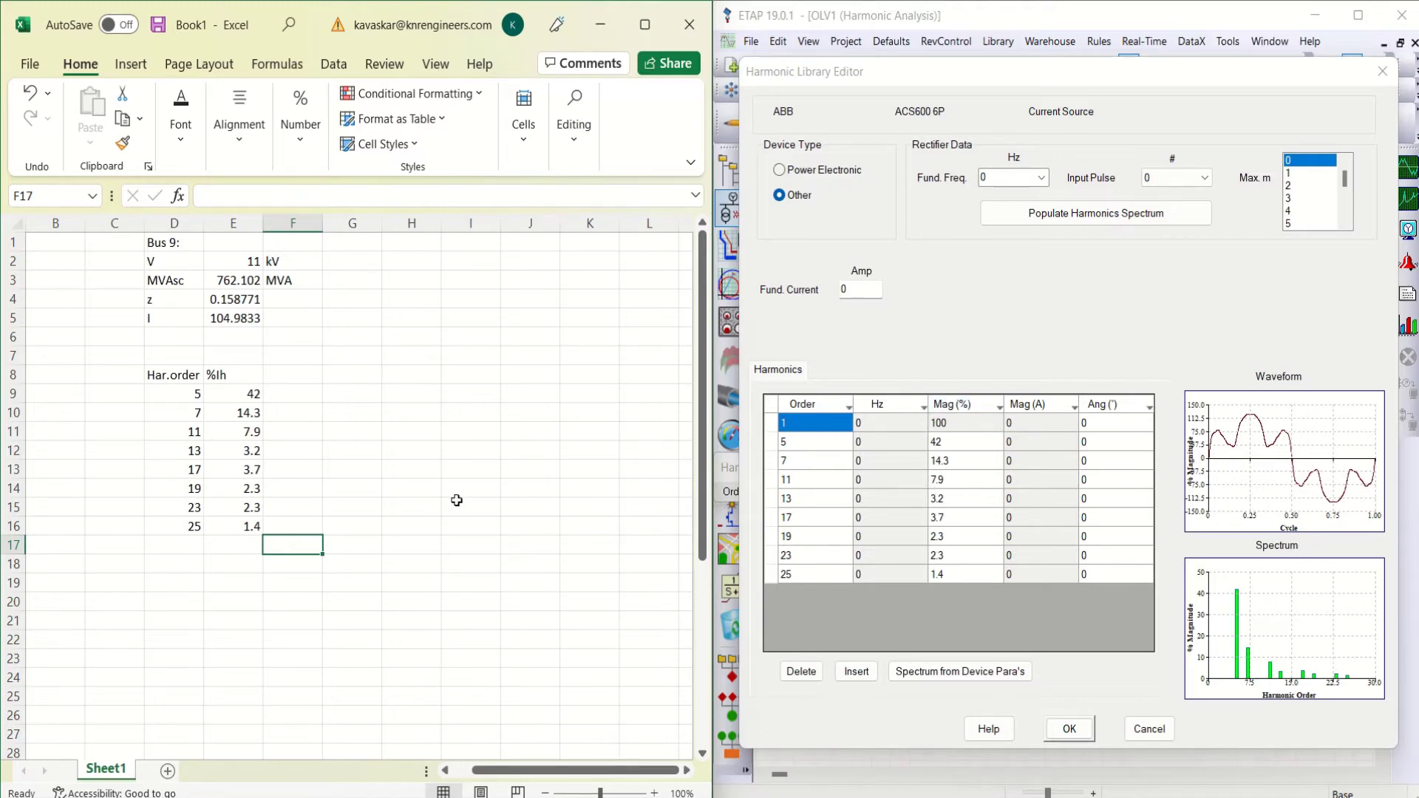
Close the spectrum and harmonic library windows and add an 'Ih' heading in F8.
{"action": "left_click", "coordinate": [1149, 728]}
{"action": "left_click", "coordinate": [1228, 526]}
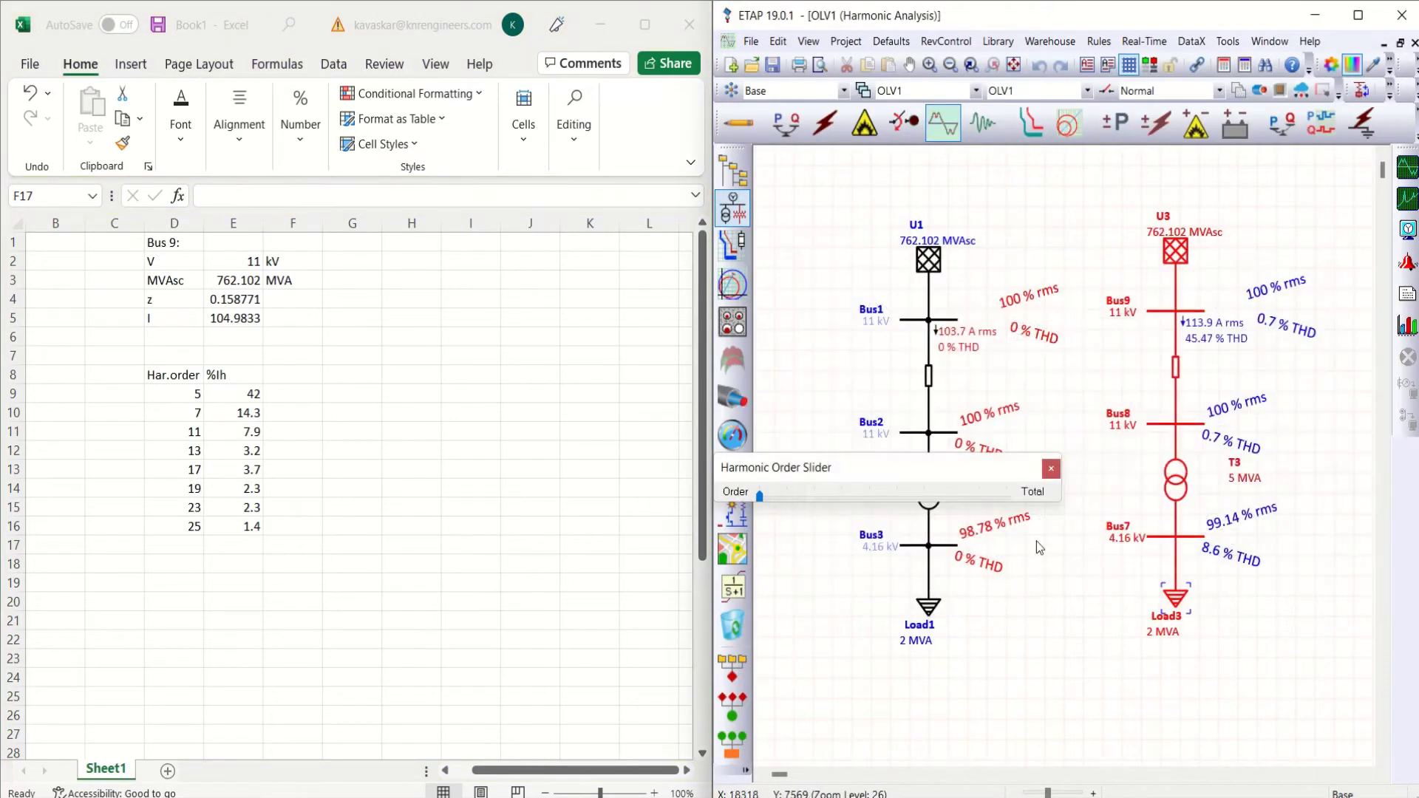
{"action": "left_click", "coordinate": [290, 374]}
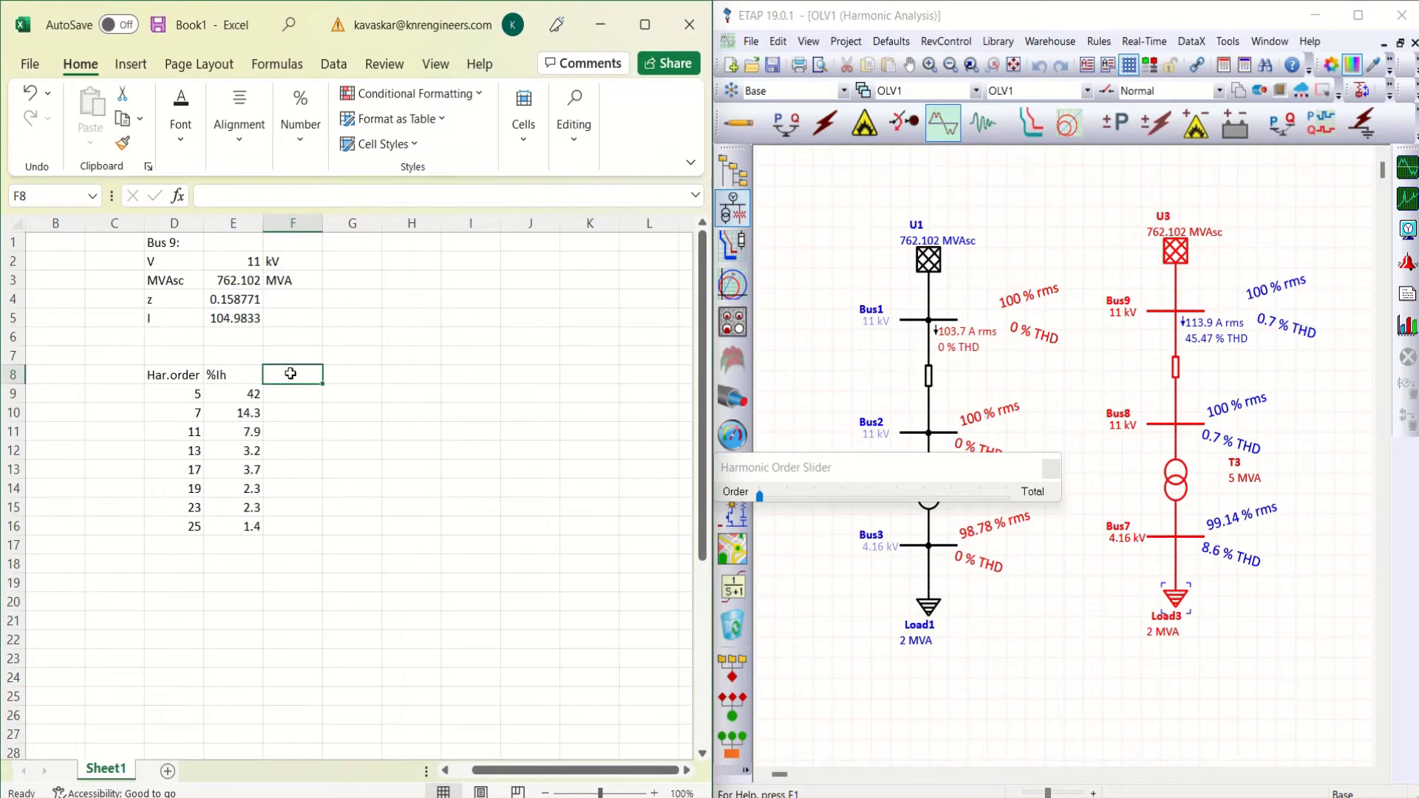
{"action": "type", "text": "Ih"}
{"action": "left_click", "coordinate": [286, 393]}
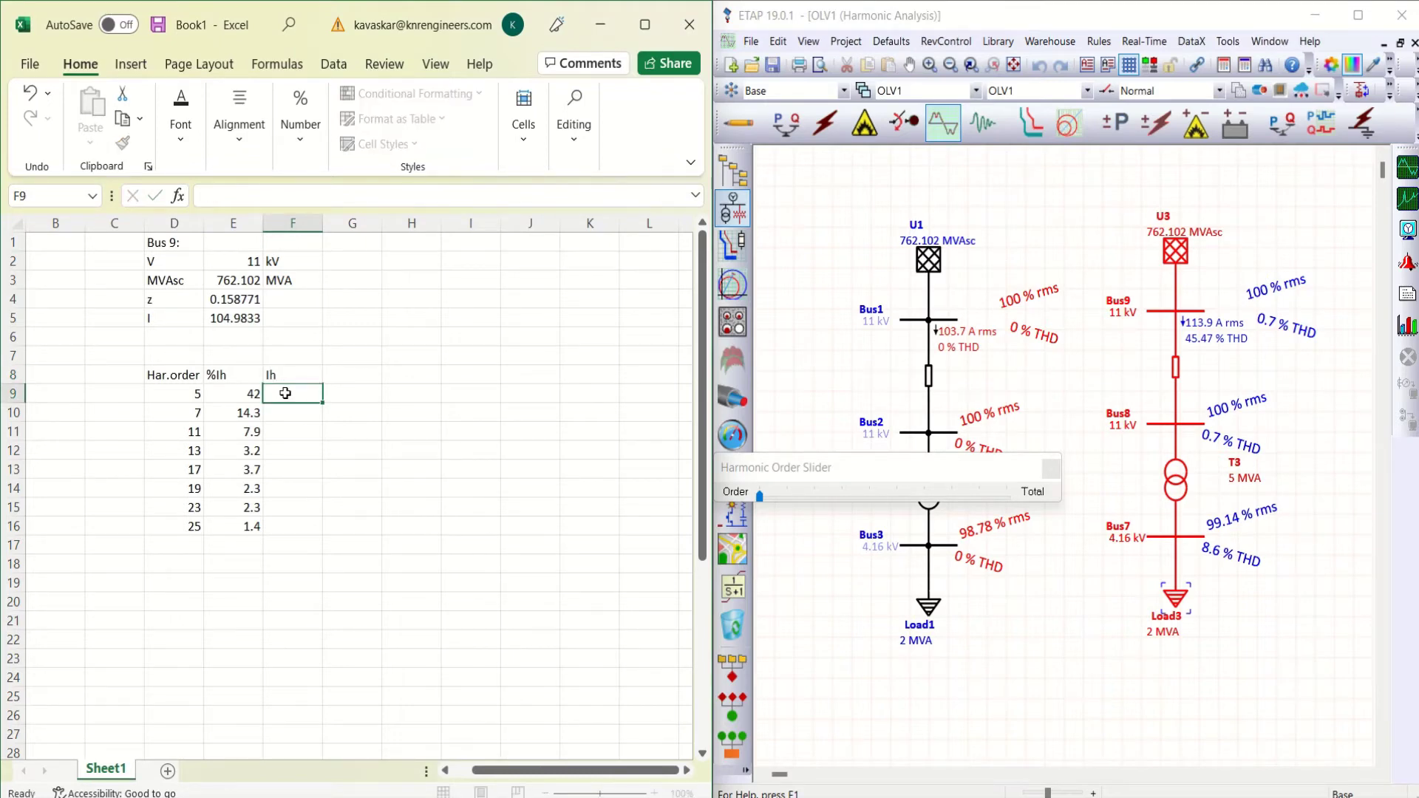
Enter =(E9*$E$5)/100 in F9 and fill it down to F16.
{"action": "type", "text": "=4"}
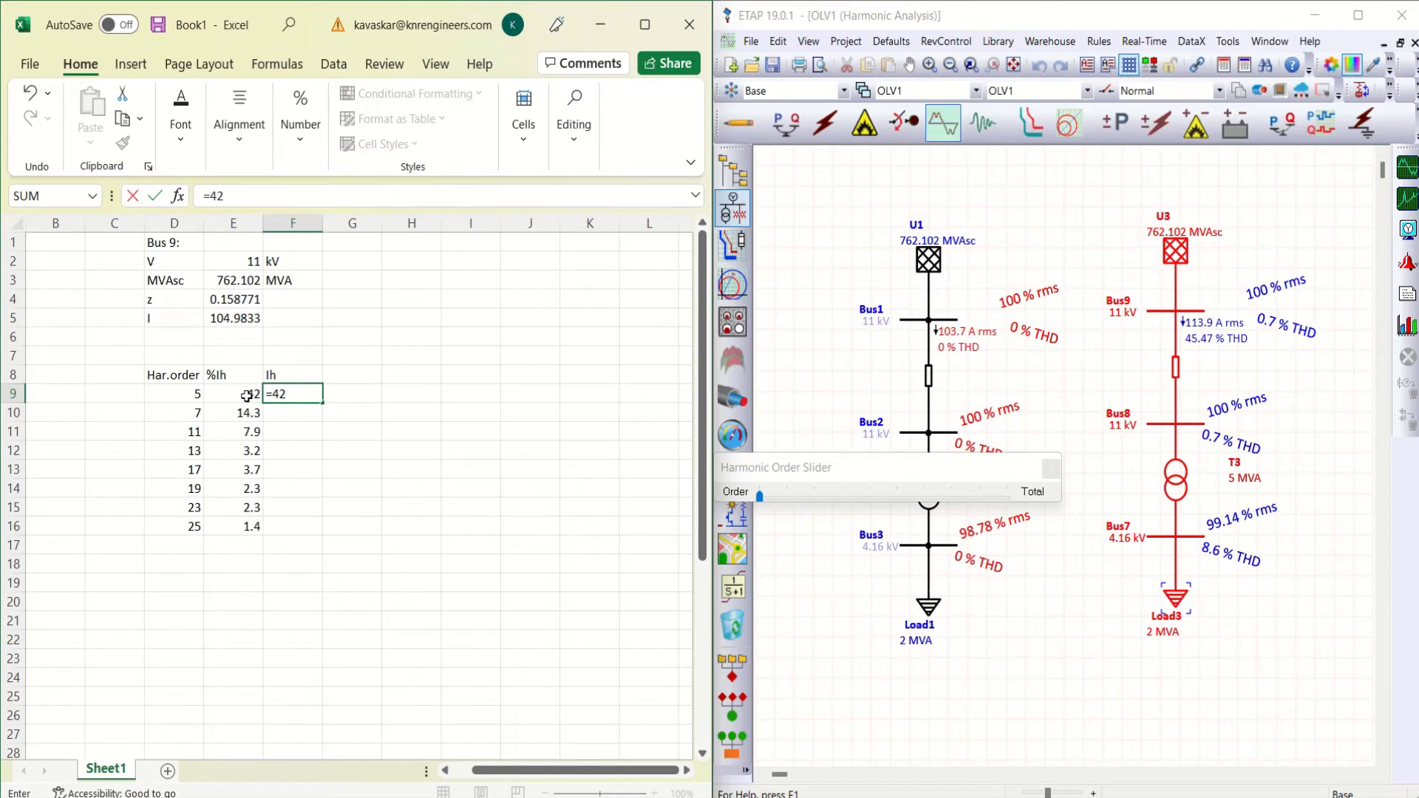
{"action": "type", "text": "2"}
{"action": "key", "text": "BackSpace"}
{"action": "key", "text": "BackSpace"}
{"action": "left_click", "coordinate": [251, 396]}
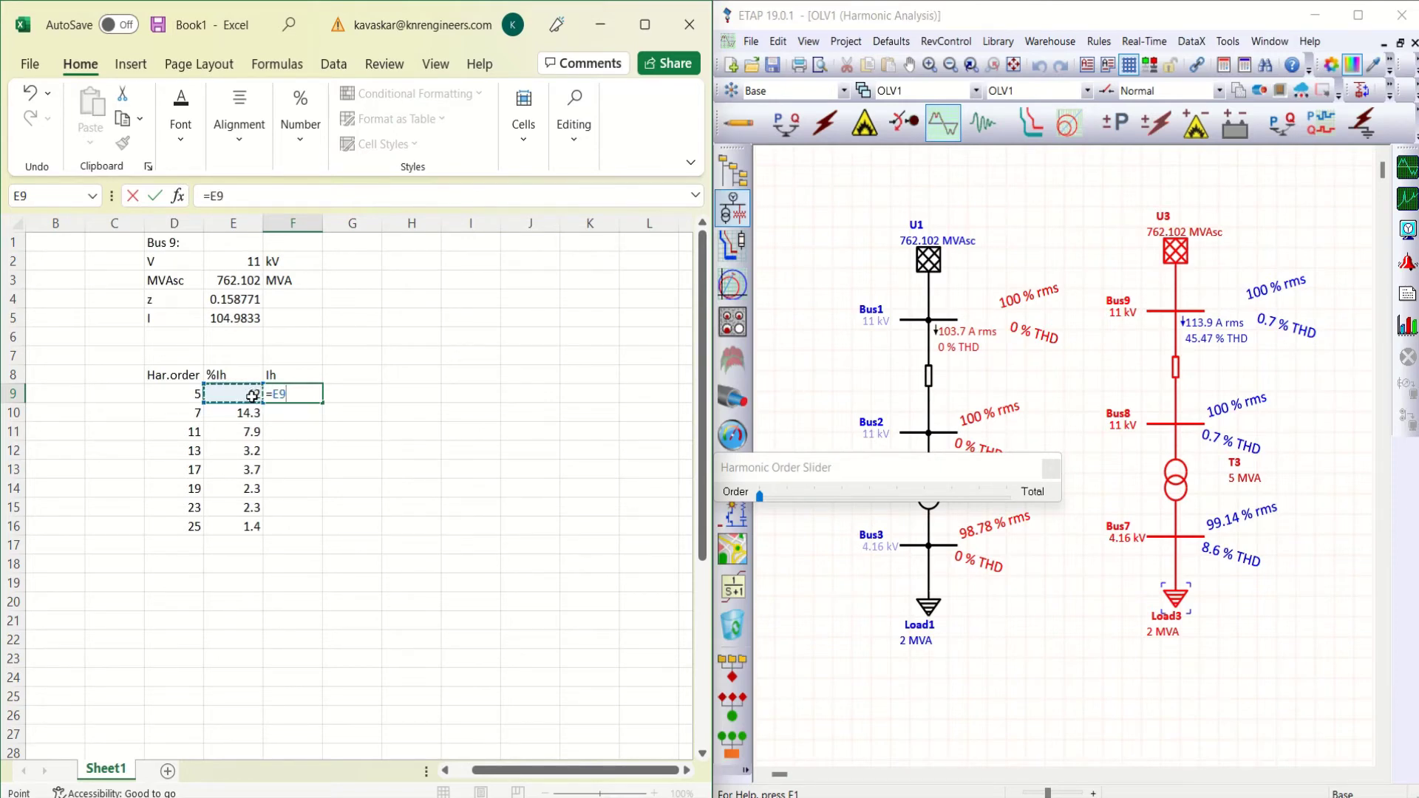
{"action": "type", "text": "*"}
{"action": "left_click", "coordinate": [234, 320]}
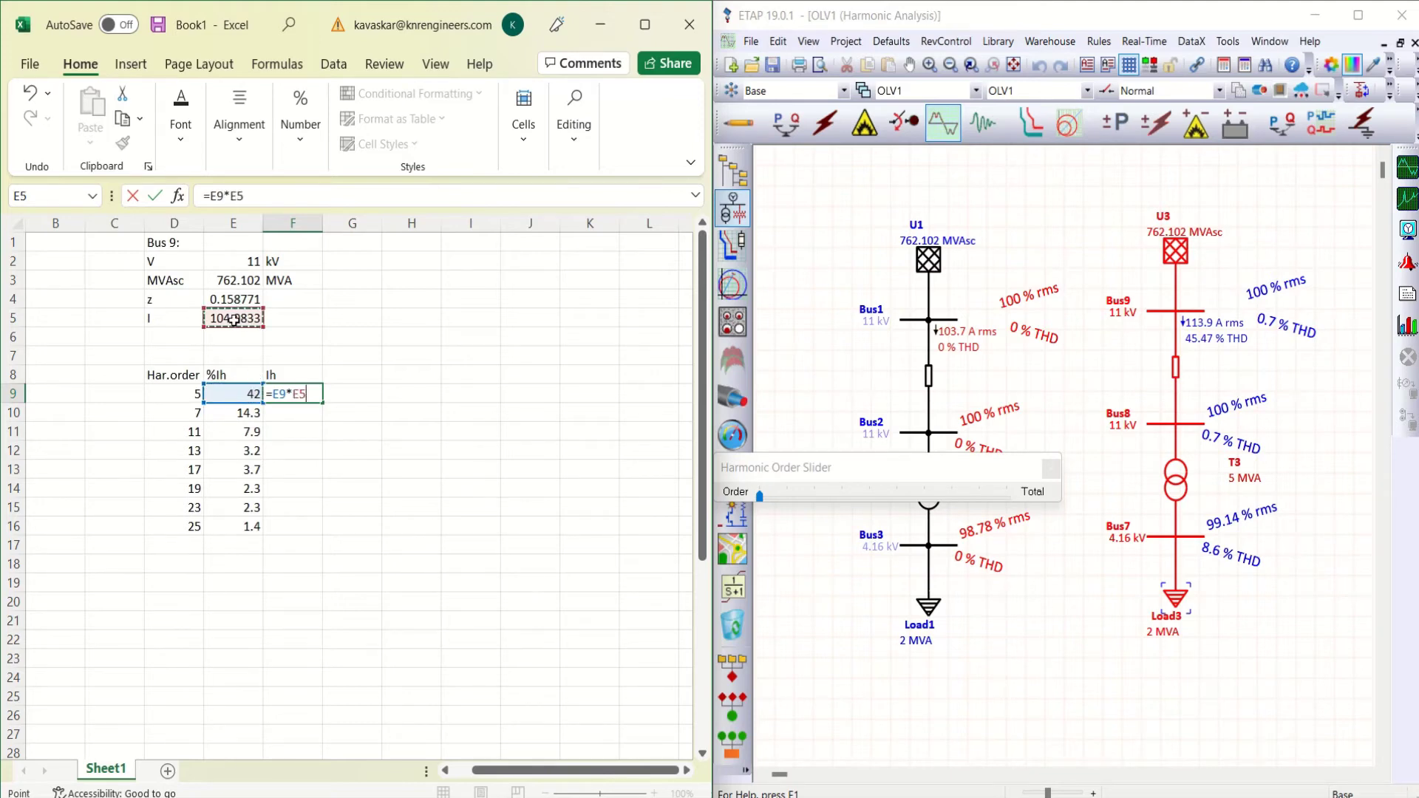
{"action": "type", "text": "/100"}
{"action": "left_click", "coordinate": [244, 195]}
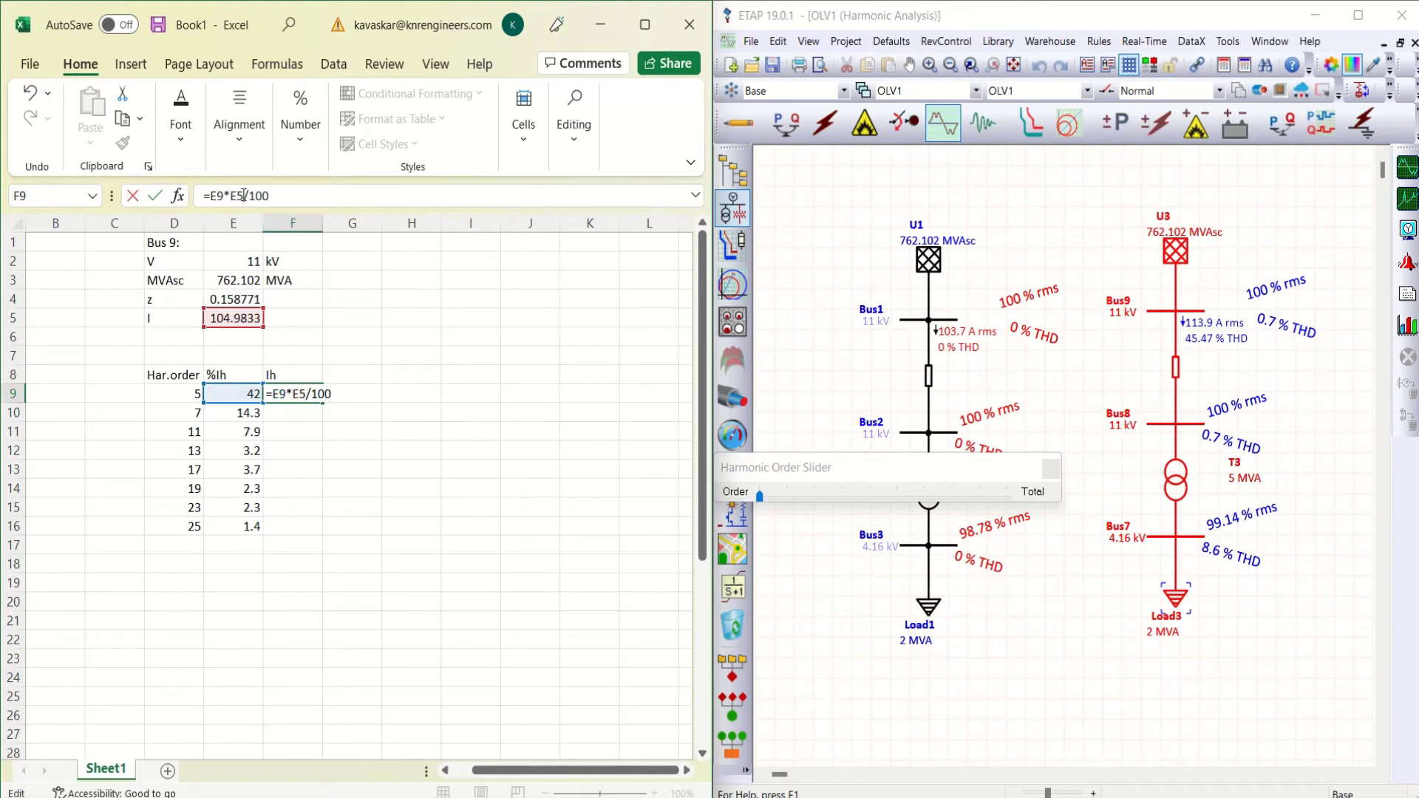
{"action": "type", "text": ")"}
{"action": "type", "text": "("}
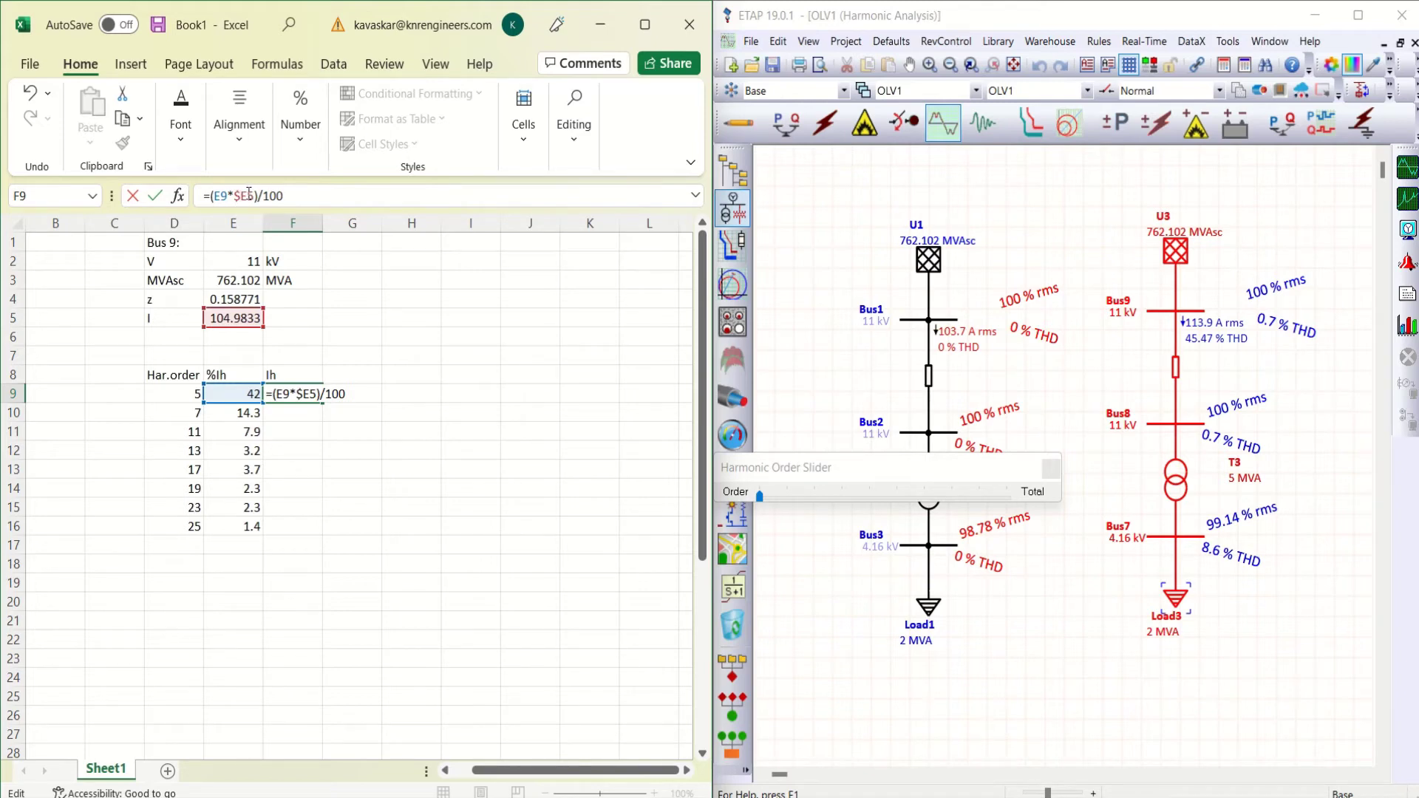
{"action": "type", "text": "$"}
{"action": "key", "text": "Return"}
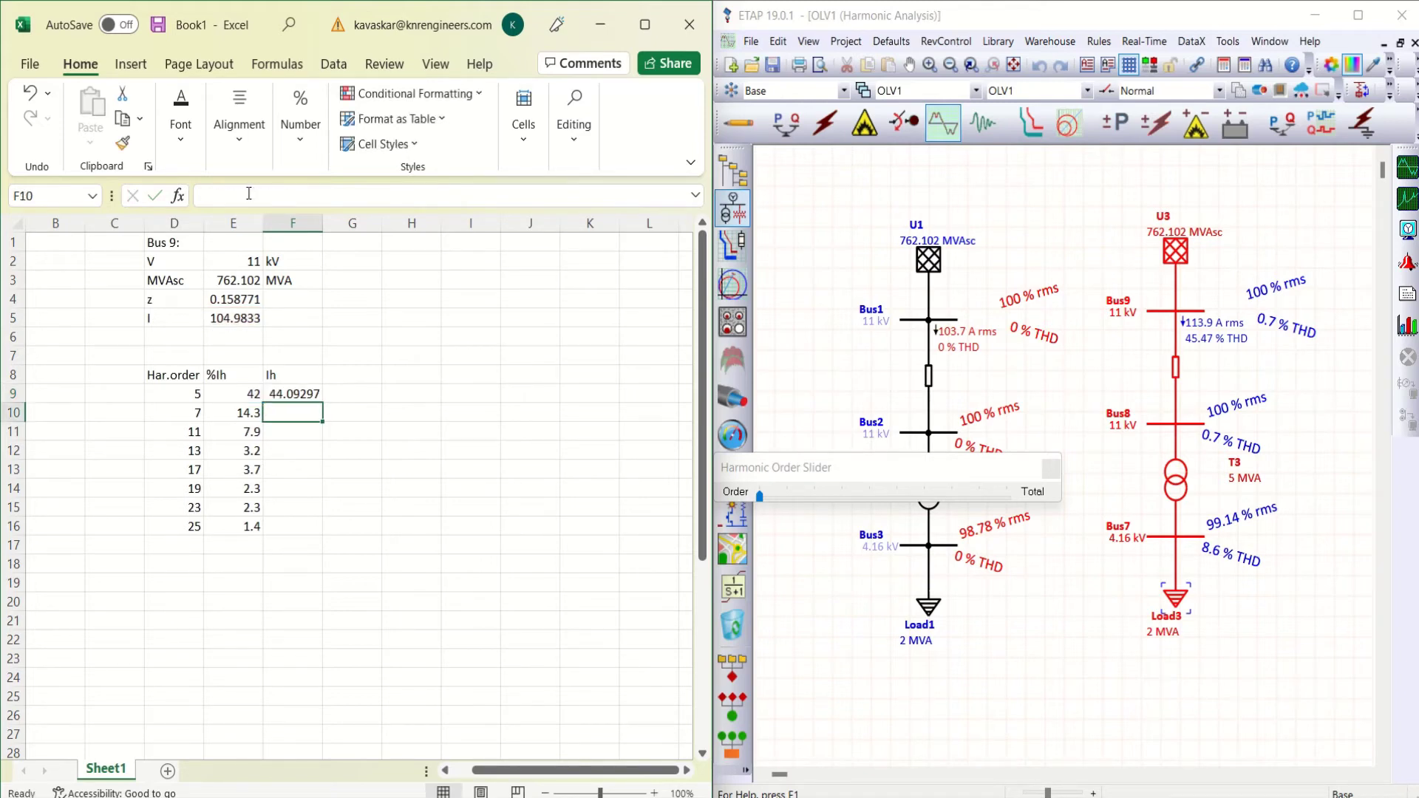
{"action": "left_click", "coordinate": [296, 394]}
{"action": "left_click_drag", "start_coordinate": [322, 403], "coordinate": [311, 536]}
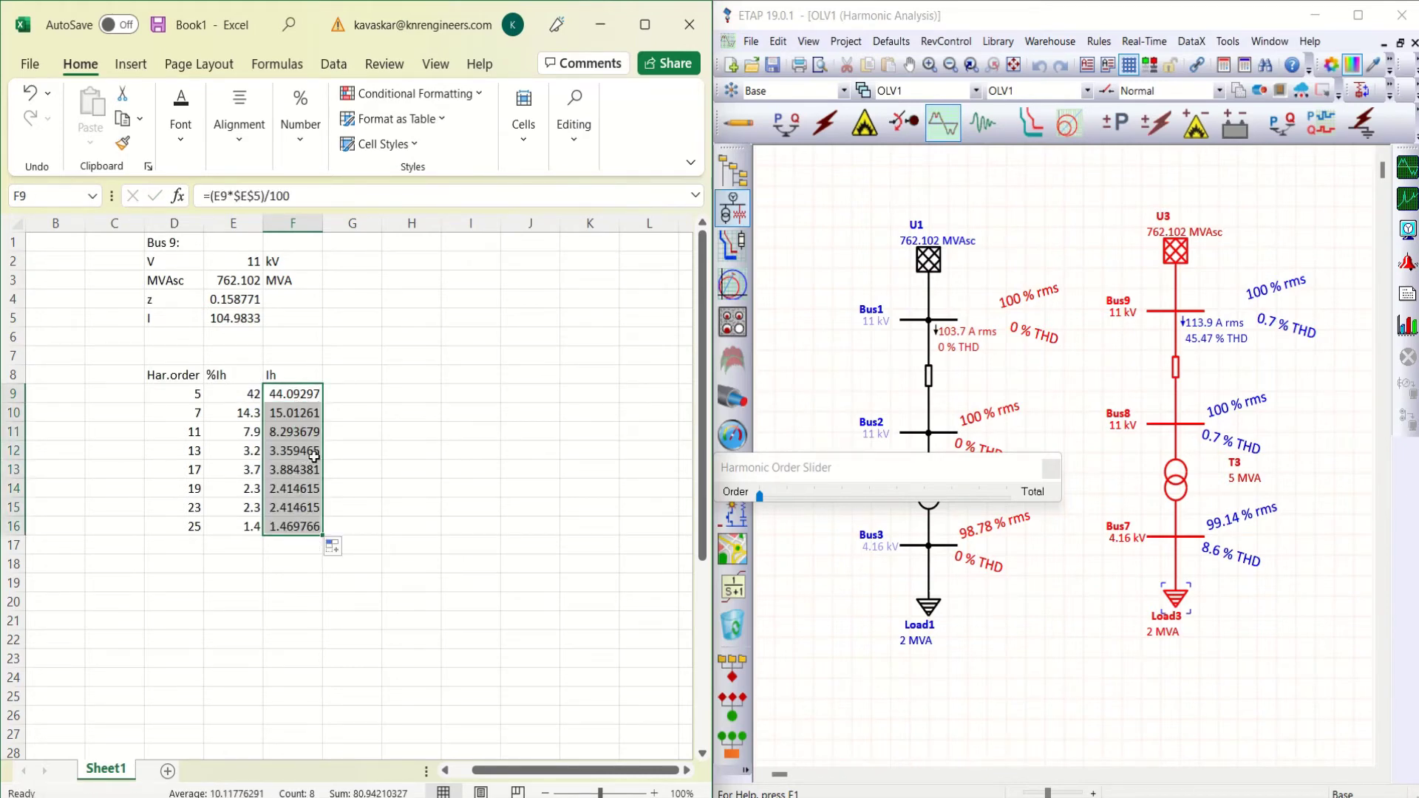
{"action": "left_click", "coordinate": [343, 376]}
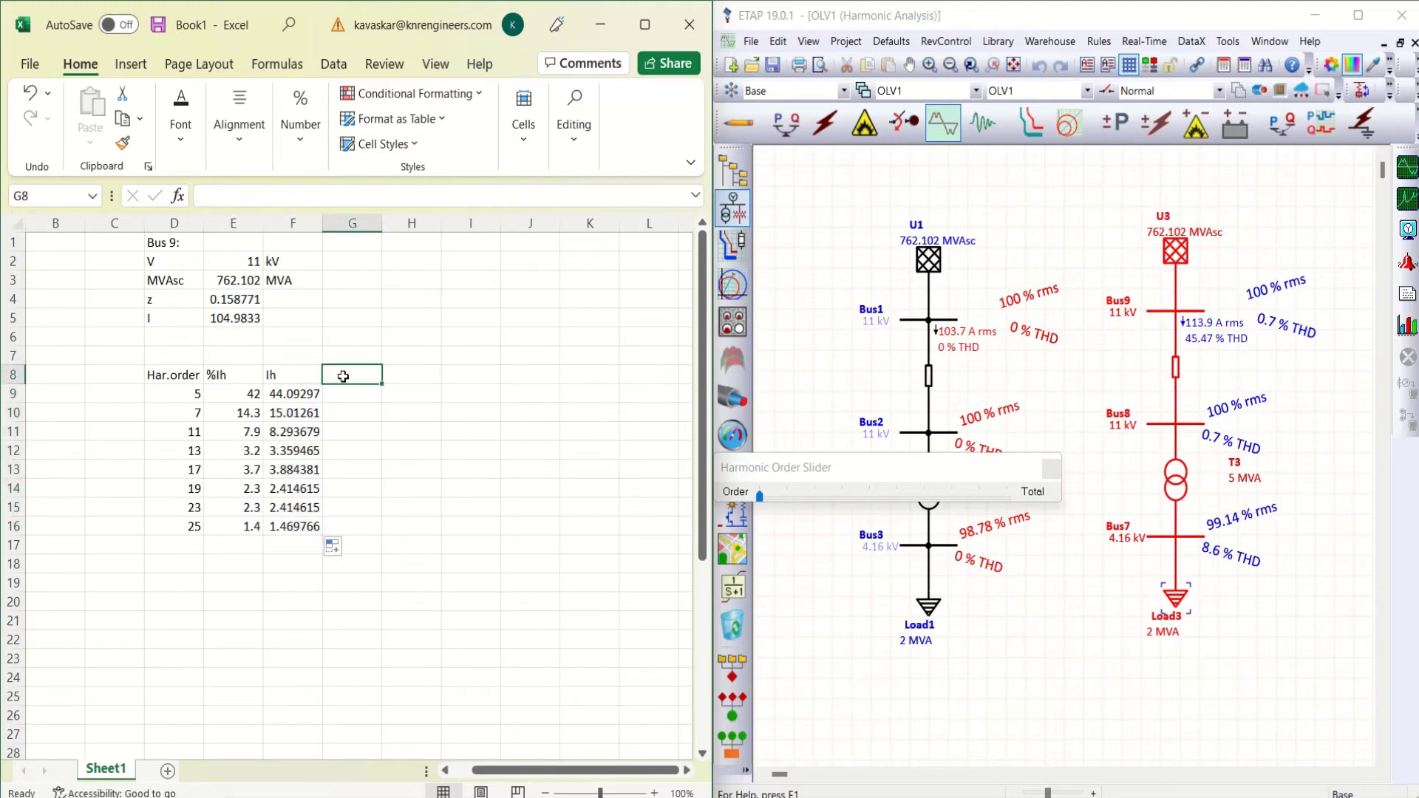
Label G8 'Z' and enter a formula multiplying E4 by the order in D9 in G9.
{"action": "type", "text": "Z"}
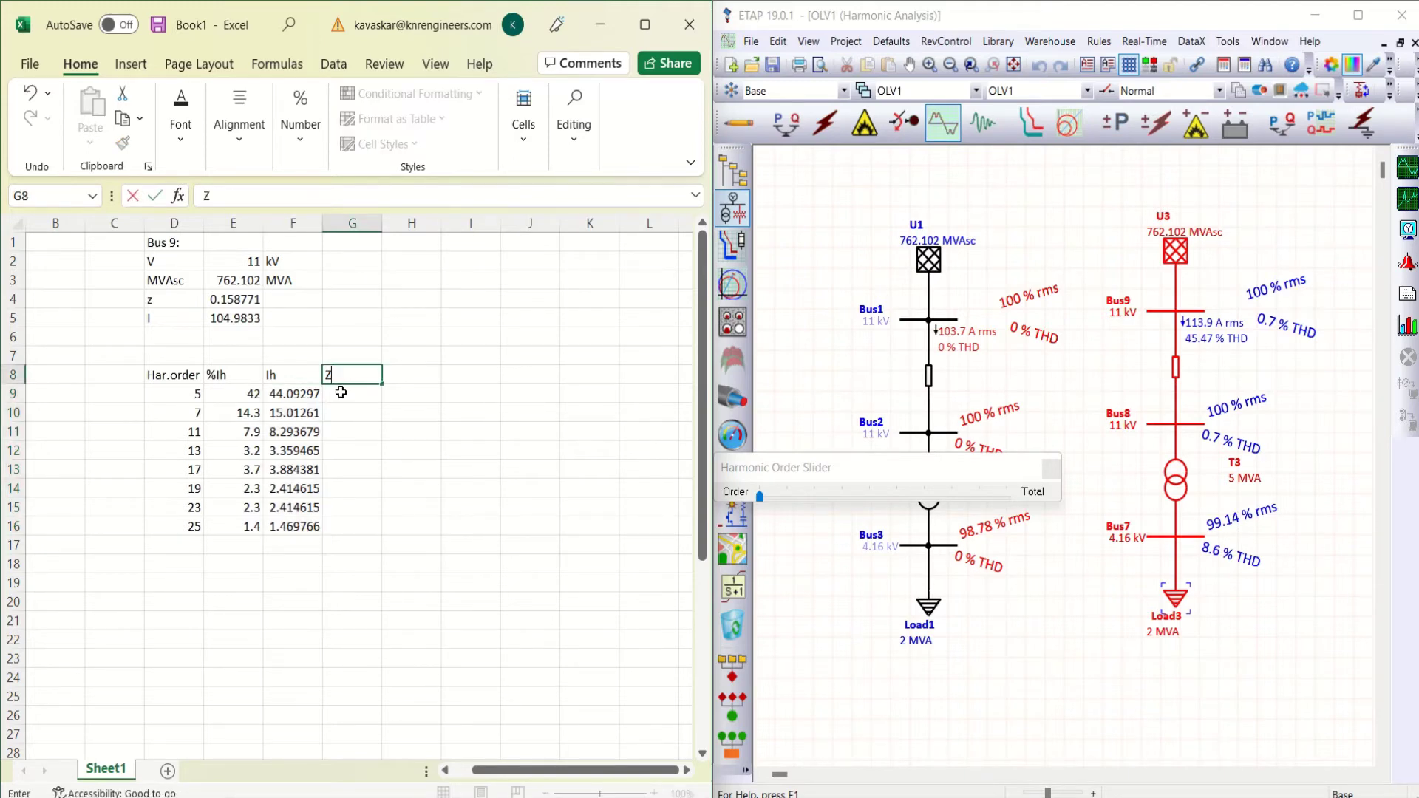
{"action": "key", "text": "Return"}
{"action": "type", "text": "="}
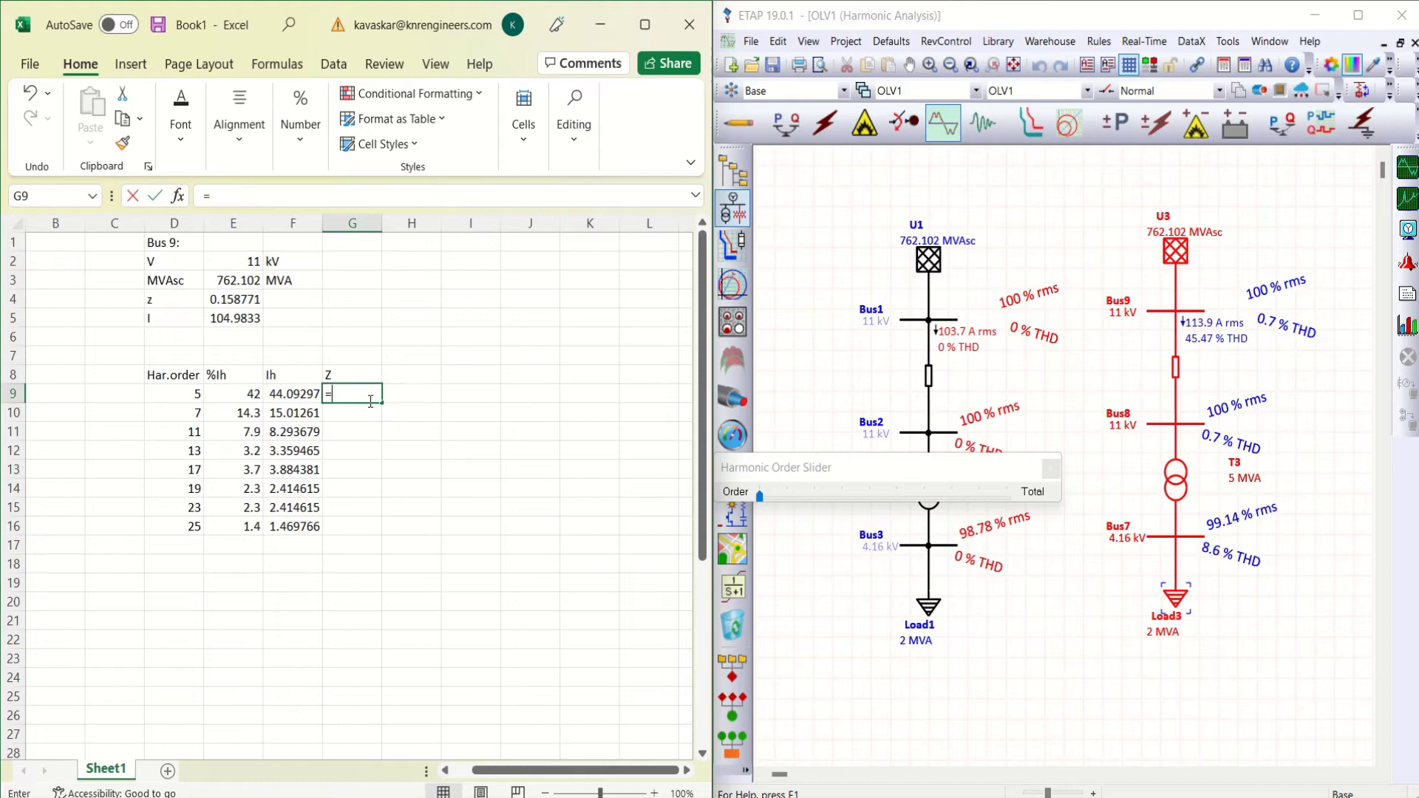
{"action": "left_click", "coordinate": [234, 301]}
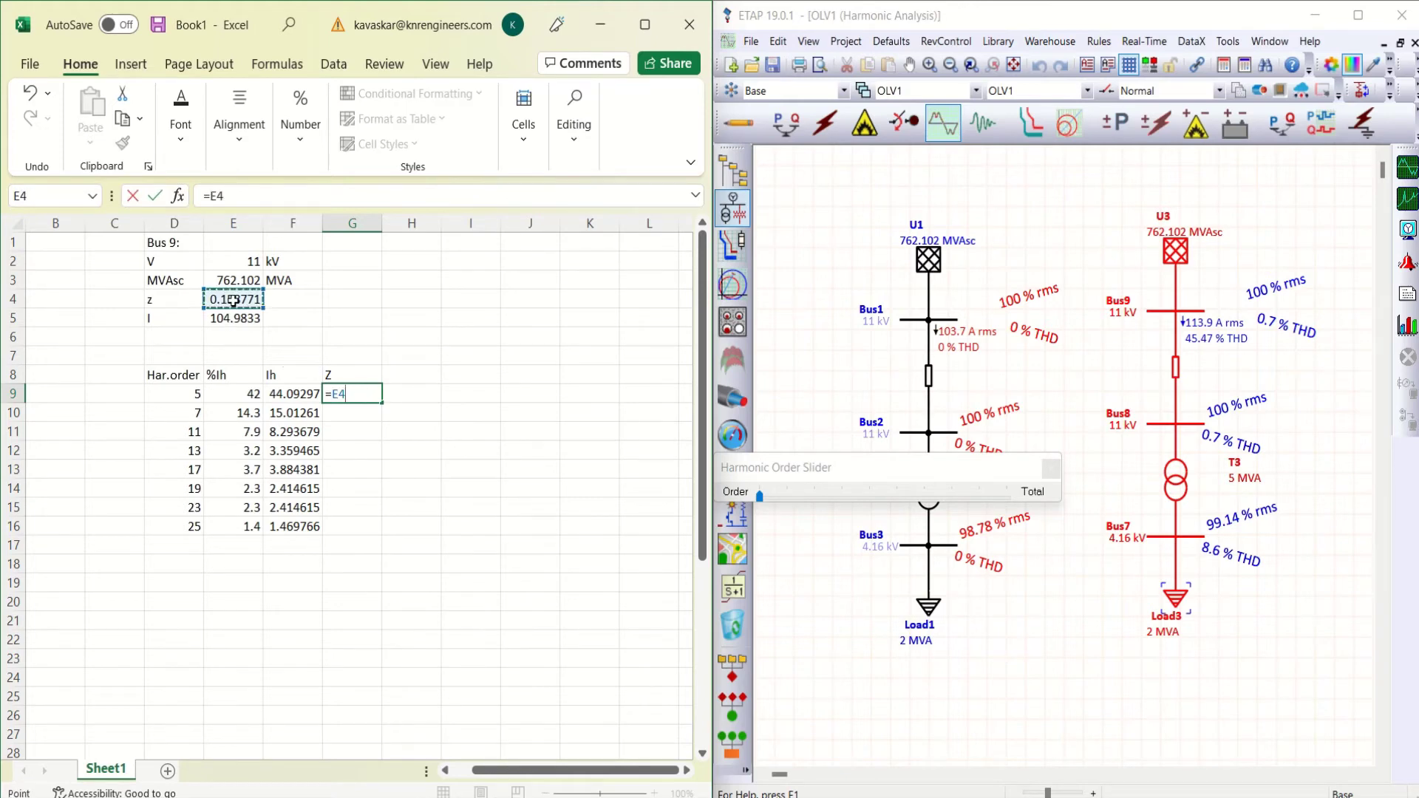
{"action": "type", "text": "*"}
{"action": "left_click", "coordinate": [195, 393]}
{"action": "key", "text": "Return"}
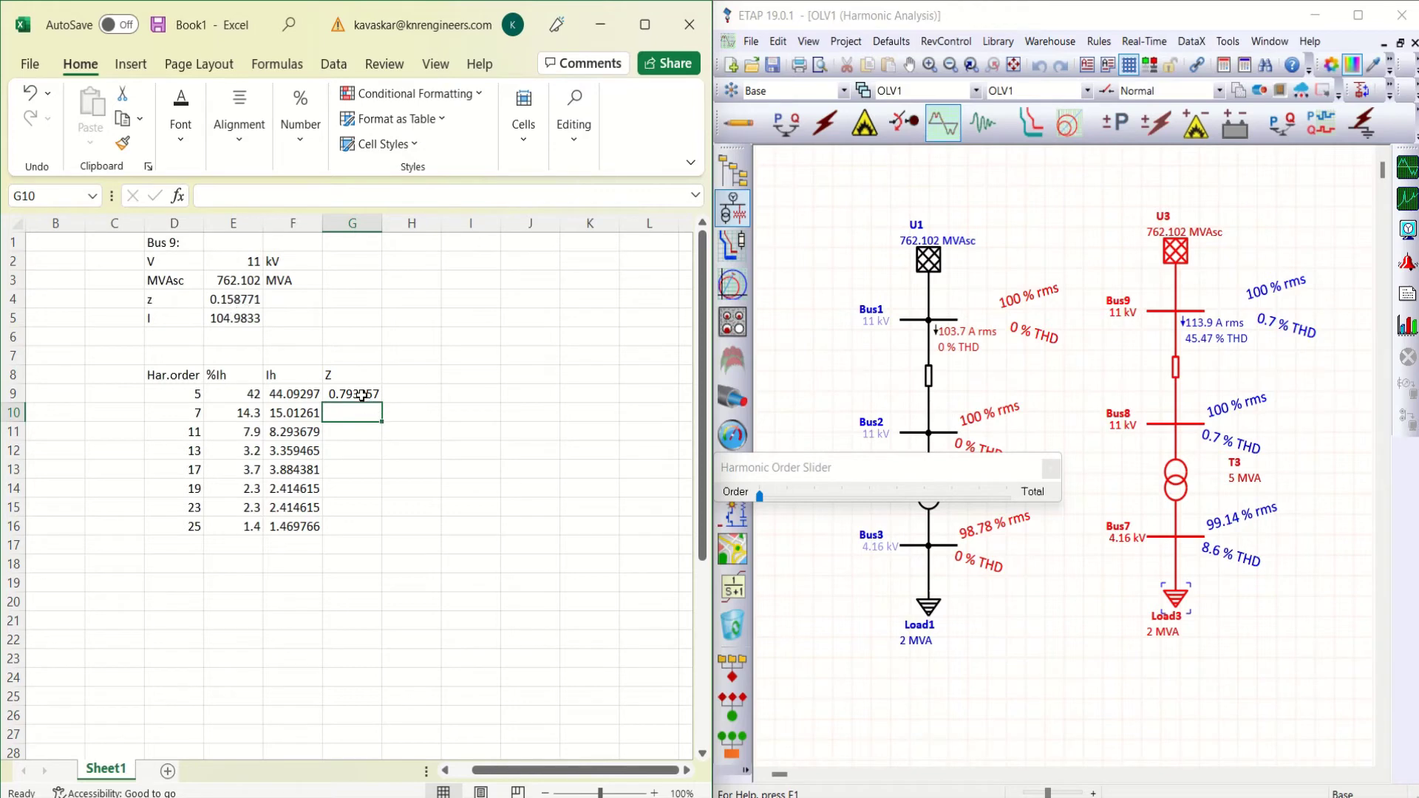
Anchor the formula as =$E$4*D9 and fill G9 down to G16 (0.793857 to 3.969285).
{"action": "left_click", "coordinate": [364, 395]}
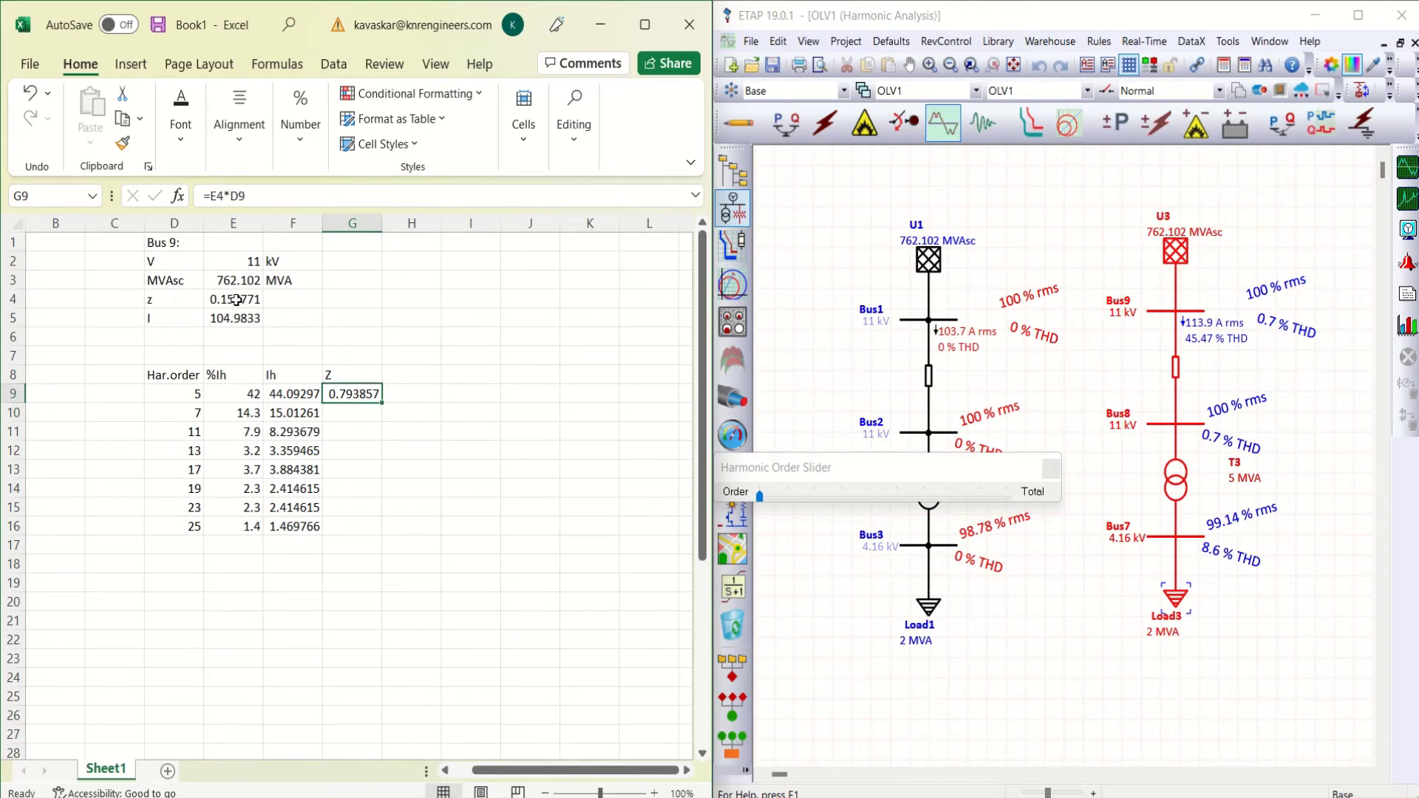
{"action": "left_click", "coordinate": [213, 196]}
{"action": "type", "text": "$E"}
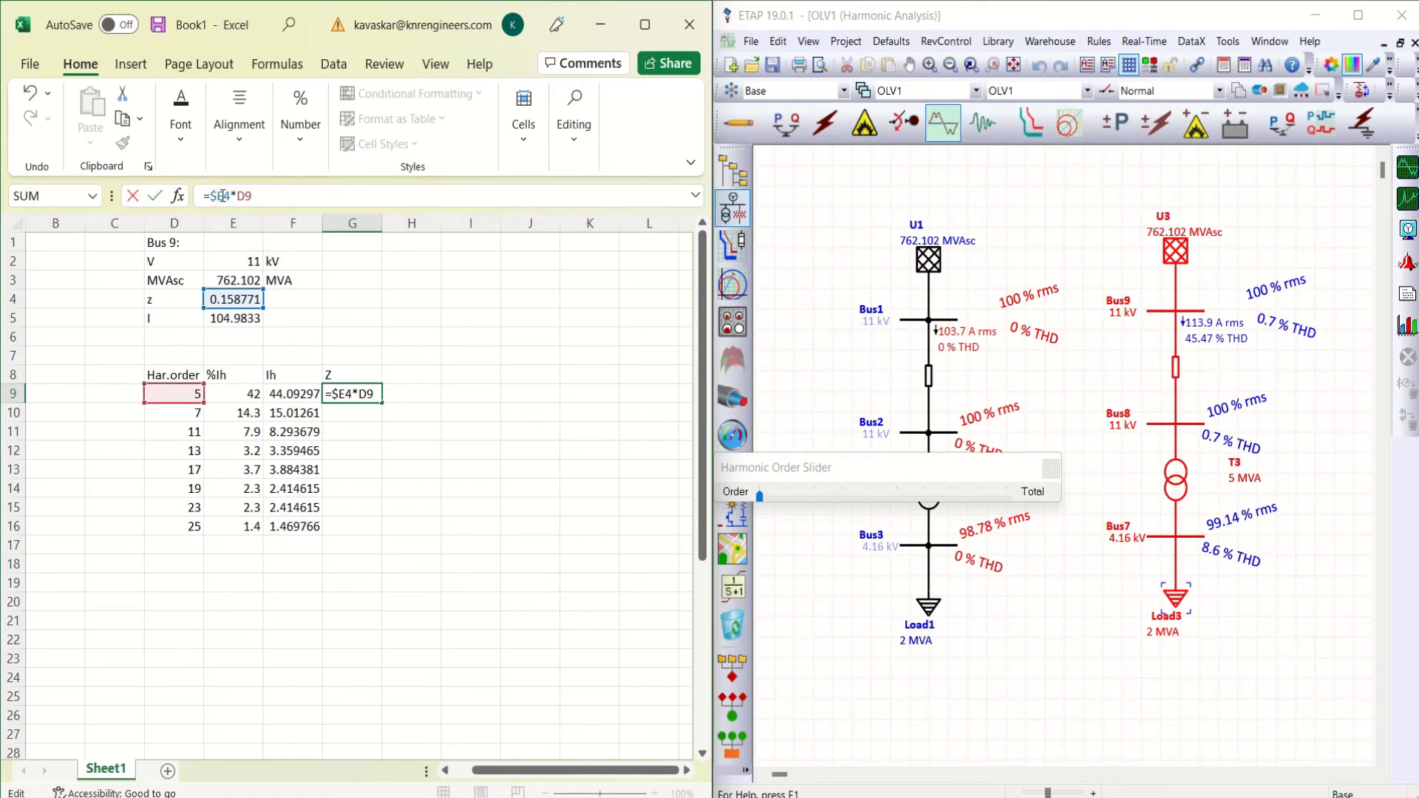
{"action": "type", "text": "$"}
{"action": "key", "text": "Return"}
{"action": "left_click", "coordinate": [358, 393]}
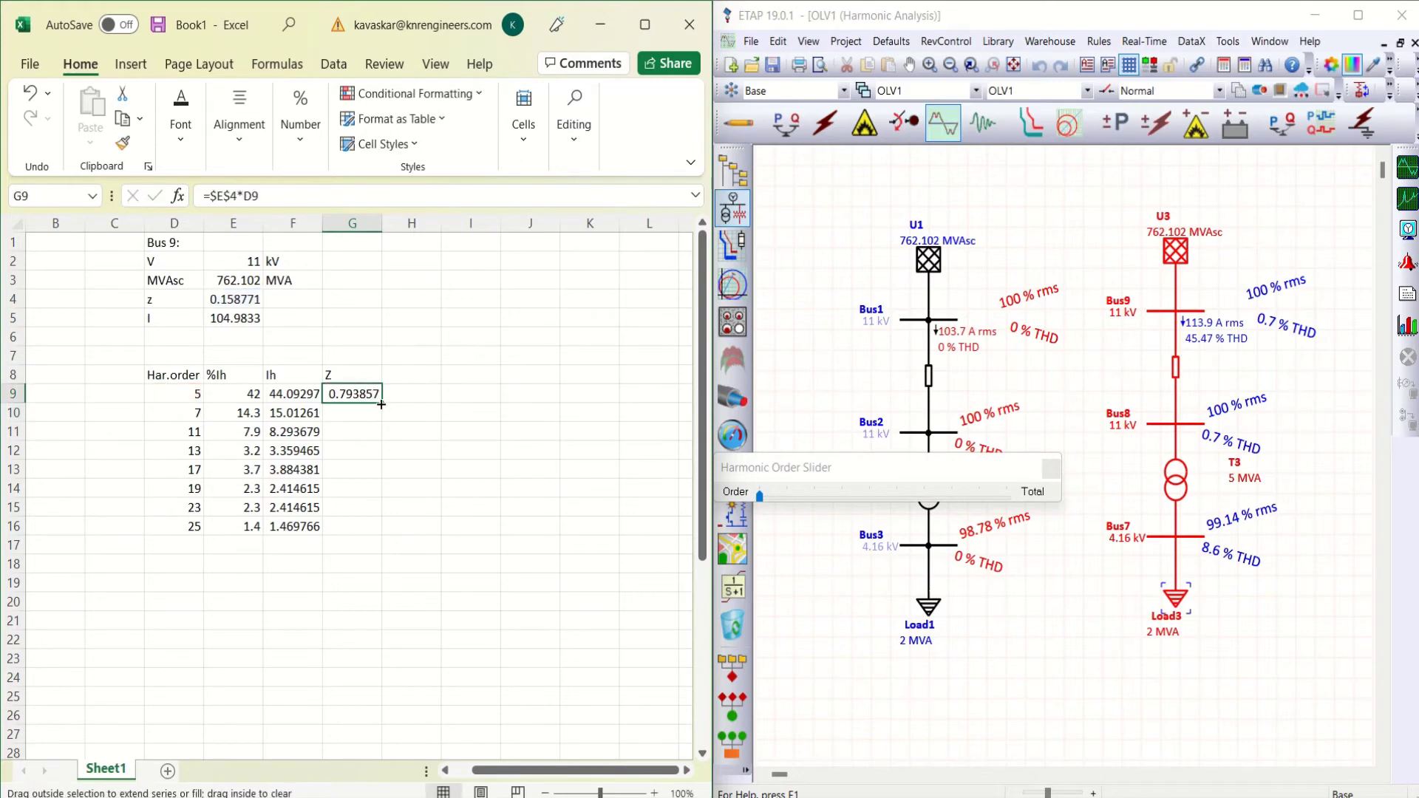
{"action": "left_click_drag", "start_coordinate": [381, 404], "coordinate": [358, 537]}
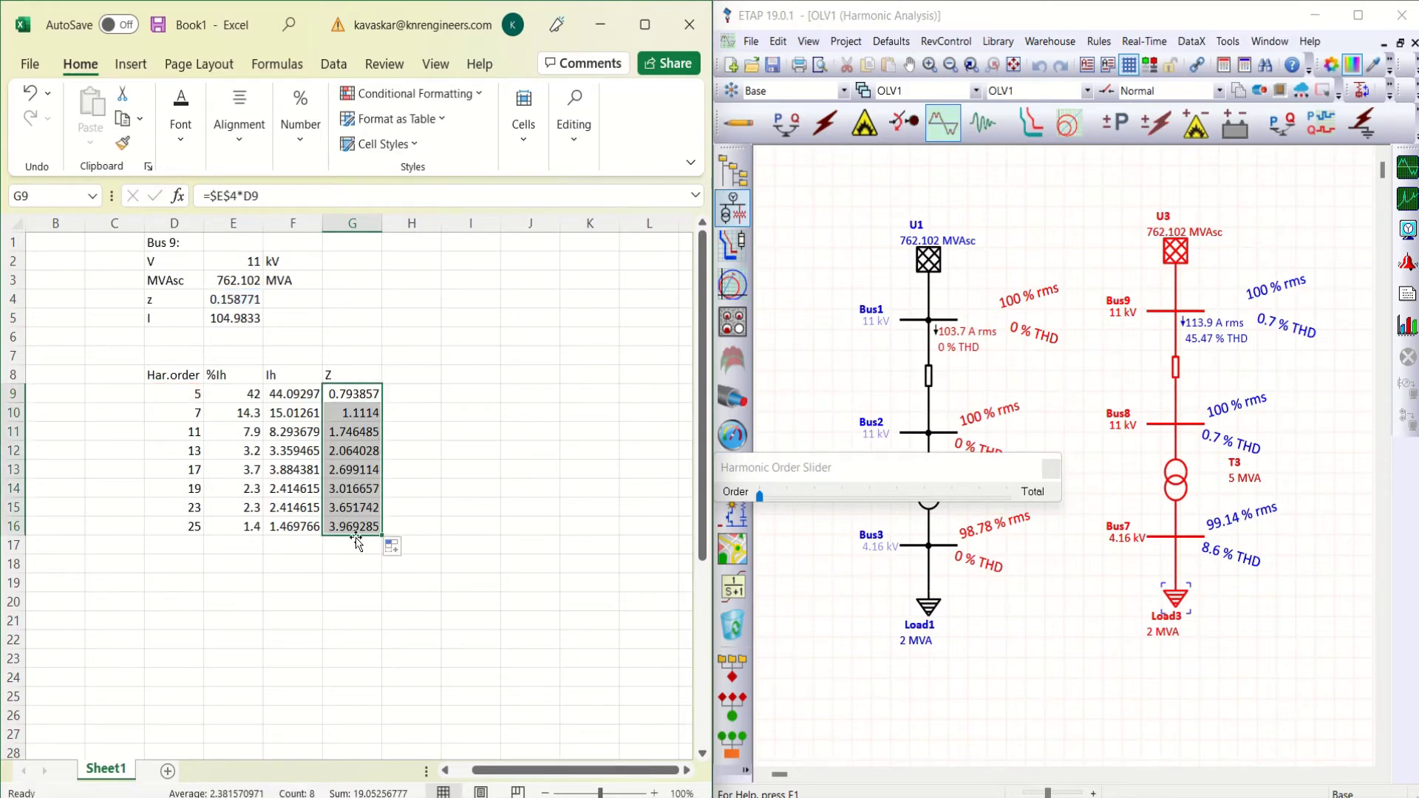
{"action": "left_click", "coordinate": [403, 376]}
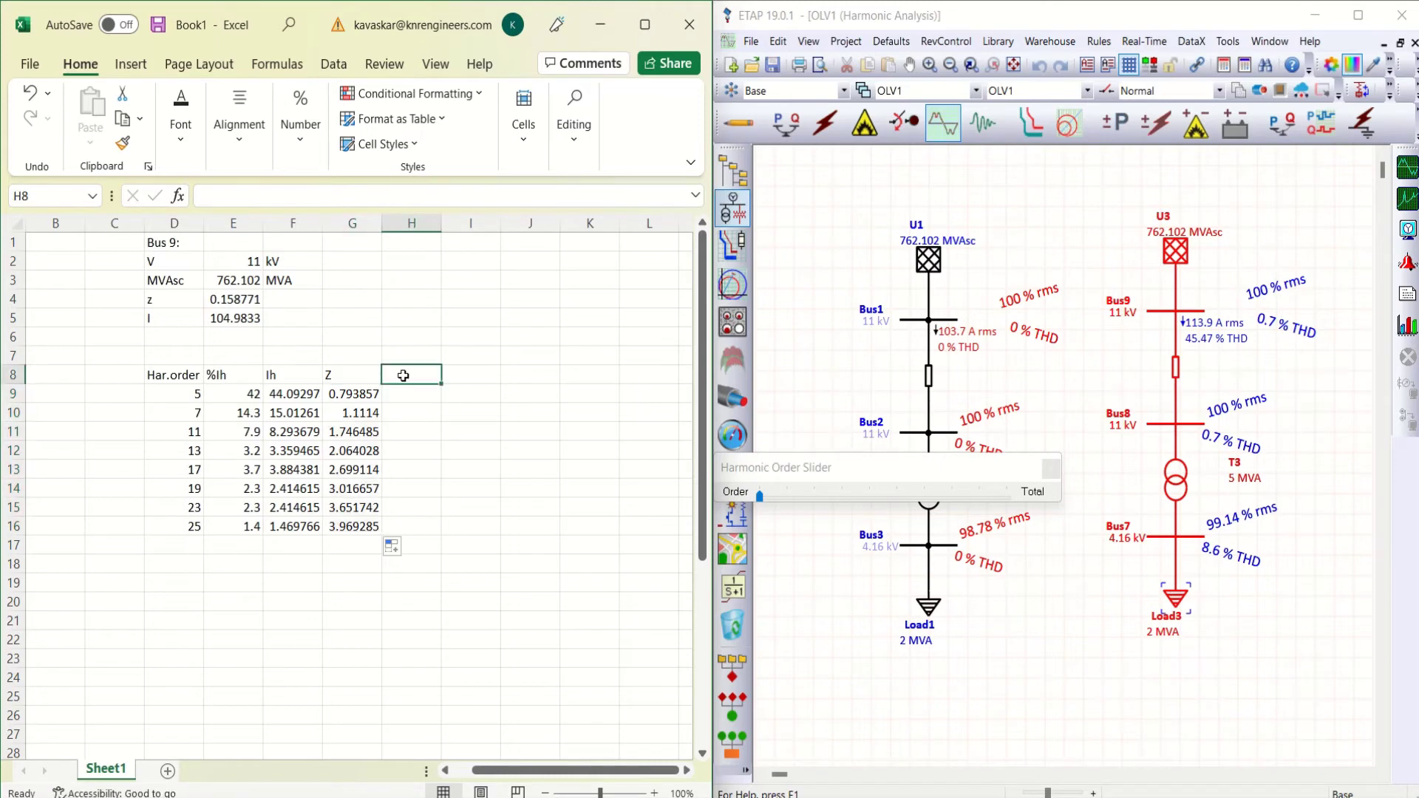
Add a Vh heading in H8 with =F9*G9 in H9, filled down to H16.
{"action": "type", "text": "Vh"}
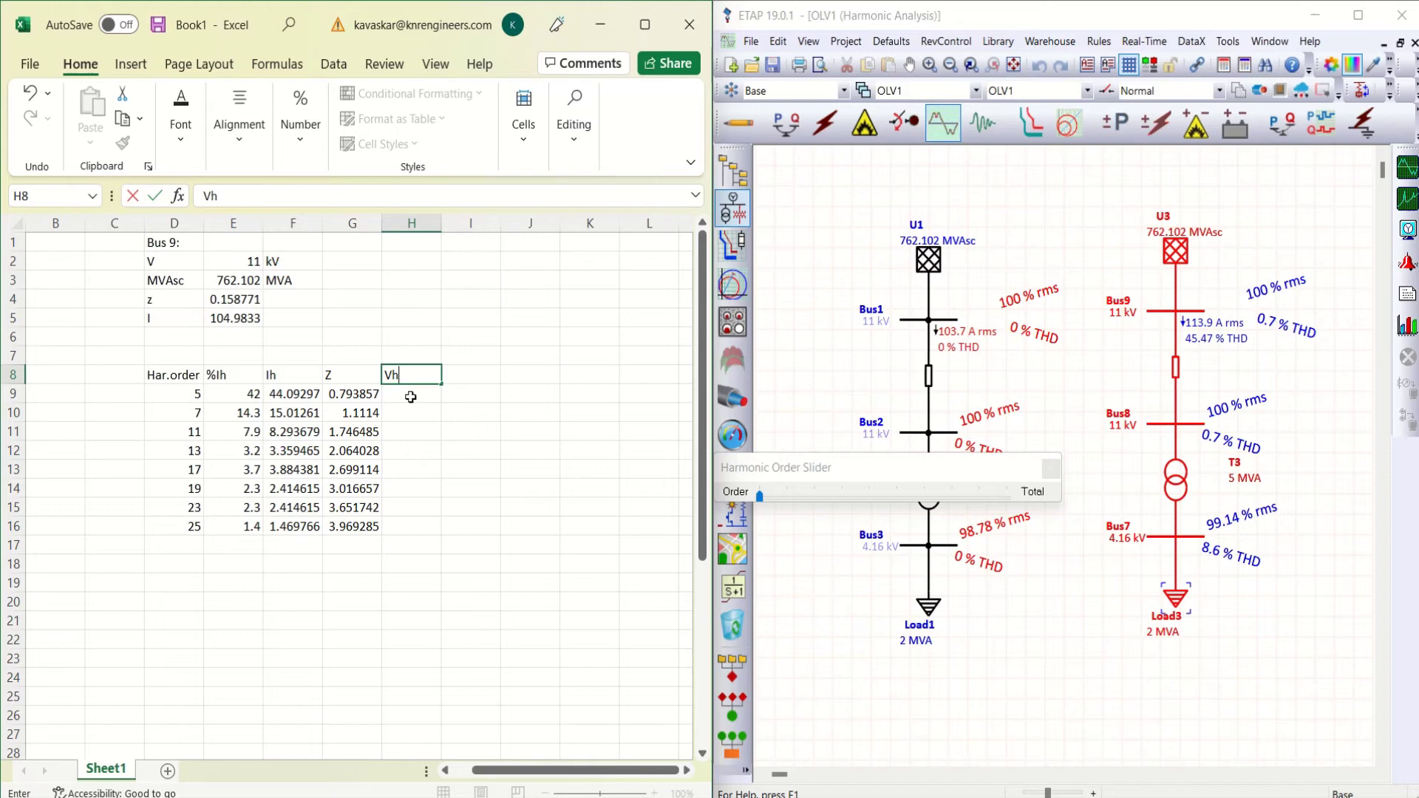
{"action": "left_click", "coordinate": [410, 396]}
{"action": "type", "text": "="}
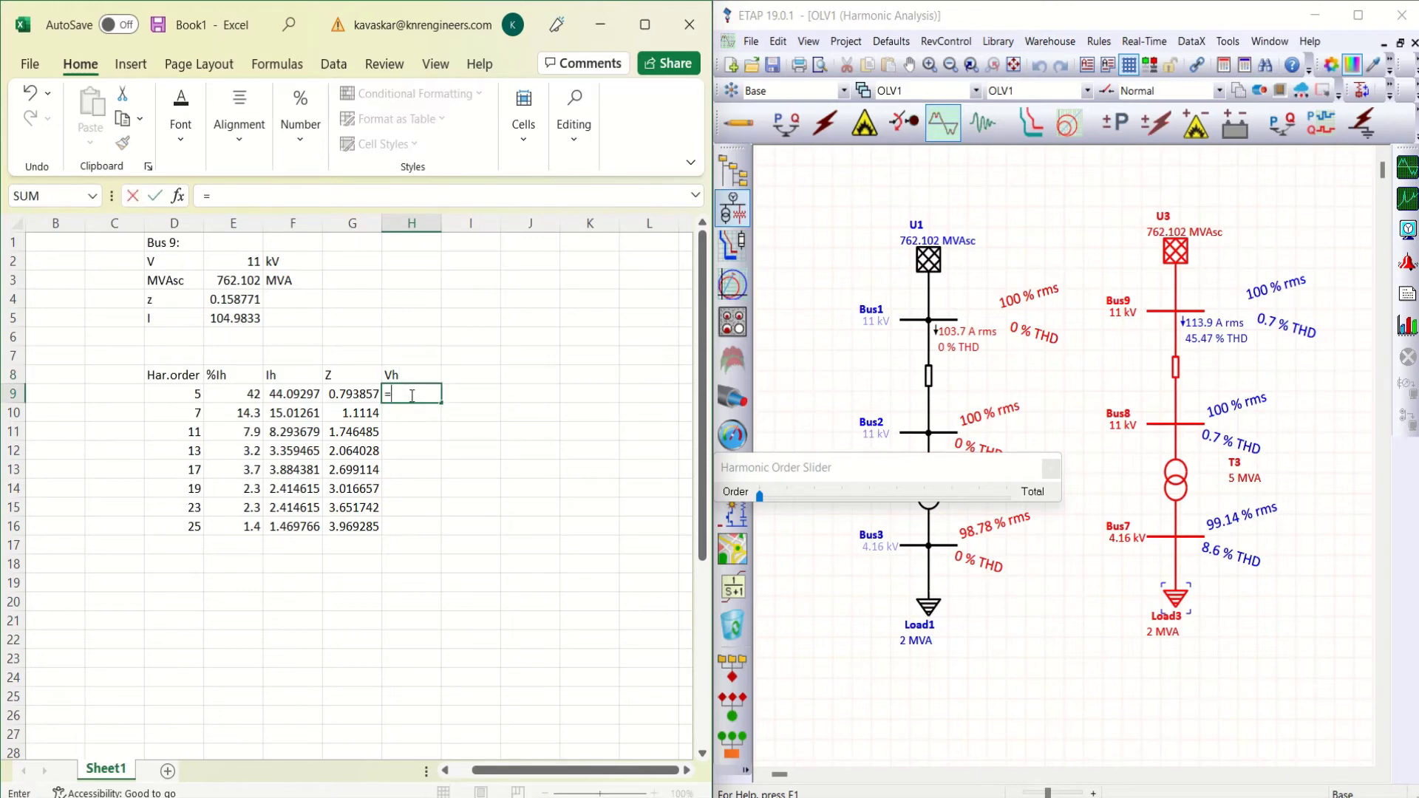
{"action": "left_click", "coordinate": [299, 395]}
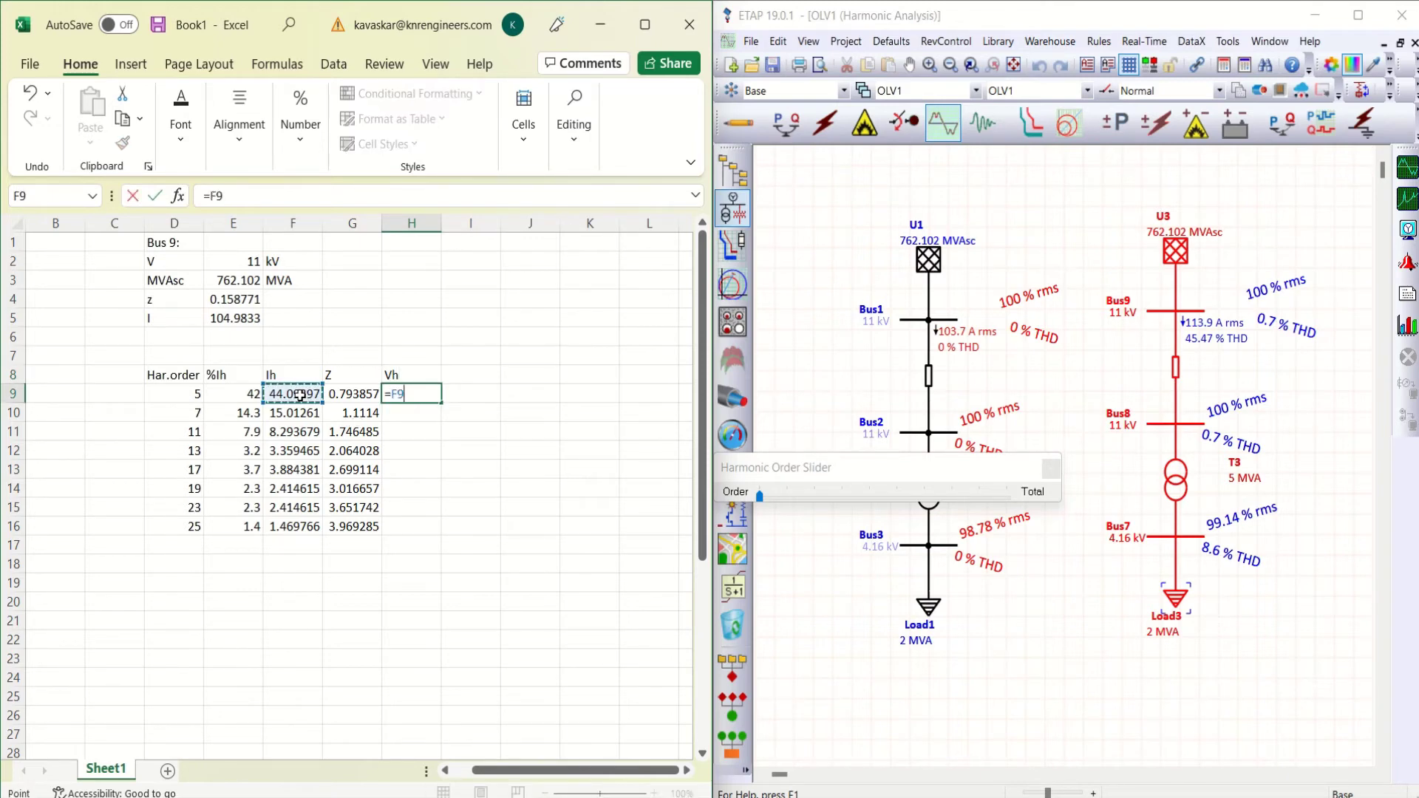
{"action": "type", "text": "*"}
{"action": "left_click", "coordinate": [364, 397]}
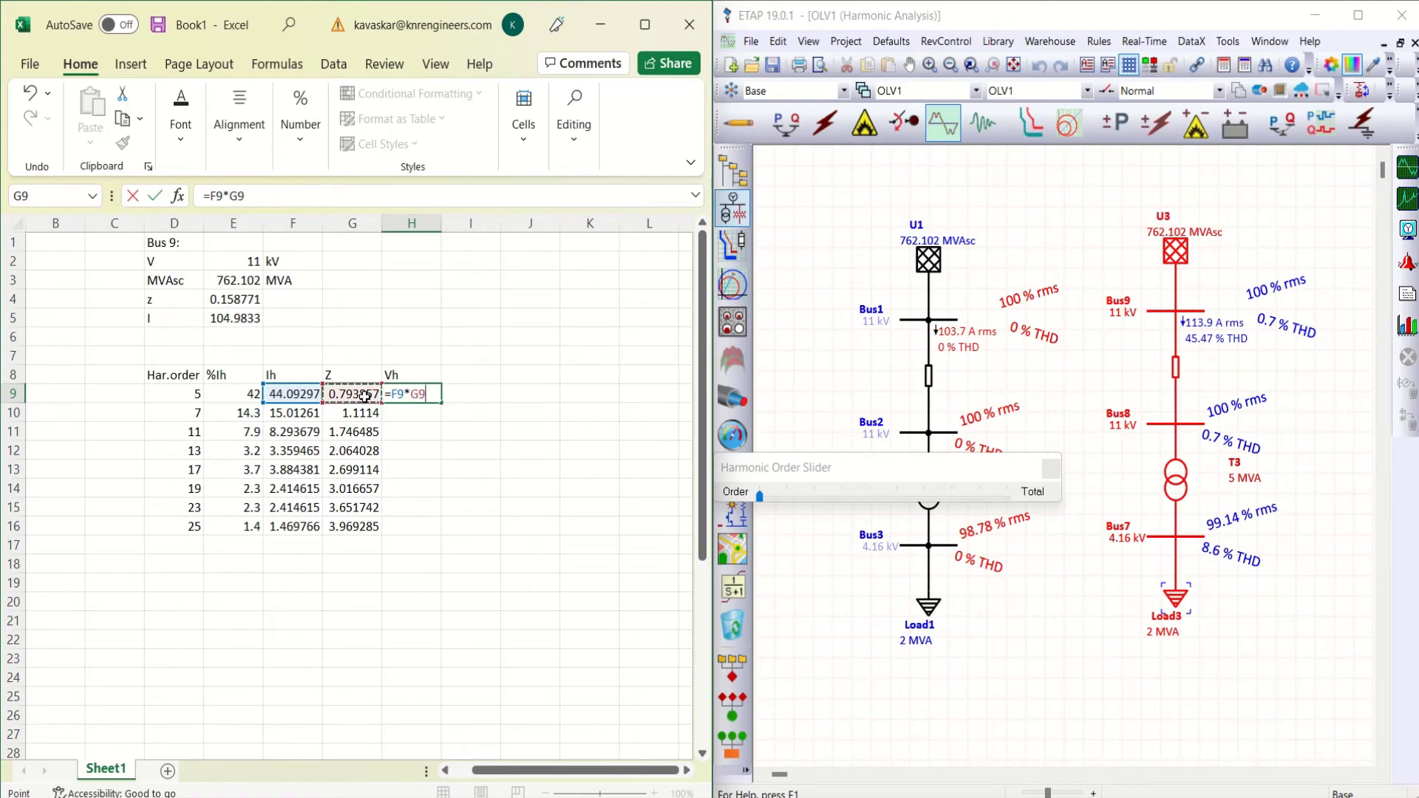
{"action": "key", "text": "Return"}
{"action": "left_click", "coordinate": [432, 399]}
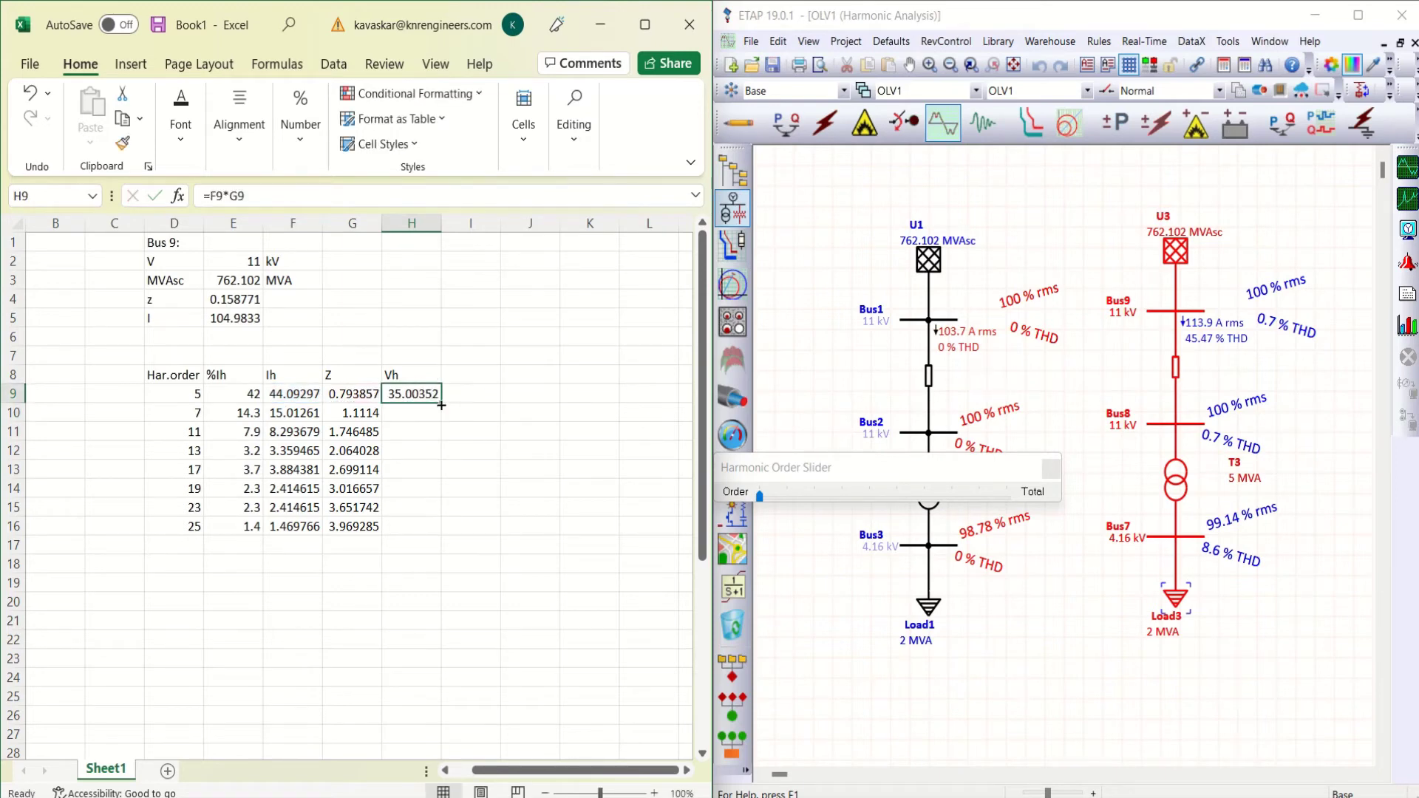
{"action": "left_click_drag", "start_coordinate": [441, 404], "coordinate": [444, 535]}
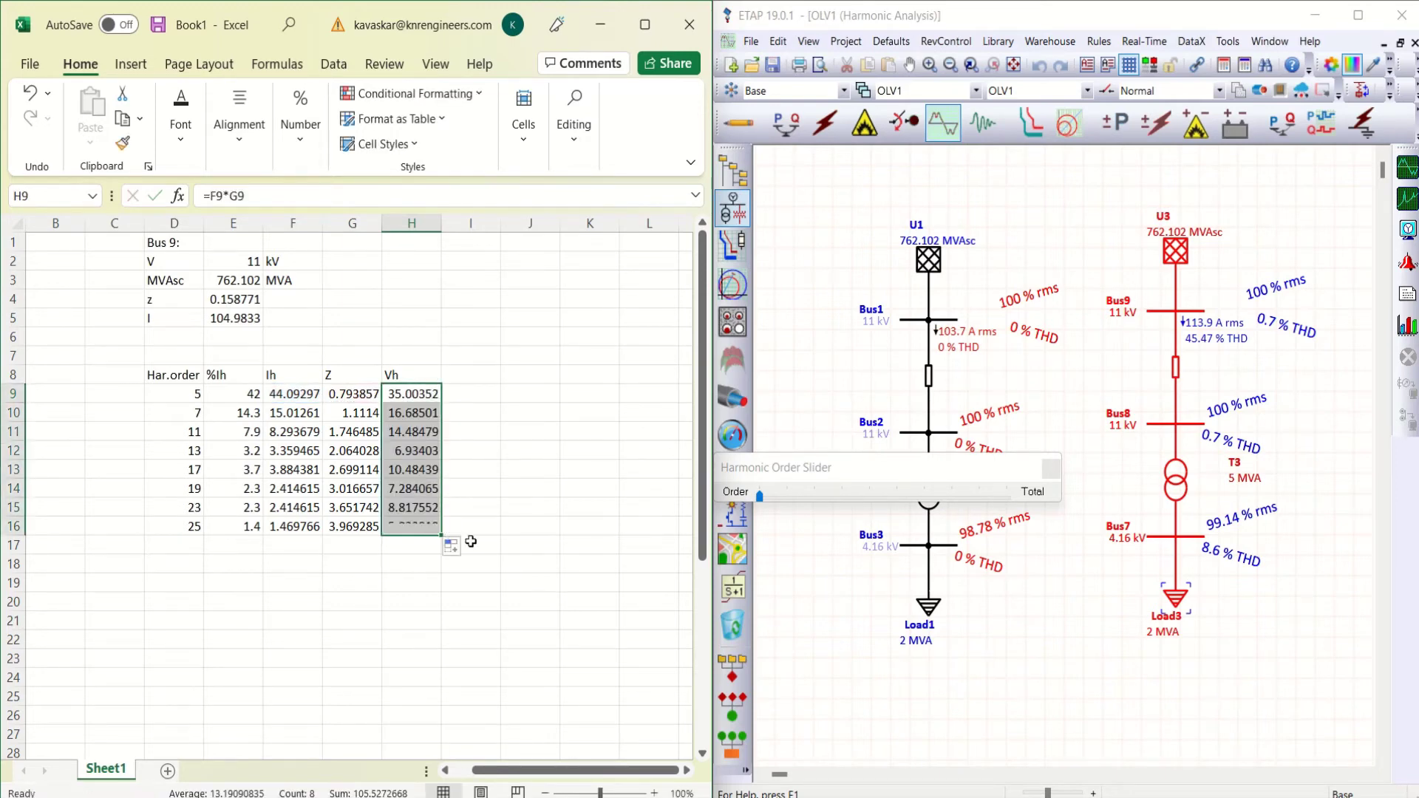
Add a Vh^2 heading in I8 with =H9*H9 in I9, filled down to I16.
{"action": "left_click", "coordinate": [462, 374]}
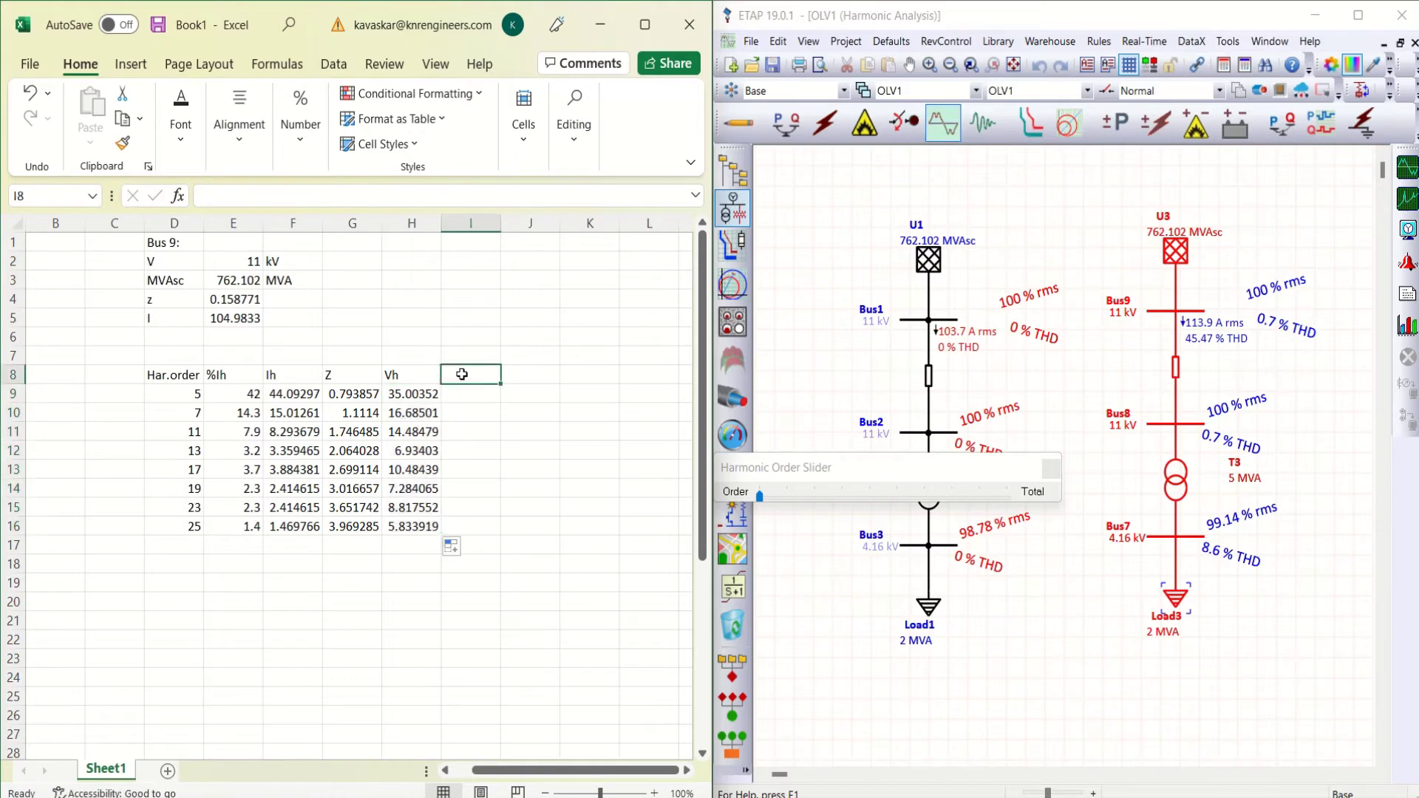
{"action": "type", "text": "Vh^2"}
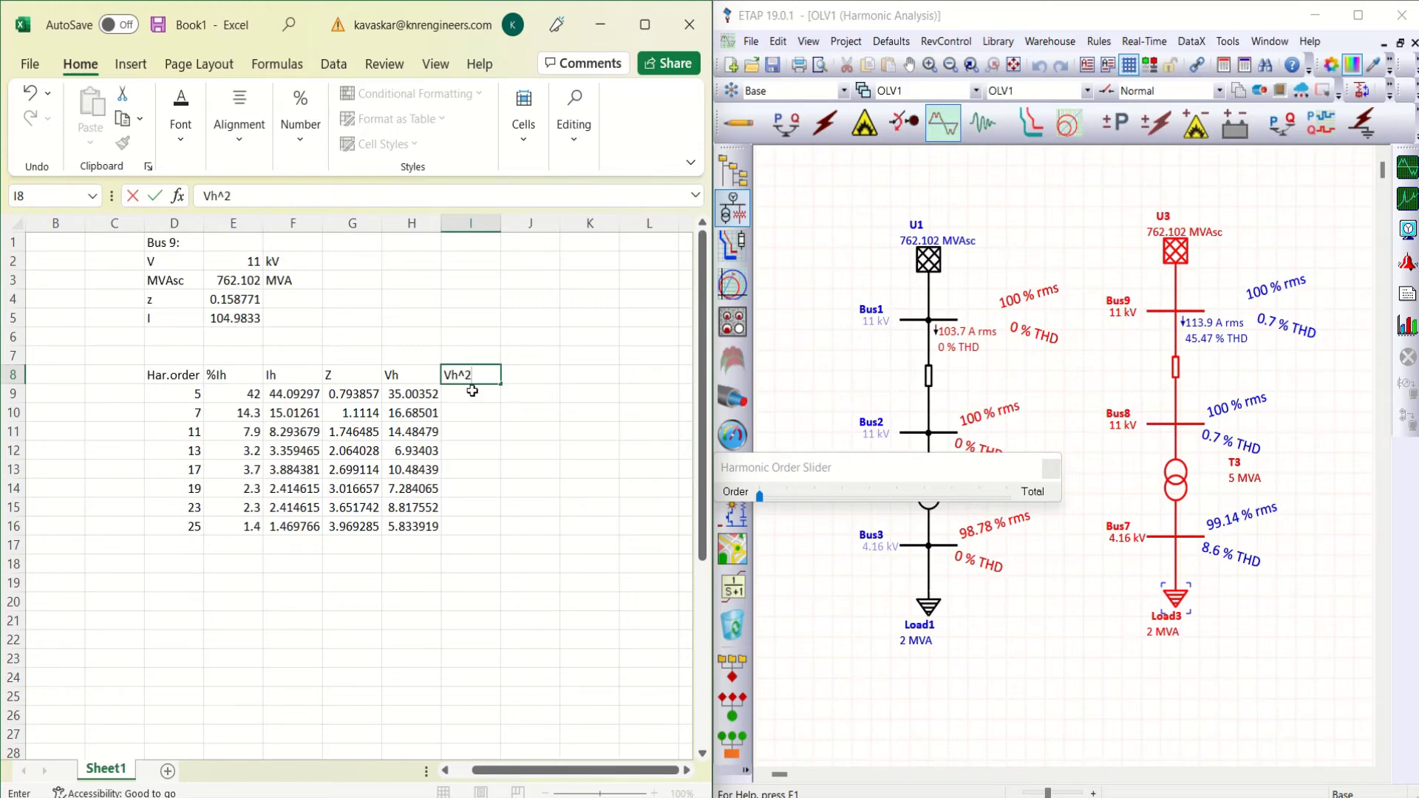
{"action": "key", "text": "Return"}
{"action": "type", "text": "="}
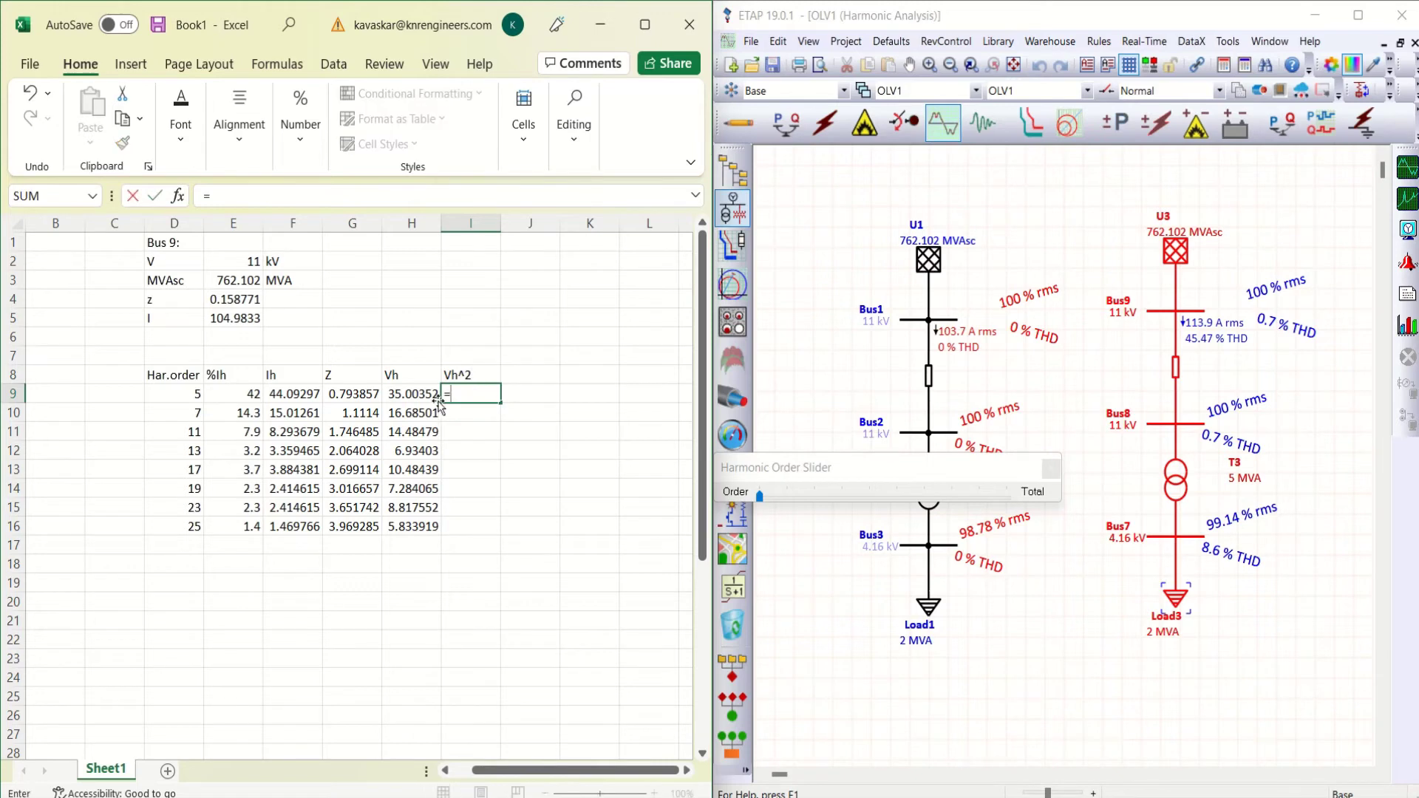
{"action": "left_click", "coordinate": [425, 394]}
{"action": "type", "text": "*"}
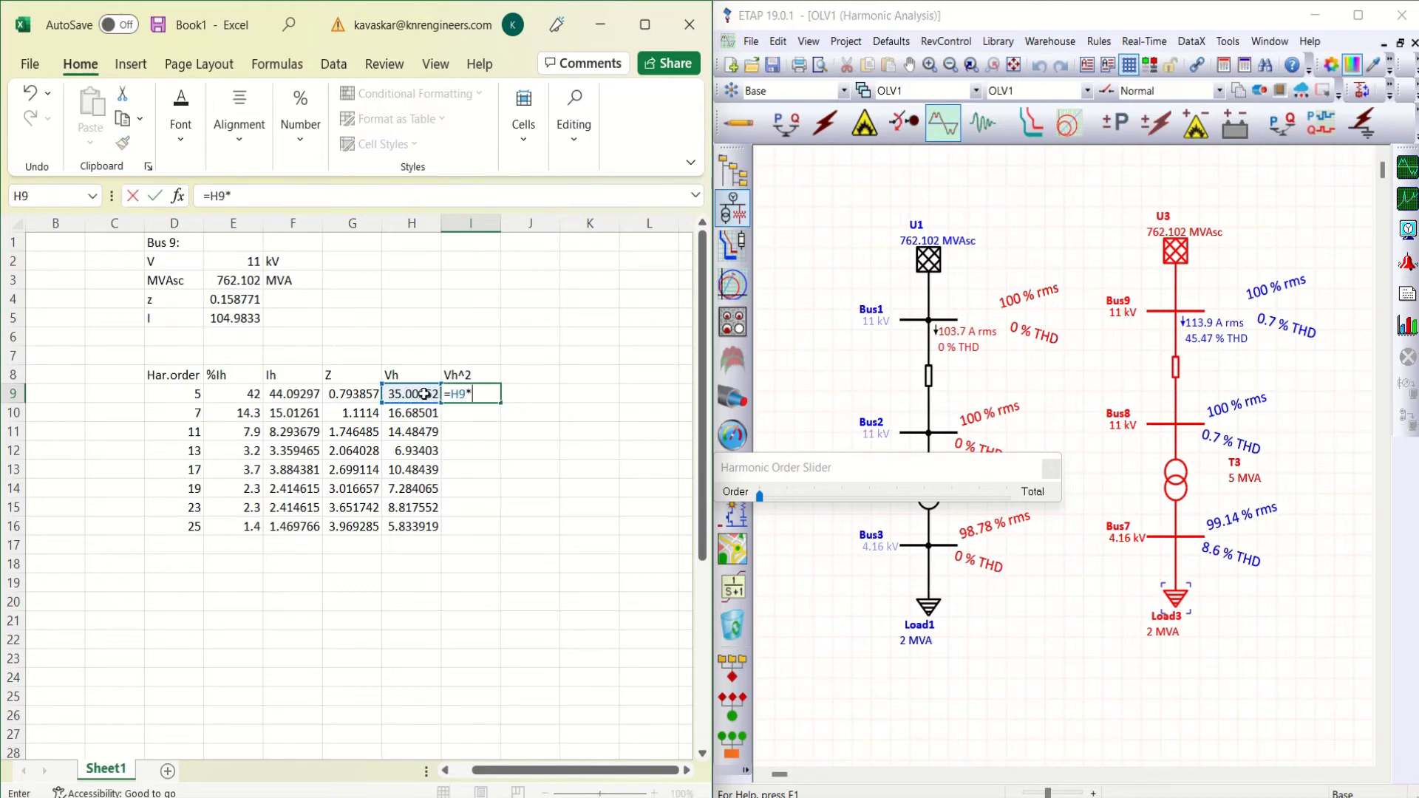
{"action": "left_click", "coordinate": [424, 394]}
{"action": "key", "text": "Return"}
{"action": "left_click", "coordinate": [475, 394]}
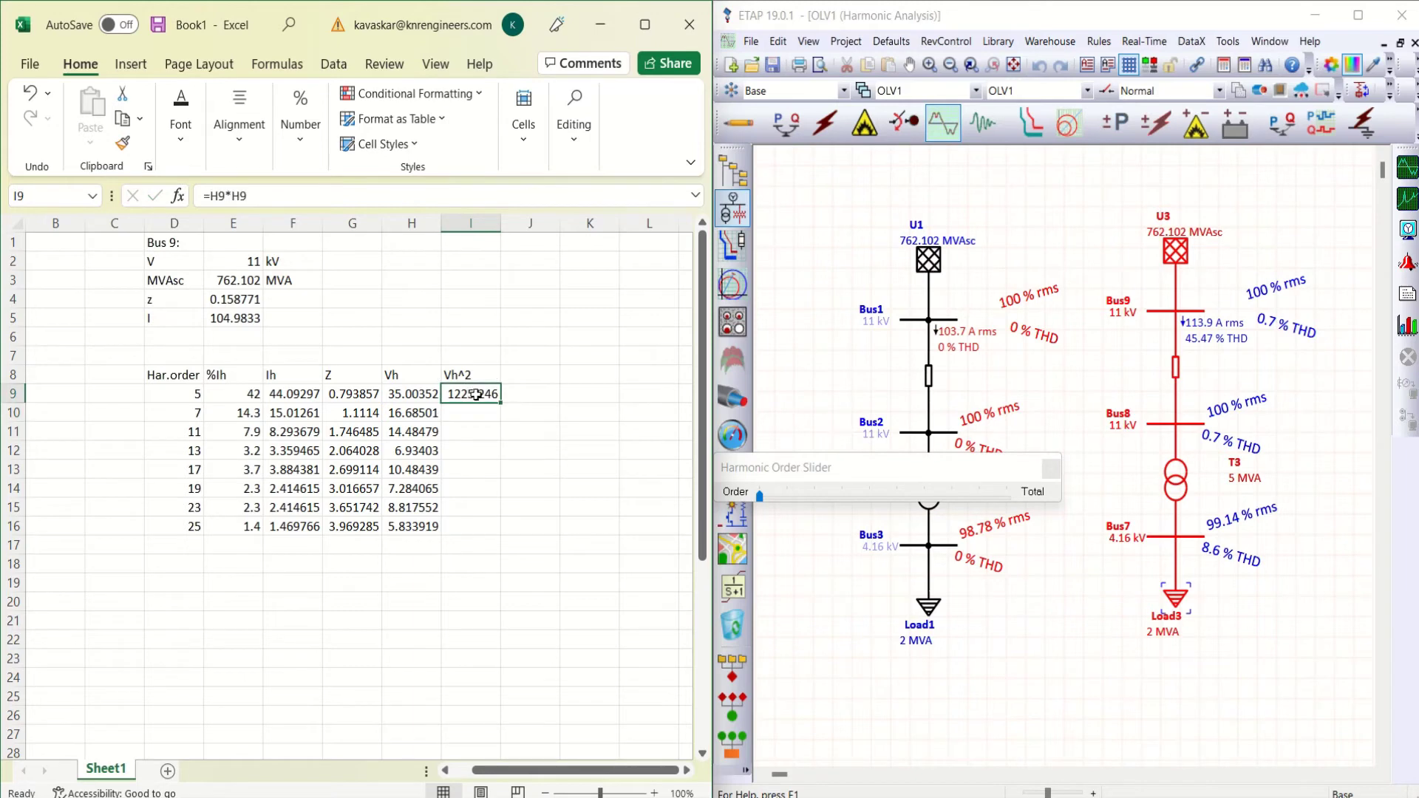
{"action": "left_click_drag", "start_coordinate": [499, 404], "coordinate": [481, 529]}
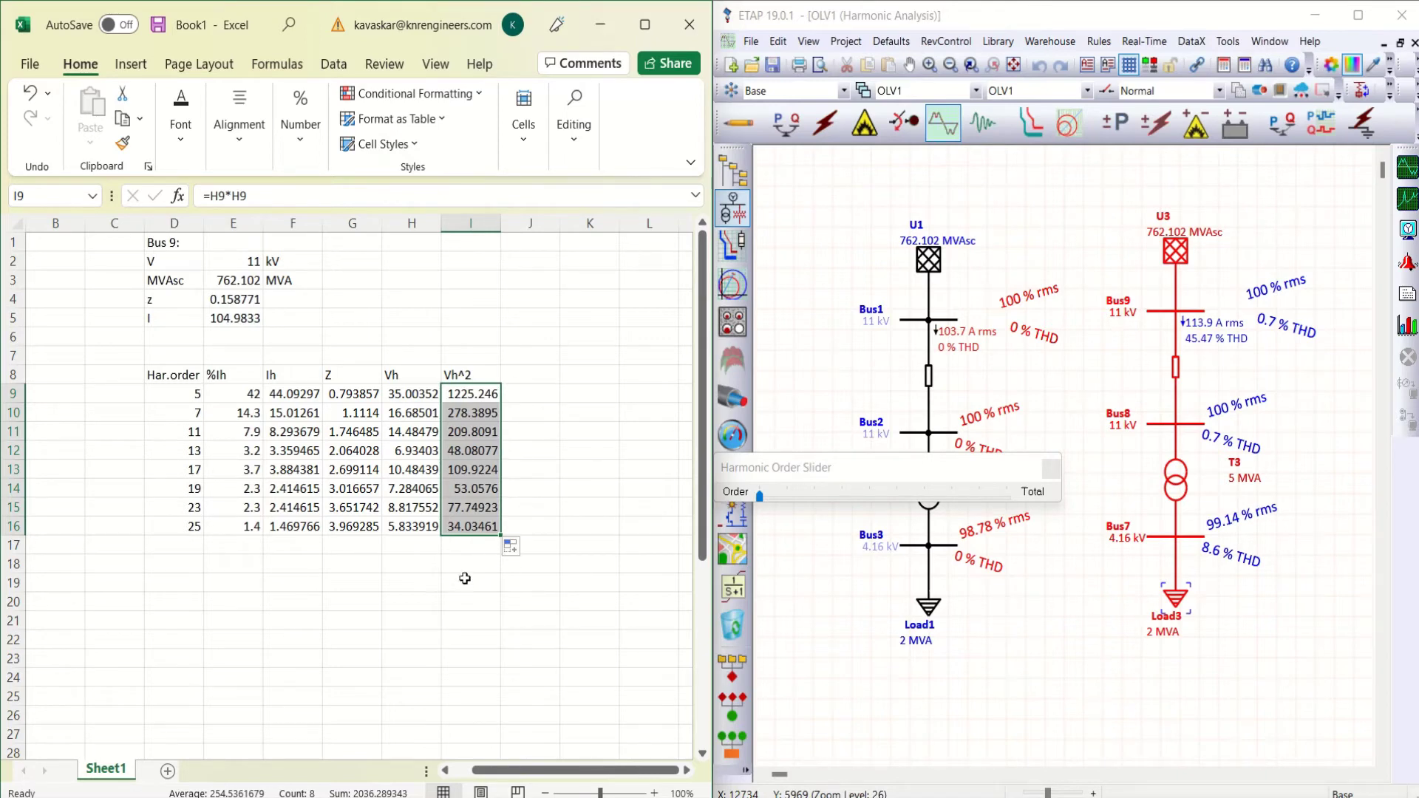
Label G19 SQRT(SUM(VH^2)) and enter =SQRT(SUM(I9:I16)) in I19, giving 45.12526.
{"action": "left_click", "coordinate": [328, 584]}
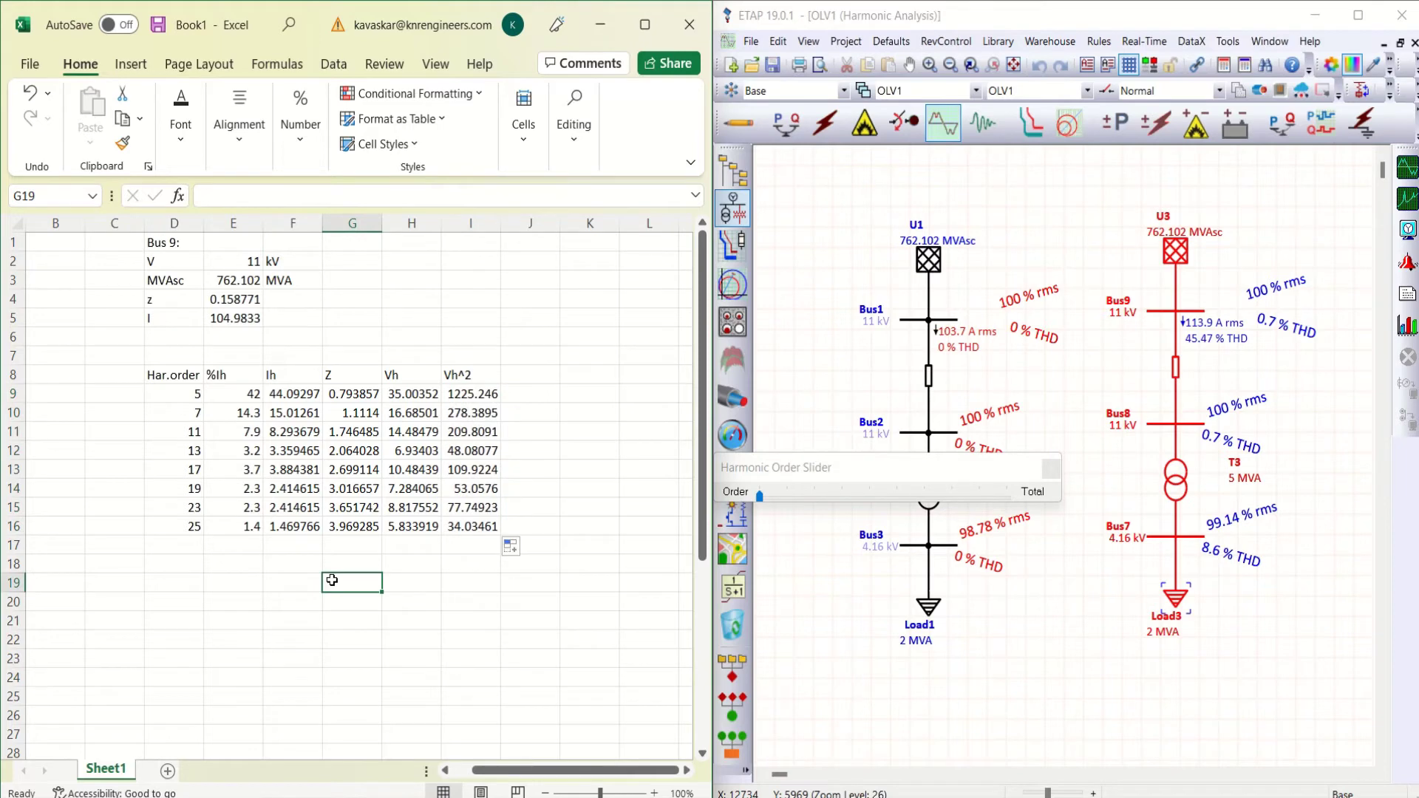
{"action": "type", "text": "SQRT"}
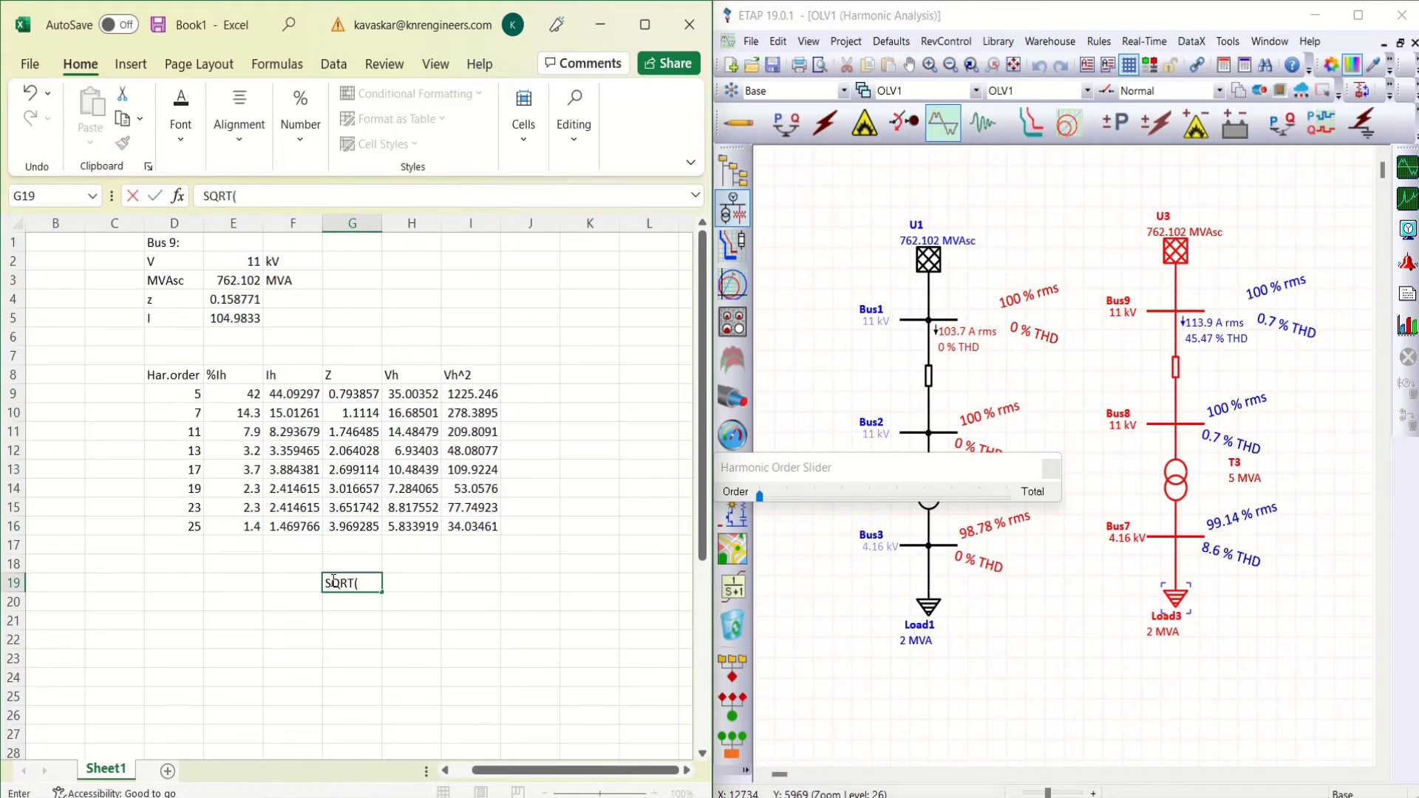
{"action": "type", "text": "(SUM(VH^2"}
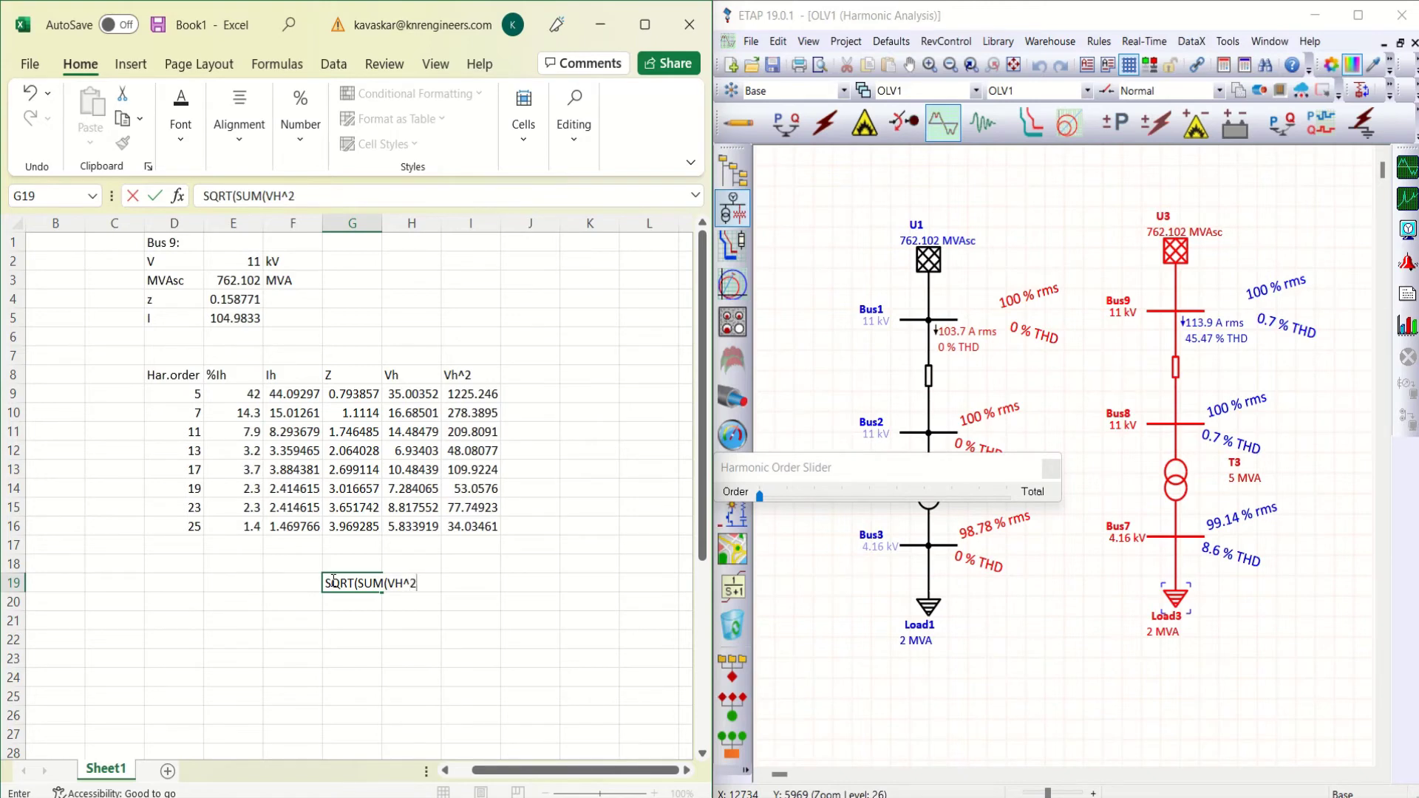
{"action": "type", "text": ")"}
{"action": "left_click", "coordinate": [468, 583]}
{"action": "type", "text": "="}
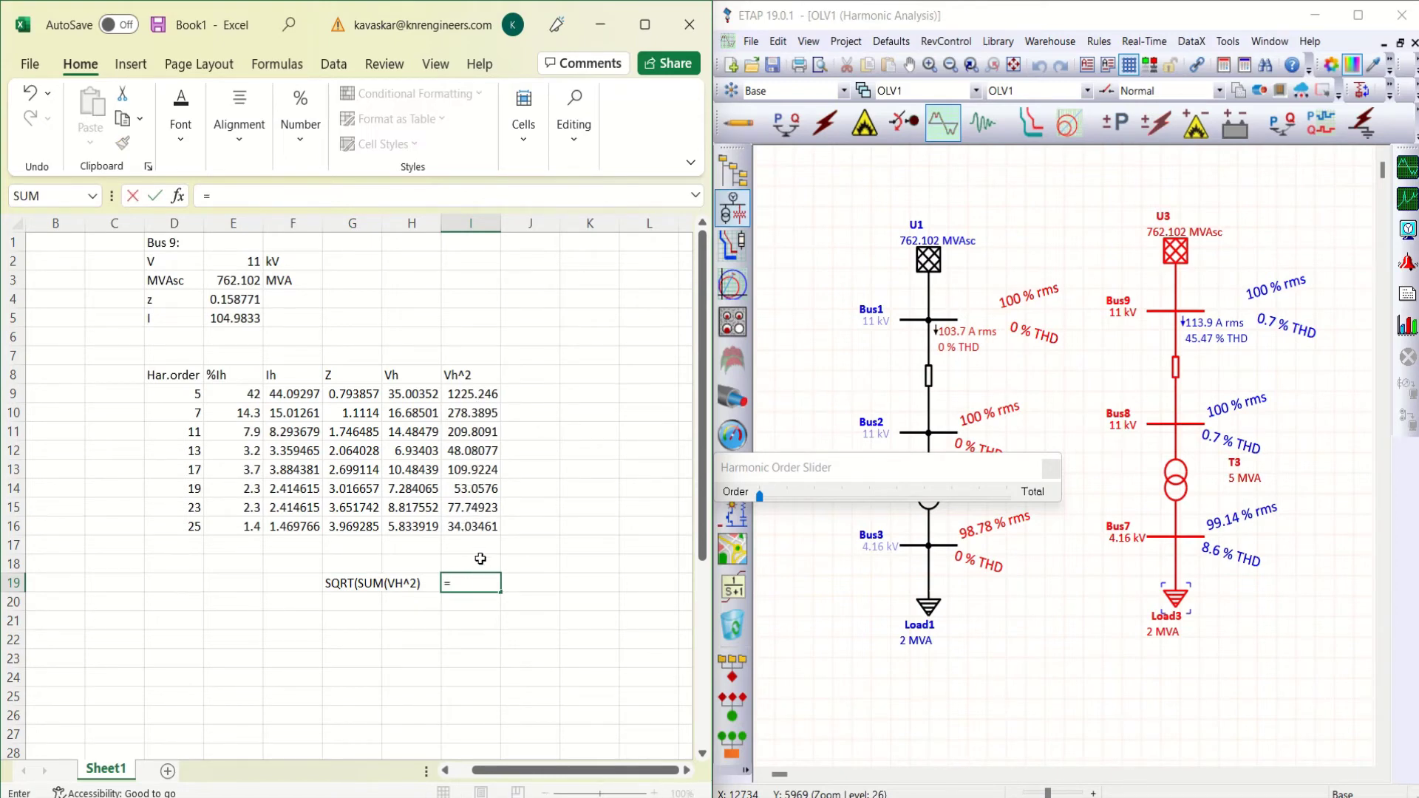
{"action": "type", "text": "SQRT"}
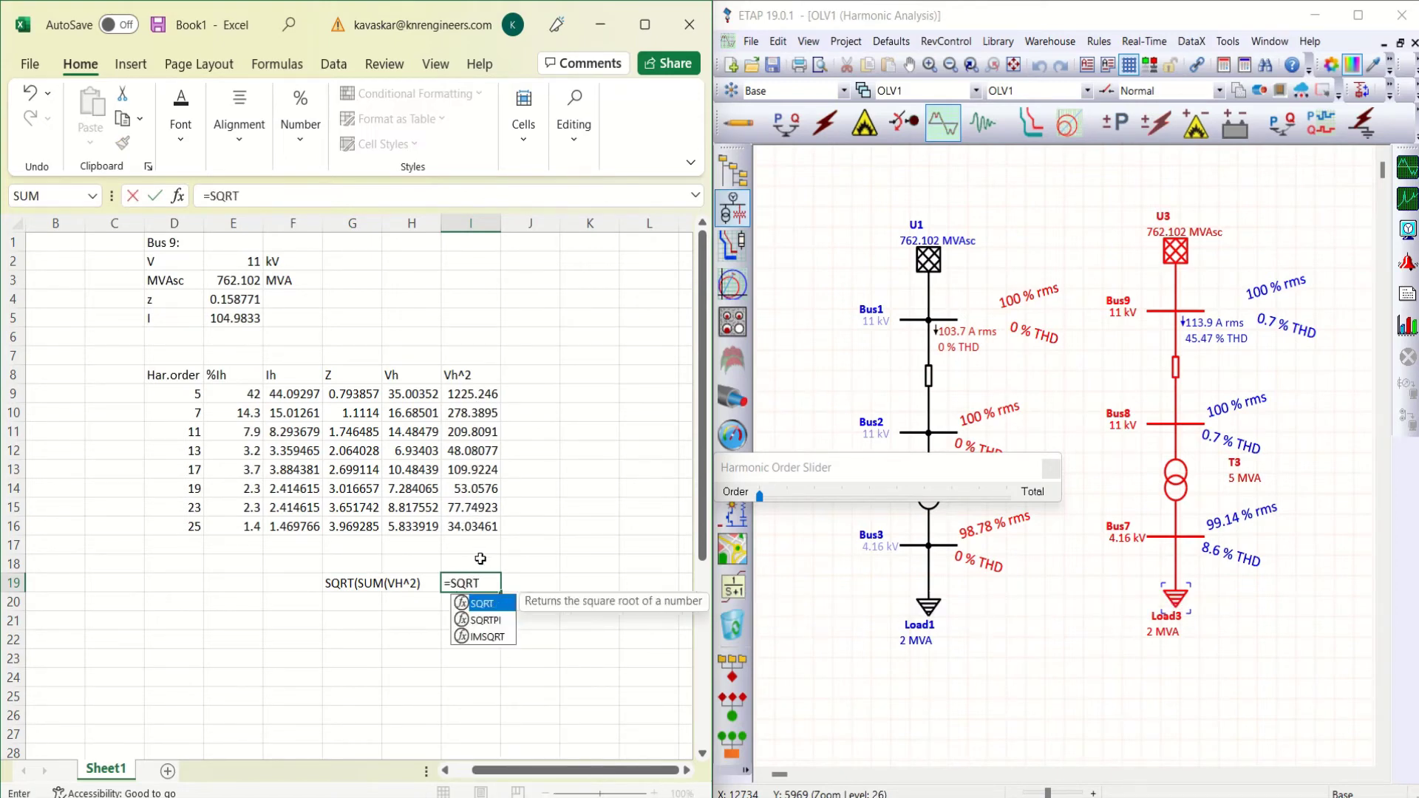
{"action": "type", "text": "(SUM("}
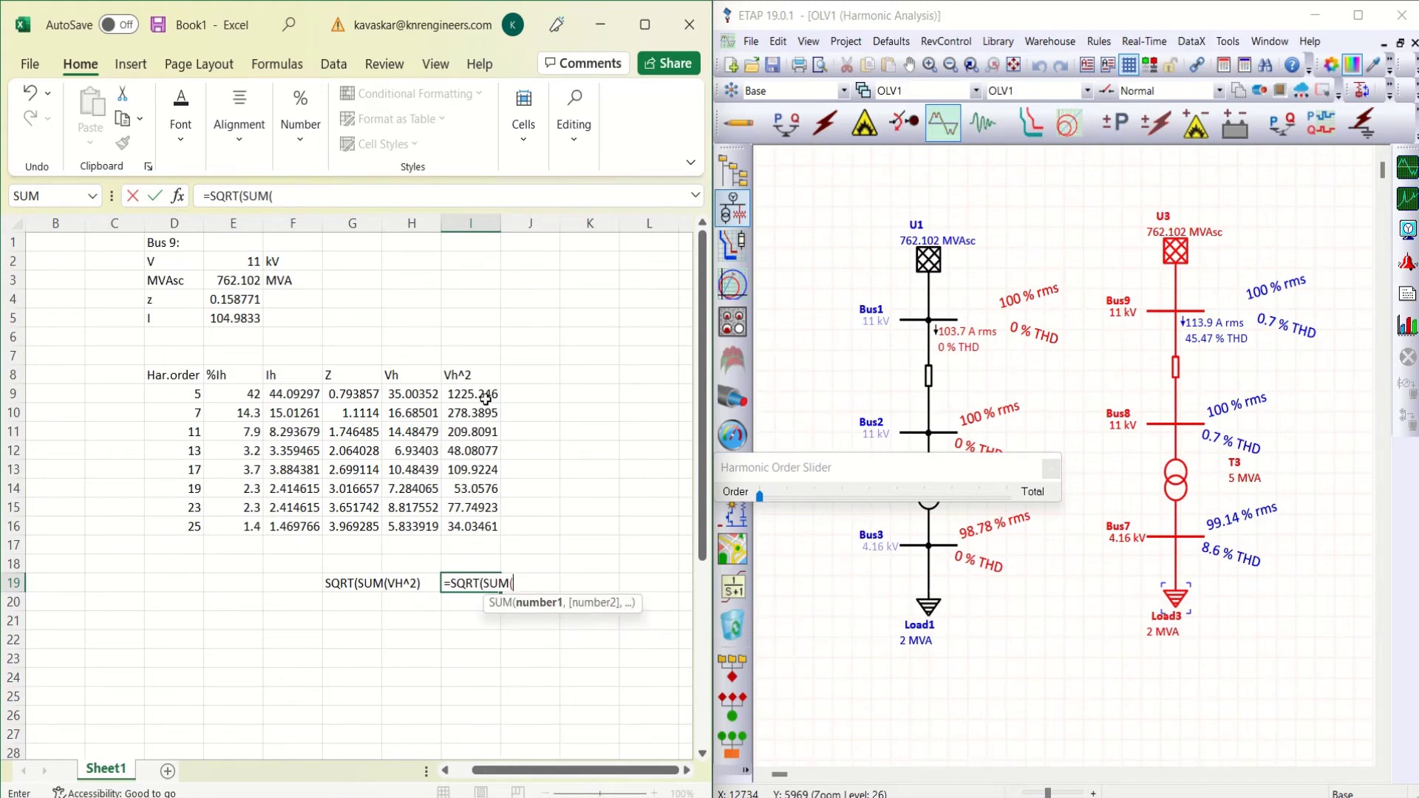
{"action": "left_click_drag", "start_coordinate": [485, 397], "coordinate": [467, 525]}
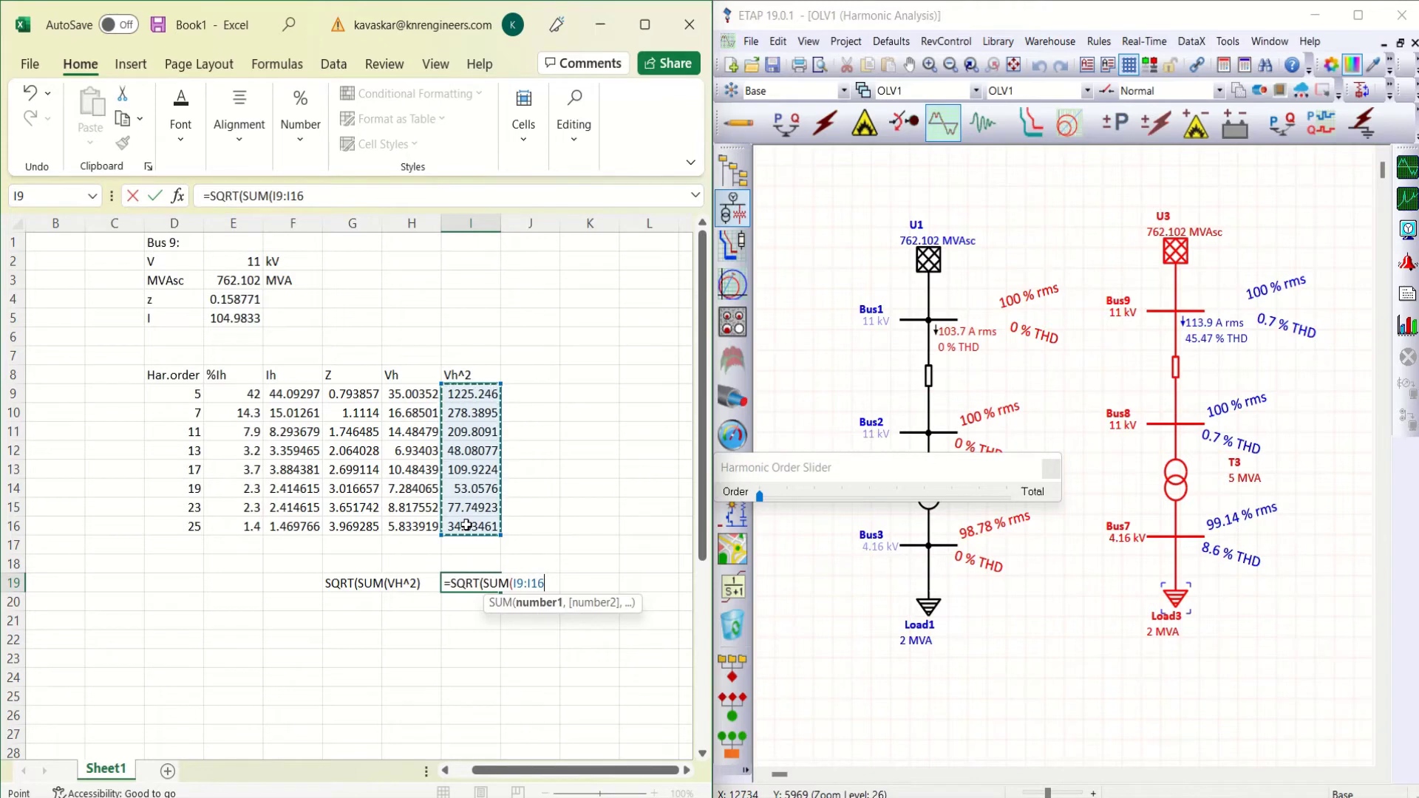
{"action": "type", "text": "))"}
{"action": "key", "text": "Return"}
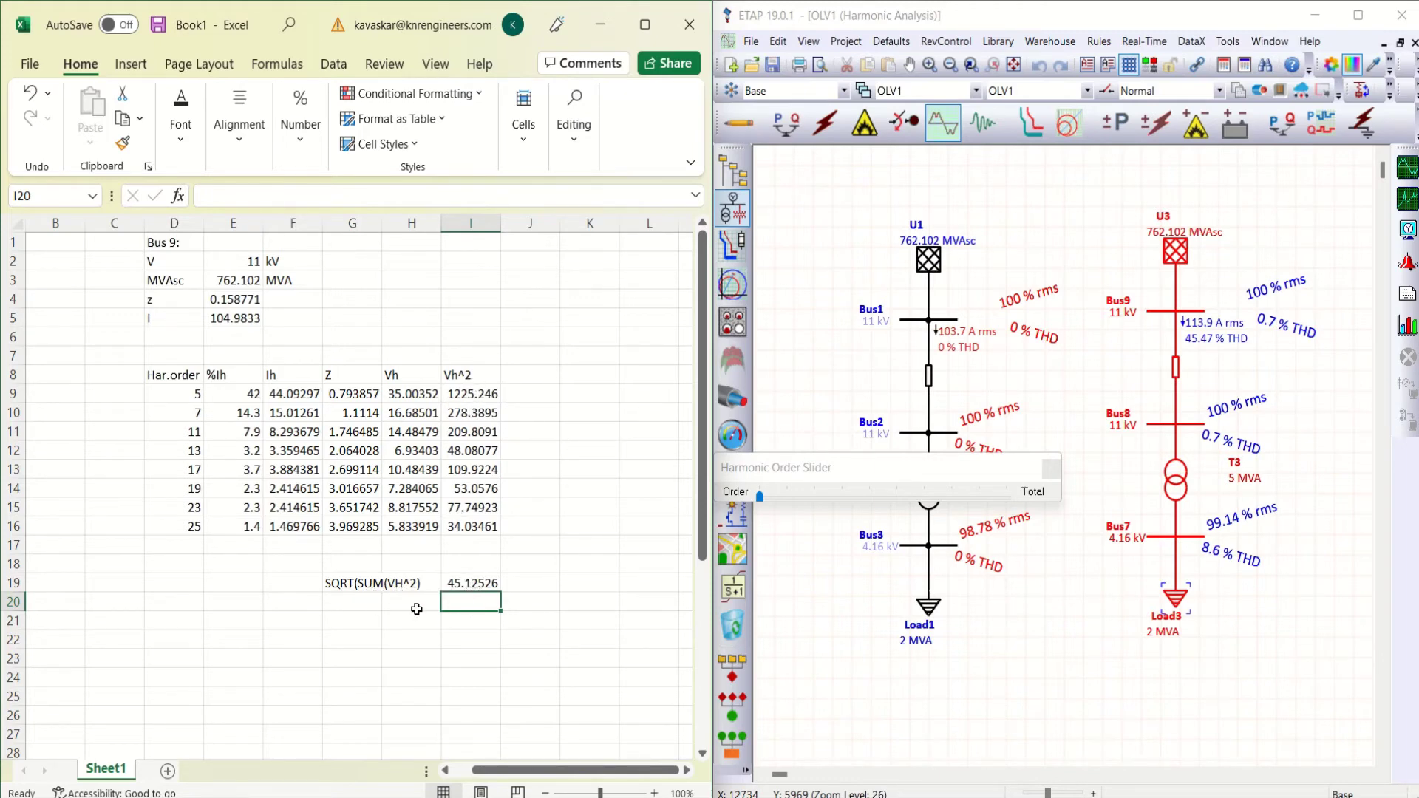
Add a Vph row computing the bus phase voltage from the 11 kV value, giving 6351.039.
{"action": "left_click", "coordinate": [351, 601]}
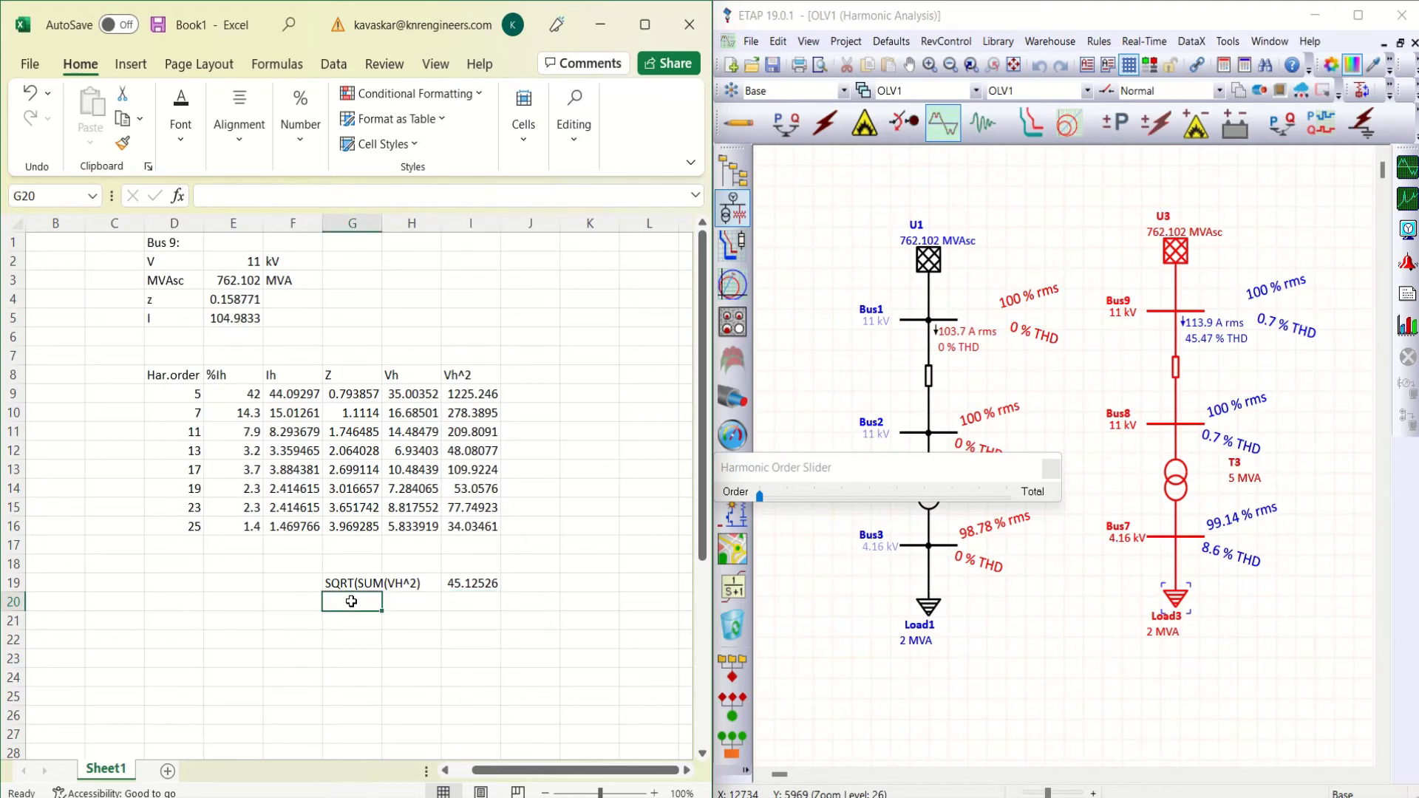
{"action": "type", "text": "Vph"}
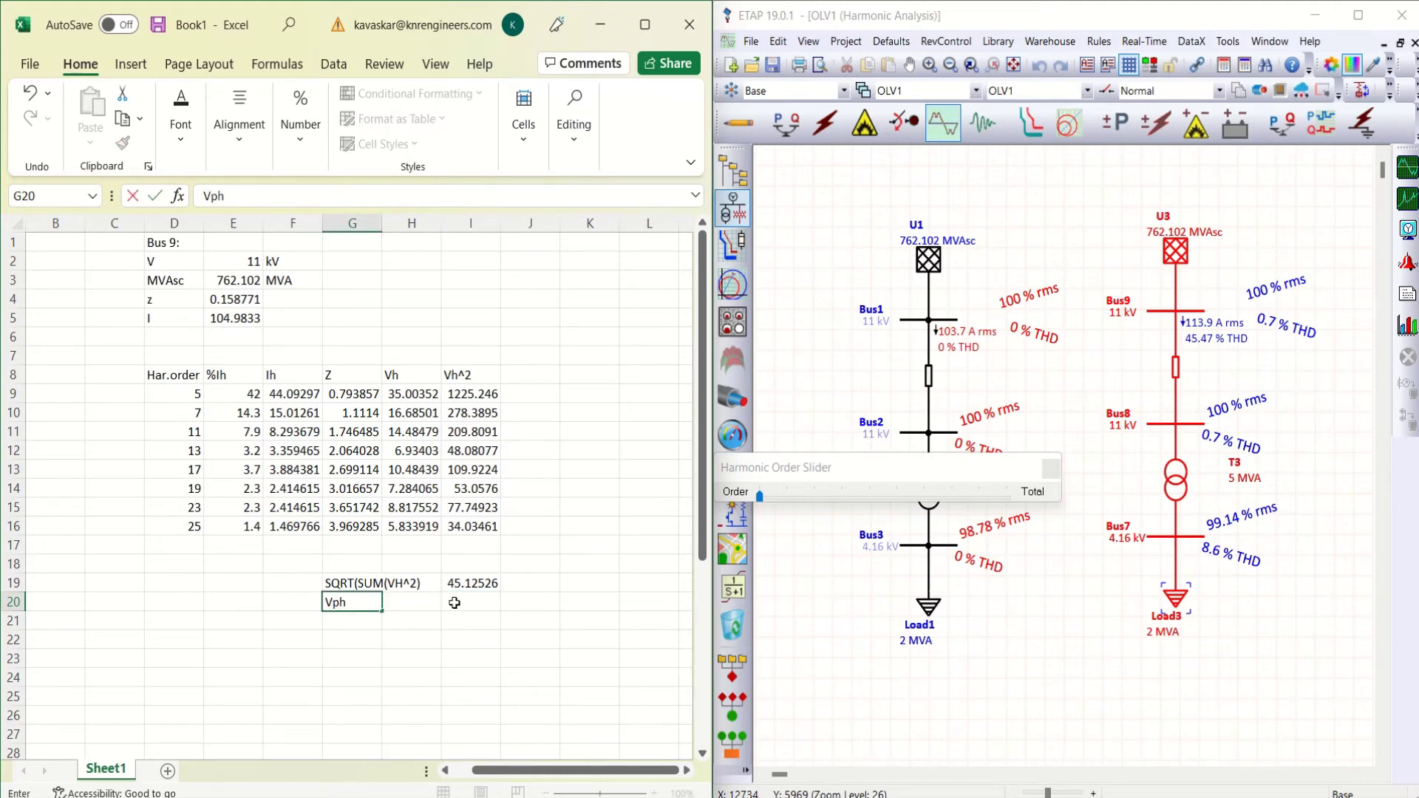
{"action": "left_click", "coordinate": [461, 600]}
{"action": "type", "text": "="}
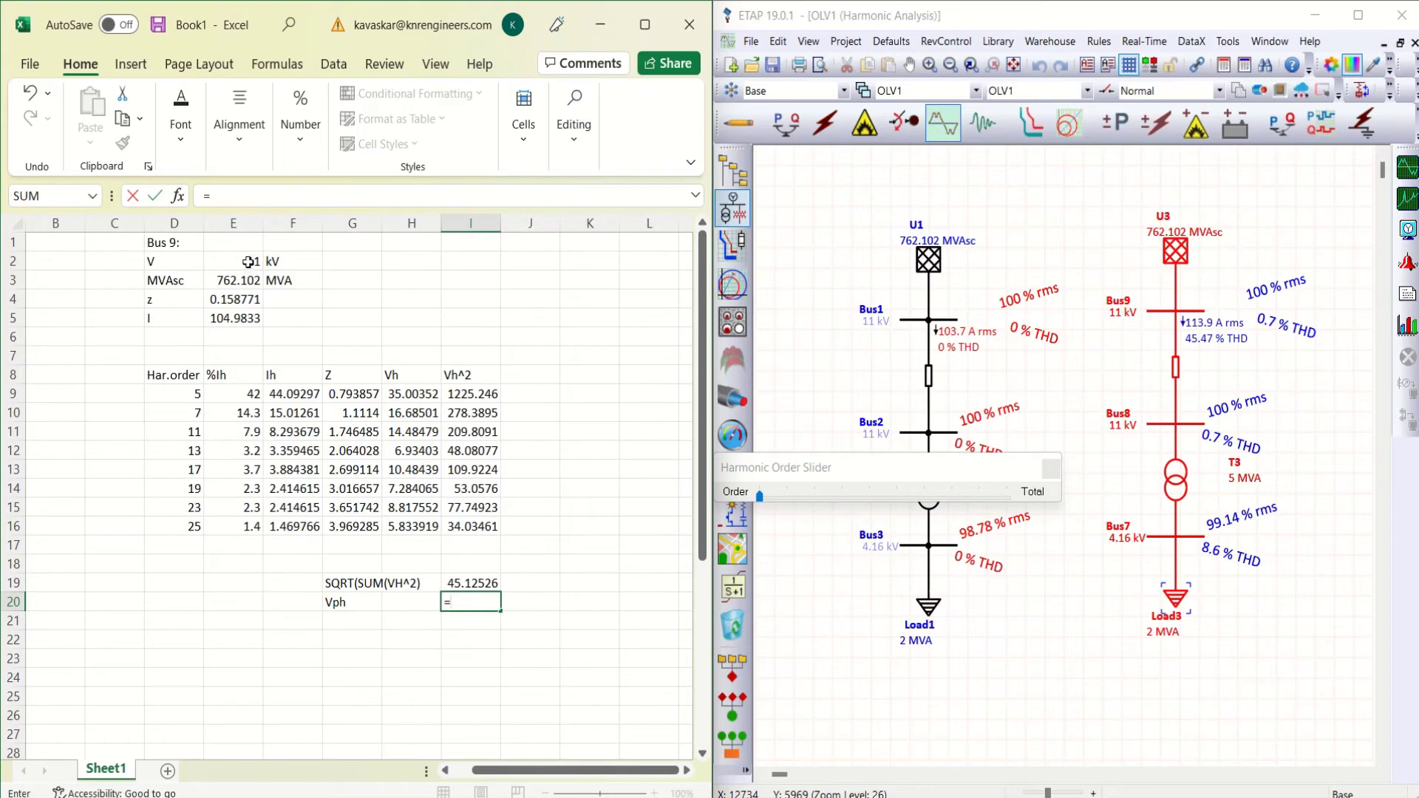
{"action": "left_click", "coordinate": [249, 261]}
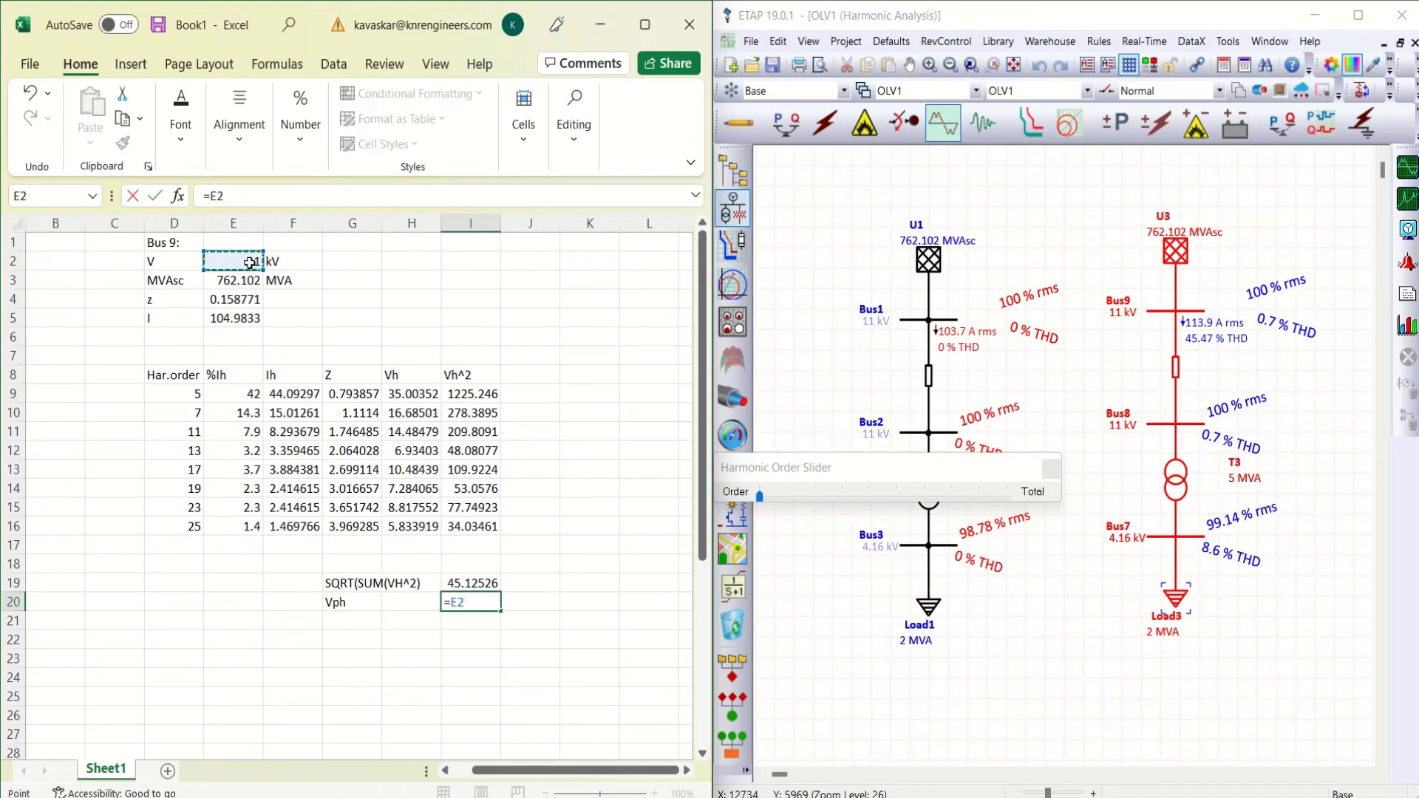
{"action": "type", "text": "*1000/1.732"}
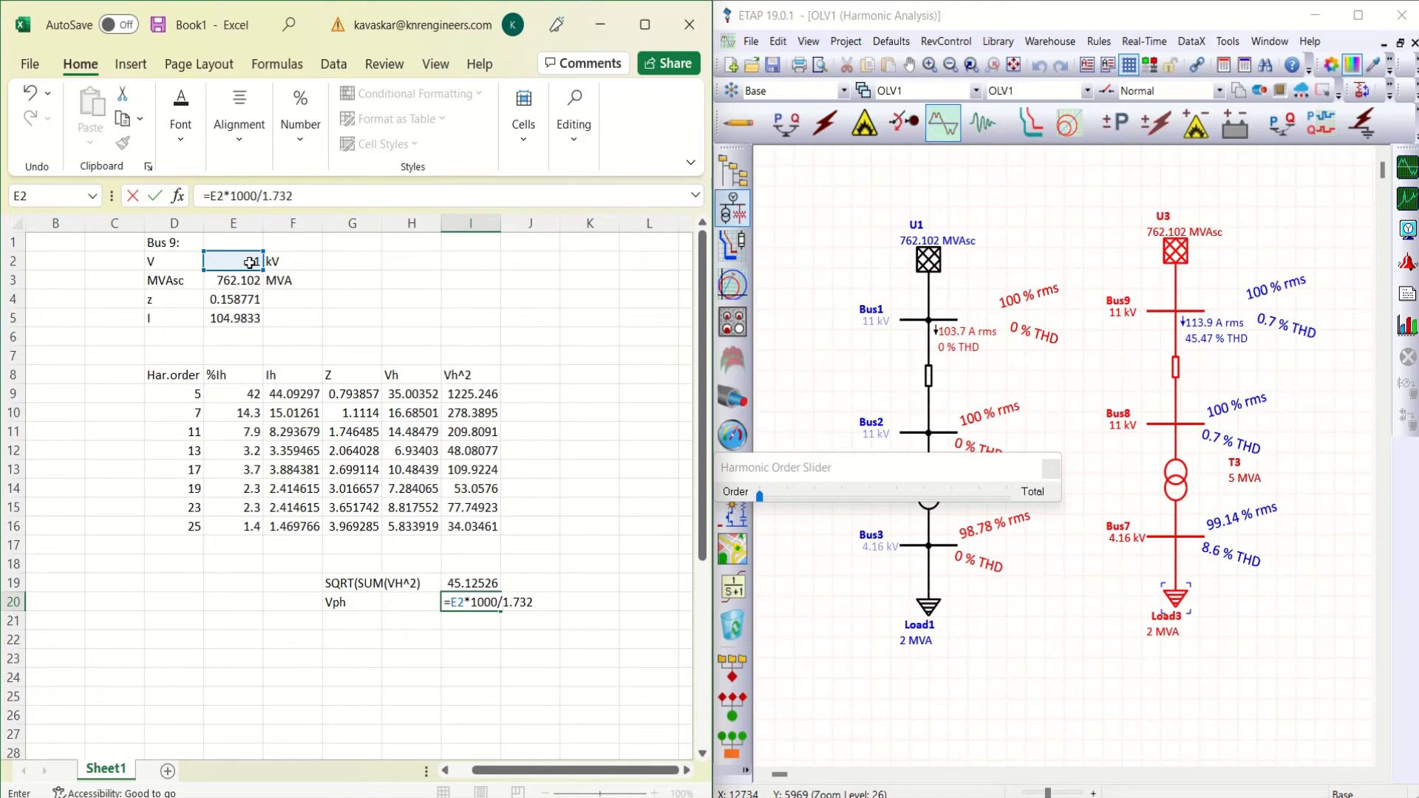
{"action": "key", "text": "Return"}
Add a VTHD row with =(I19/I20)*100, giving 0.710518 percent.
{"action": "left_click", "coordinate": [351, 619]}
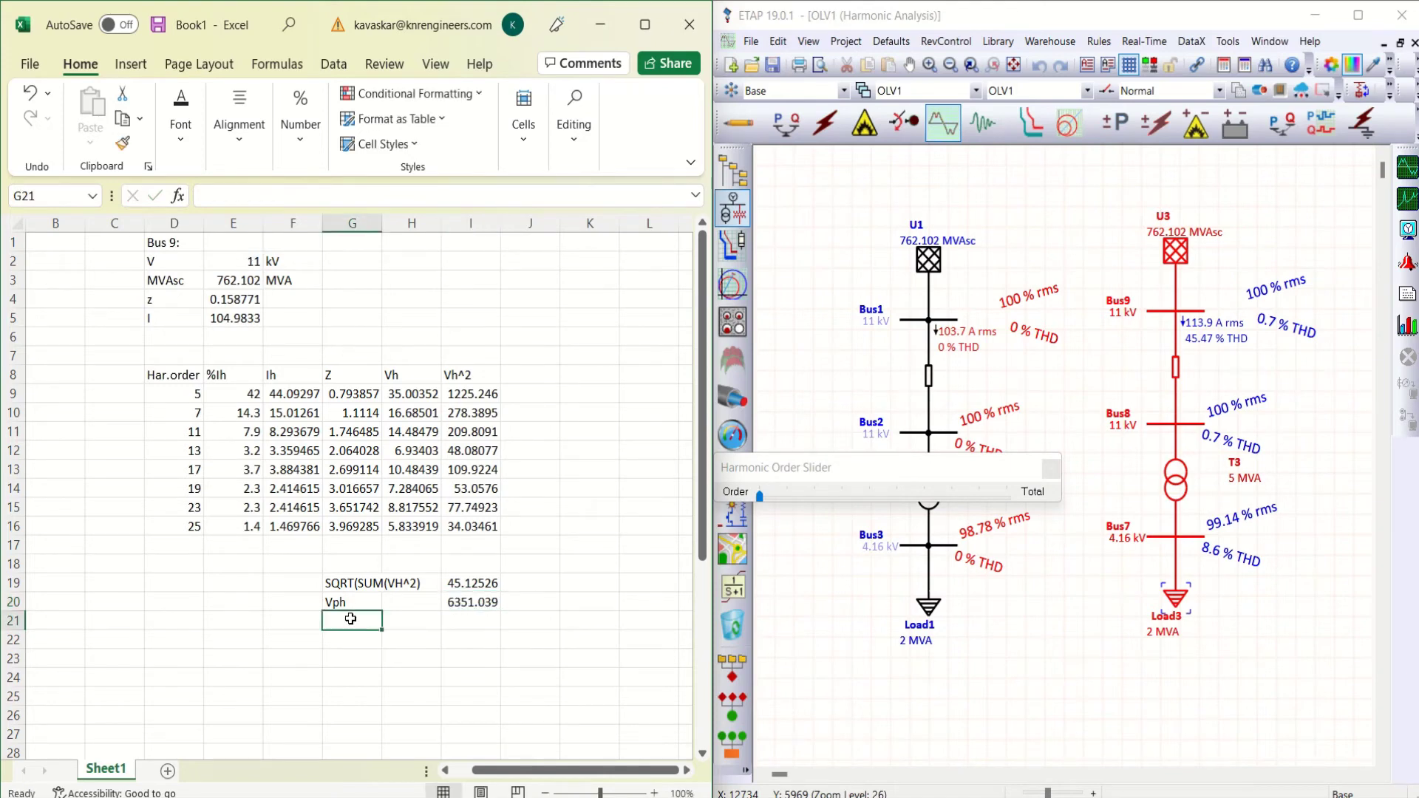
{"action": "type", "text": "VTHD"}
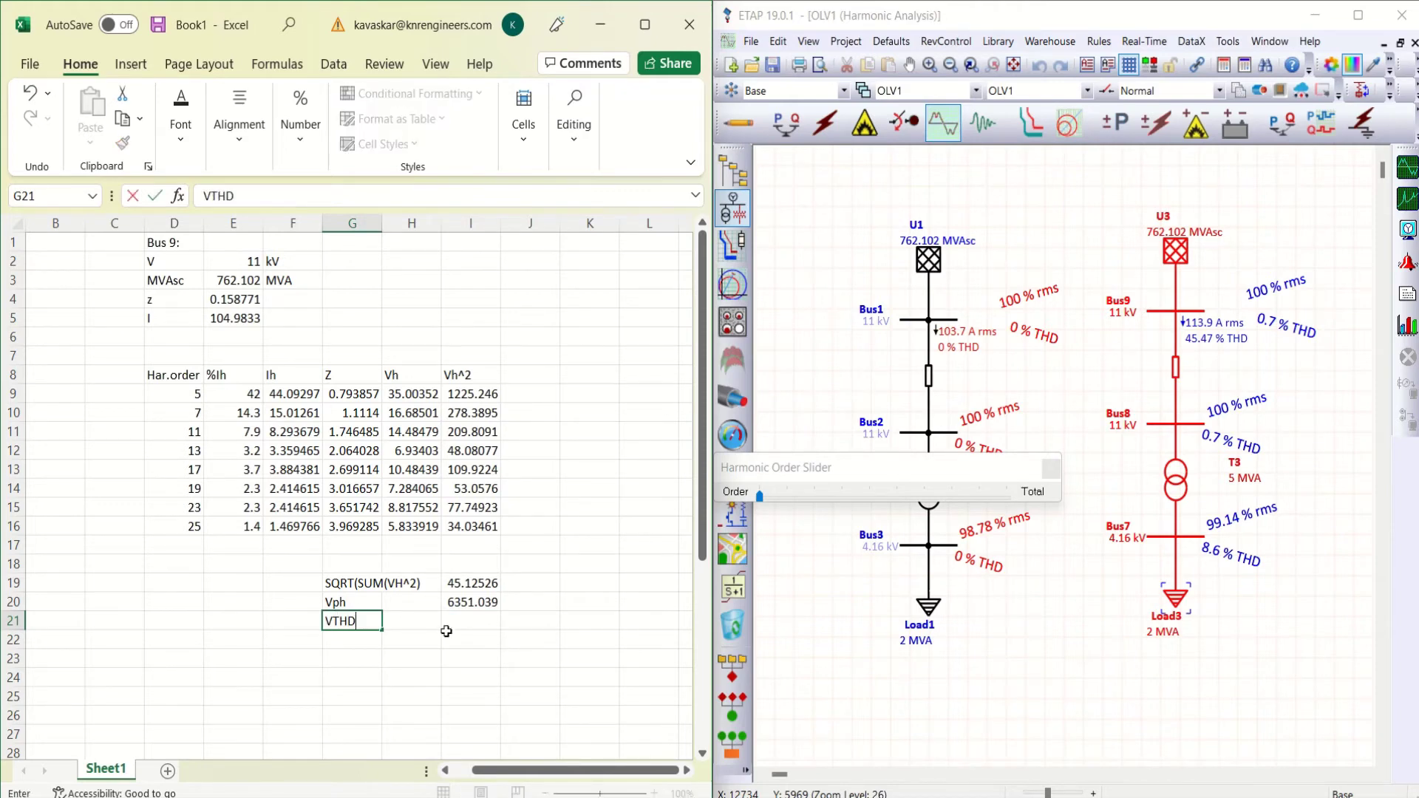
{"action": "left_click", "coordinate": [458, 623]}
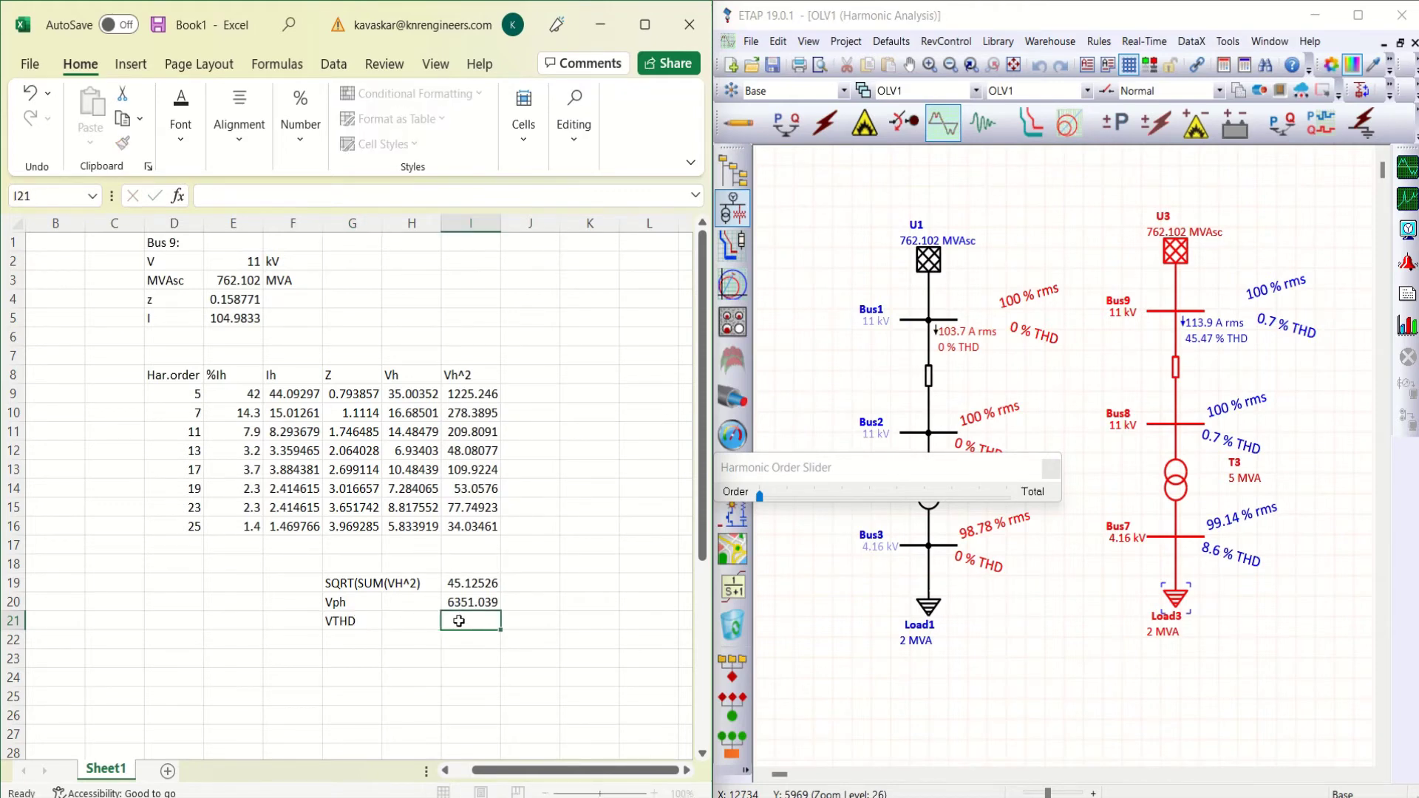
{"action": "type", "text": "="}
{"action": "left_click", "coordinate": [468, 583]}
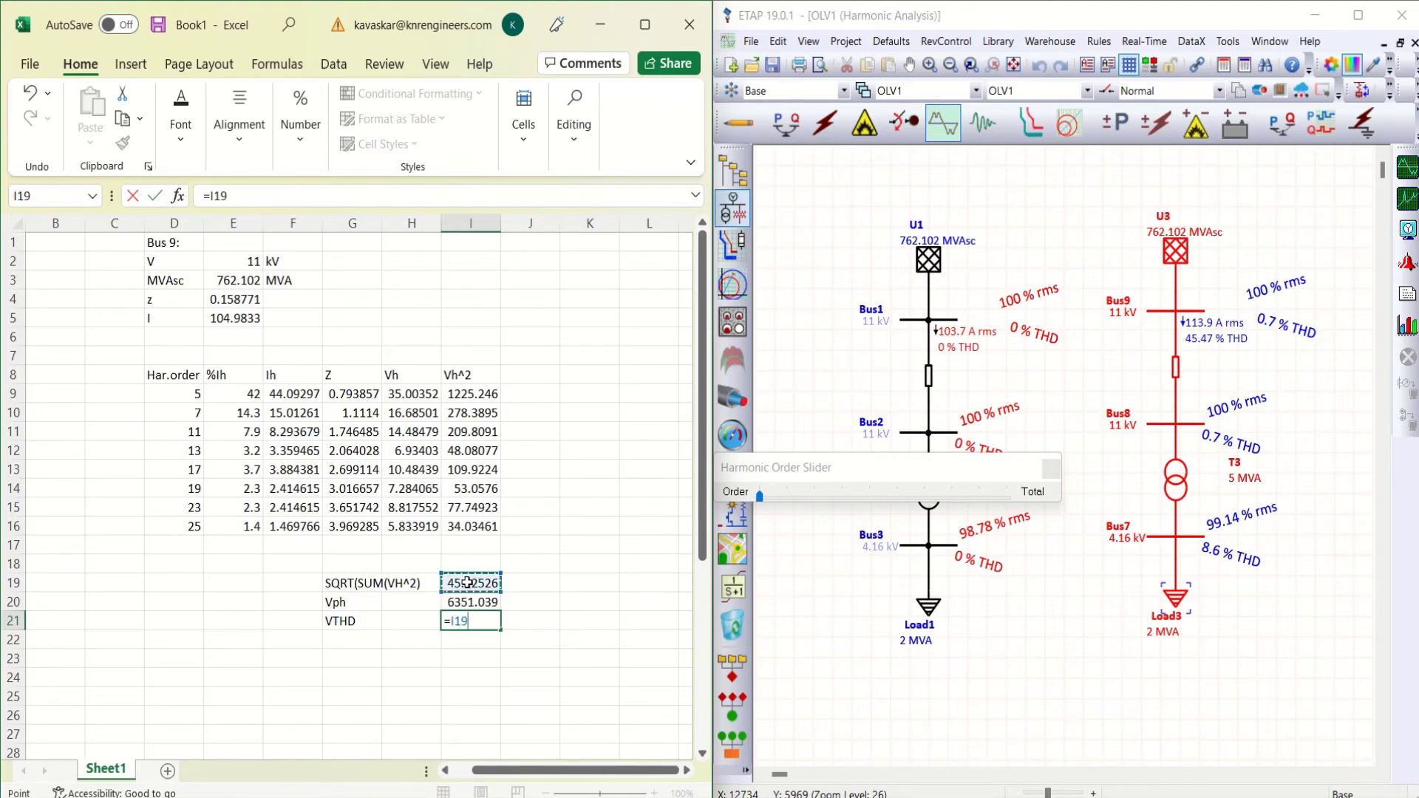
{"action": "type", "text": "/"}
{"action": "left_click", "coordinate": [471, 602]}
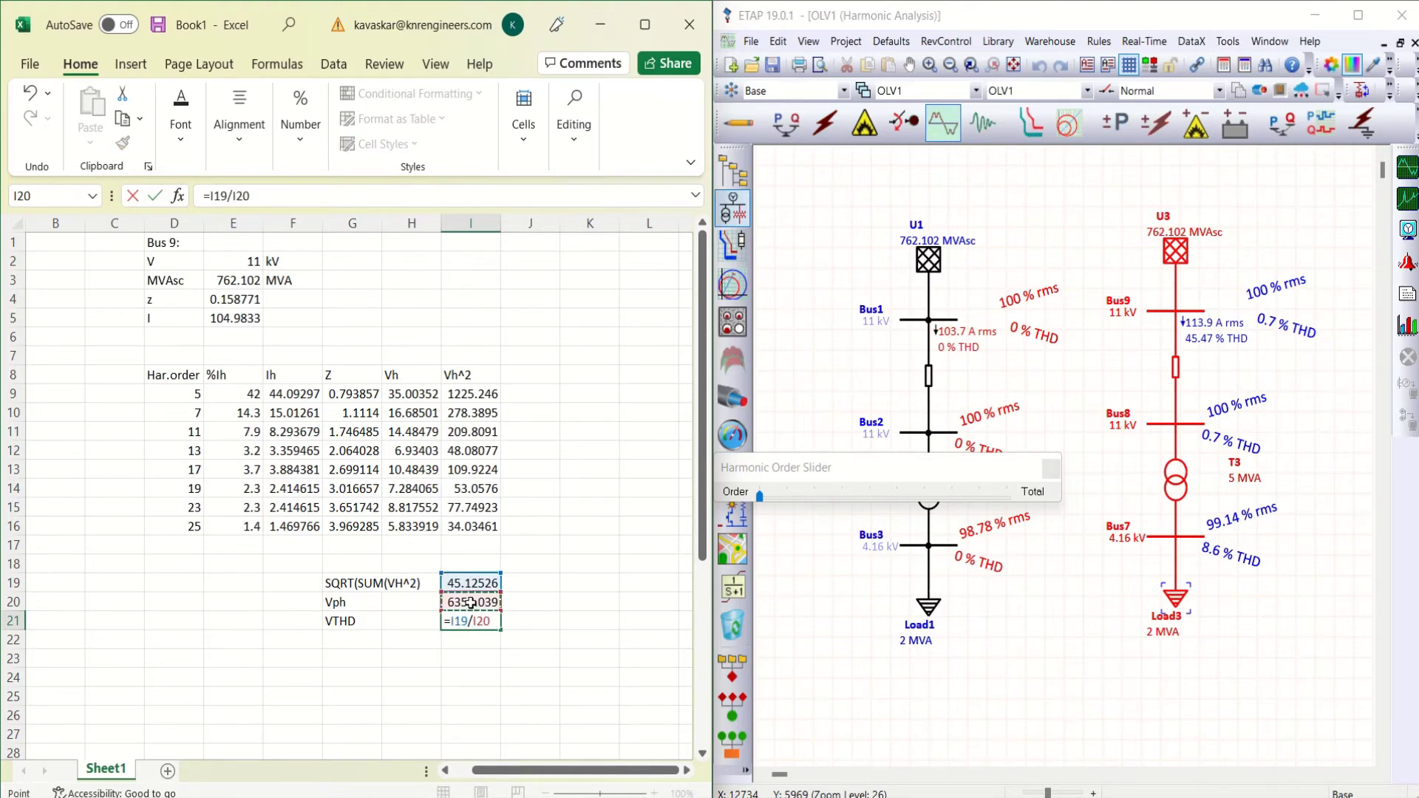
{"action": "left_click", "coordinate": [212, 195]}
{"action": "type", "text": "("}
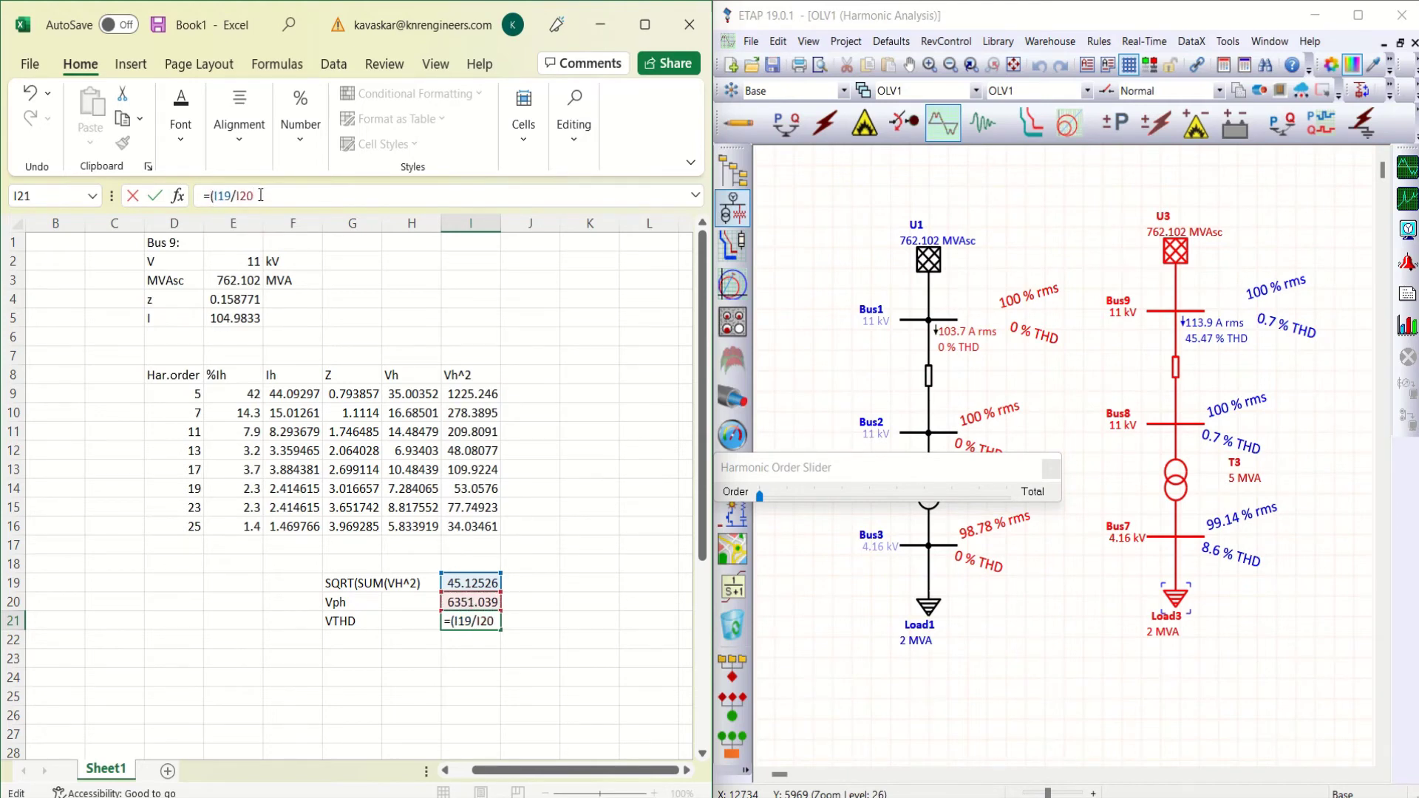
{"action": "type", "text": ")*100"}
{"action": "key", "text": "Return"}
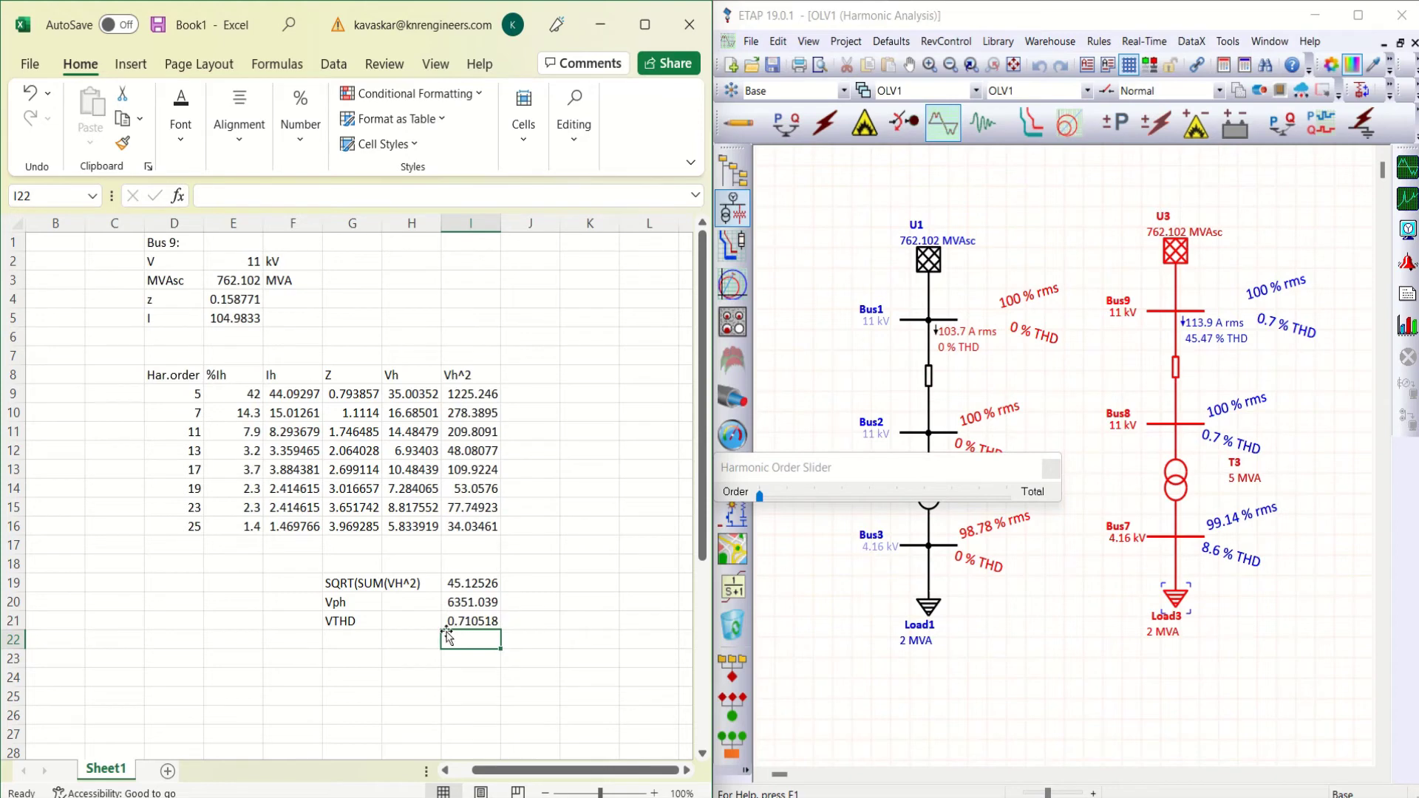
Fill the VTHD row G21:I21 with red.
{"action": "left_click_drag", "start_coordinate": [344, 623], "coordinate": [458, 621]}
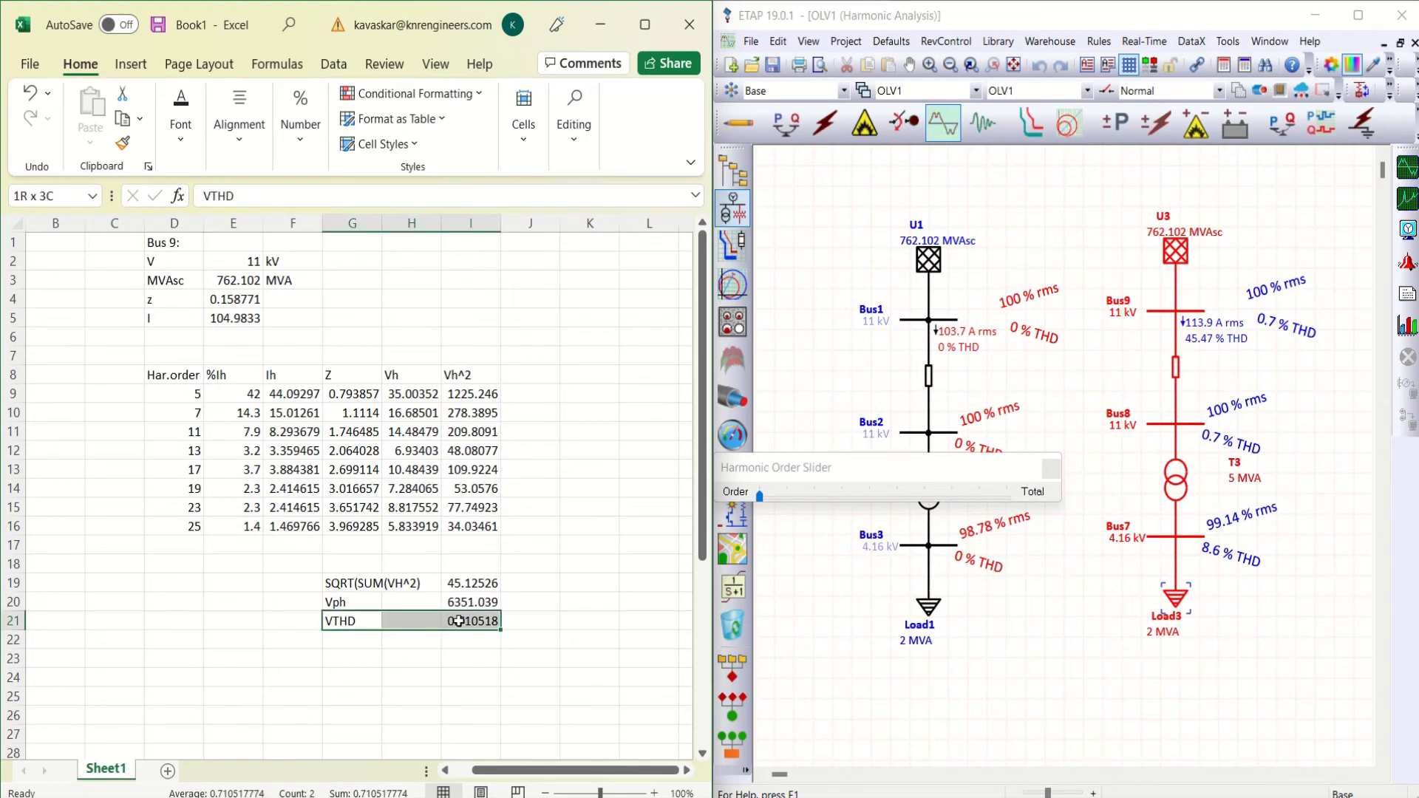
{"action": "left_click", "coordinate": [181, 134]}
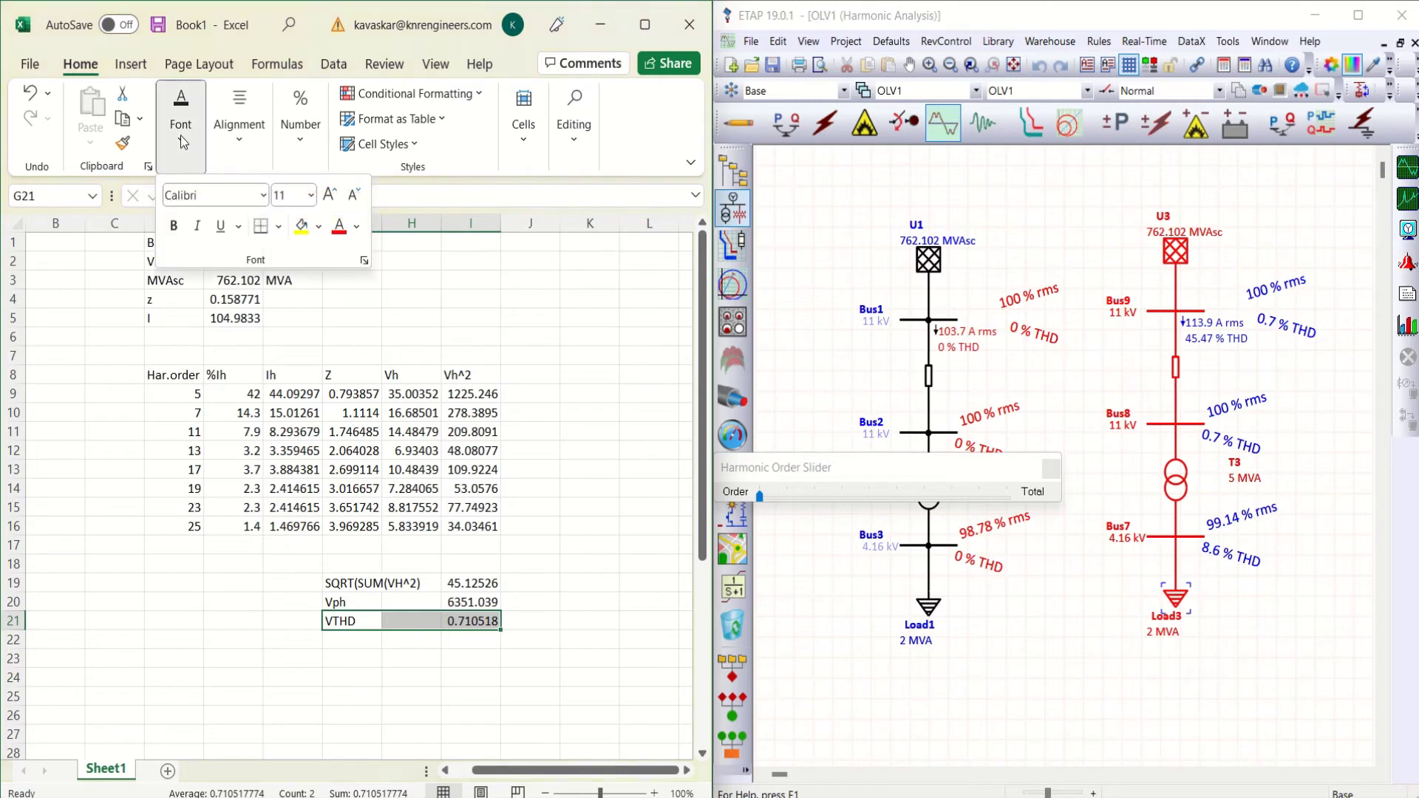
{"action": "left_click", "coordinate": [318, 226]}
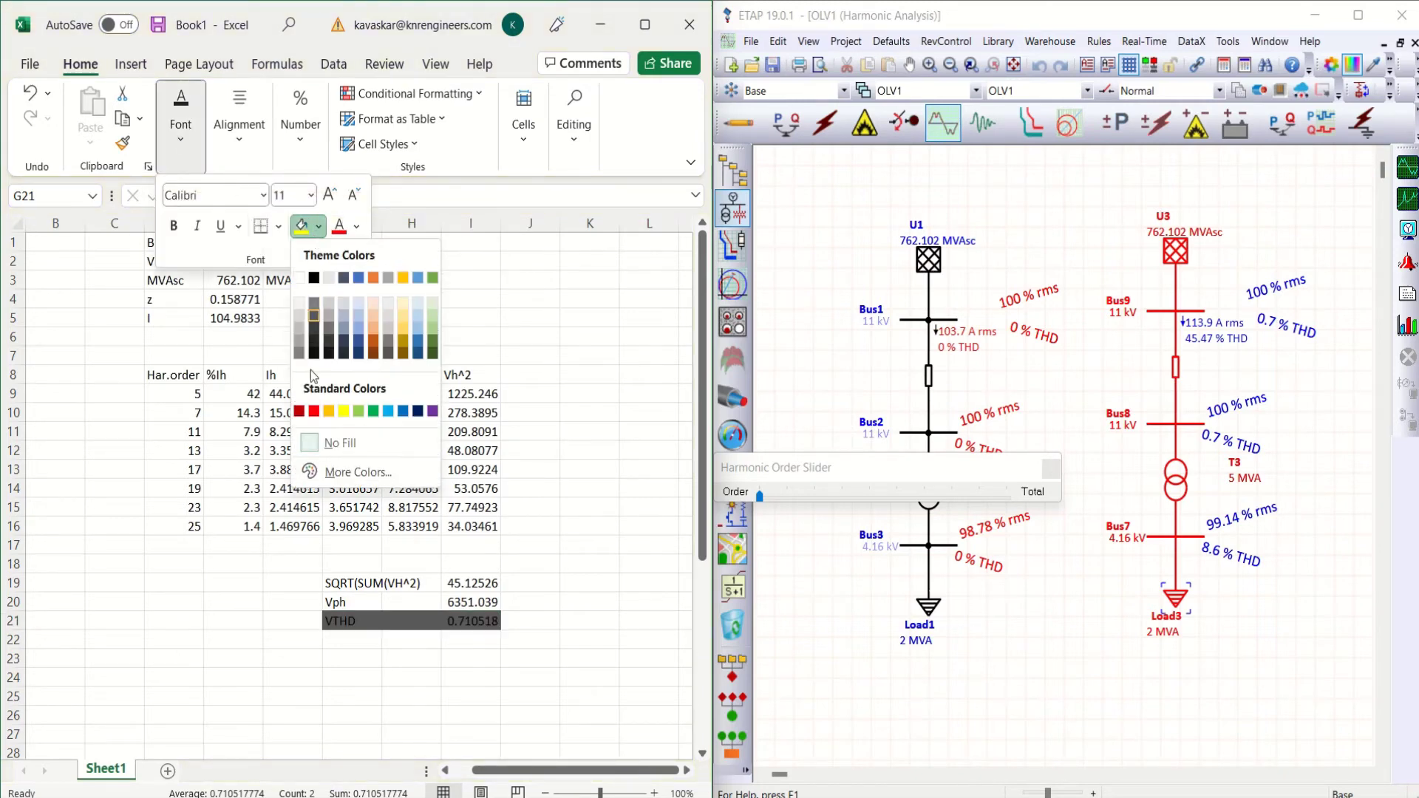
{"action": "left_click", "coordinate": [314, 412]}
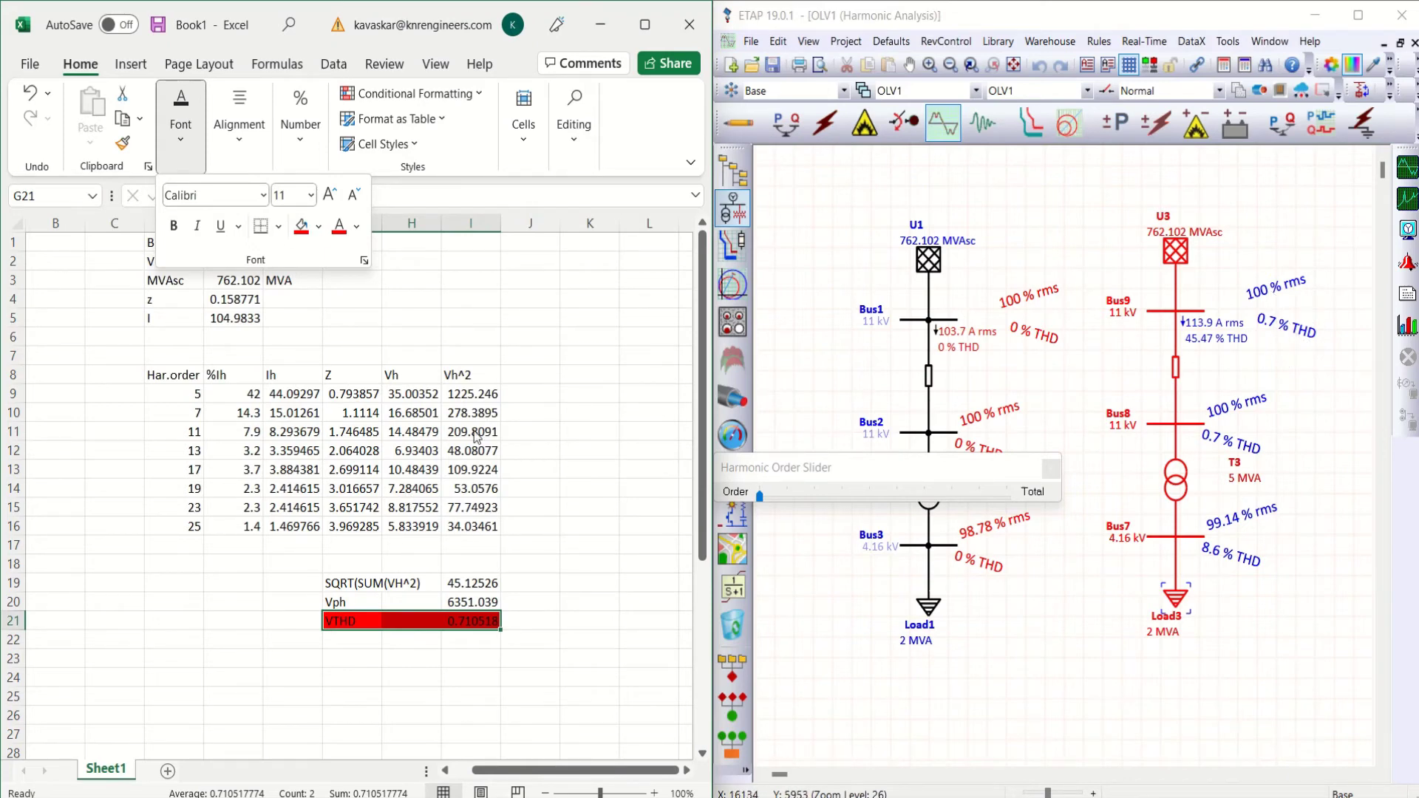
{"action": "left_click", "coordinate": [530, 374]}
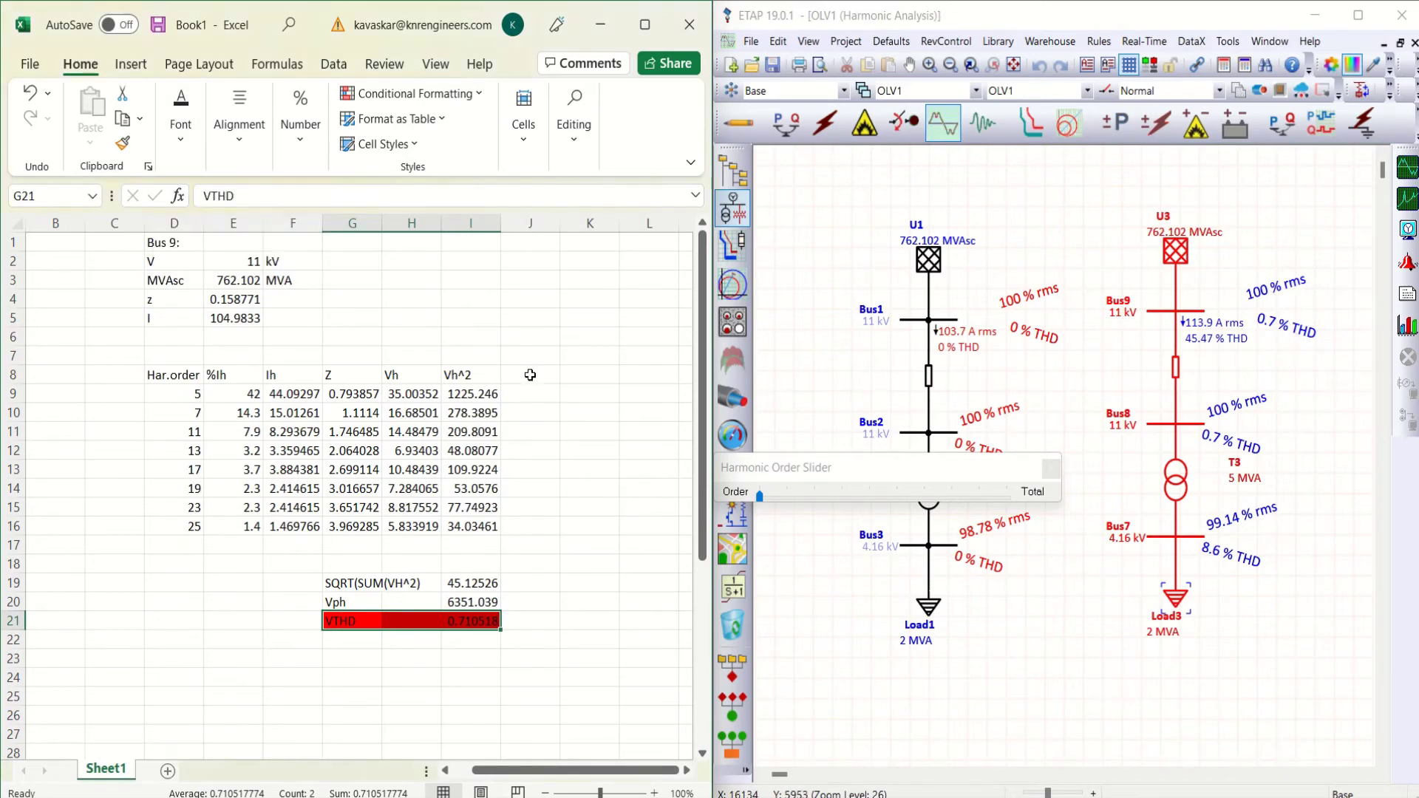
Head K8 Ih^2, enter =F9*F9 in K9 and fill it down to K16.
{"action": "left_click", "coordinate": [570, 378]}
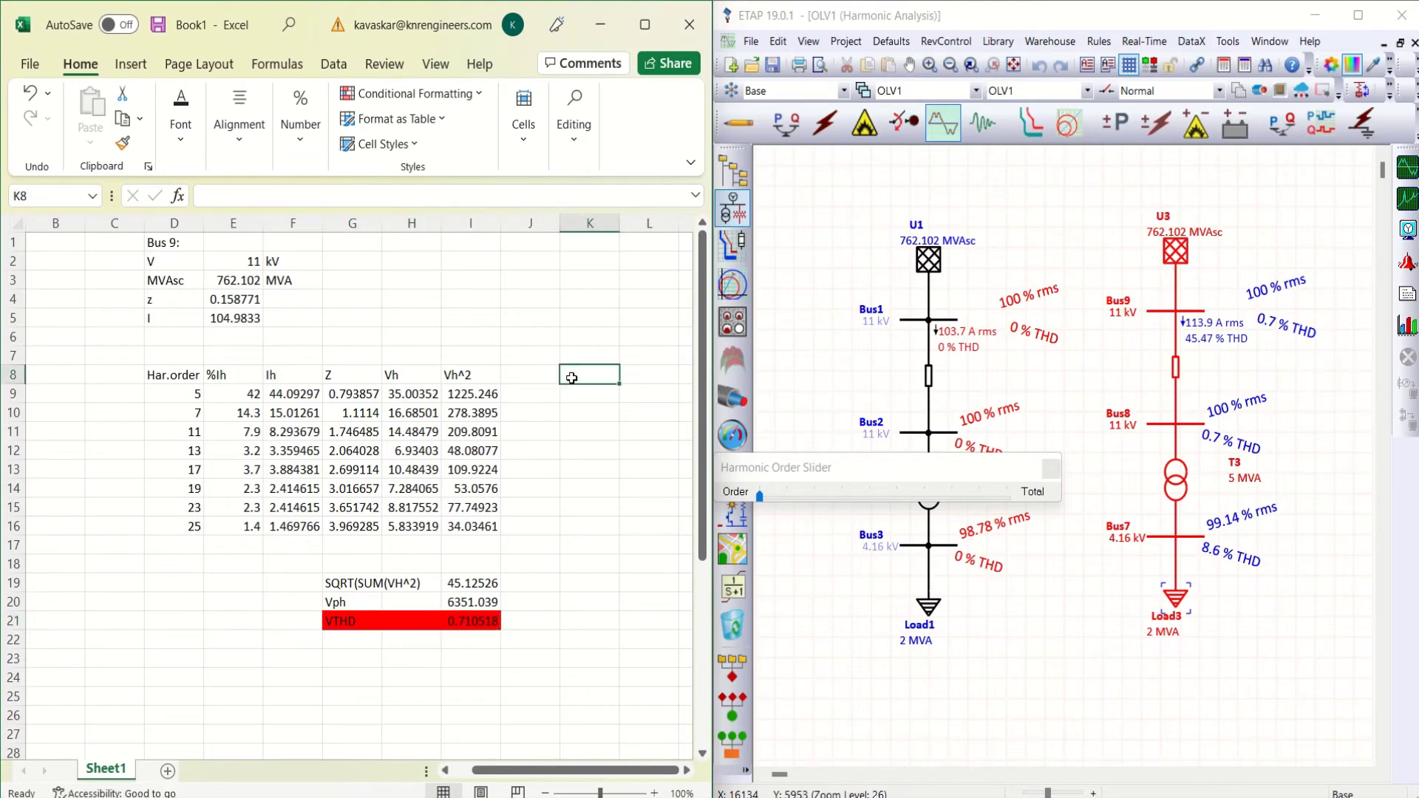
{"action": "type", "text": "Ih^"}
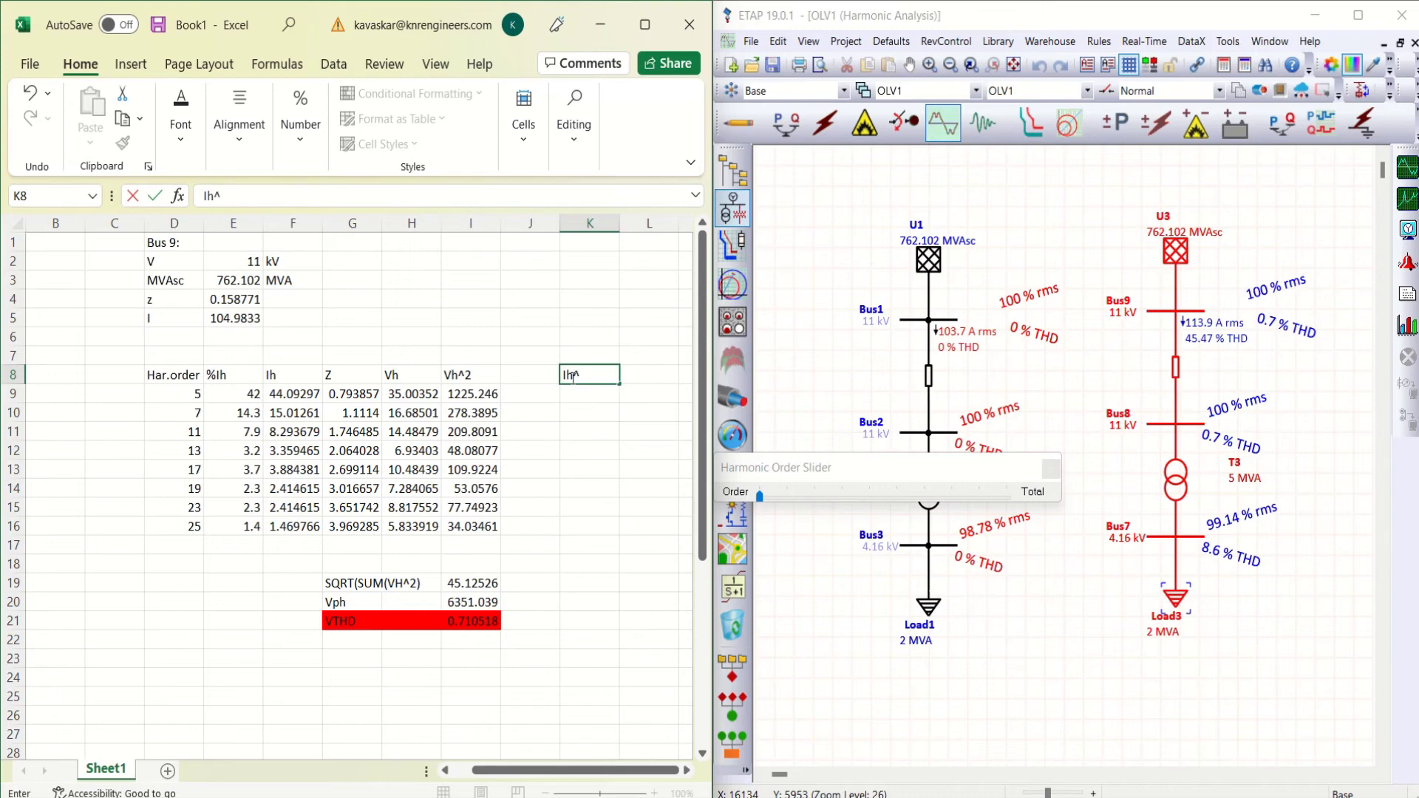
{"action": "type", "text": "2"}
{"action": "key", "text": "Return"}
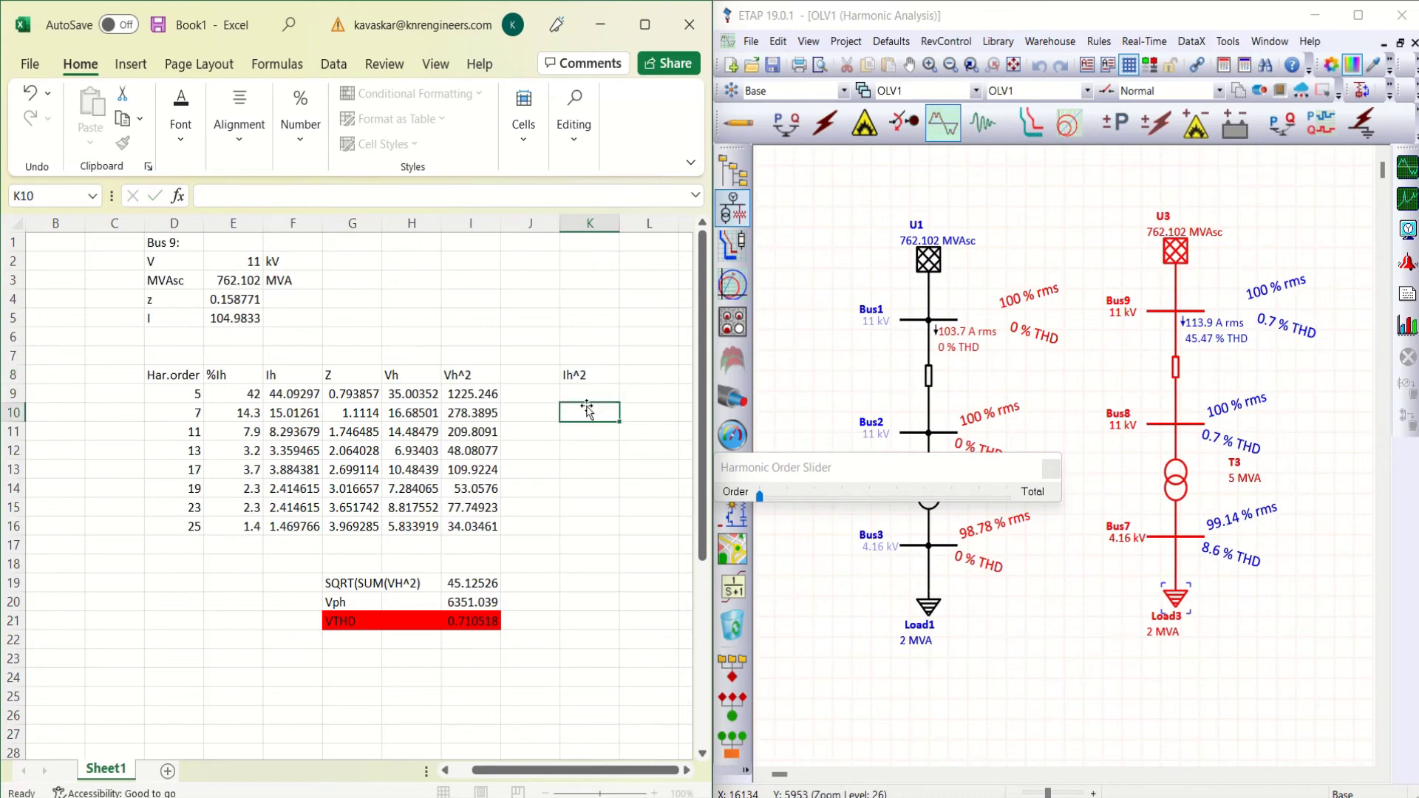
{"action": "type", "text": "="}
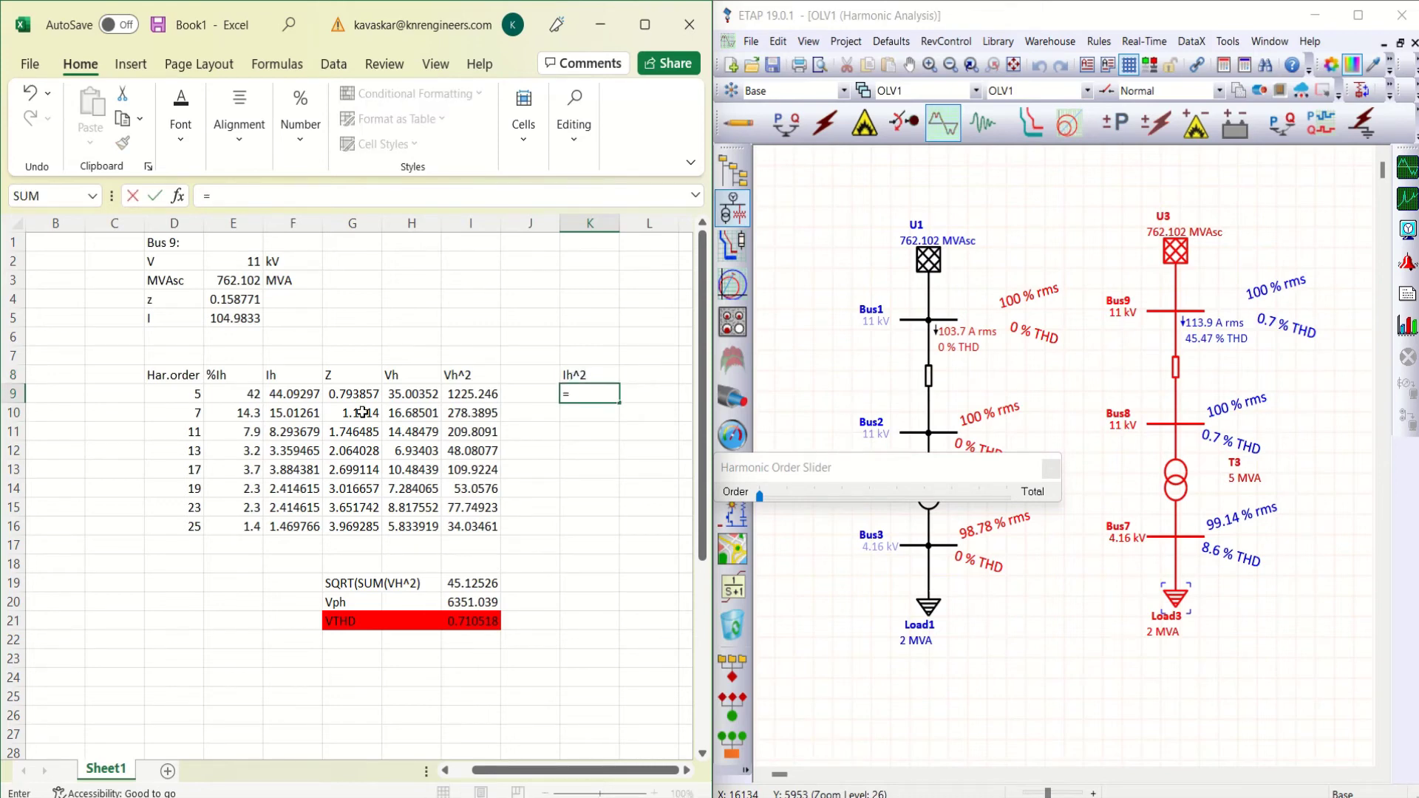
{"action": "left_click", "coordinate": [303, 396]}
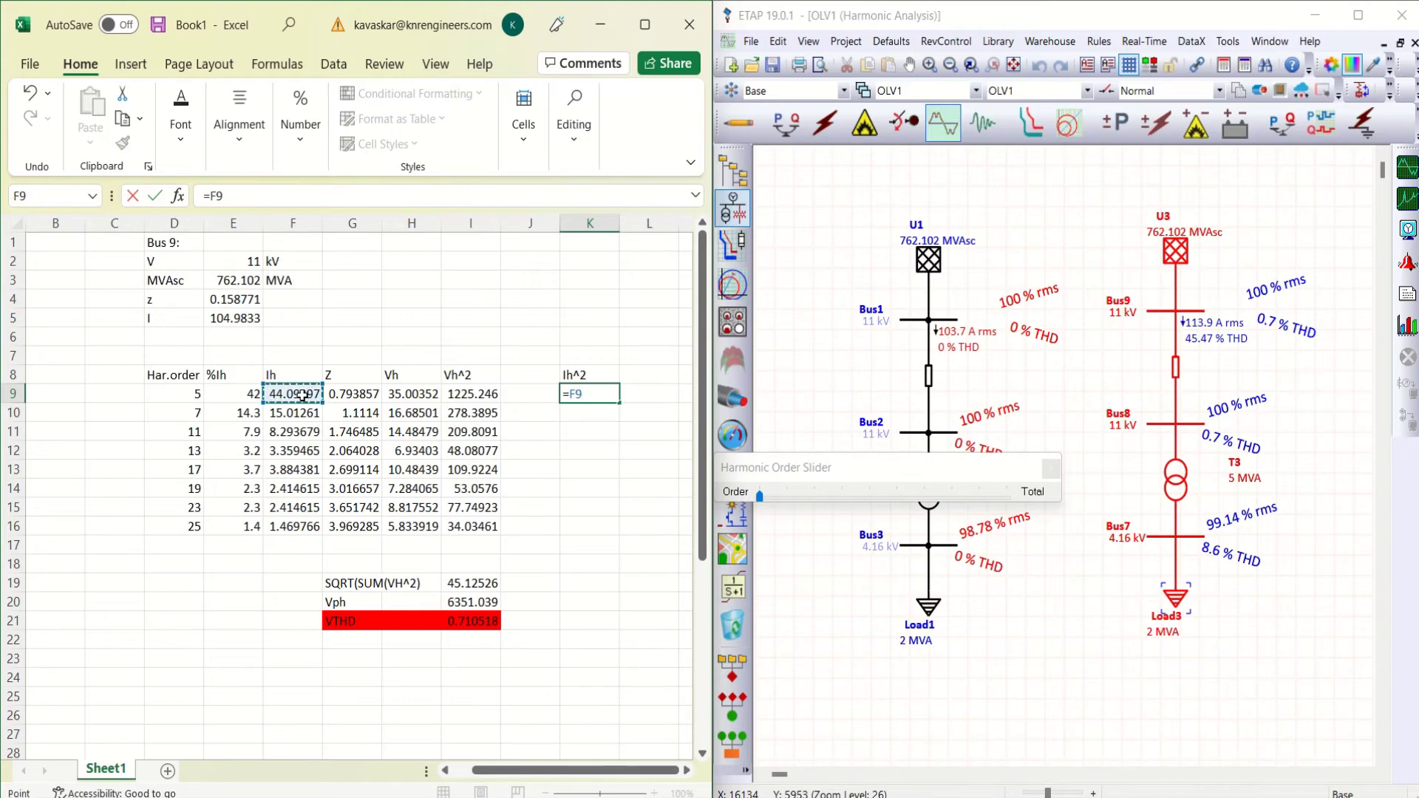
{"action": "type", "text": "*"}
{"action": "left_click", "coordinate": [303, 395]}
{"action": "key", "text": "ctrl+Return"}
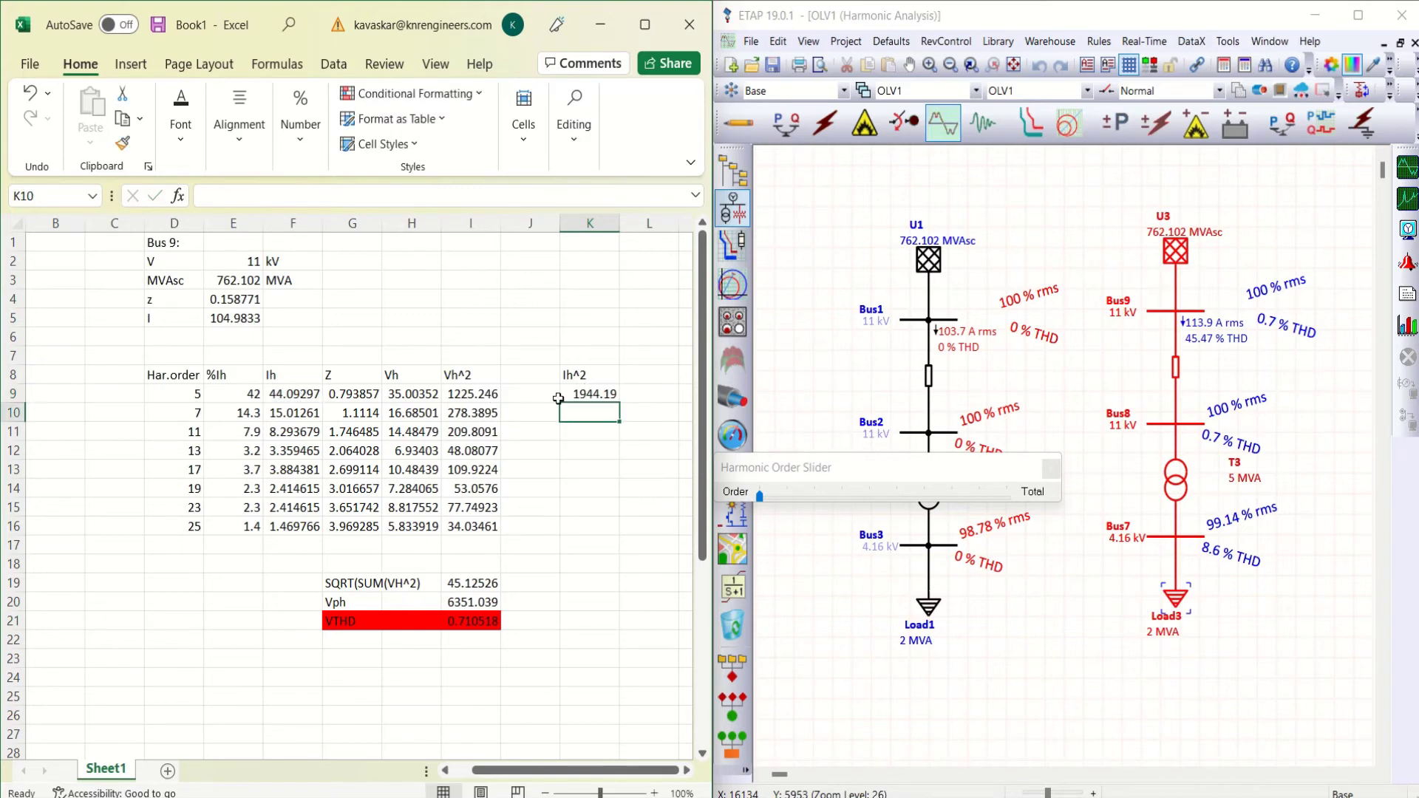
{"action": "left_click_drag", "start_coordinate": [620, 404], "coordinate": [608, 529]}
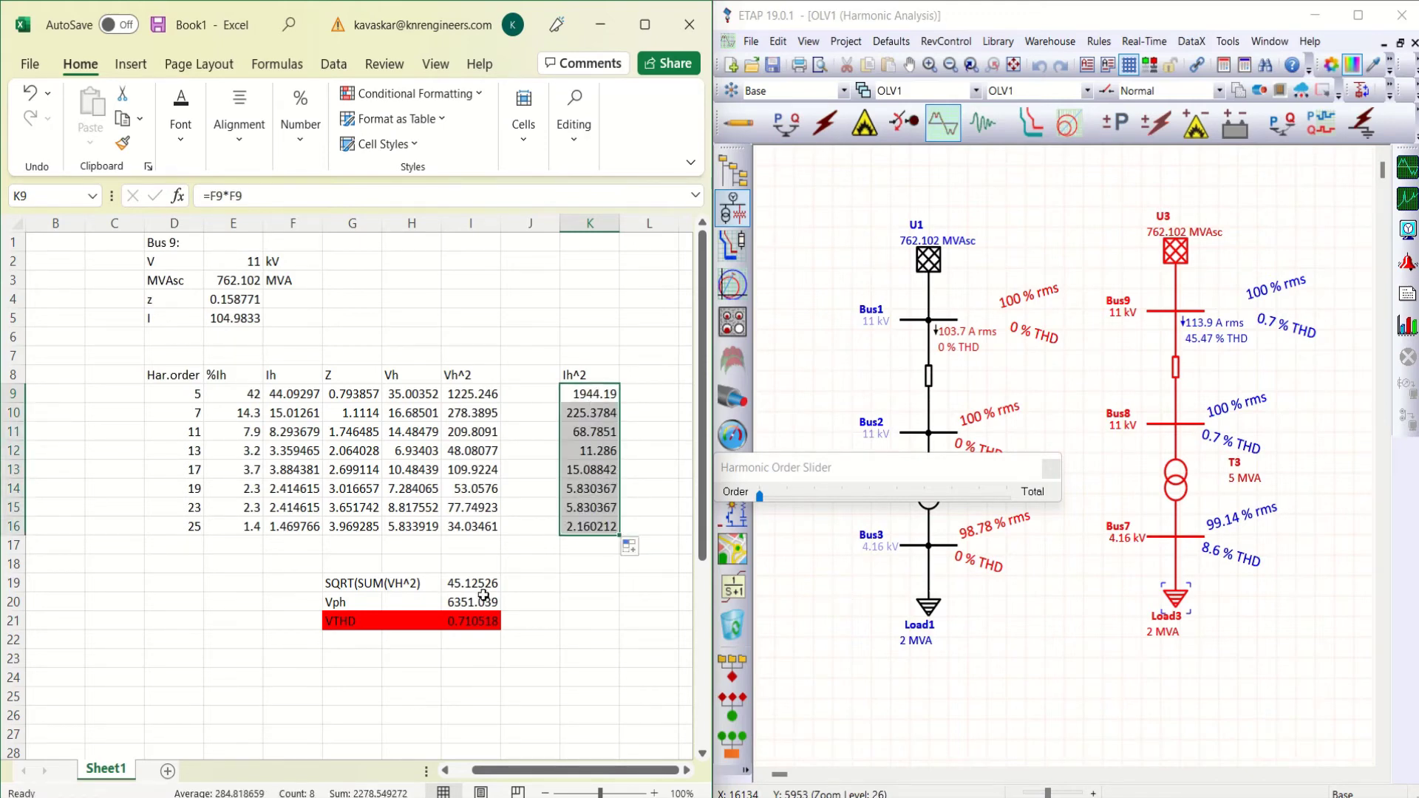
{"action": "left_click", "coordinate": [391, 584]}
Copy the three result labels from G19:G21 to L19:L21.
{"action": "left_click_drag", "start_coordinate": [346, 583], "coordinate": [352, 617]}
{"action": "key", "text": "ctrl+c"}
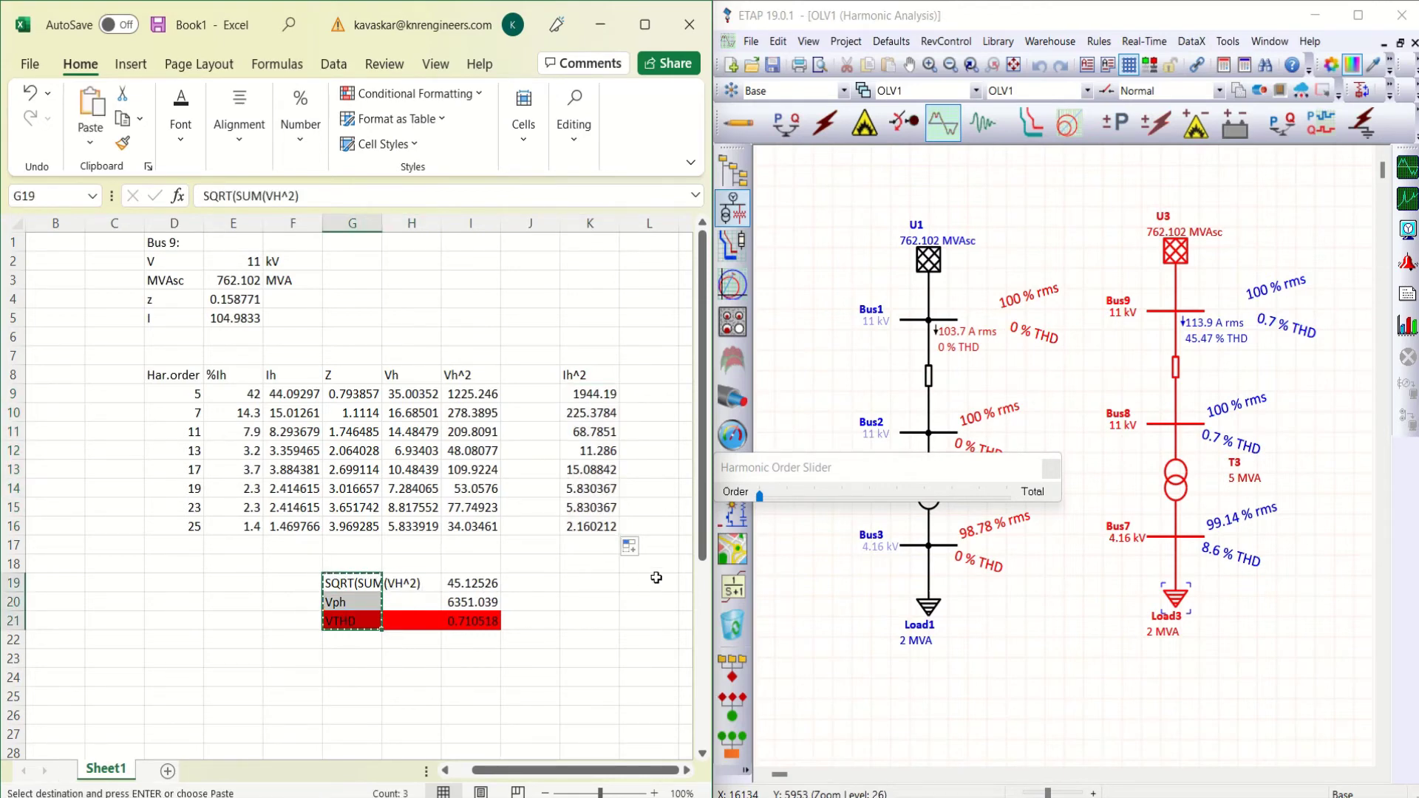
{"action": "left_click", "coordinate": [649, 583]}
{"action": "key", "text": "ctrl+v"}
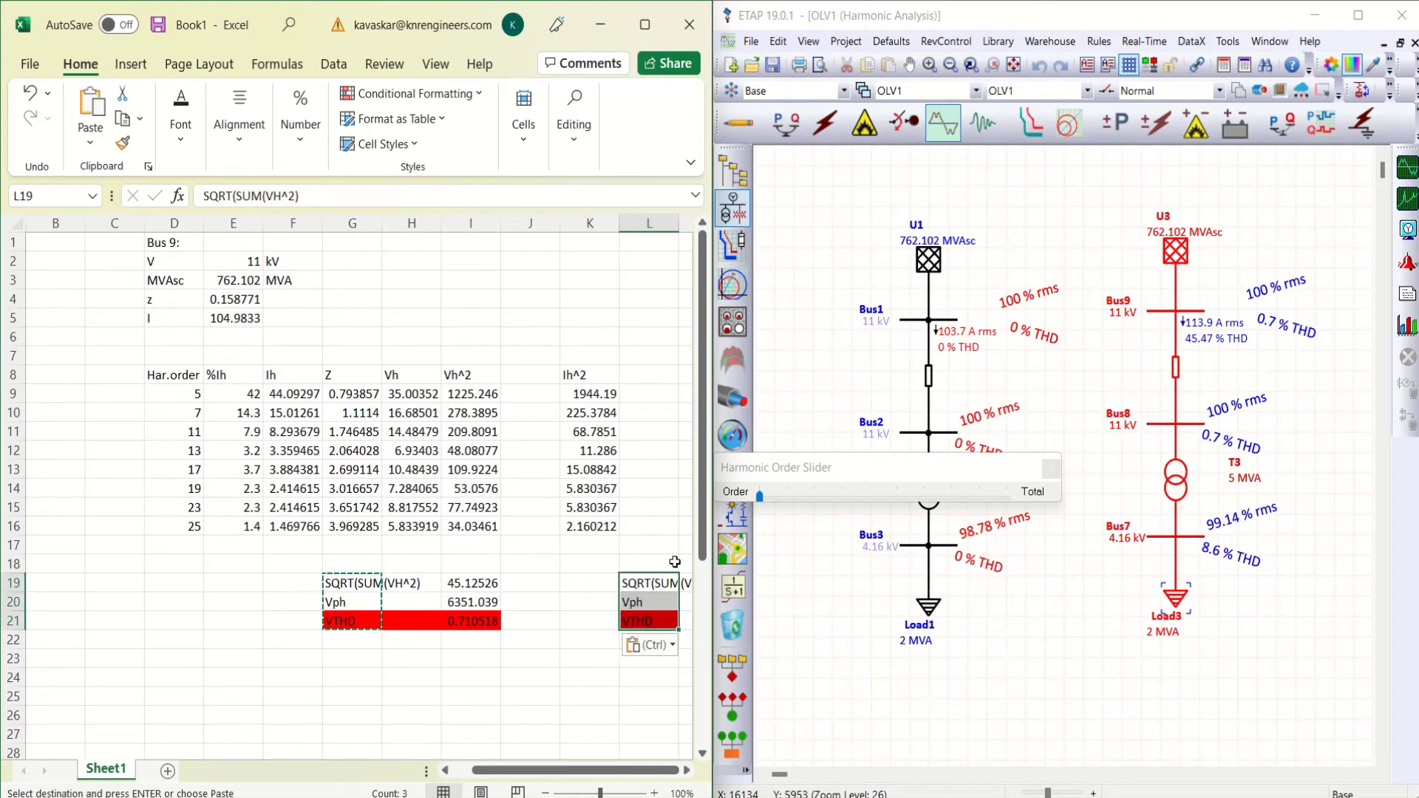
{"action": "left_click_drag", "start_coordinate": [540, 769], "coordinate": [575, 772]}
{"action": "key", "text": "Right"}
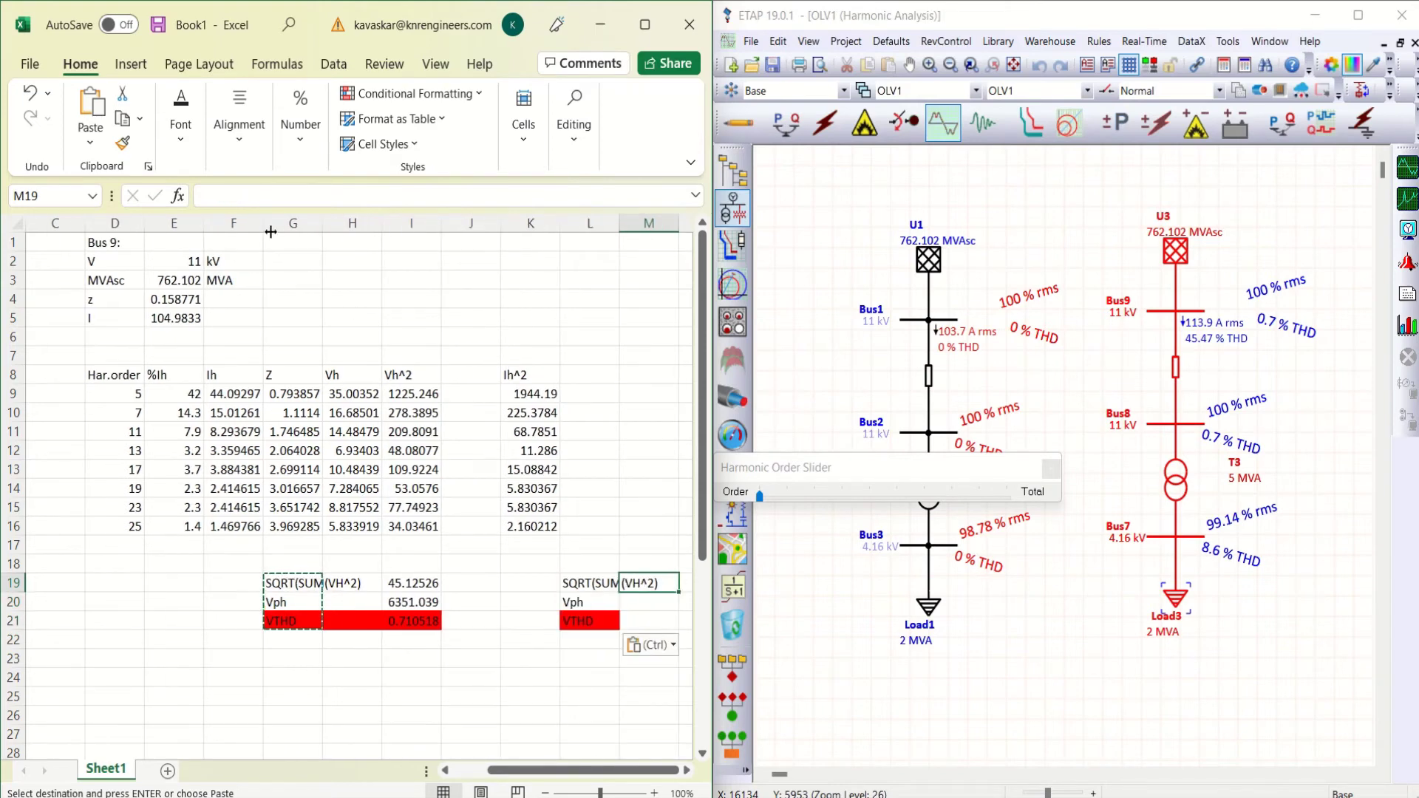
{"action": "key", "text": "Left"}
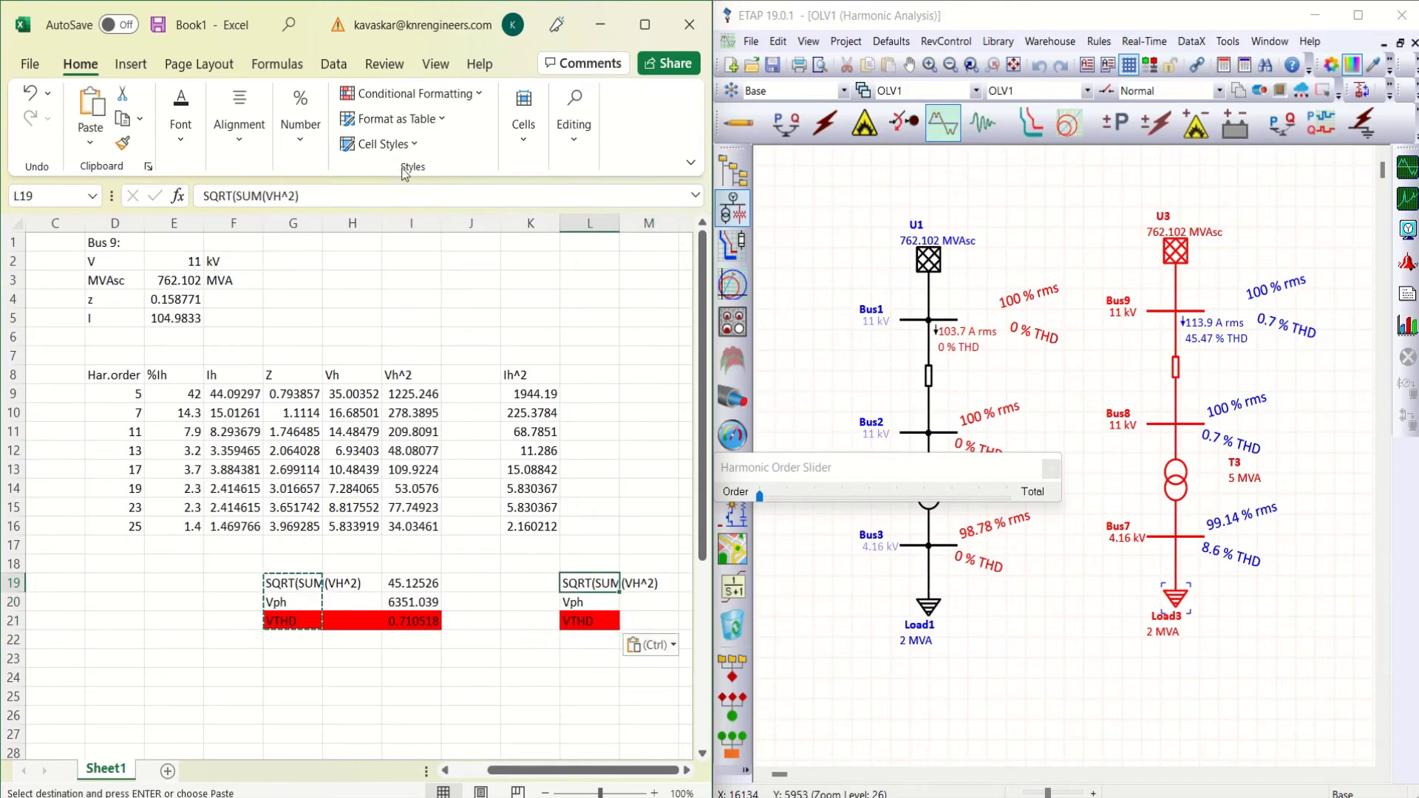
Rename the labels to SQRT(SUM(IH^2) and I, and set K20 to =E5 (104.9833).
{"action": "left_click", "coordinate": [277, 191]}
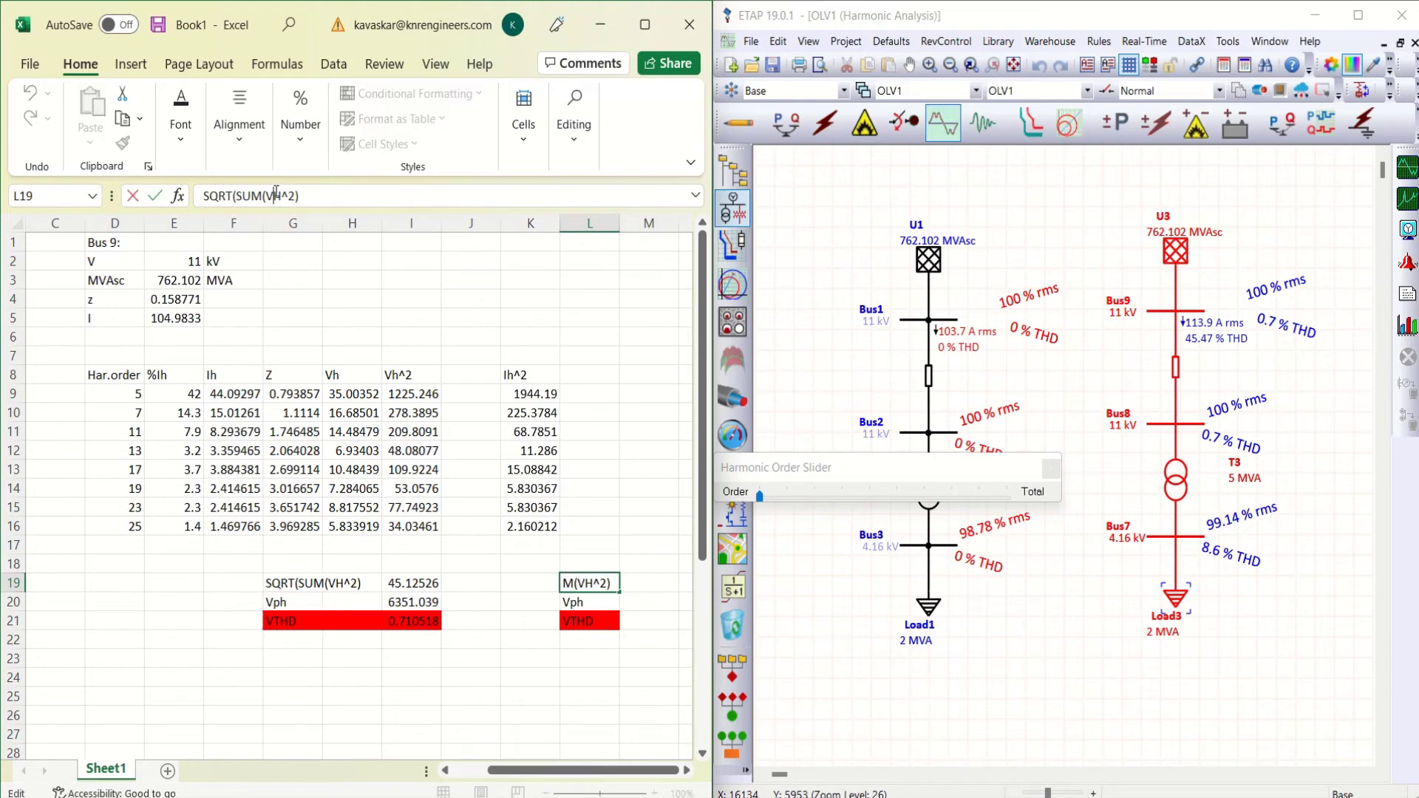
{"action": "key", "text": "BackSpace"}
{"action": "type", "text": "I"}
{"action": "left_click", "coordinate": [573, 603]}
{"action": "type", "text": "I"}
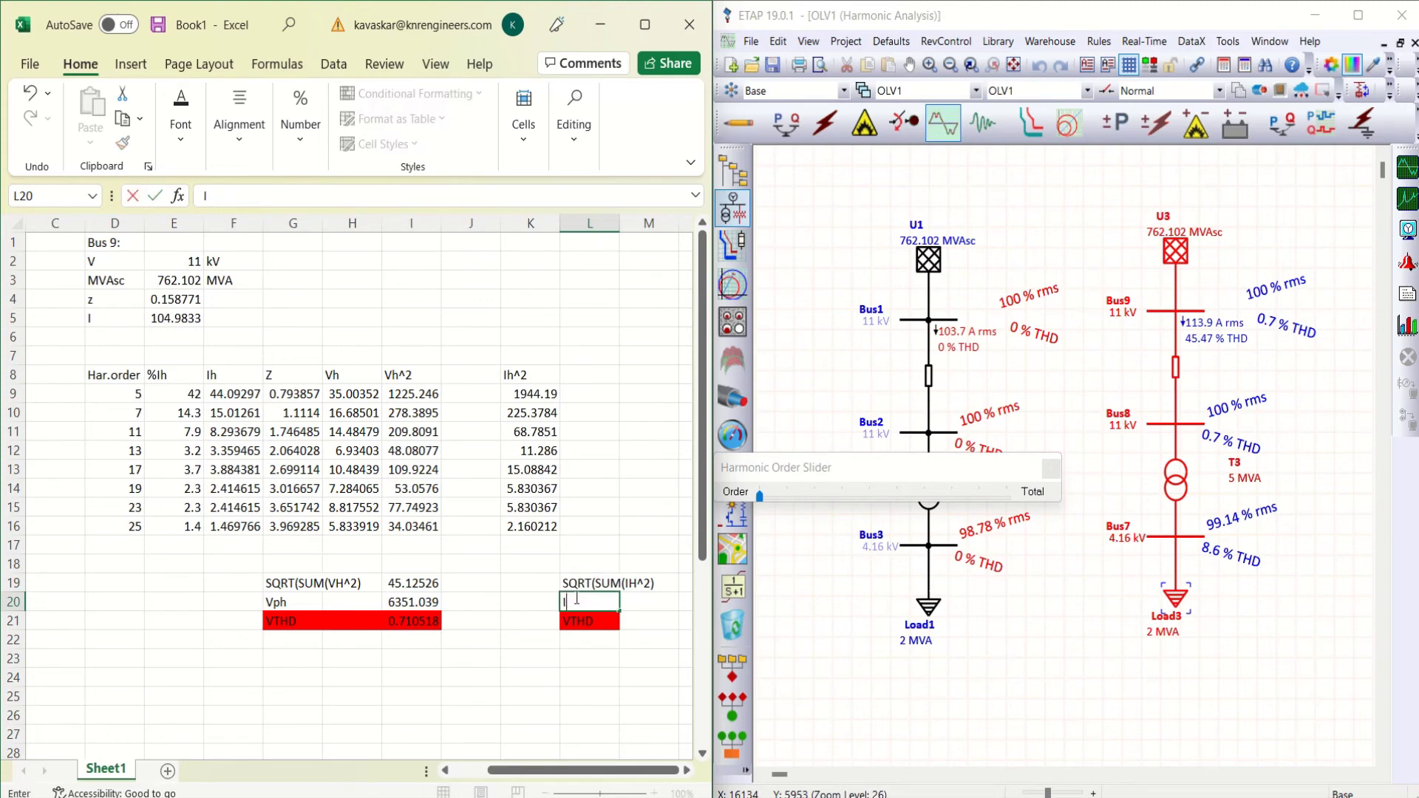
{"action": "left_click", "coordinate": [513, 602]}
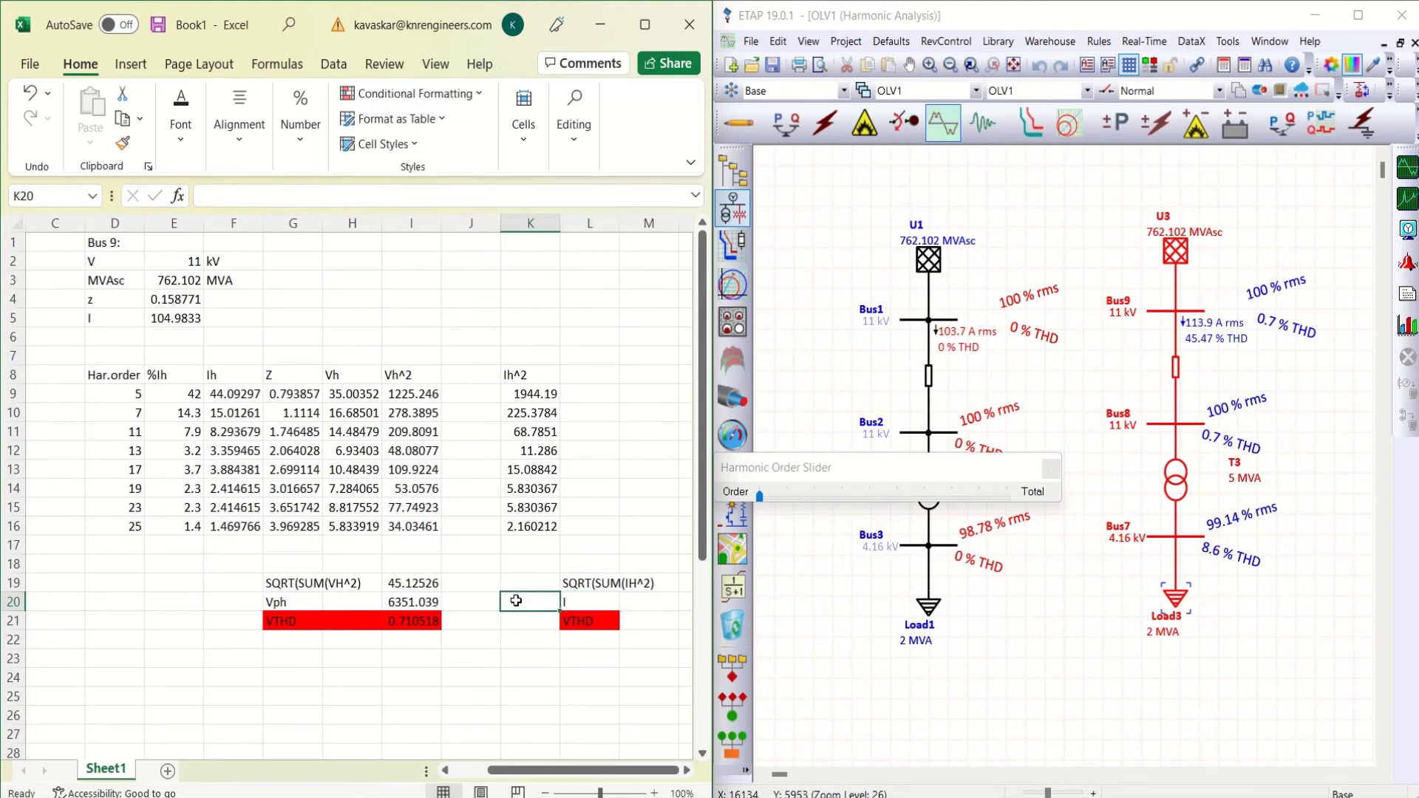
{"action": "type", "text": "="}
{"action": "left_click", "coordinate": [184, 317]}
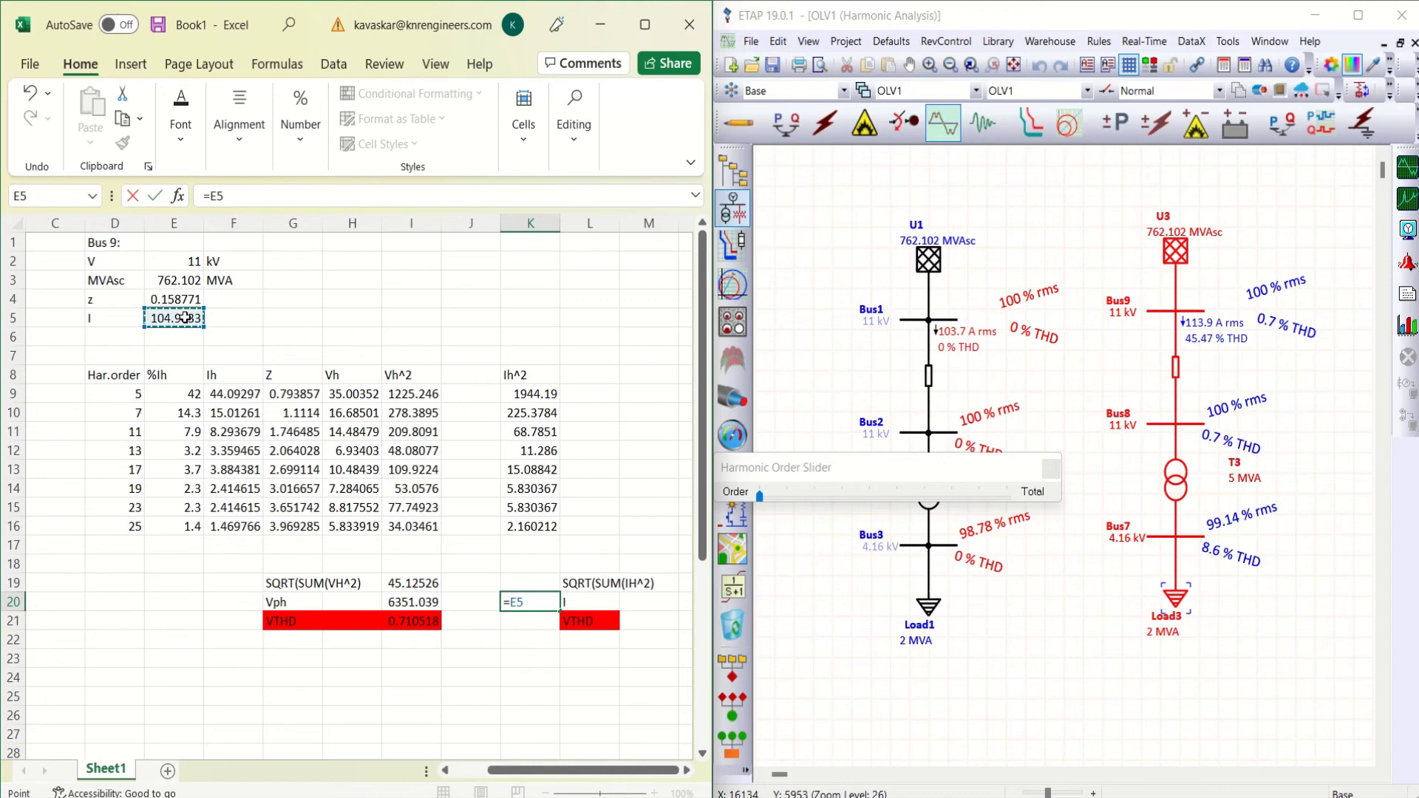
{"action": "key", "text": "Return"}
Extend the root-sum-square formula to K19 (47.73415) and clear J19.
{"action": "left_click", "coordinate": [526, 583]}
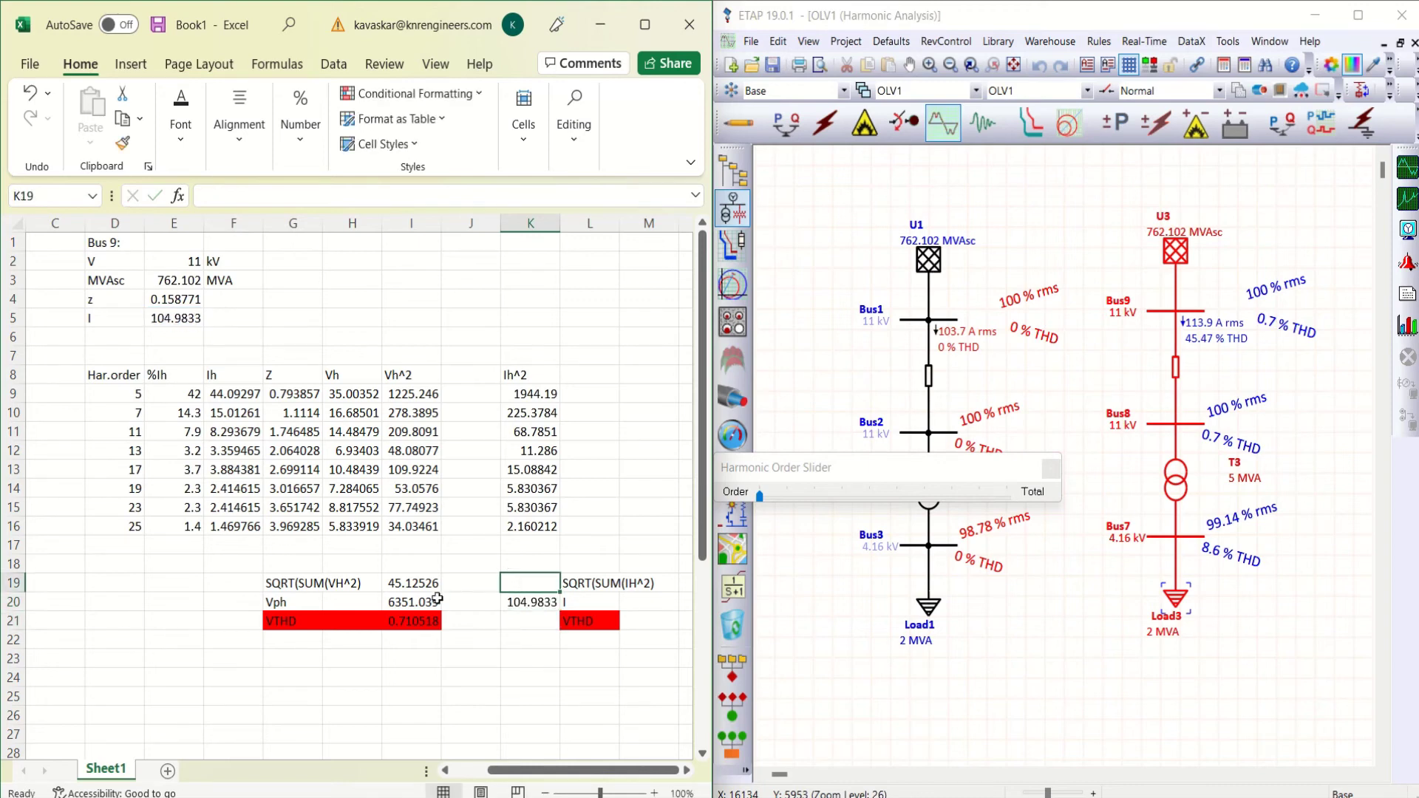
{"action": "left_click", "coordinate": [421, 586]}
{"action": "left_click_drag", "start_coordinate": [441, 592], "coordinate": [543, 589]}
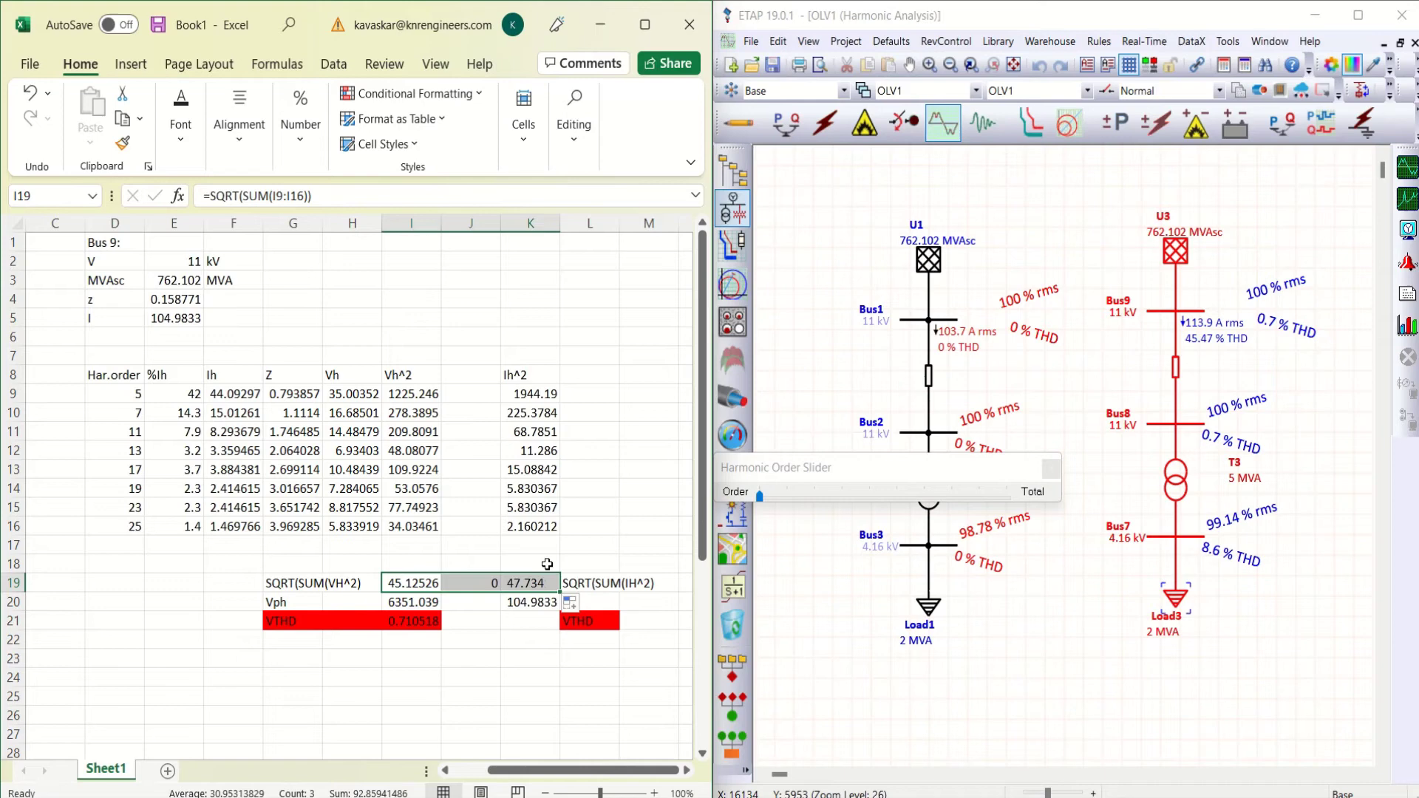
{"action": "left_click", "coordinate": [487, 584]}
{"action": "key", "text": "Delete"}
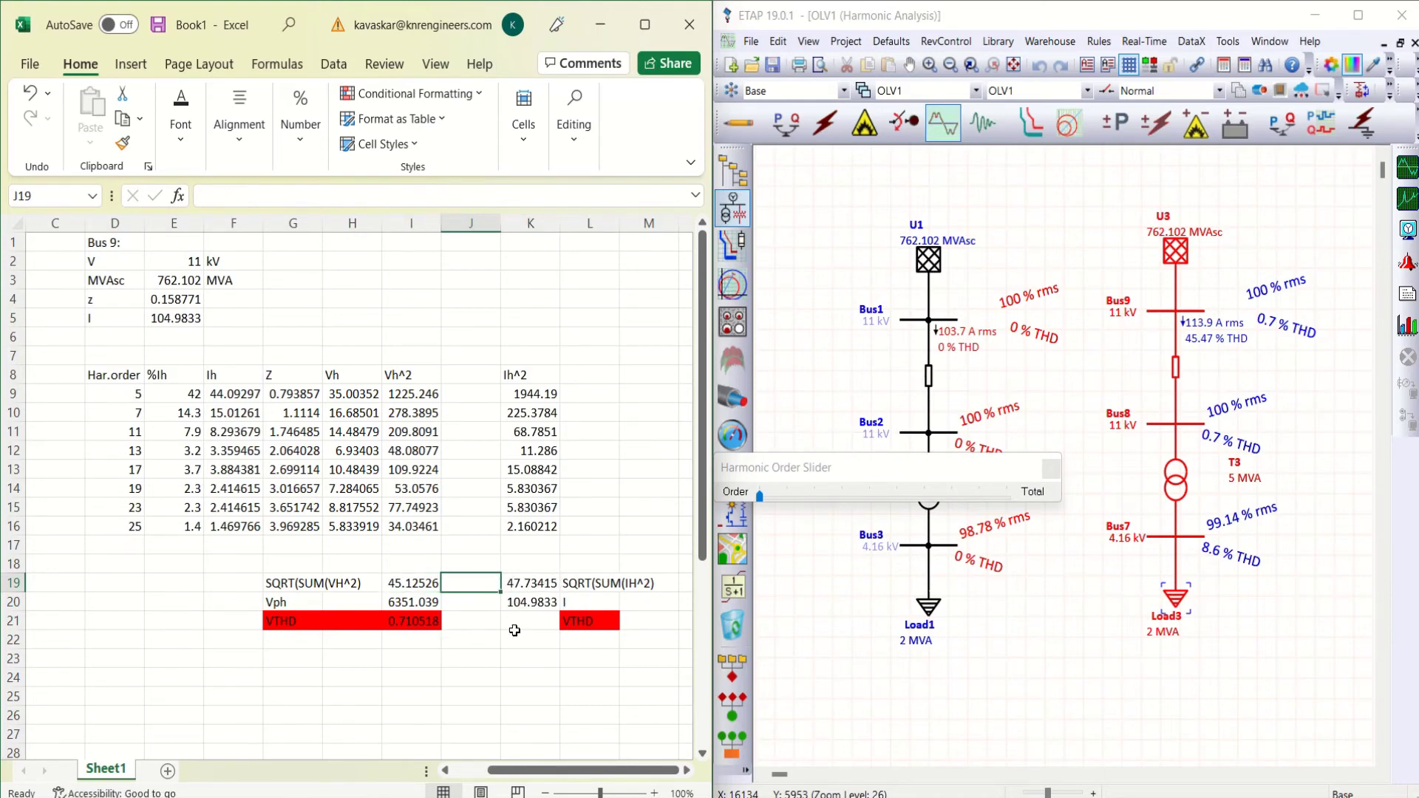
Rename the last label to ITHD, extend the THD formula to K21 (45.46834), and clear J21.
{"action": "left_click", "coordinate": [573, 624]}
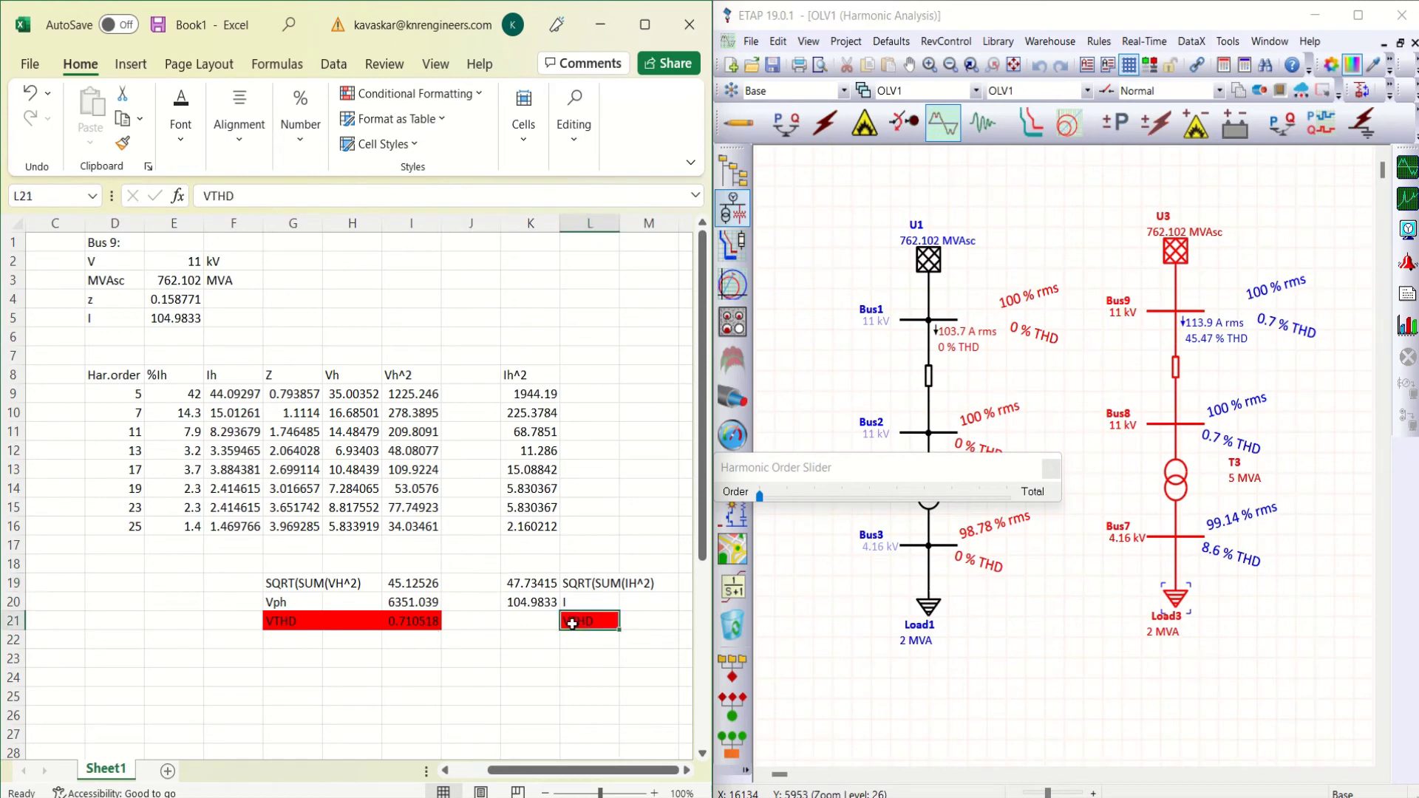
{"action": "left_click", "coordinate": [213, 198]}
{"action": "key", "text": "BackSpace"}
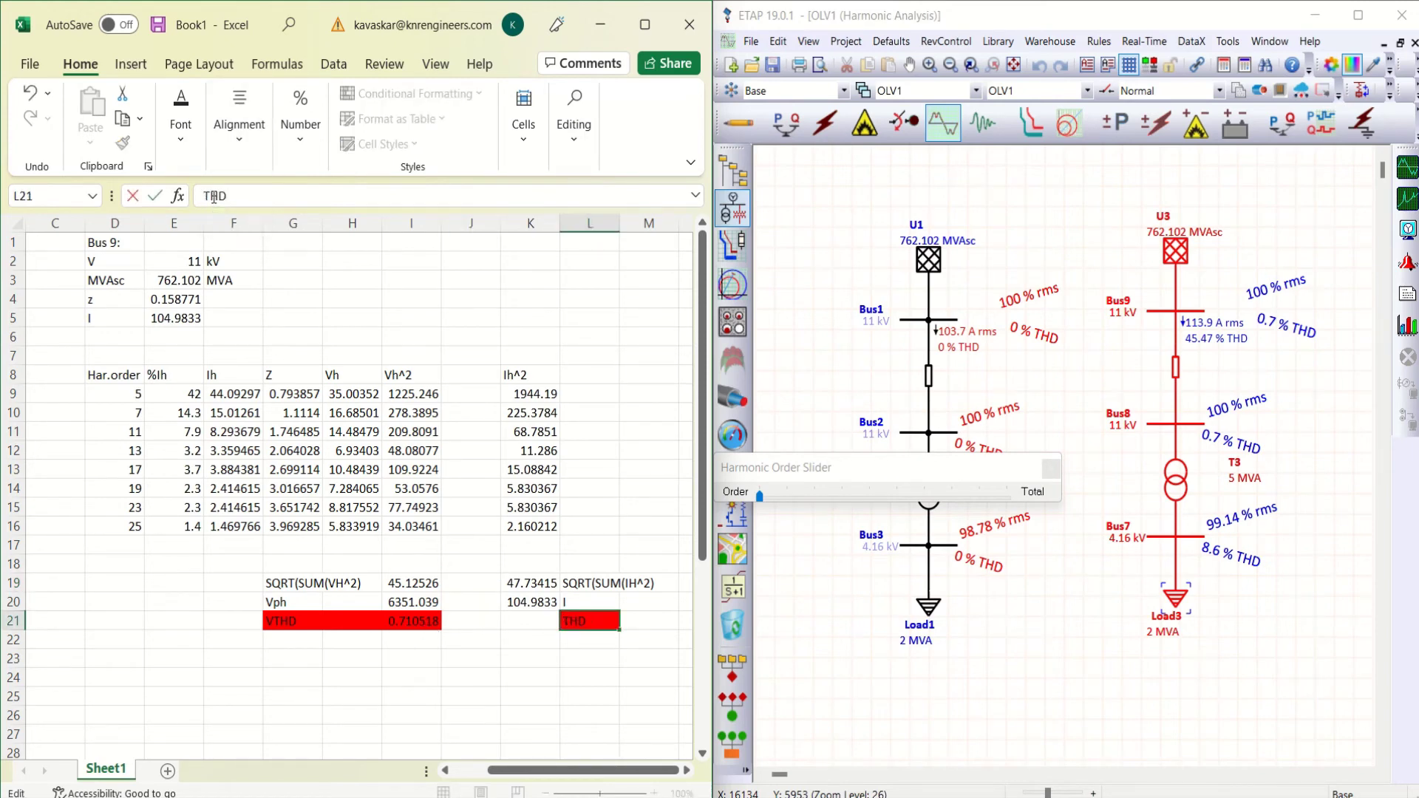
{"action": "type", "text": "I"}
{"action": "left_click", "coordinate": [427, 623]}
{"action": "left_click_drag", "start_coordinate": [441, 630], "coordinate": [556, 629]}
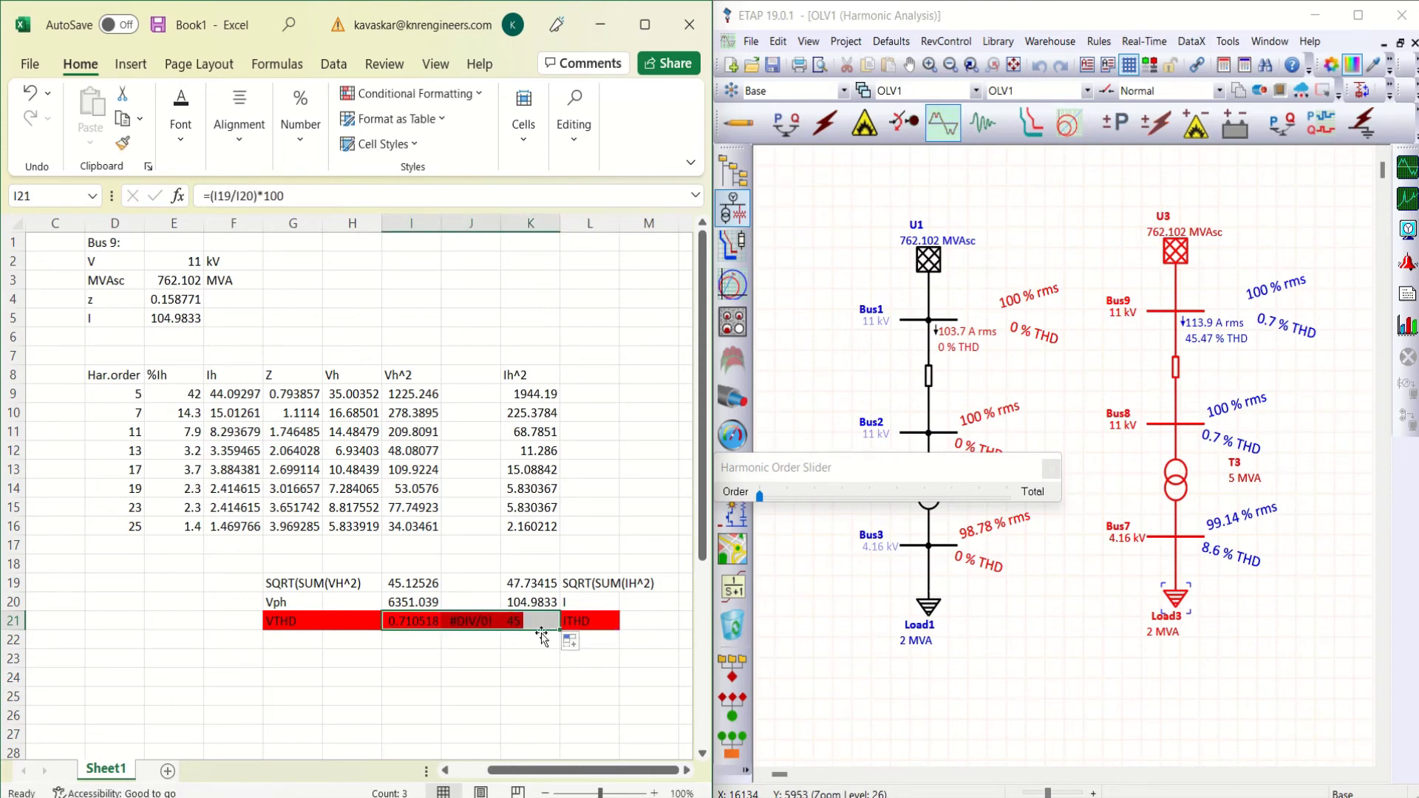
{"action": "left_click", "coordinate": [469, 622]}
{"action": "key", "text": "Delete"}
{"action": "left_click", "coordinate": [545, 643]}
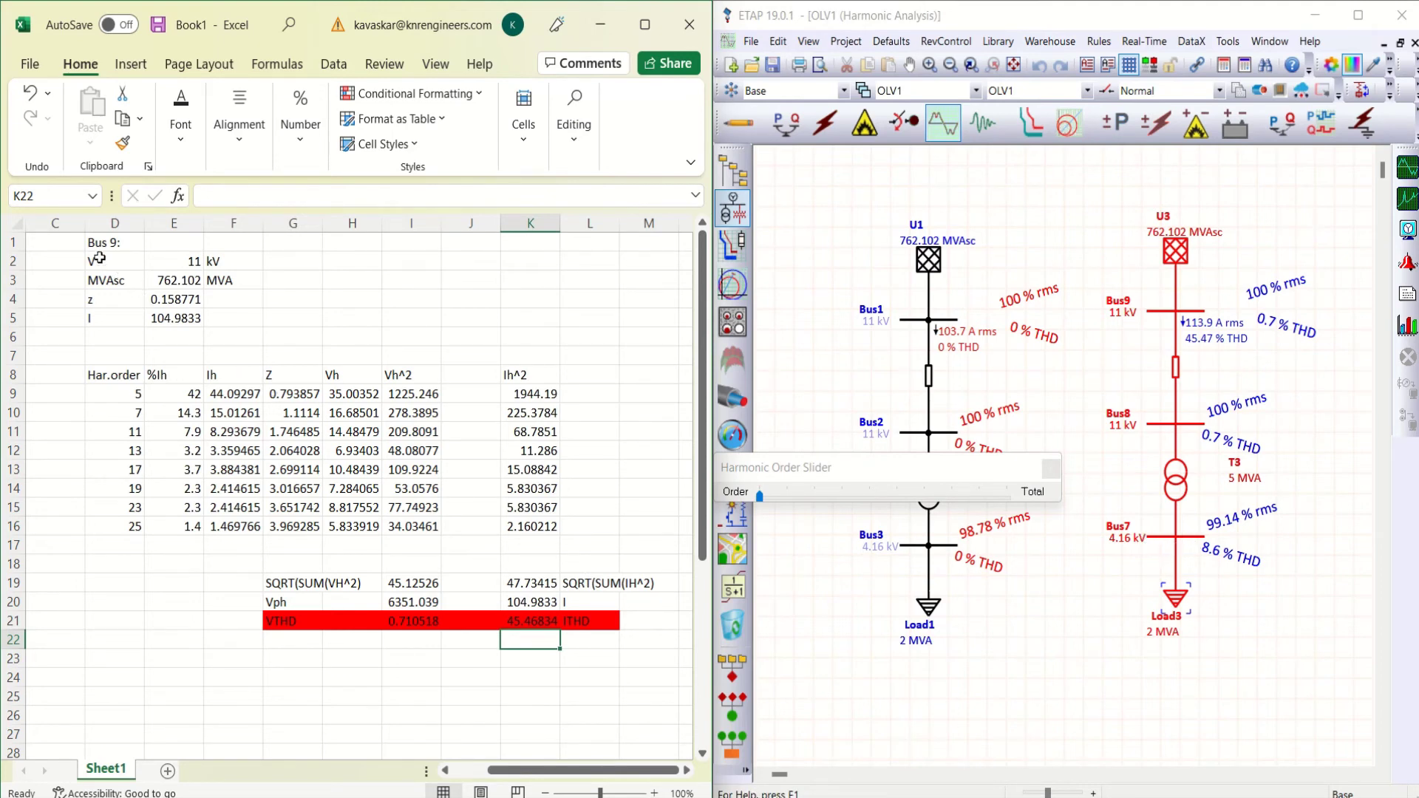
Copy the Bus 9 block D1:M21 and paste it at D27.
{"action": "left_click_drag", "start_coordinate": [96, 245], "coordinate": [623, 625]}
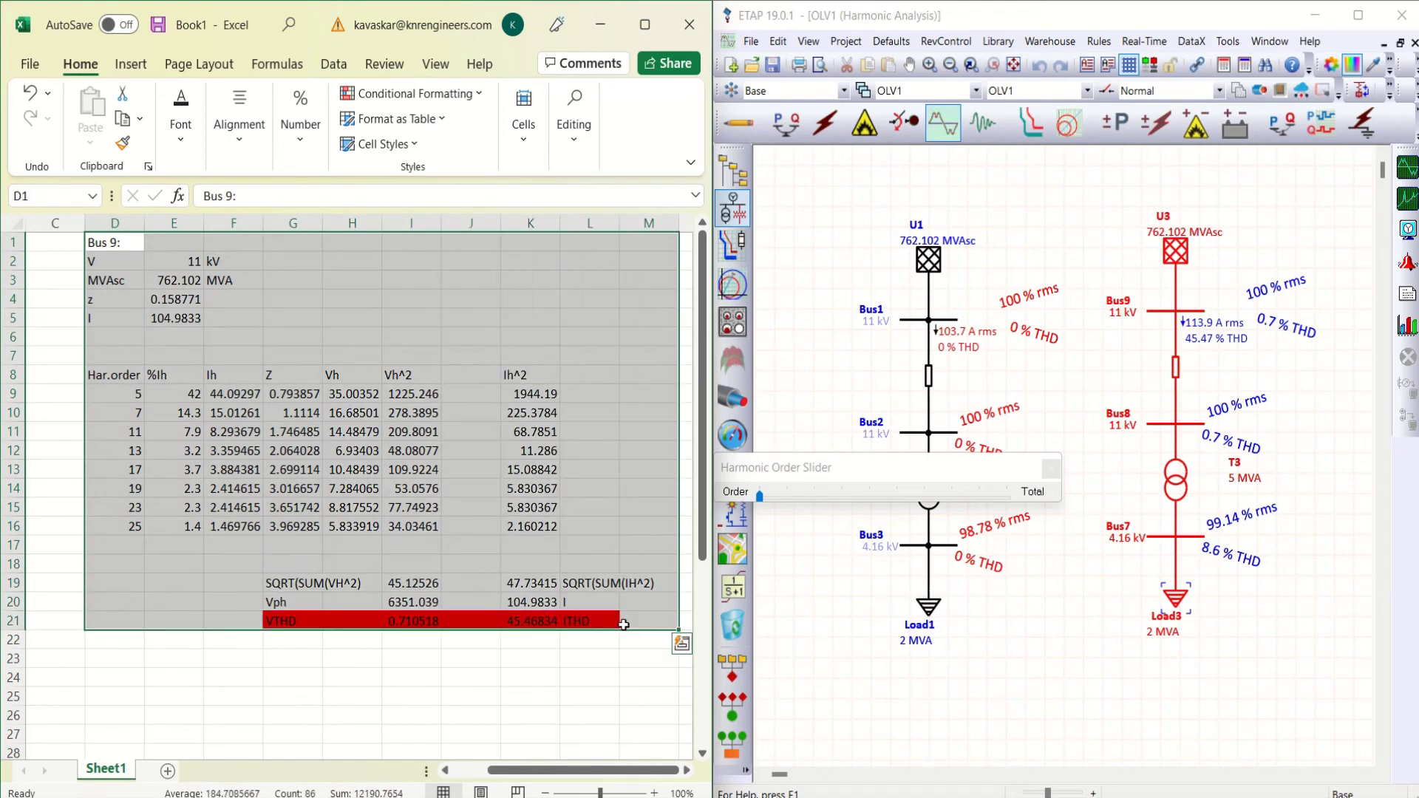
{"action": "key", "text": "ctrl+c"}
{"action": "scroll", "coordinate": [443, 591], "scroll_direction": "down", "scroll_amount": 3}
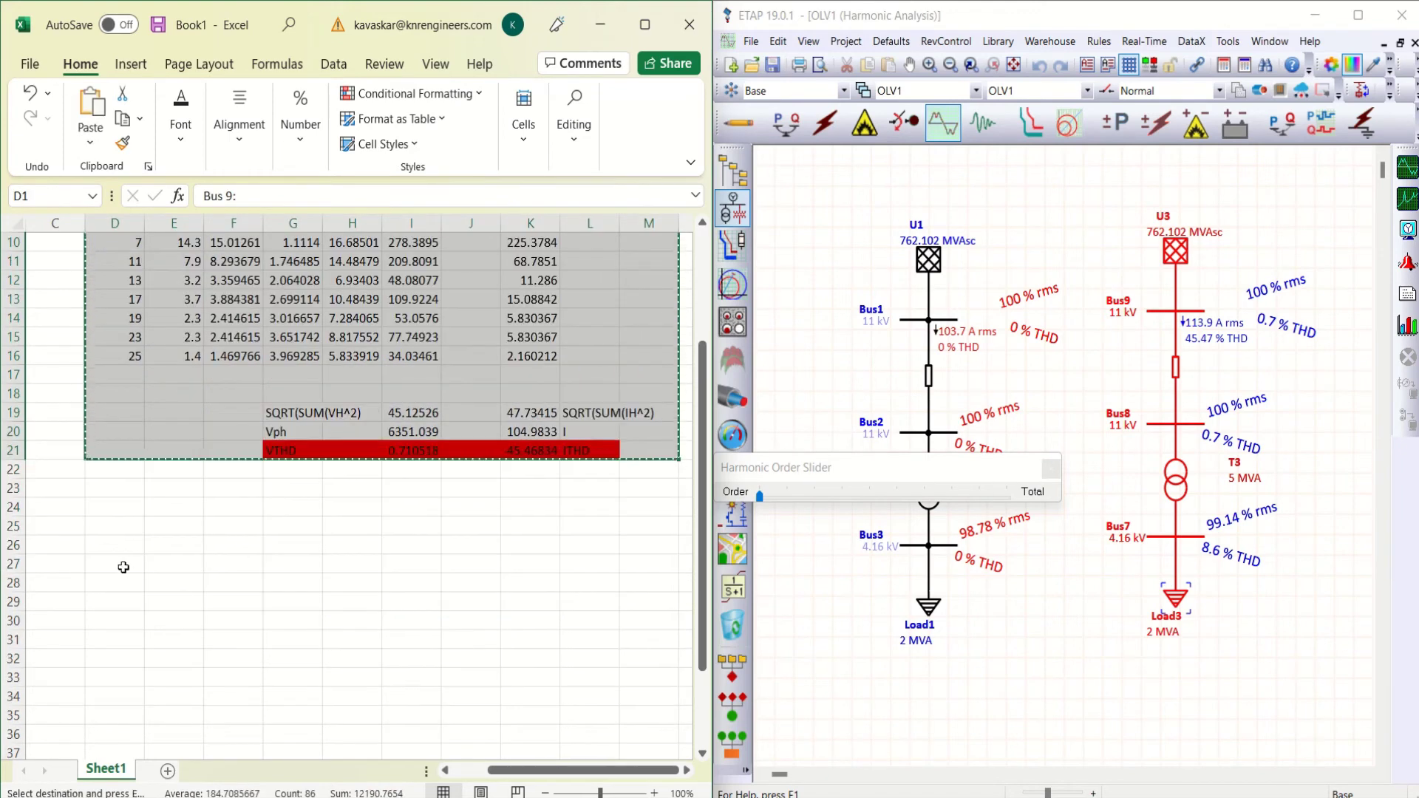
{"action": "left_click", "coordinate": [124, 566]}
{"action": "right_click", "coordinate": [123, 567]}
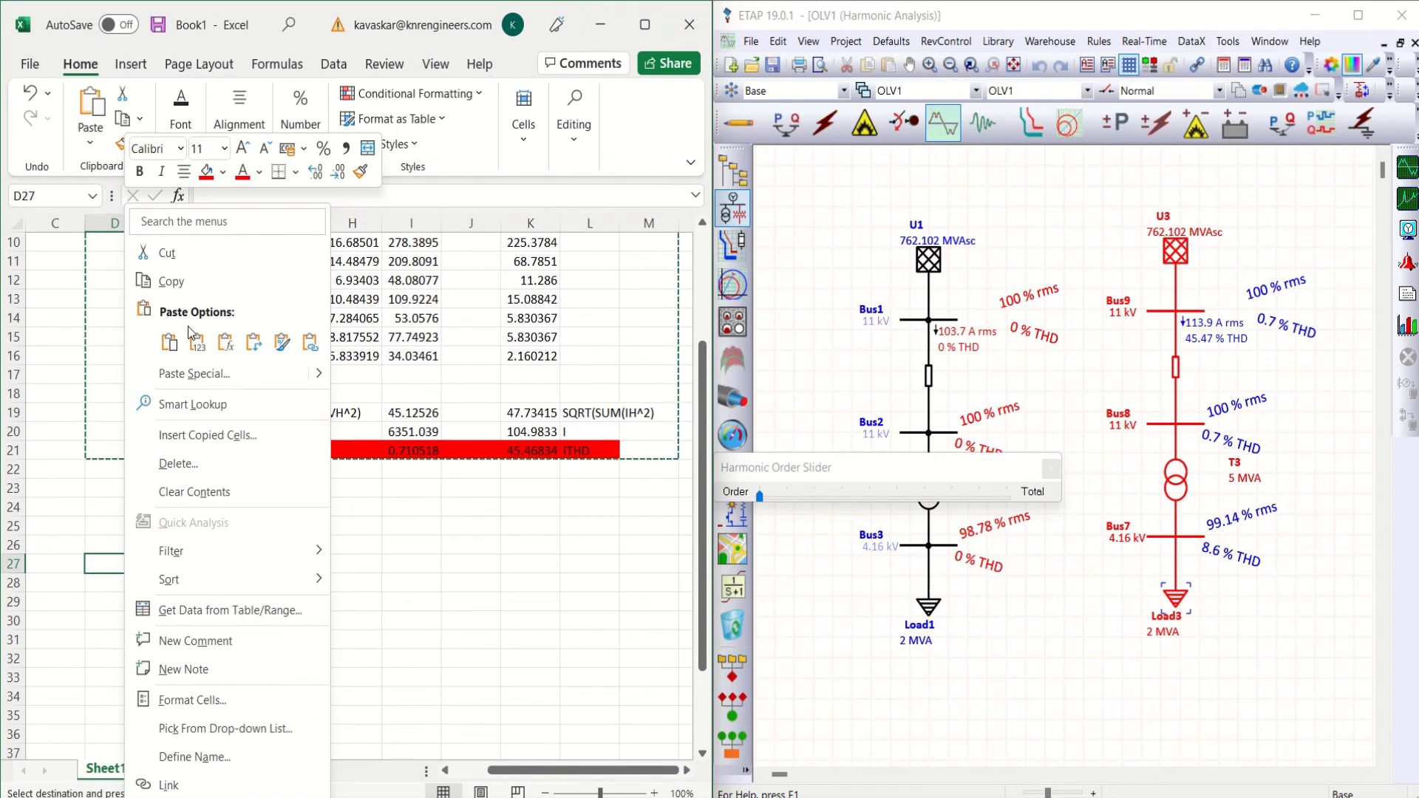
{"action": "left_click", "coordinate": [224, 341]}
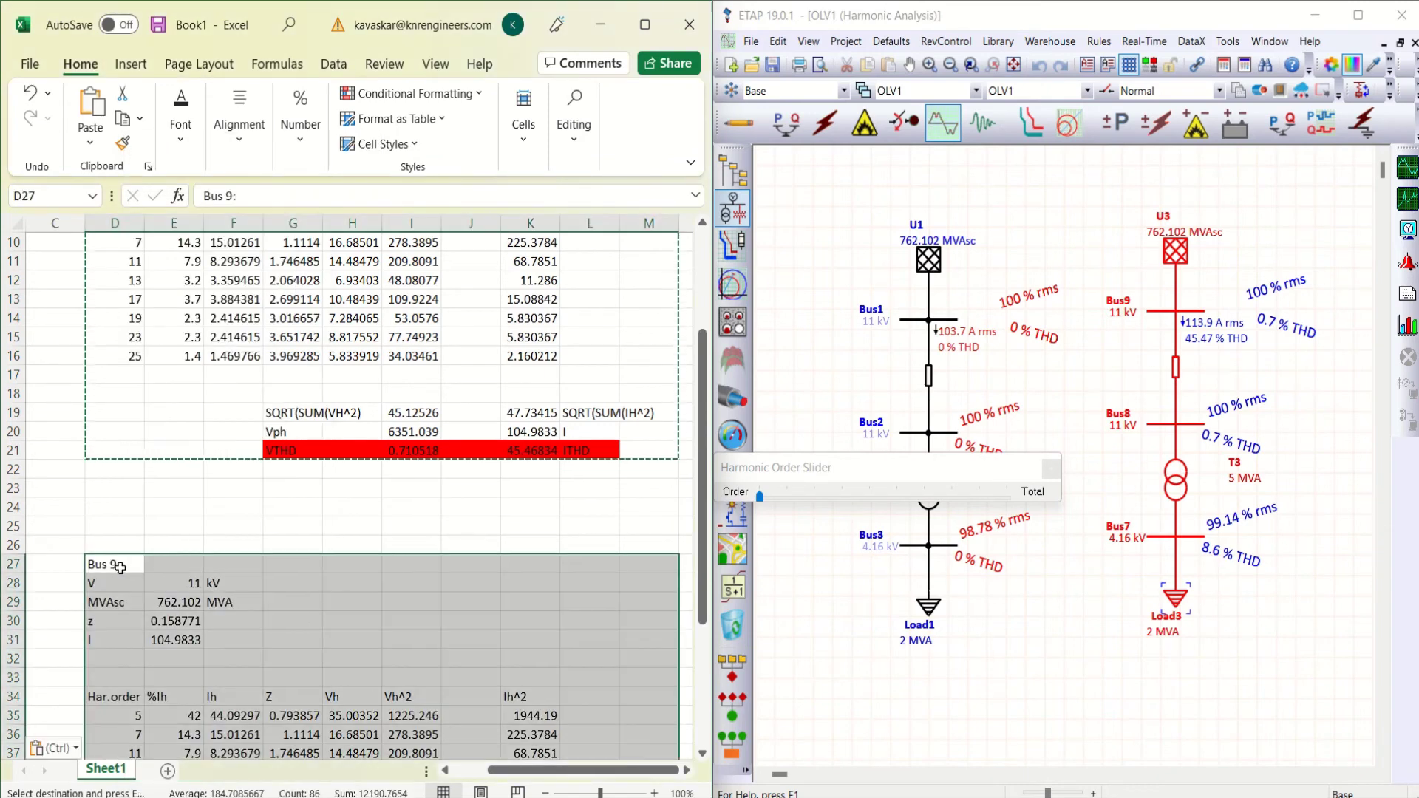
{"action": "left_click", "coordinate": [113, 566]}
Retitle the copied block's heading in D27 to Bus 7:.
{"action": "left_click", "coordinate": [232, 196]}
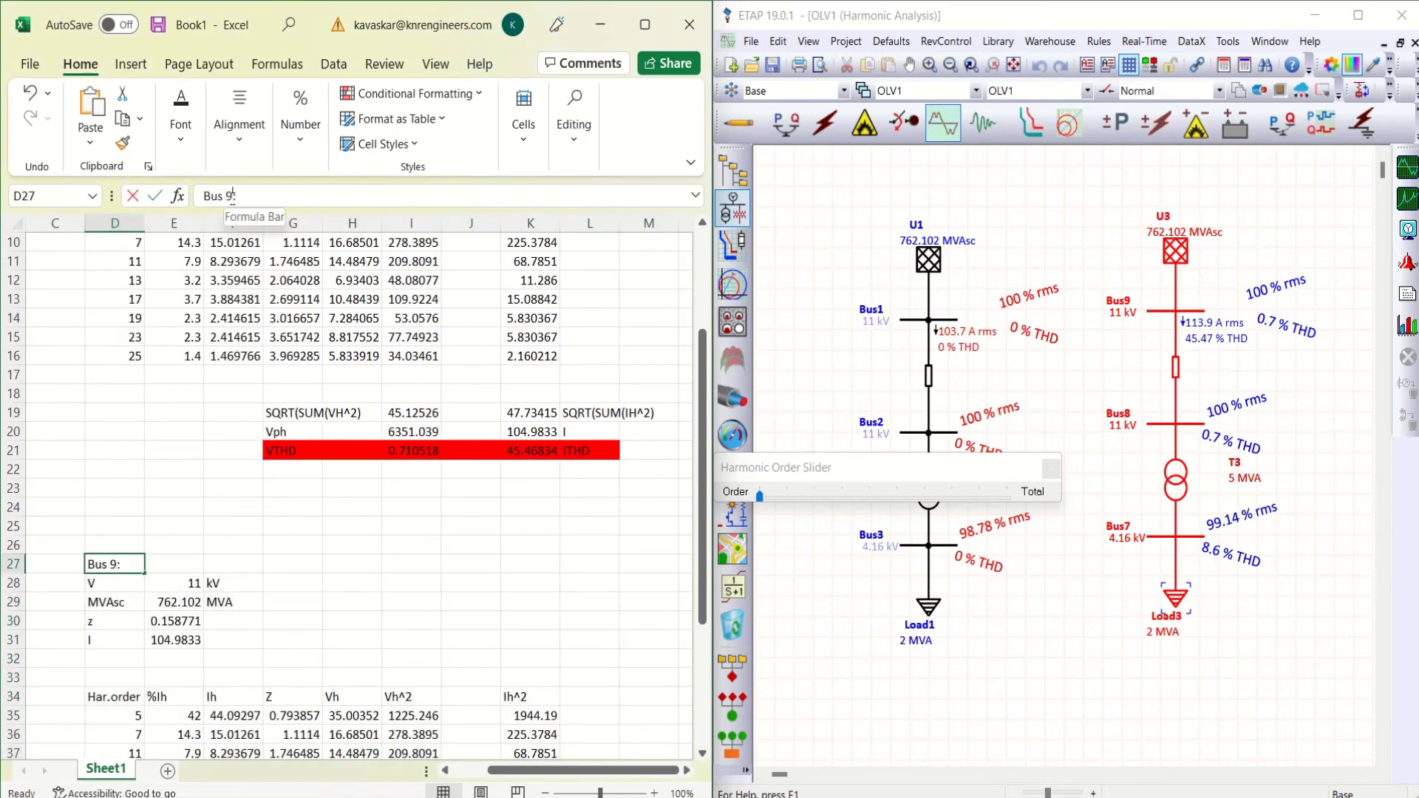
{"action": "key", "text": "BackSpace"}
{"action": "type", "text": "7"}
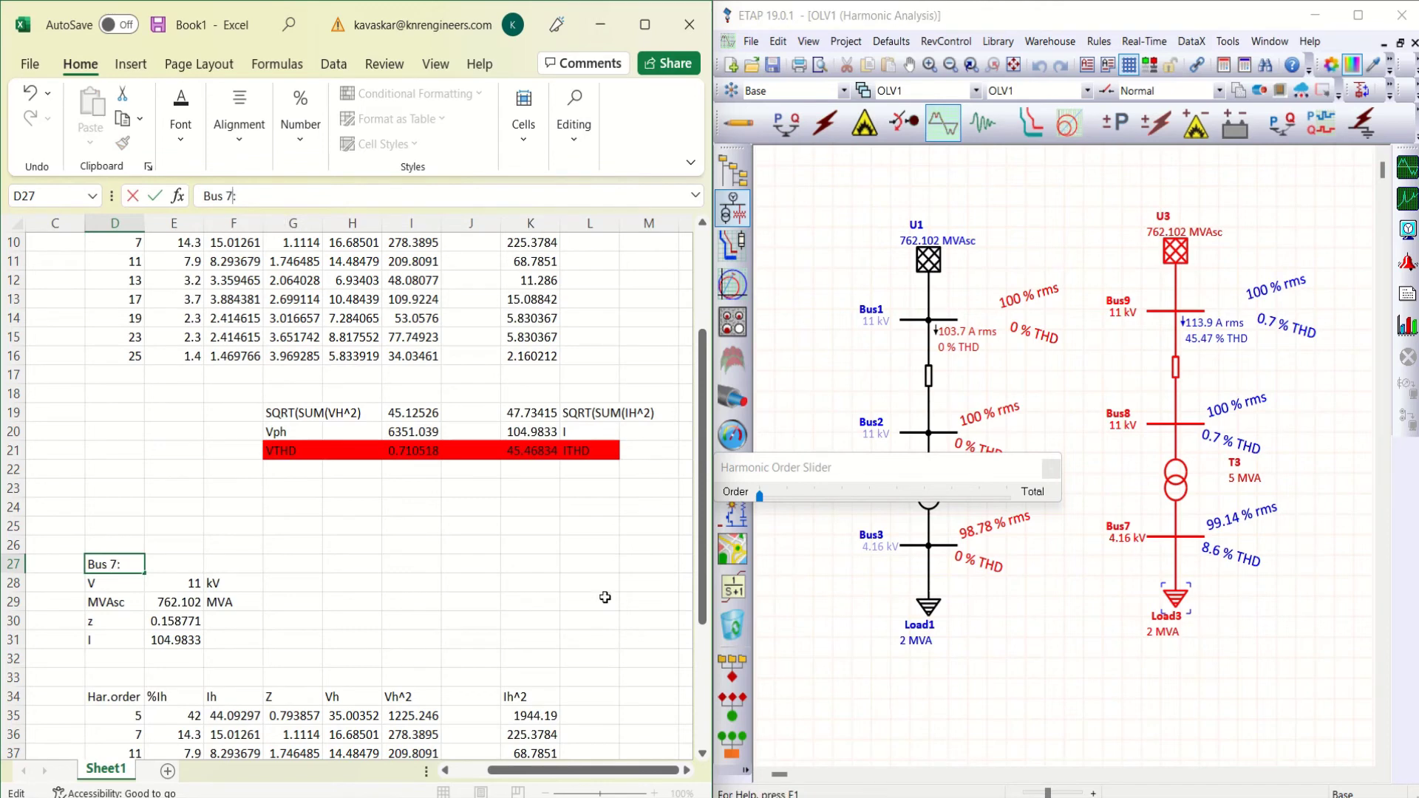
{"action": "scroll", "coordinate": [574, 555], "scroll_direction": "down", "scroll_amount": 2}
{"action": "scroll", "coordinate": [575, 556], "scroll_direction": "down", "scroll_amount": 2}
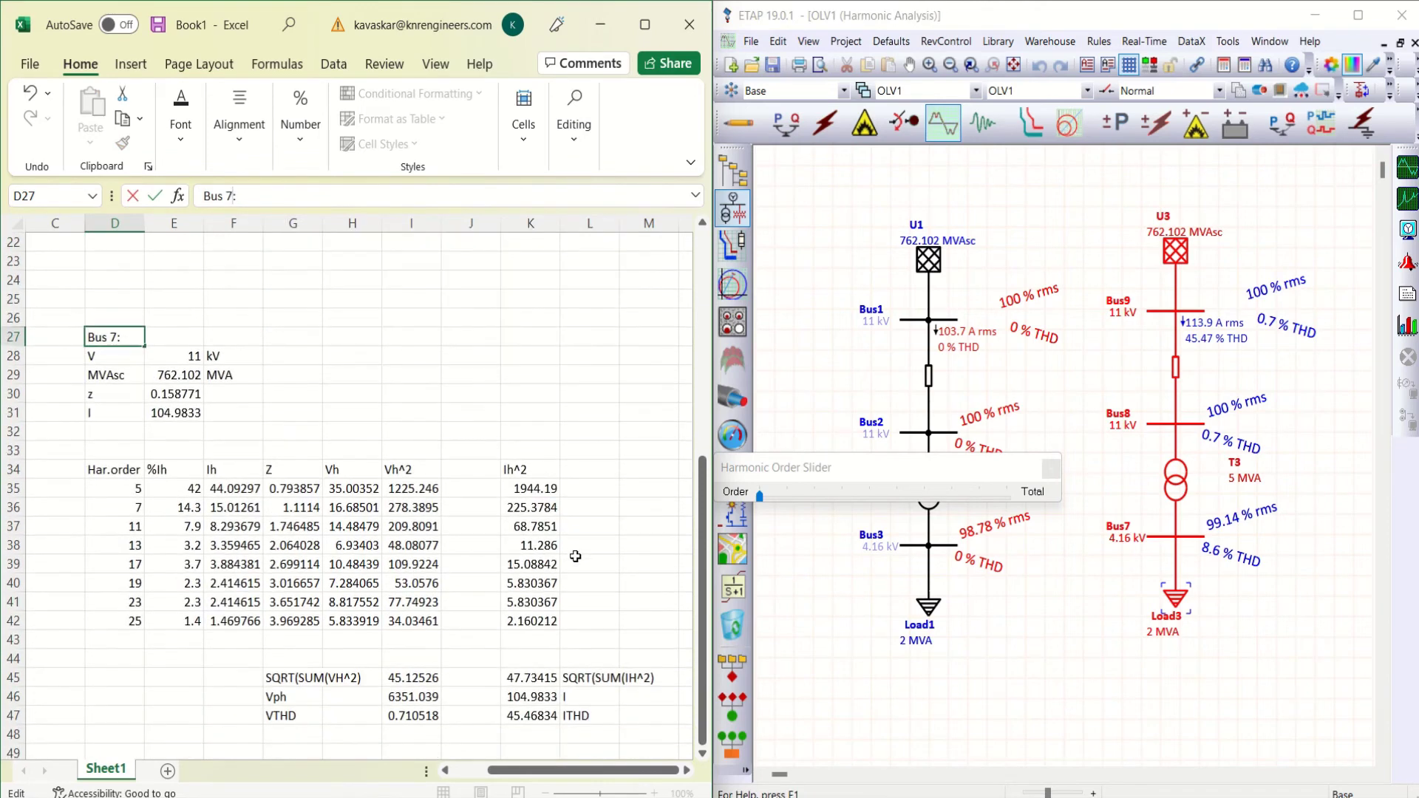
Clear K34:L47 and enter 4.16 kV in E28, recalculating VTHD to 1.878773.
{"action": "left_click", "coordinate": [521, 470]}
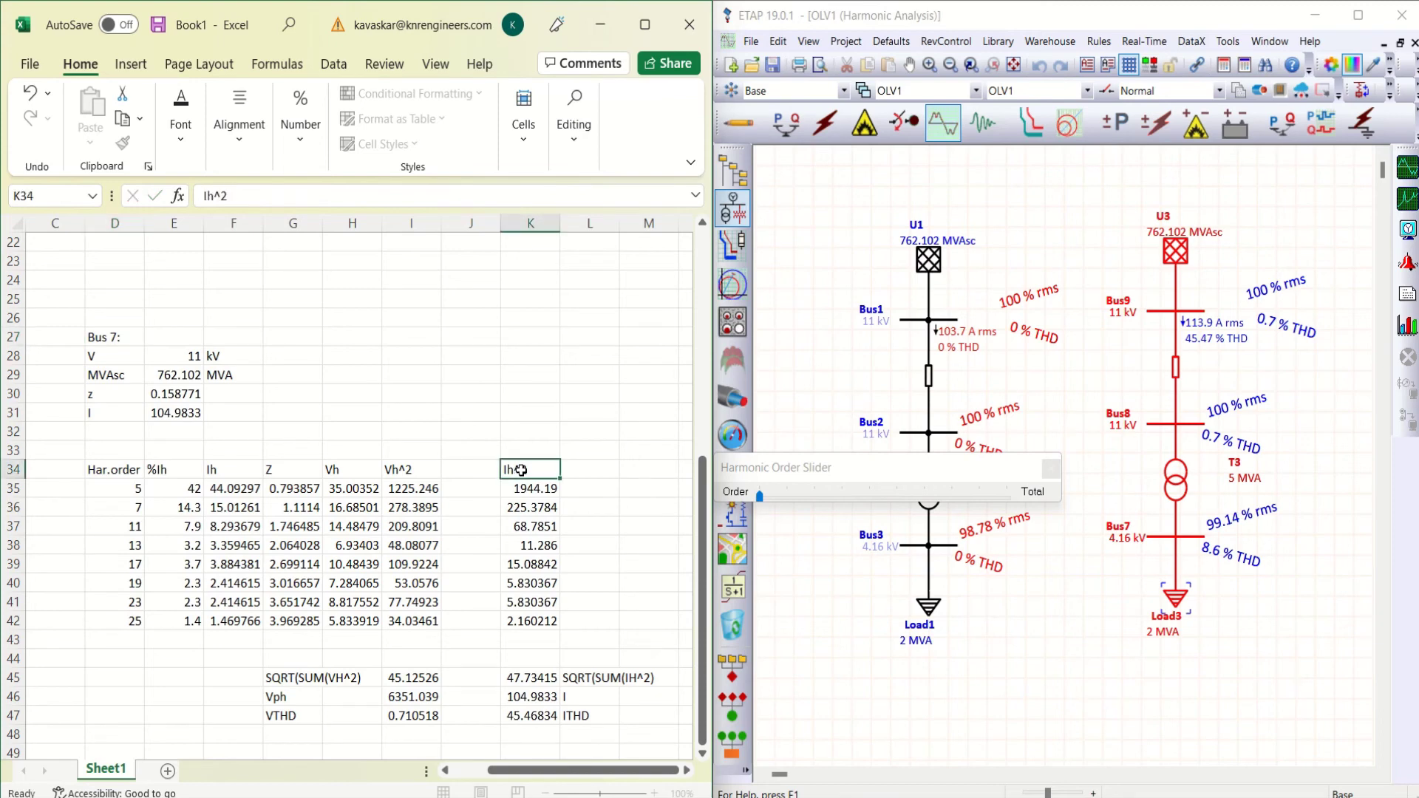
{"action": "left_click_drag", "start_coordinate": [523, 481], "coordinate": [570, 718]}
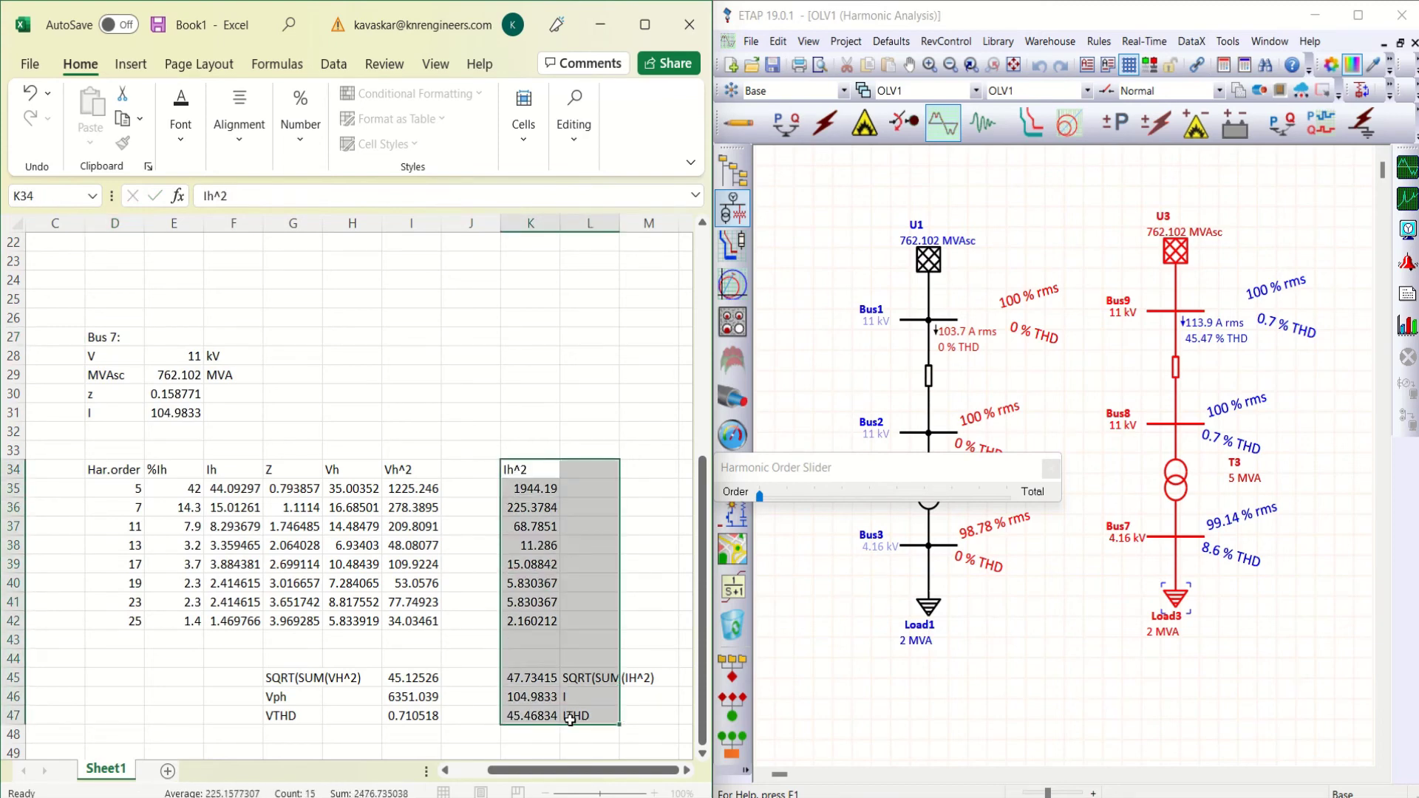
{"action": "key", "text": "Delete"}
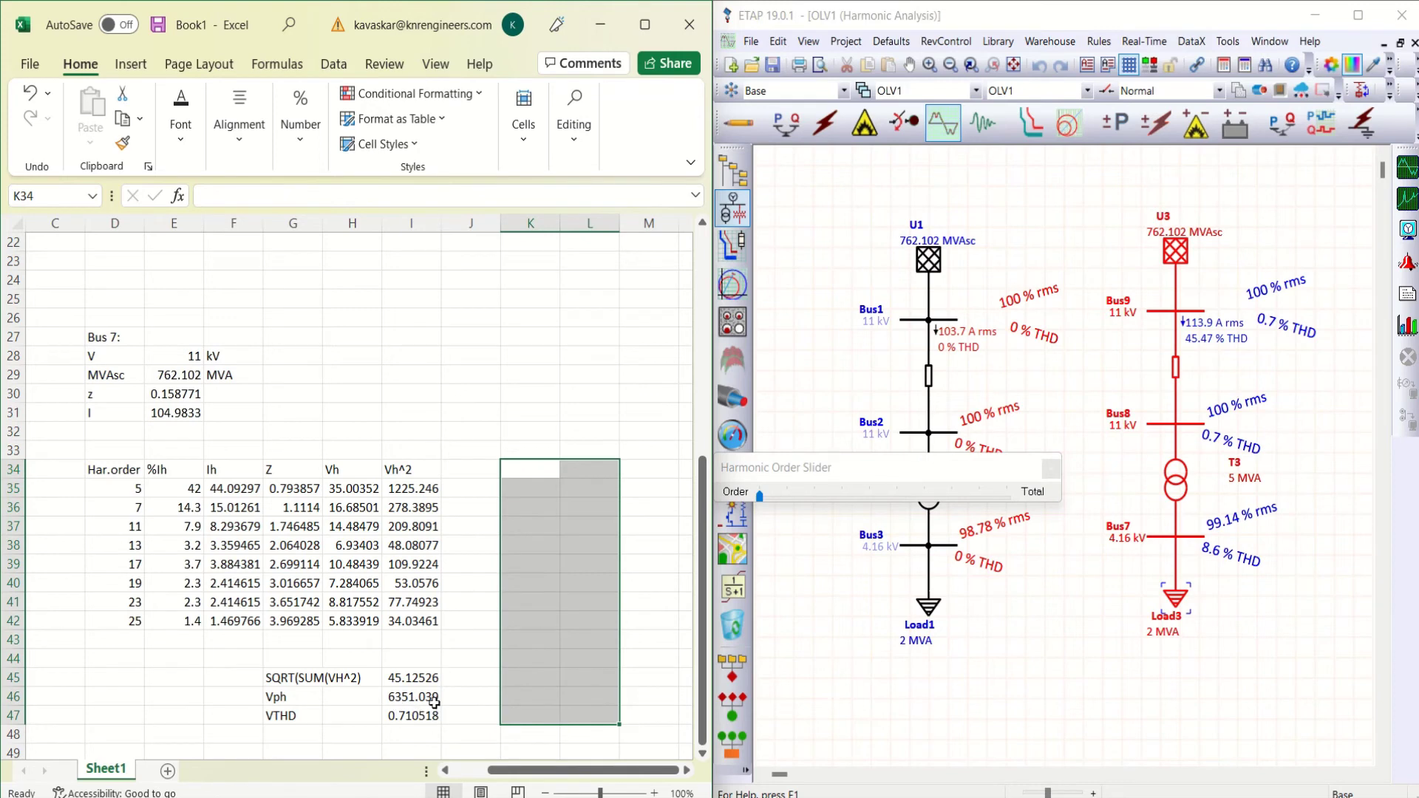
{"action": "left_click", "coordinate": [185, 359]}
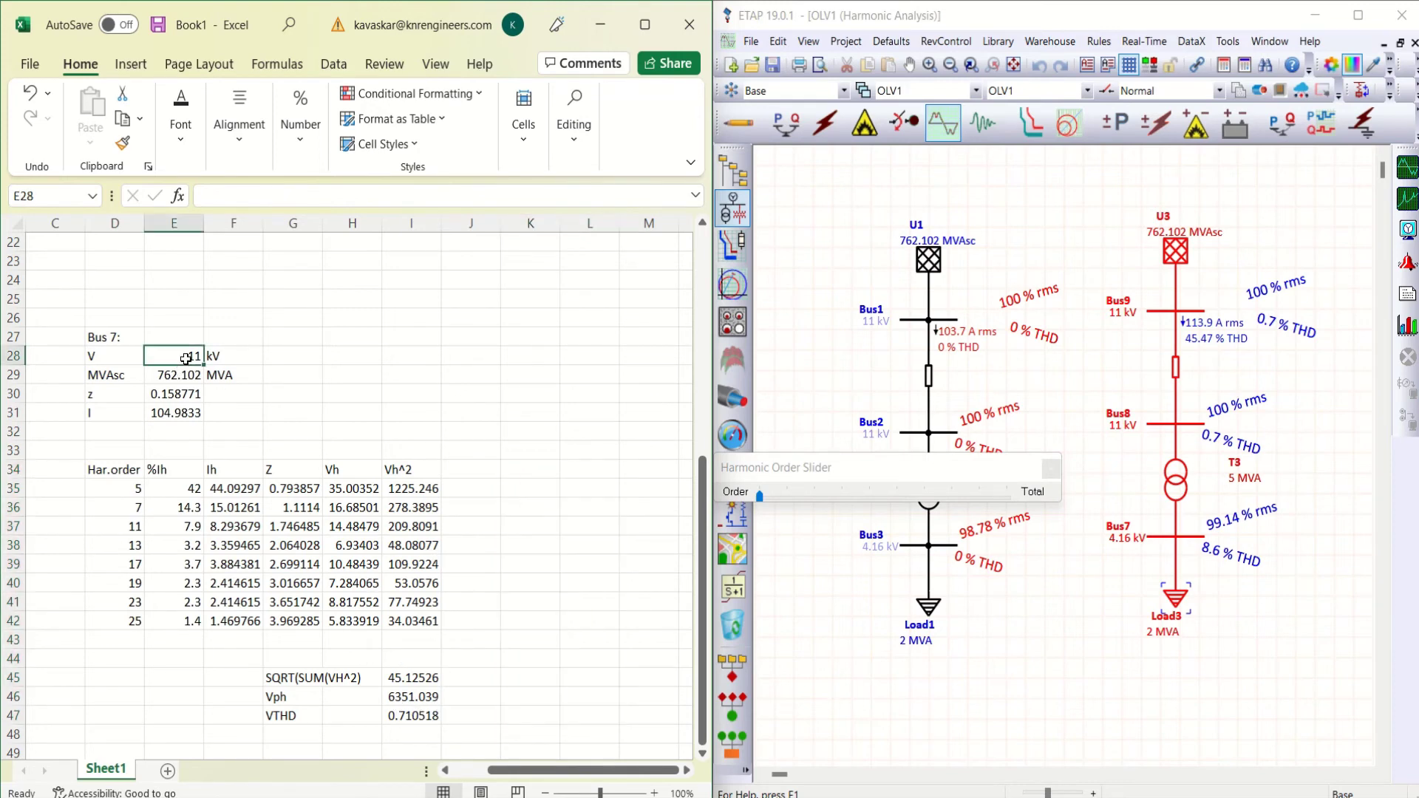
{"action": "type", "text": "4.16"}
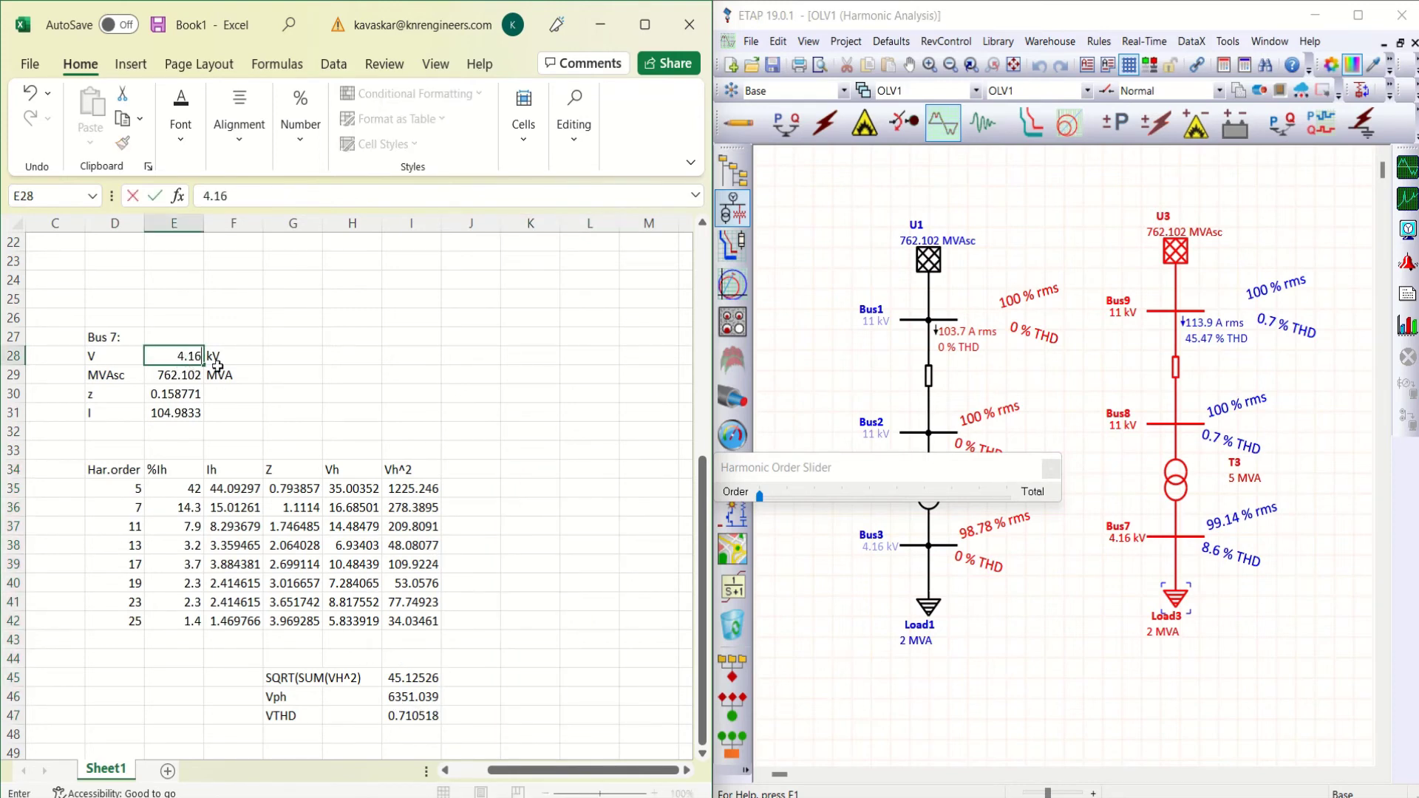
{"action": "left_click", "coordinate": [311, 376]}
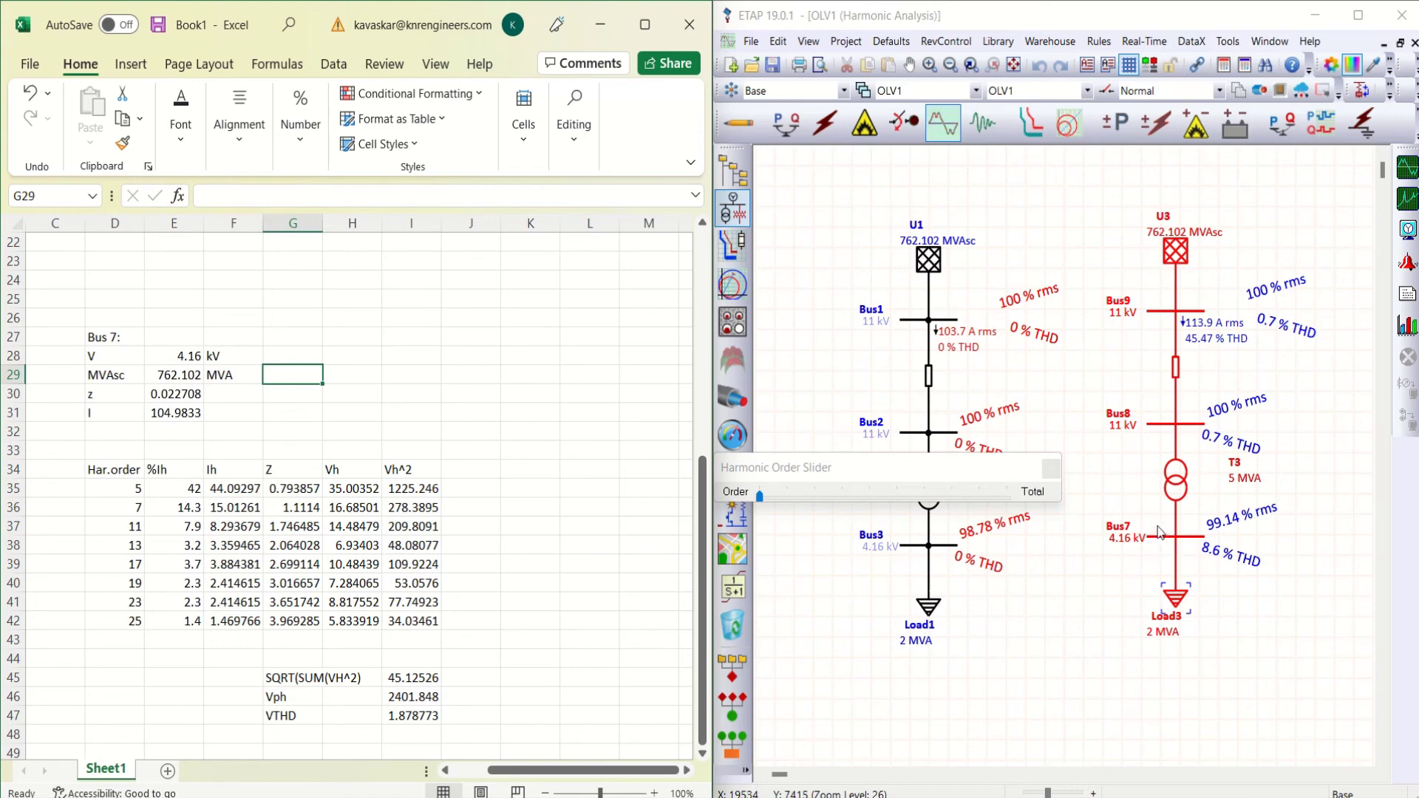
Close the Harmonic Order Slider and run a frequency scan, showing 0.27 Ohms at Bus7.
{"action": "left_click", "coordinate": [1050, 467]}
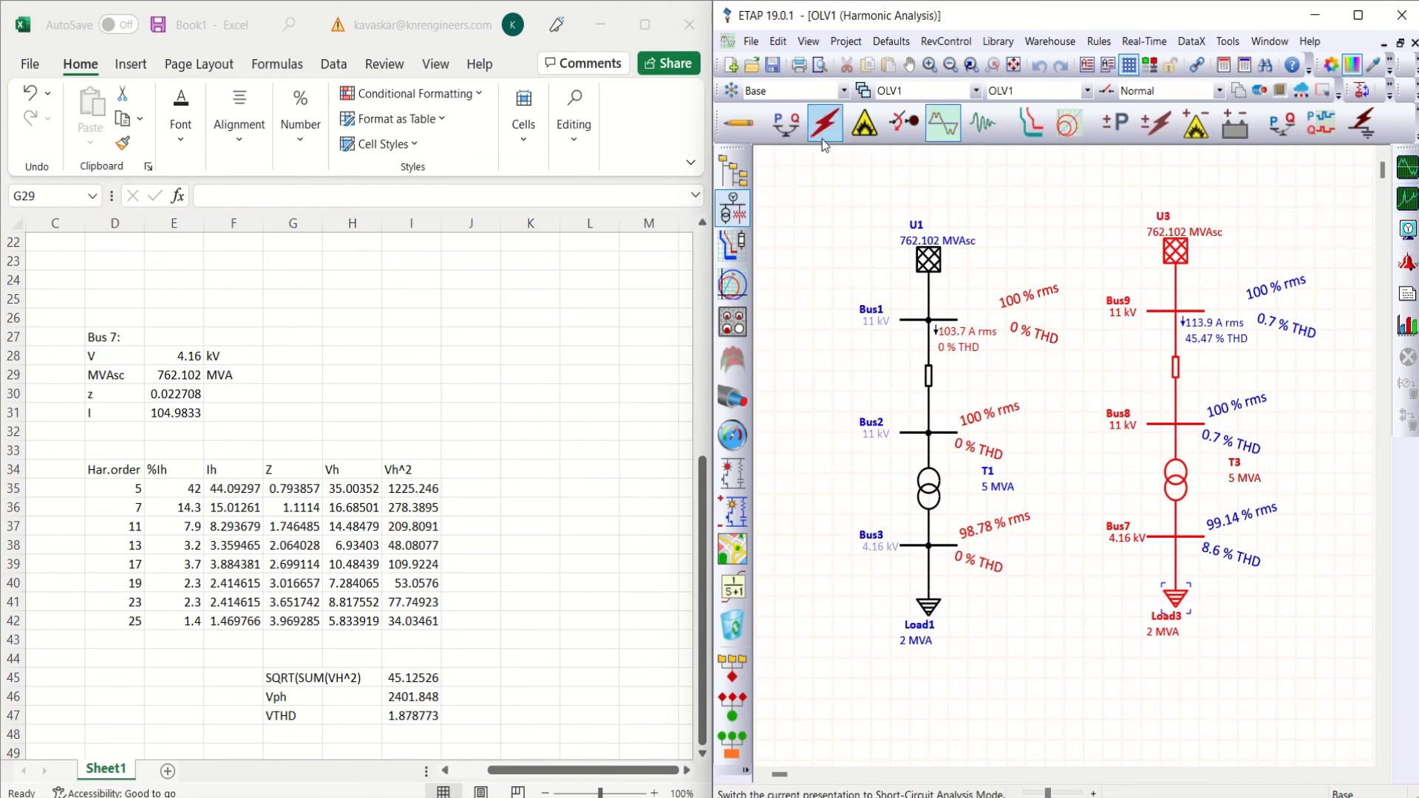
{"action": "left_click", "coordinate": [1407, 197]}
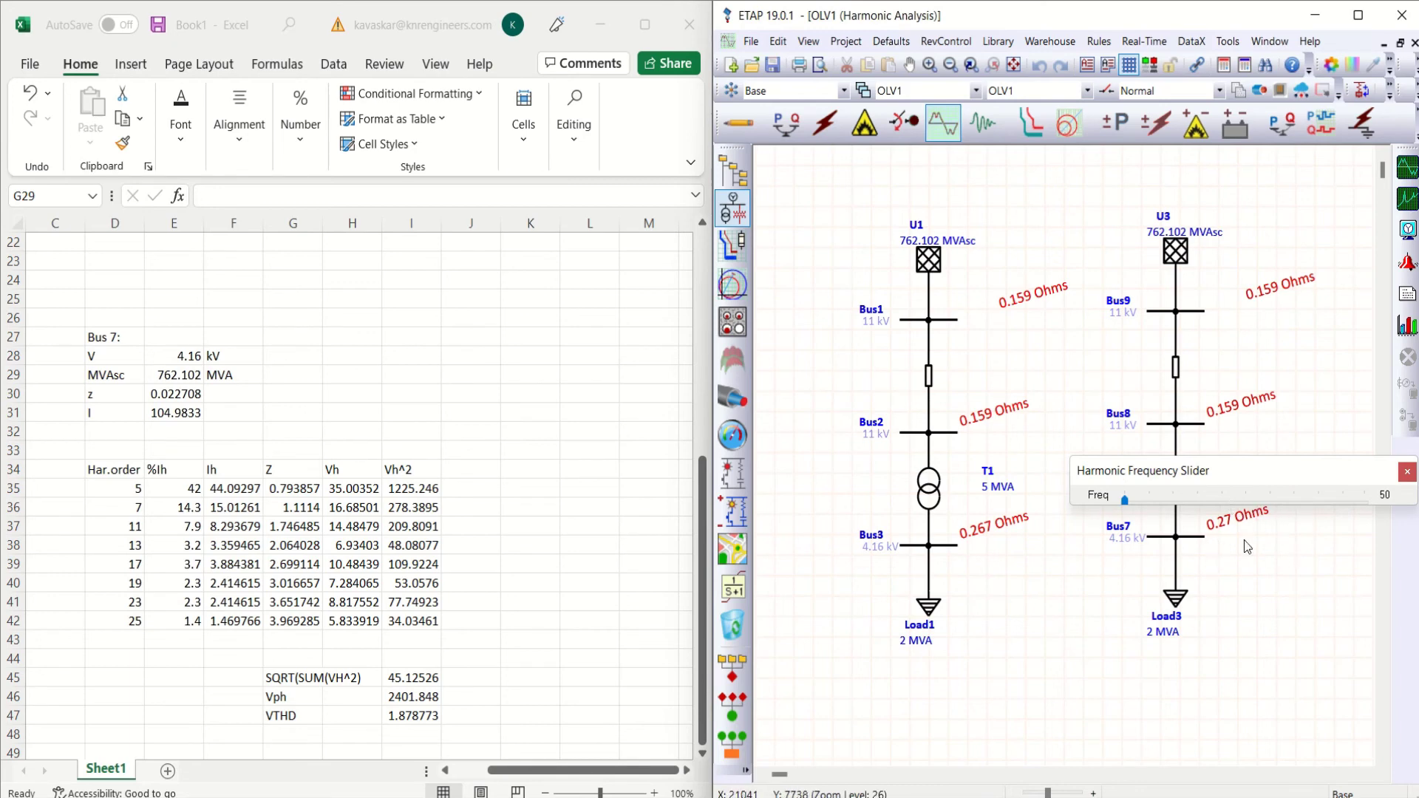
Enter 0.27 as Bus 7's z in E30 and clear the MVAsc row D29:F29.
{"action": "left_click", "coordinate": [181, 399]}
{"action": "type", "text": "0."}
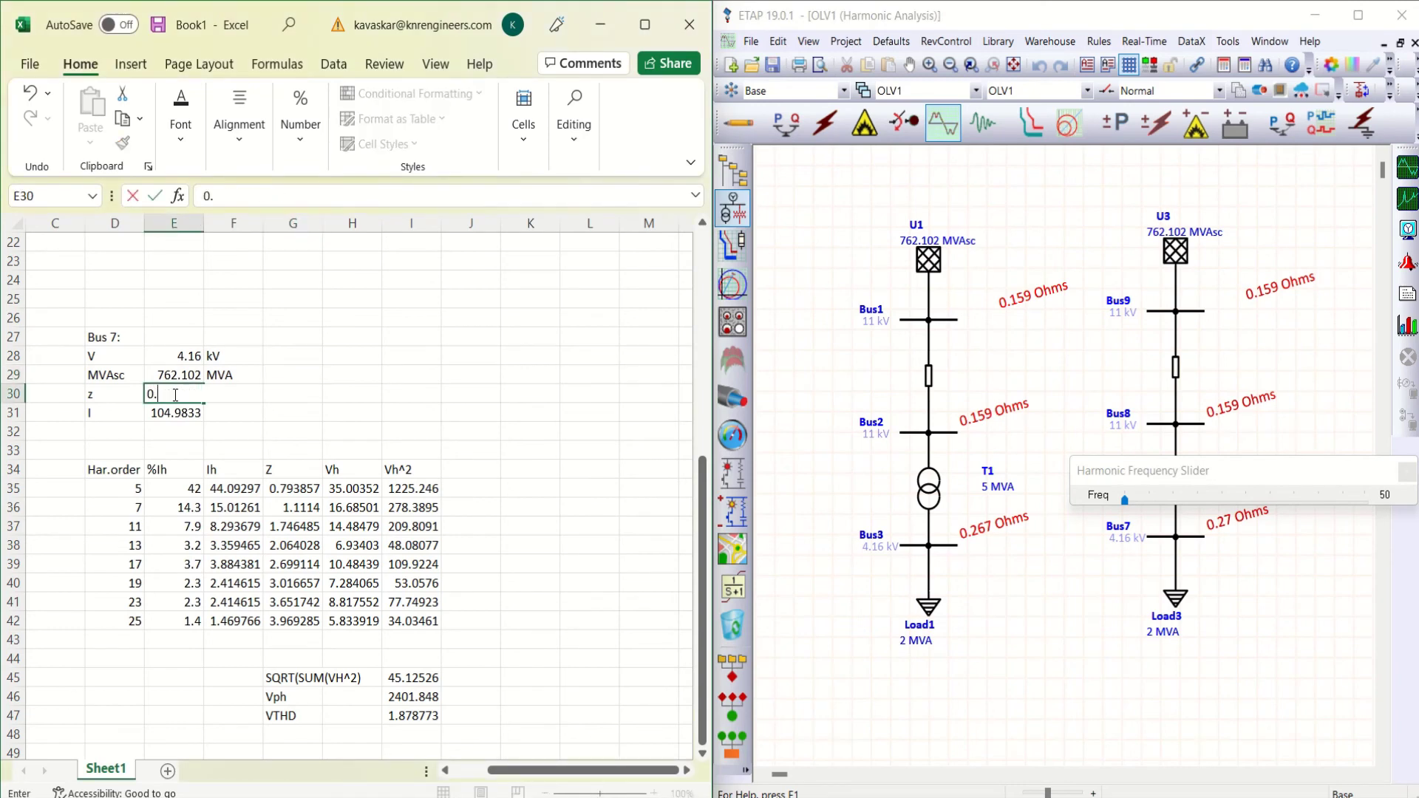
{"action": "left_click", "coordinate": [280, 391]}
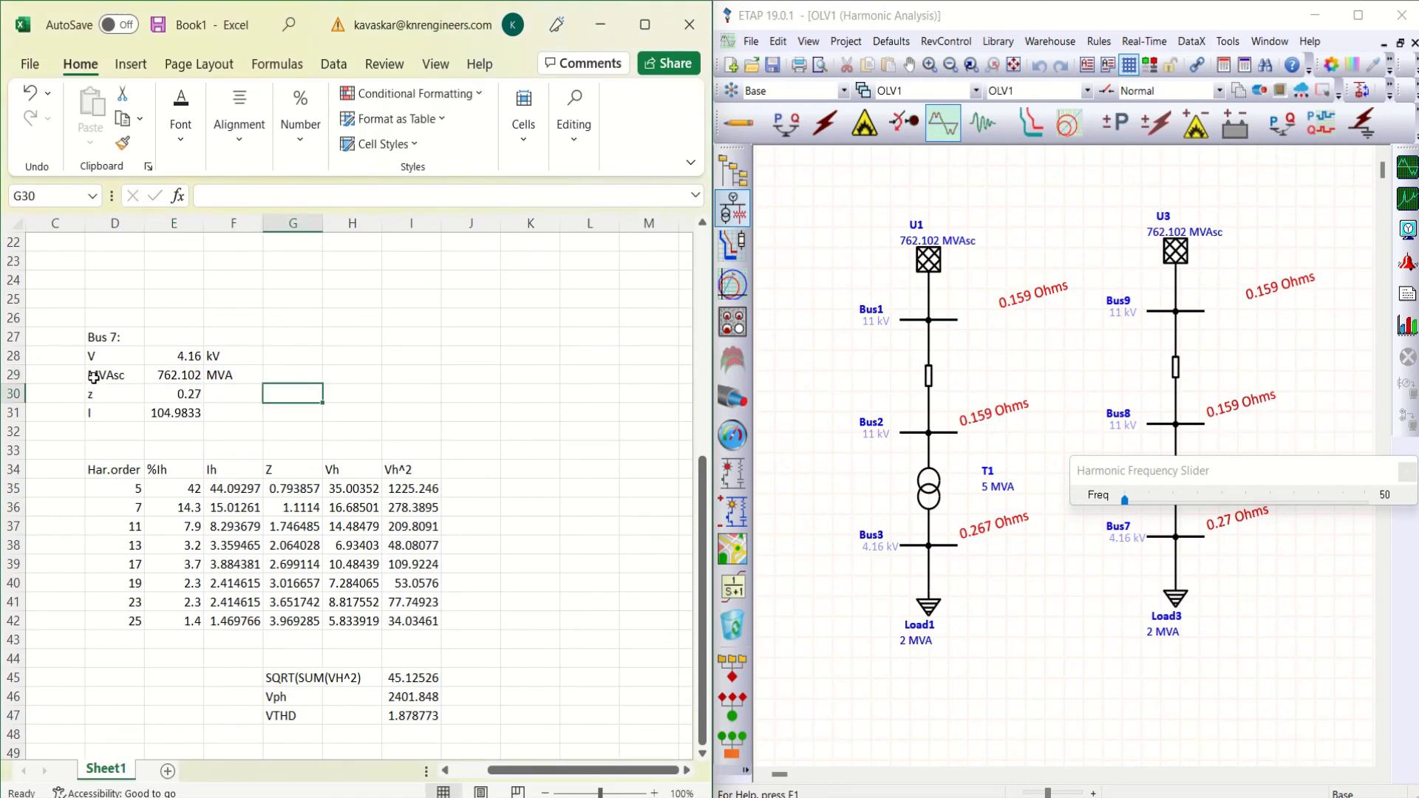
{"action": "left_click_drag", "start_coordinate": [94, 377], "coordinate": [212, 378]}
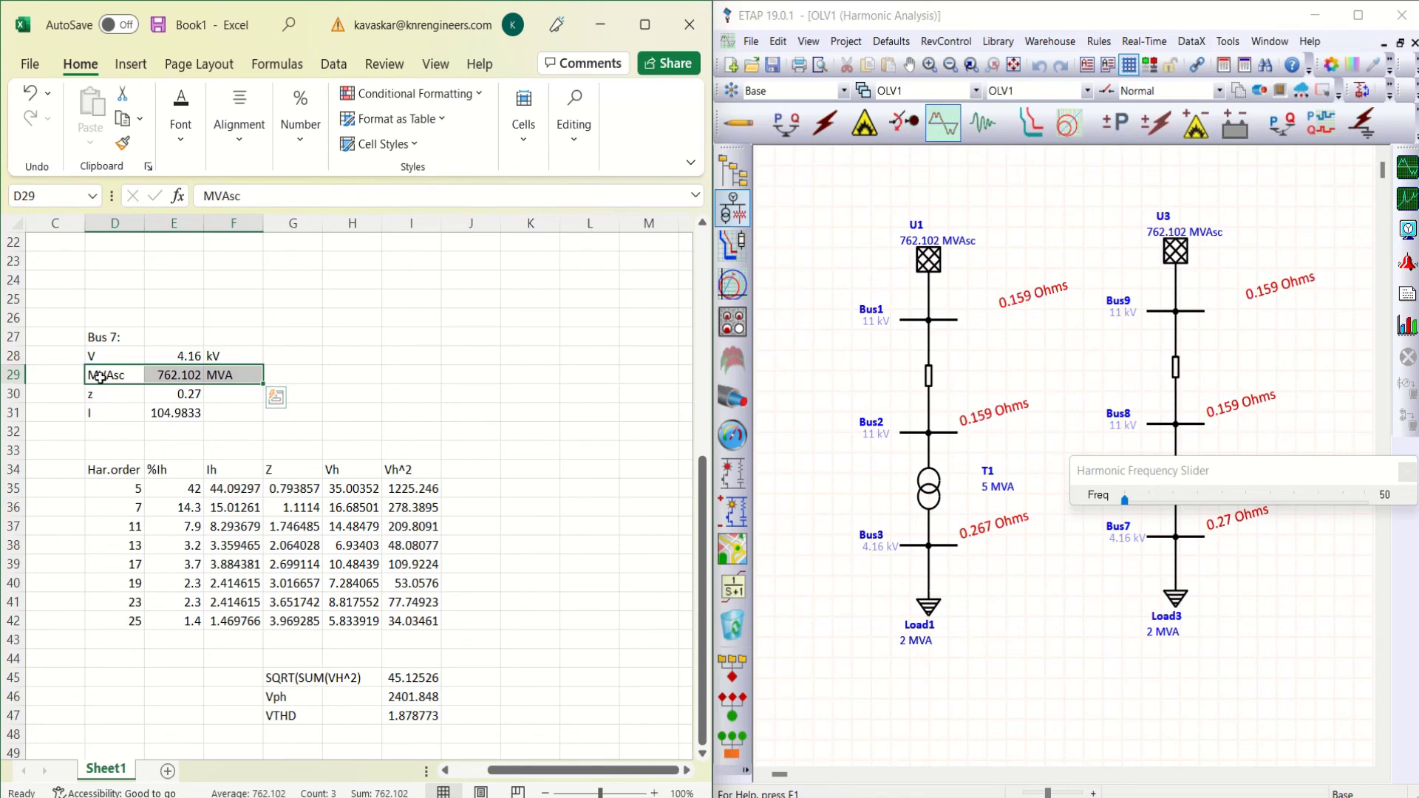
{"action": "key", "text": "Delete"}
{"action": "left_click", "coordinate": [288, 417]}
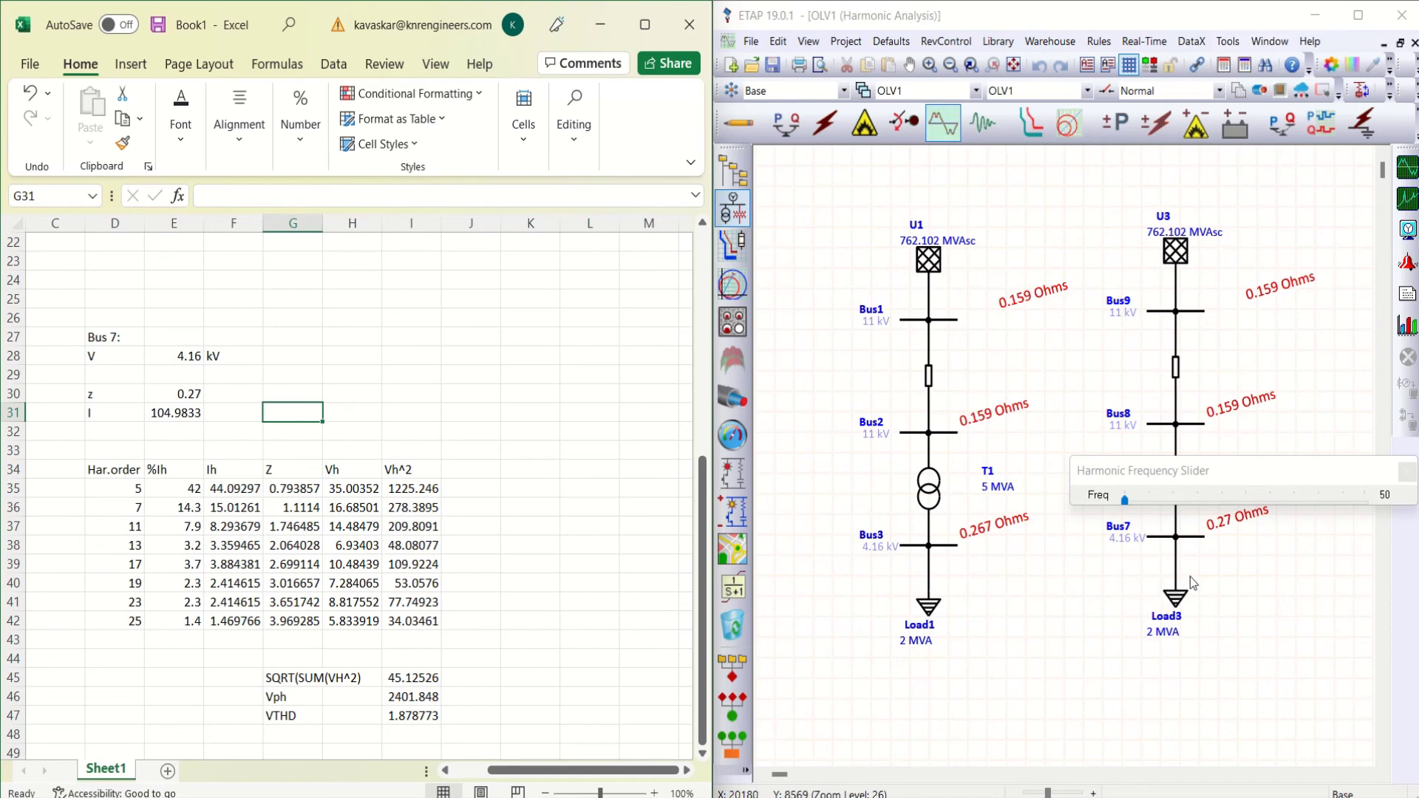
Enter 277.6 as Bus 7's current in E31.
{"action": "left_click", "coordinate": [174, 415]}
{"action": "type", "text": "2"}
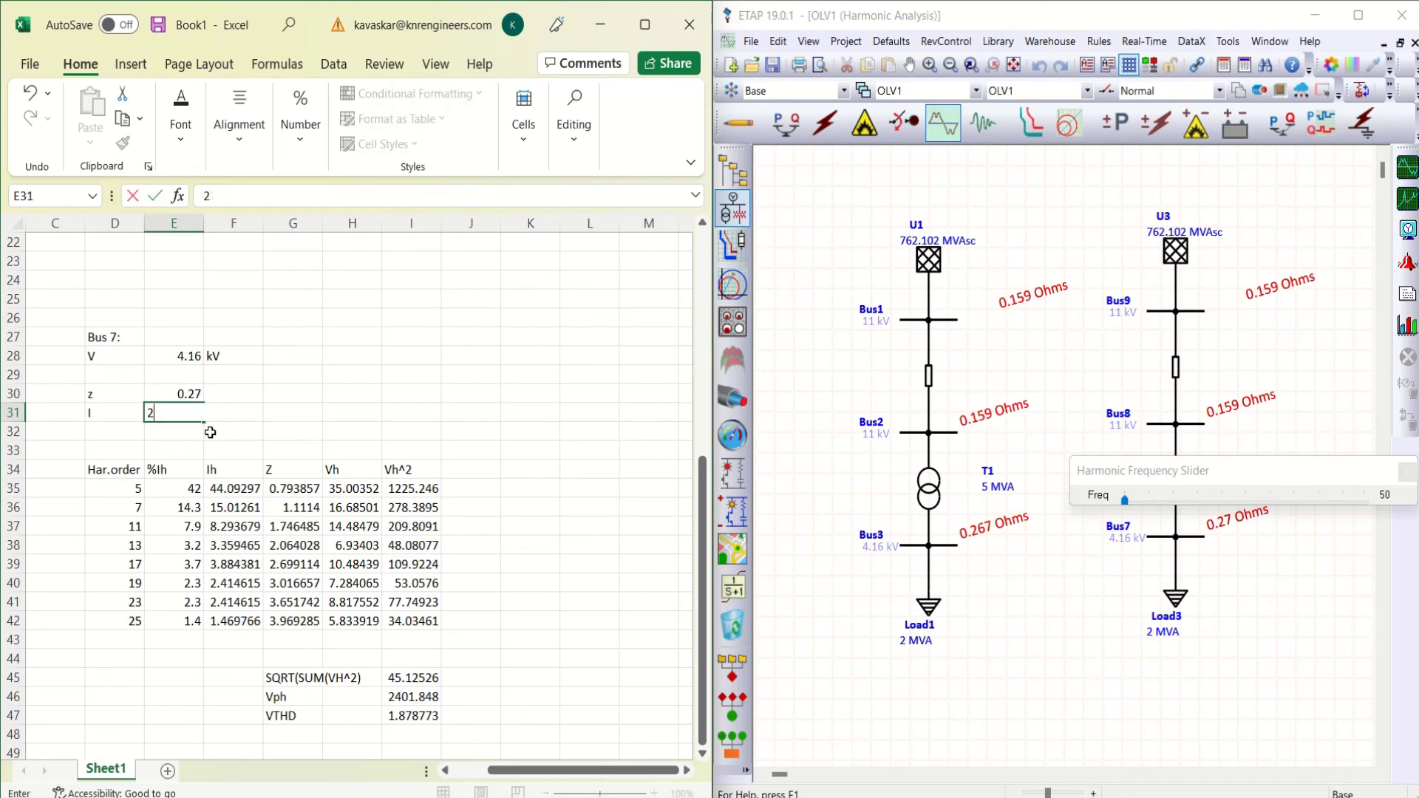
{"action": "type", "text": "77.6"}
{"action": "left_click", "coordinate": [328, 429]}
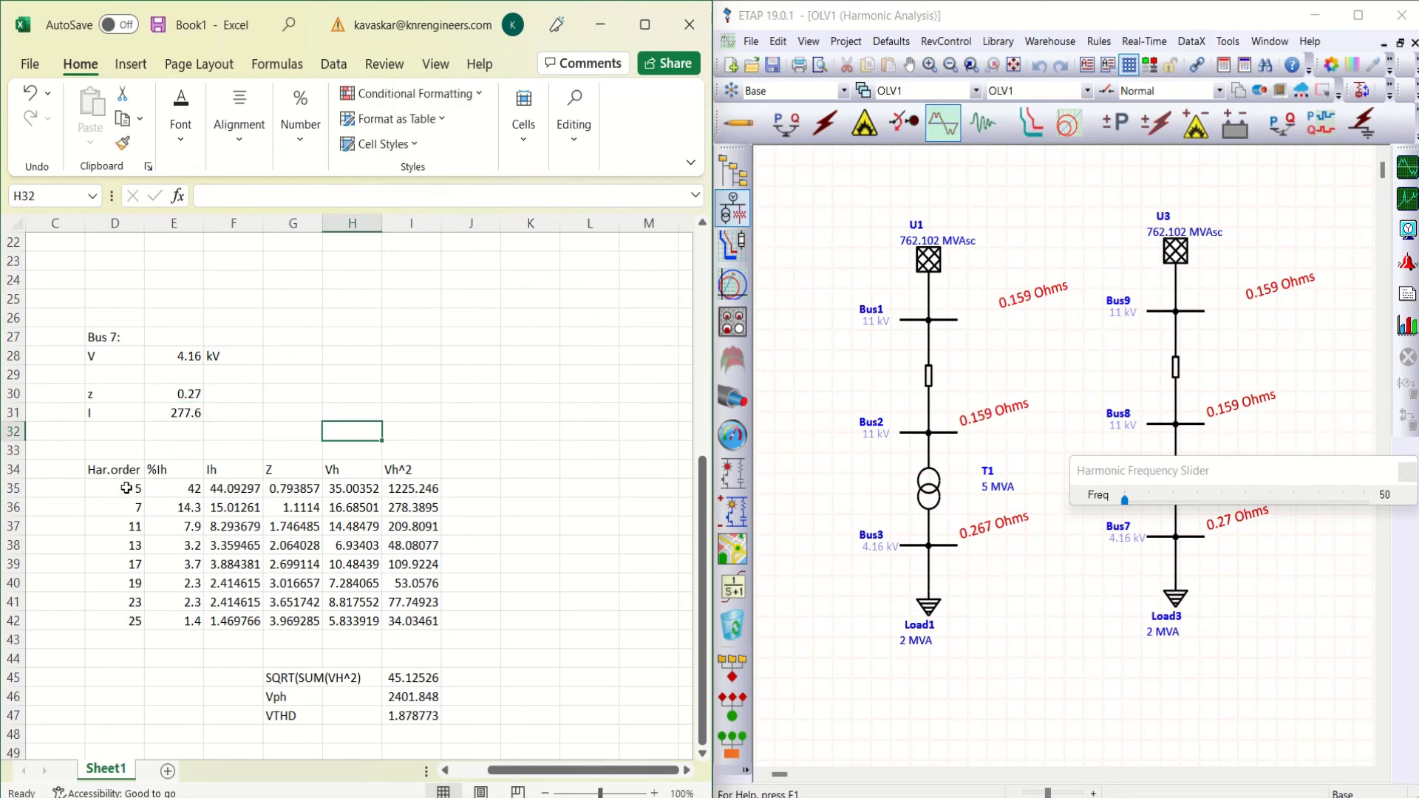
Change F35 to =(E35*$E$31)/100 and fill it down to F42, giving VTHD 4.967909.
{"action": "left_click_drag", "start_coordinate": [126, 488], "coordinate": [176, 625]}
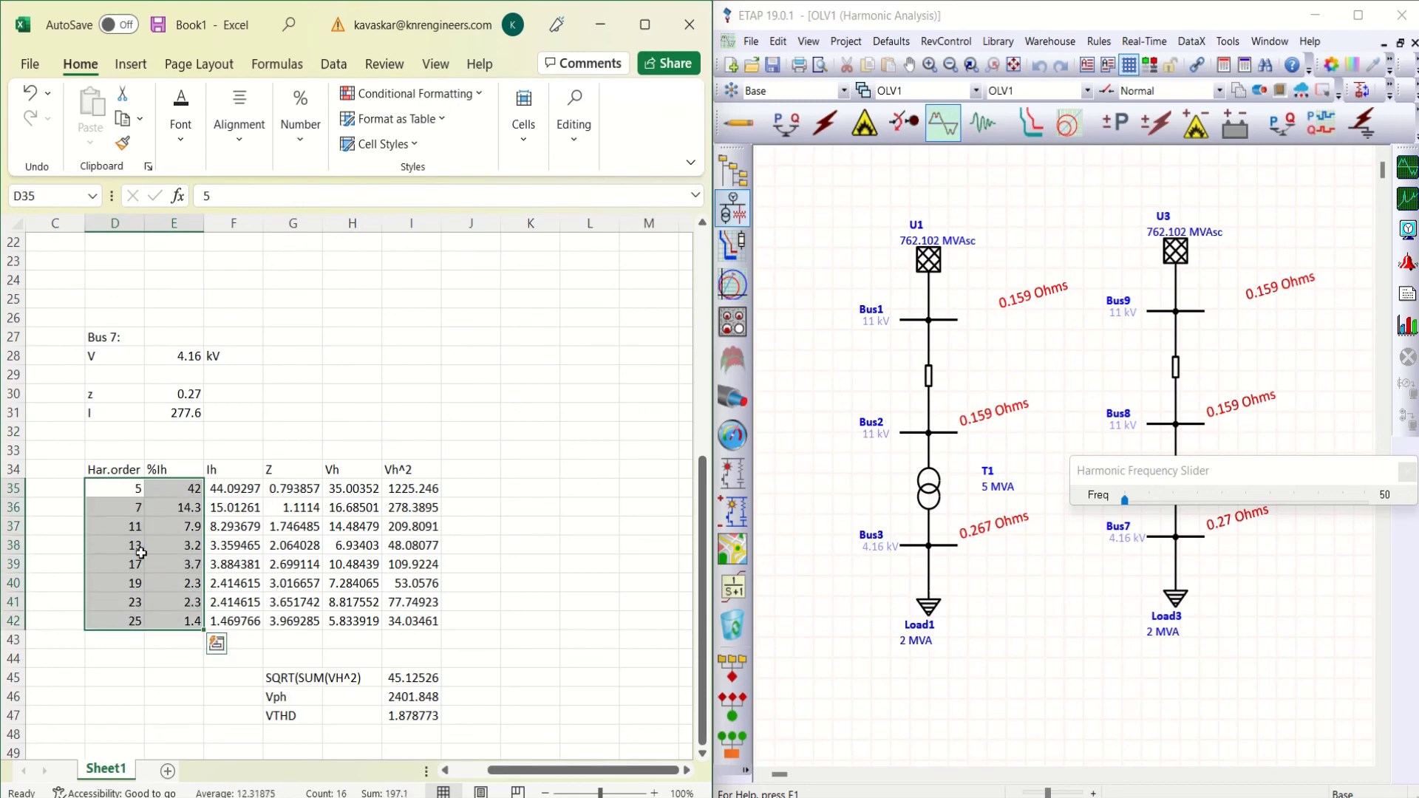
{"action": "left_click", "coordinate": [238, 492]}
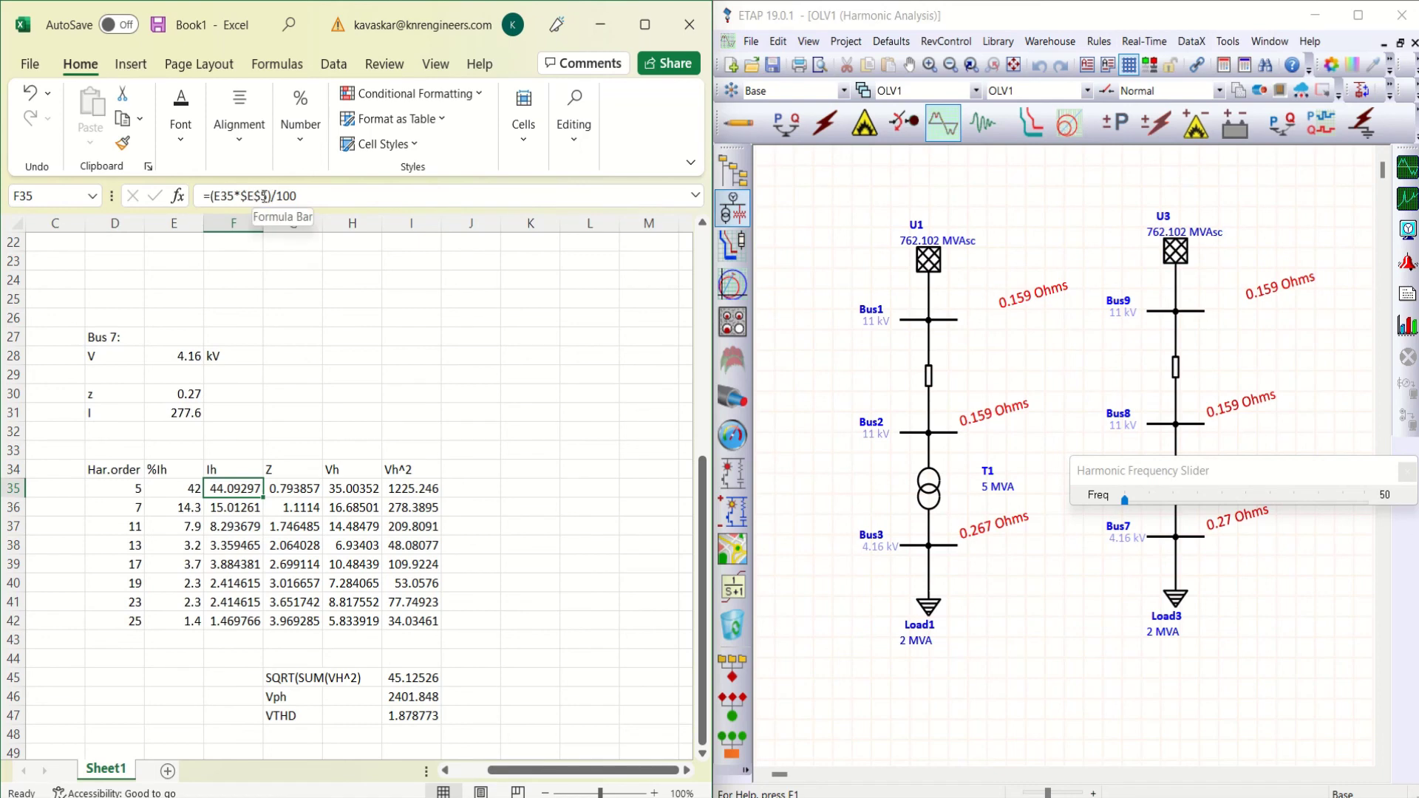
{"action": "left_click", "coordinate": [265, 195]}
{"action": "key", "text": "BackSpace"}
{"action": "type", "text": "3"}
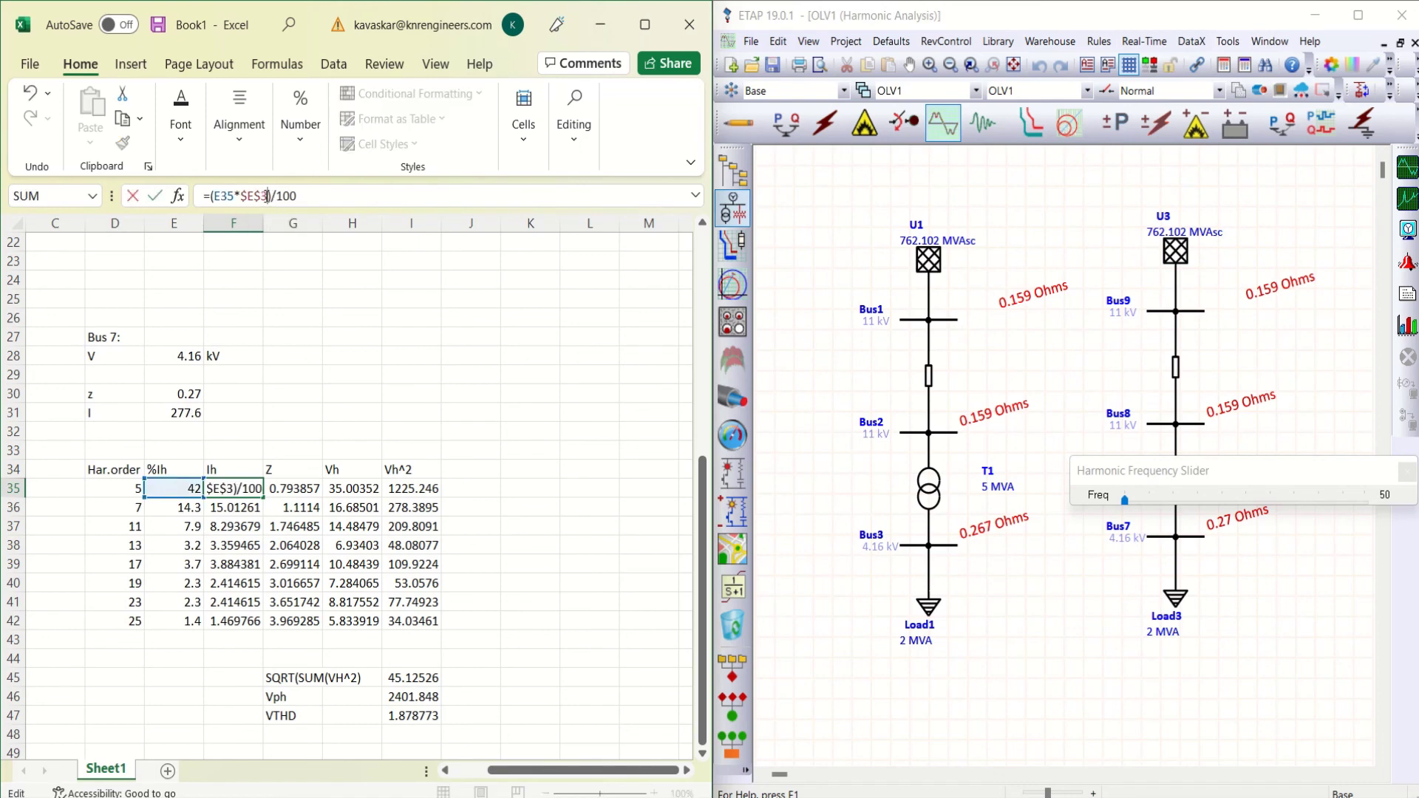
{"action": "type", "text": "1"}
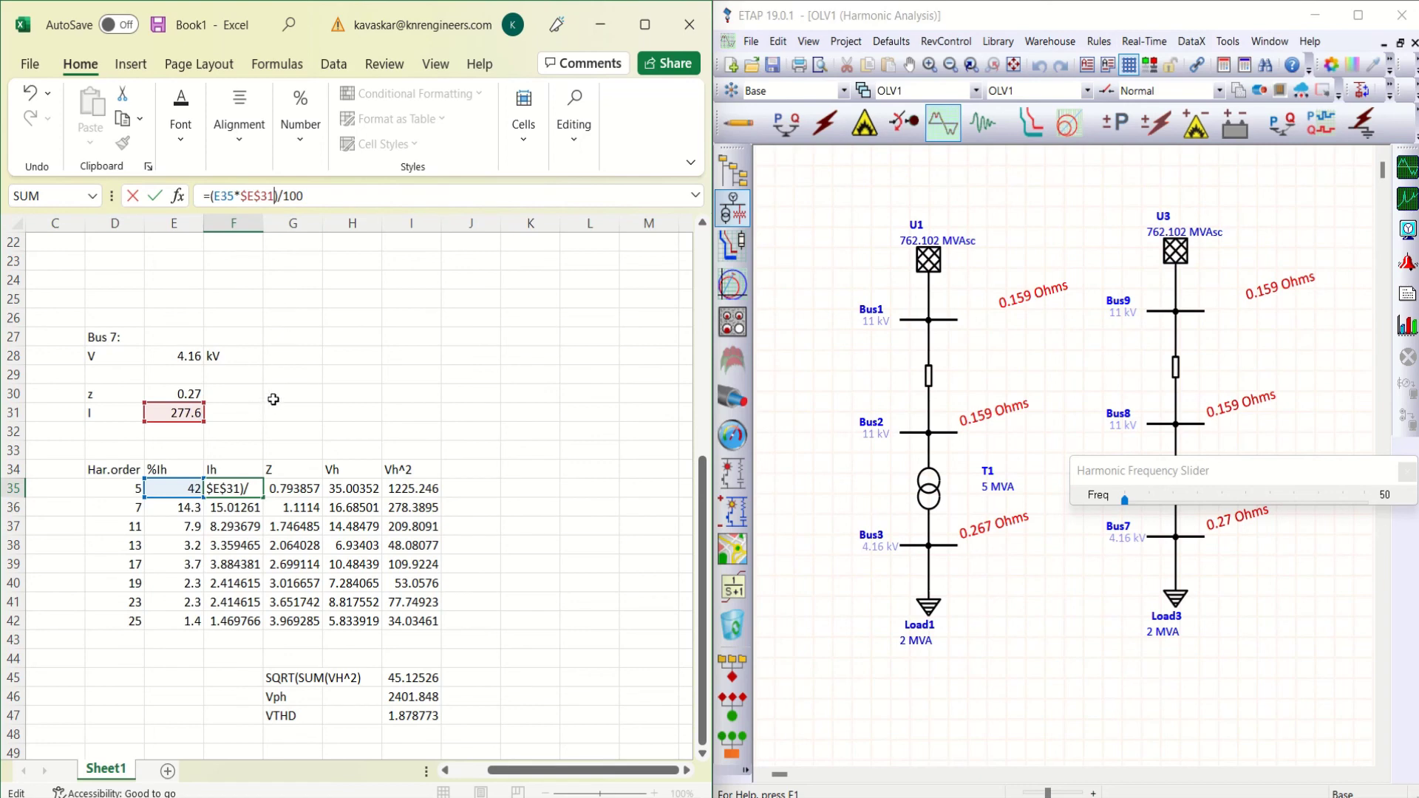
{"action": "key", "text": "Return"}
{"action": "left_click", "coordinate": [244, 490]}
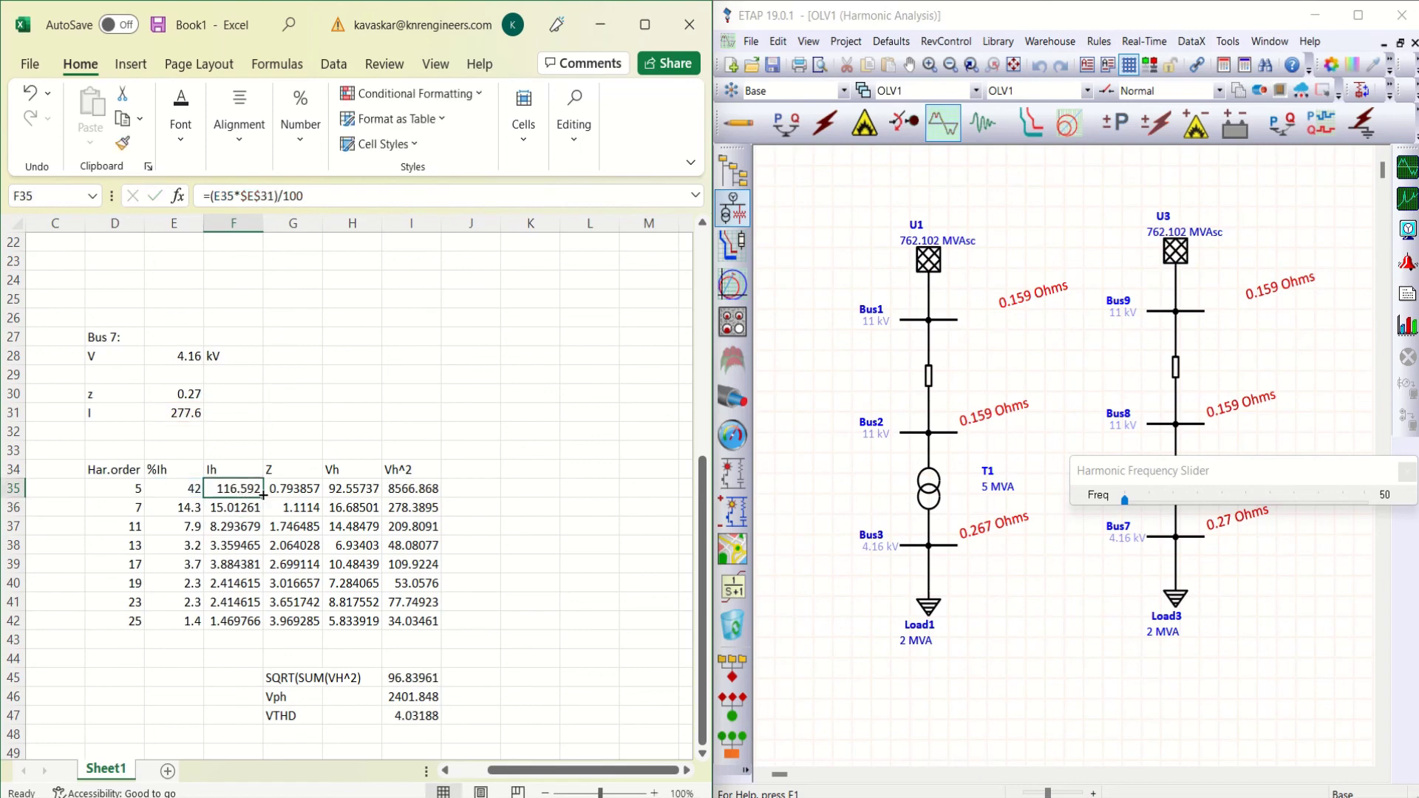
{"action": "left_click_drag", "start_coordinate": [263, 495], "coordinate": [256, 627]}
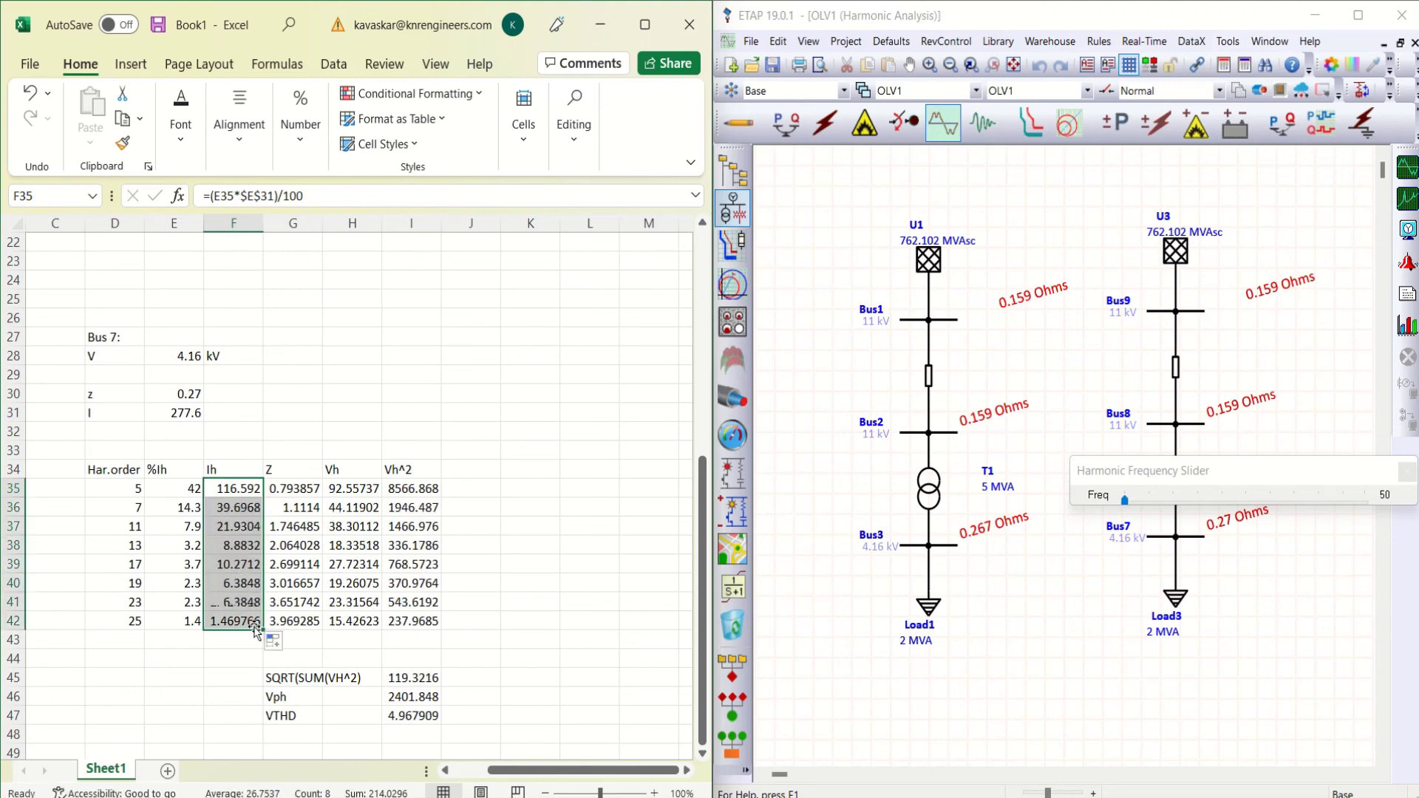
{"action": "left_click", "coordinate": [287, 490]}
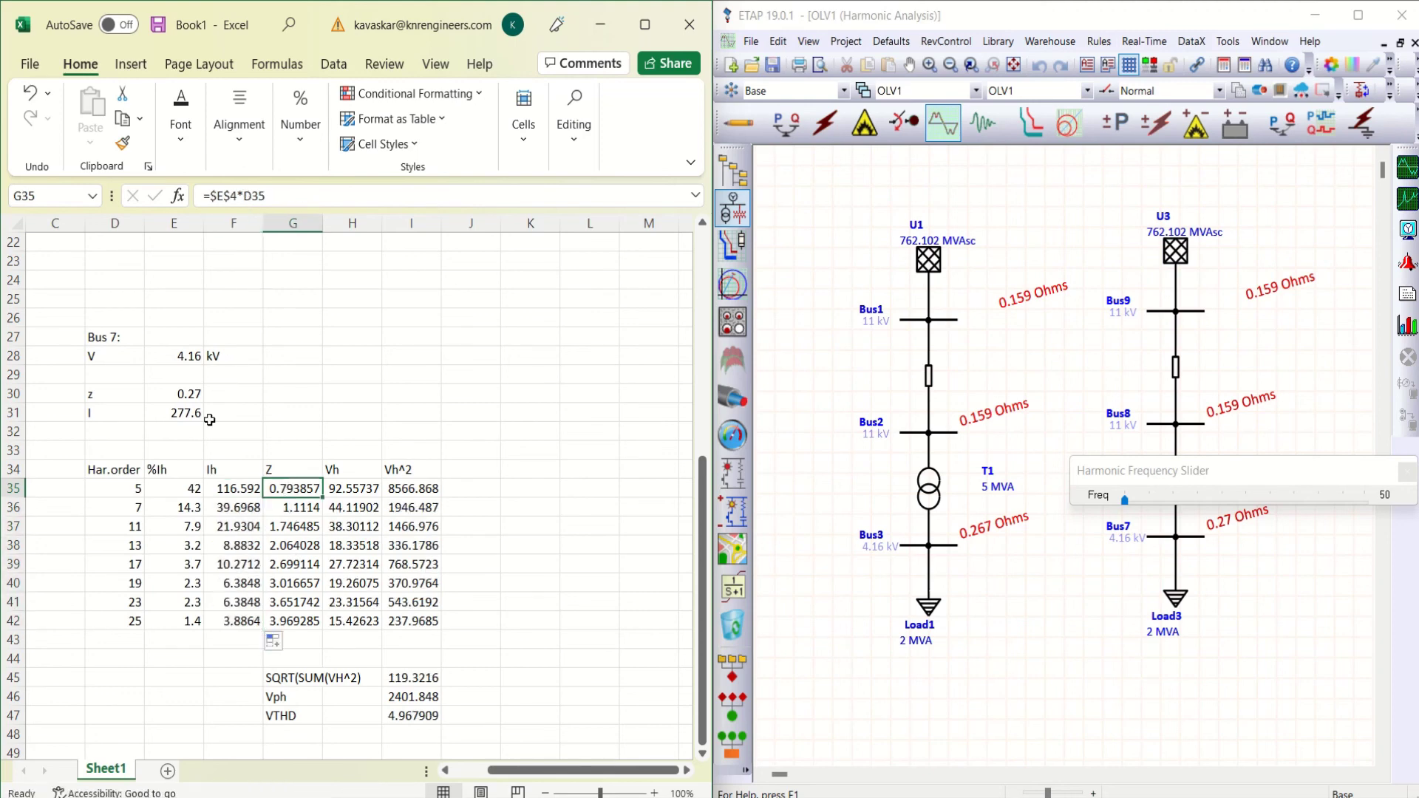
Change G35's formula to =$E$30*D35 using Bus 7's 0.27 impedance and fill it down to G42.
{"action": "left_click", "coordinate": [189, 396]}
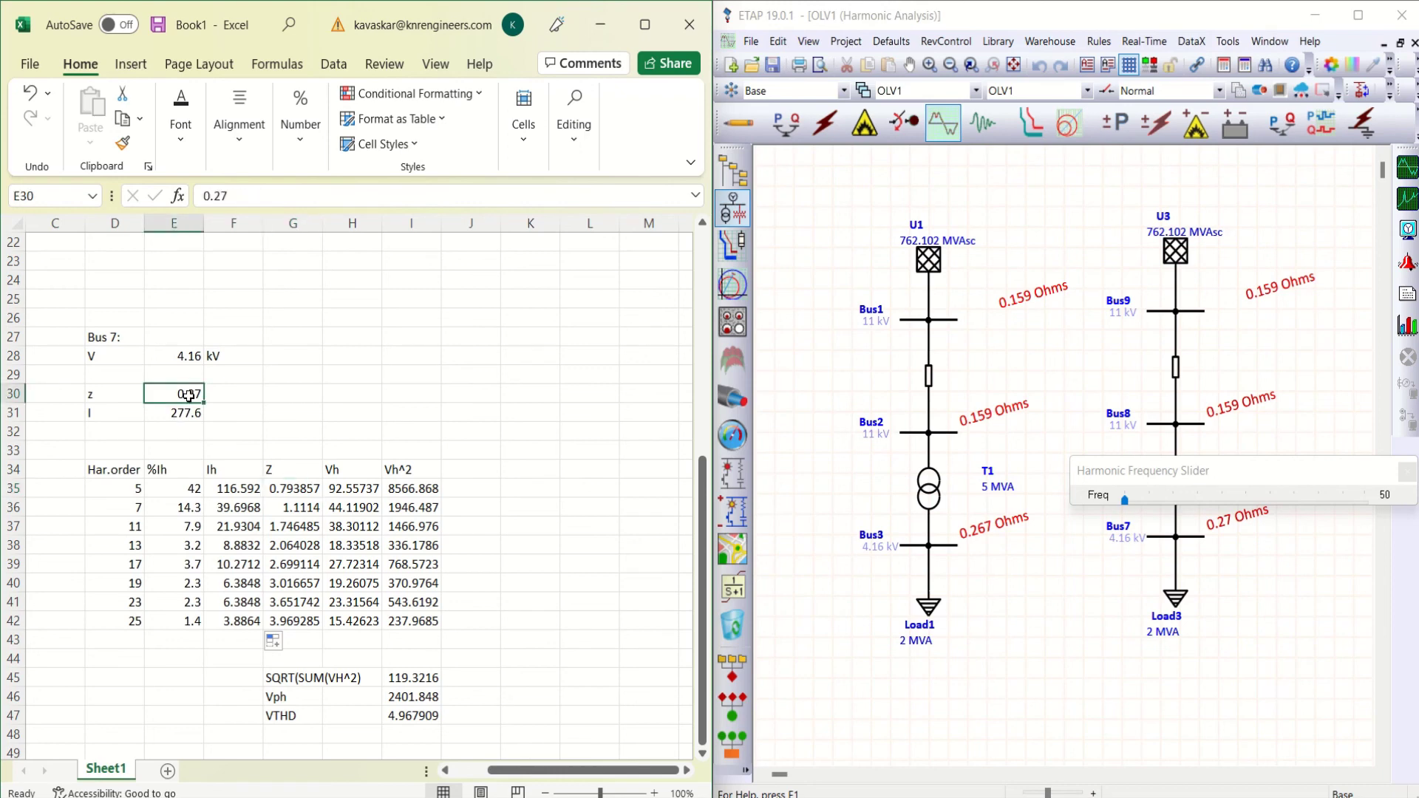
{"action": "left_click", "coordinate": [290, 489]}
{"action": "left_click", "coordinate": [233, 195]}
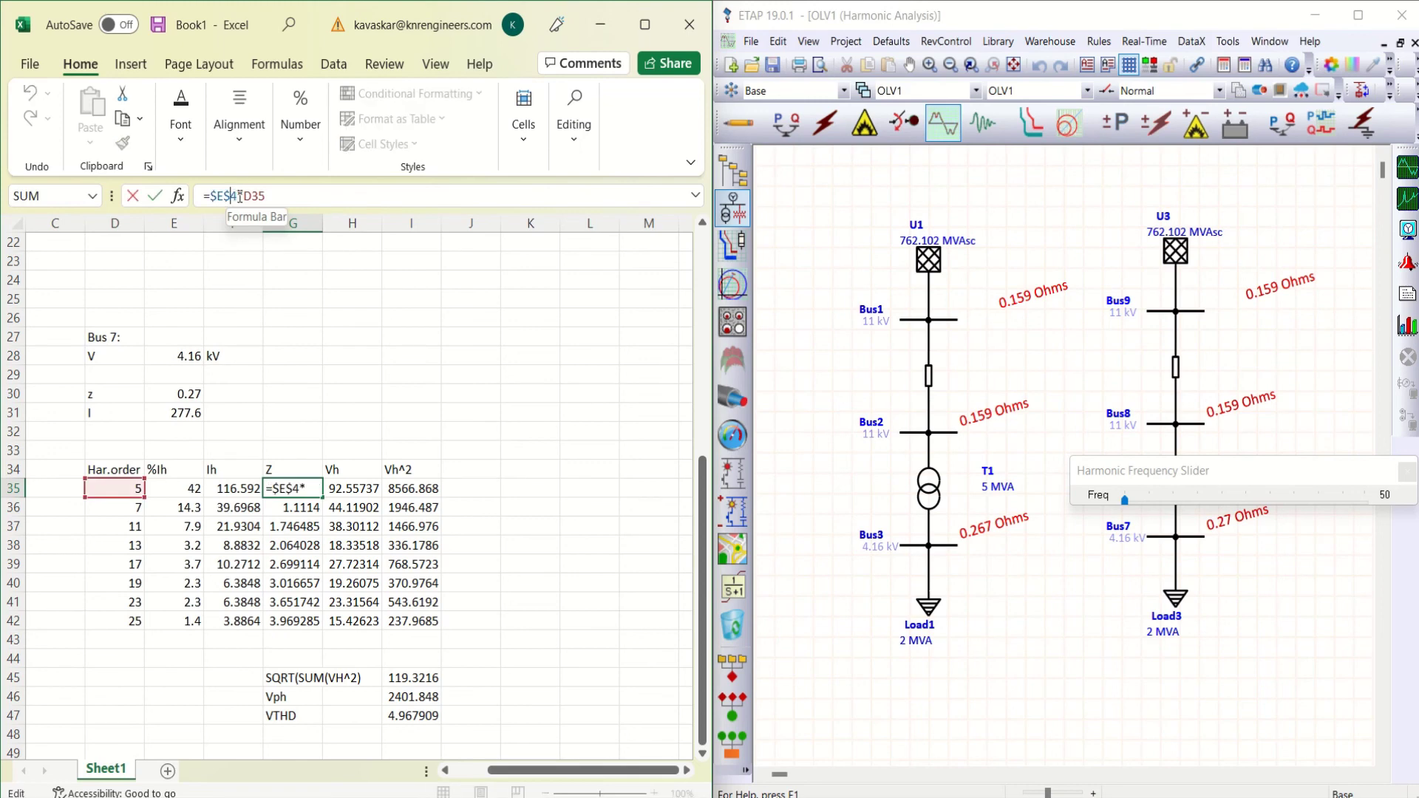
{"action": "key", "text": "BackSpace"}
{"action": "type", "text": "30"}
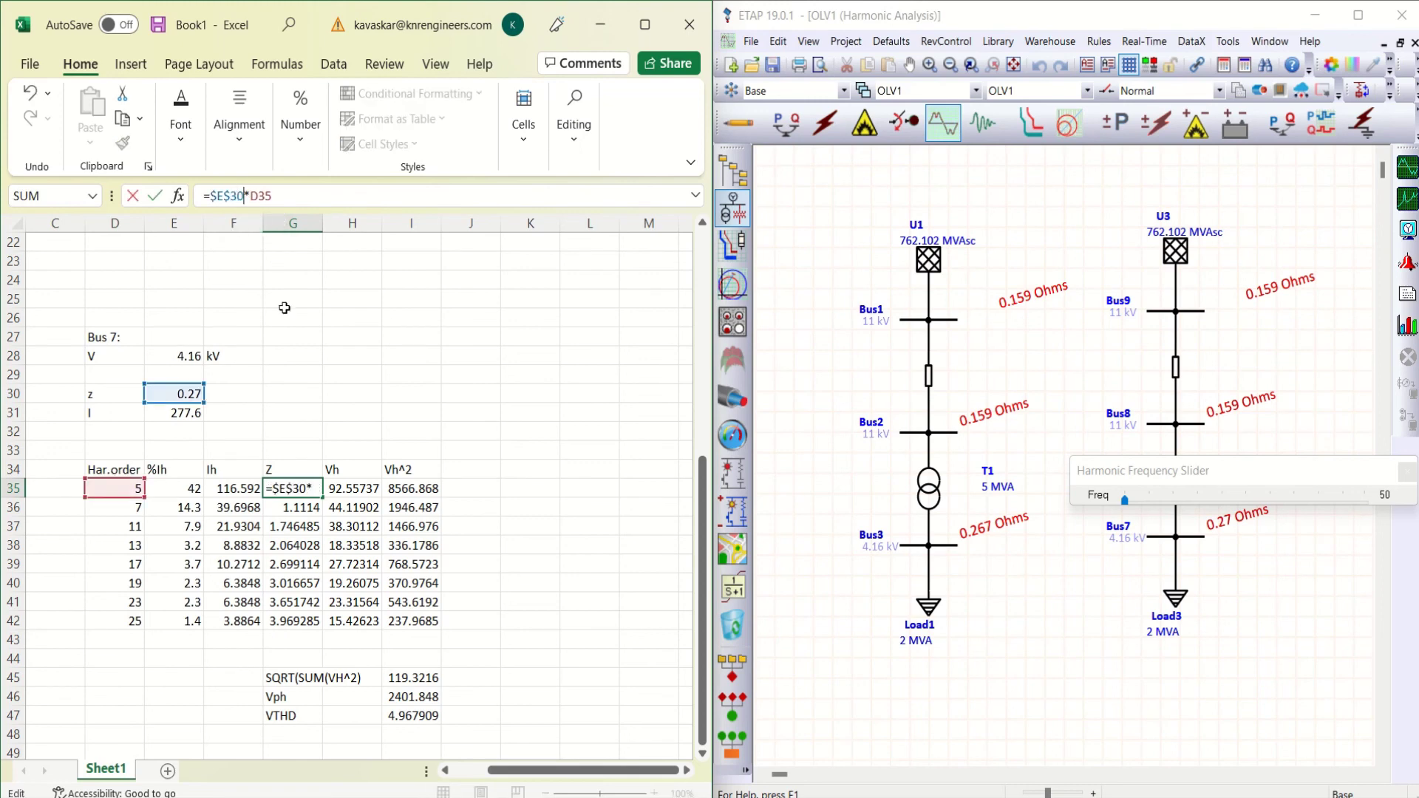
{"action": "left_click", "coordinate": [306, 368]}
{"action": "left_click", "coordinate": [303, 490]}
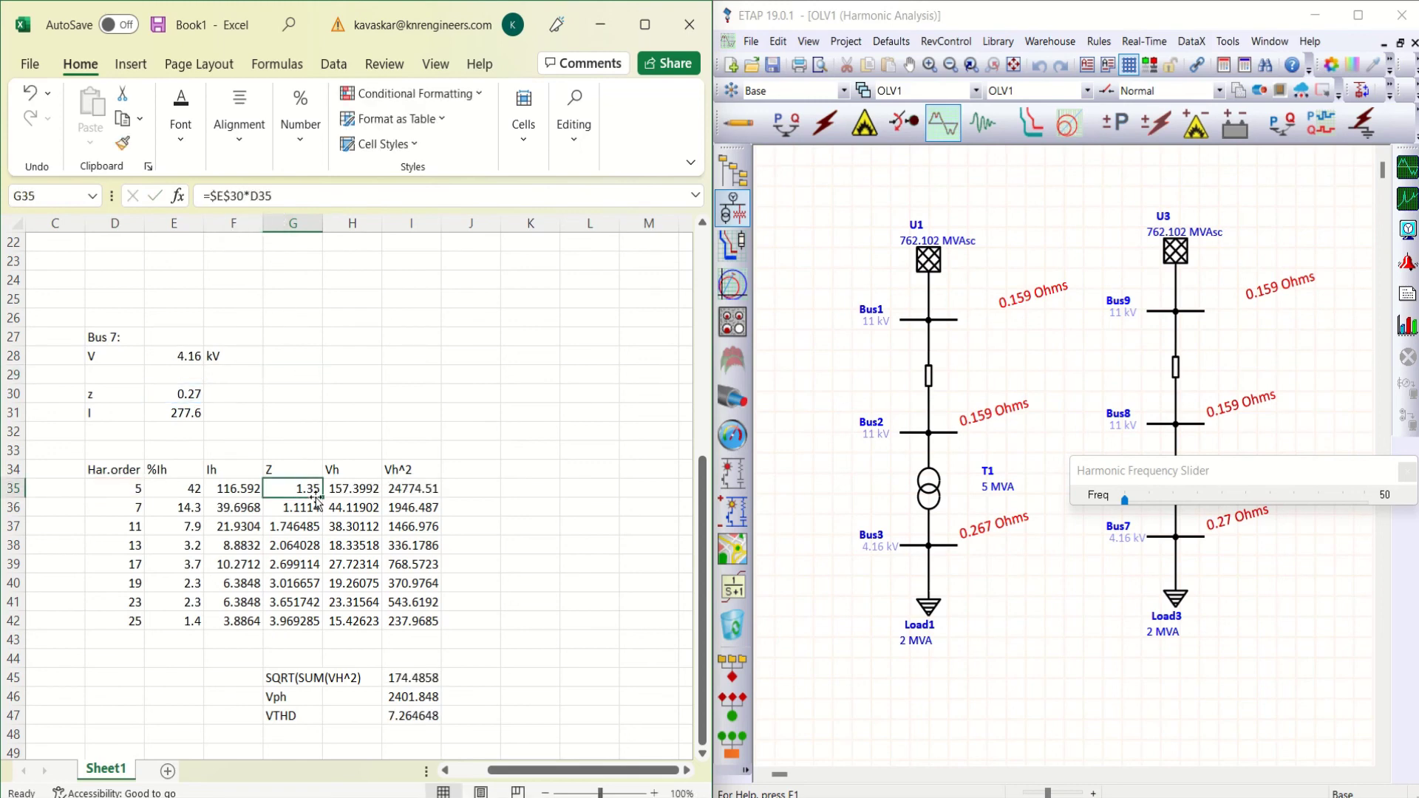
{"action": "left_click_drag", "start_coordinate": [322, 497], "coordinate": [323, 627]}
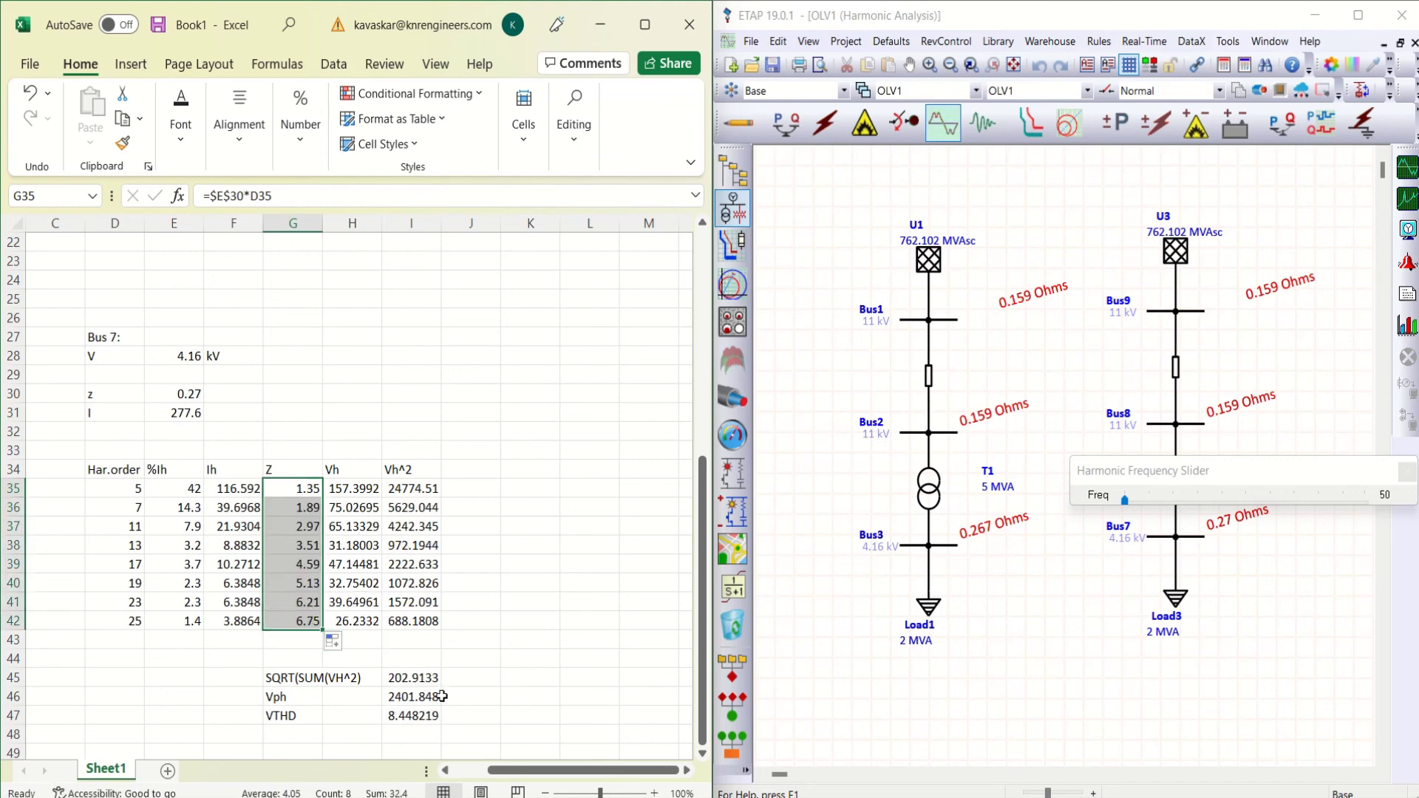
Run the harmonic load flow and clear the sliders away so Bus7 shows 8.6 % THD.
{"action": "left_click", "coordinate": [1406, 171]}
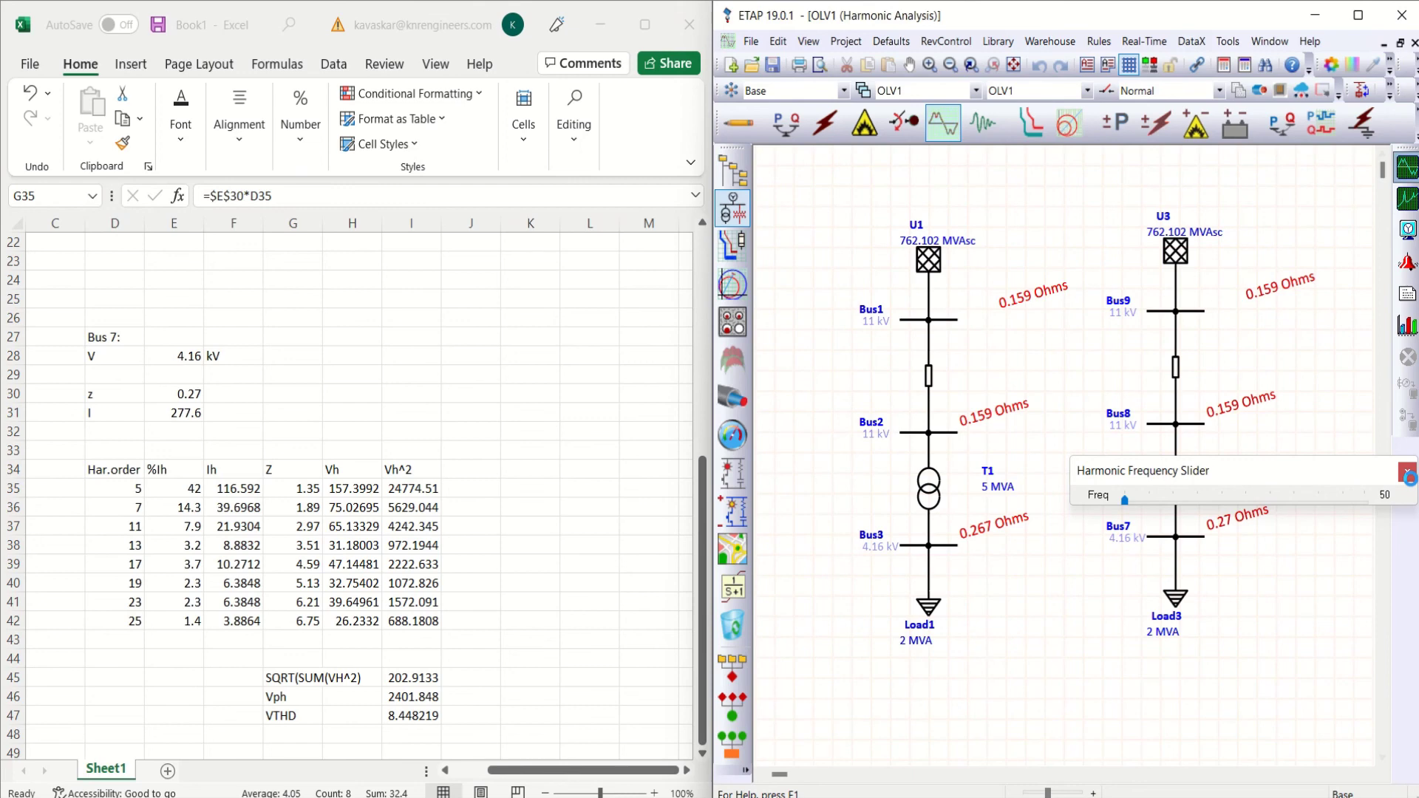
{"action": "left_click", "coordinate": [1406, 474]}
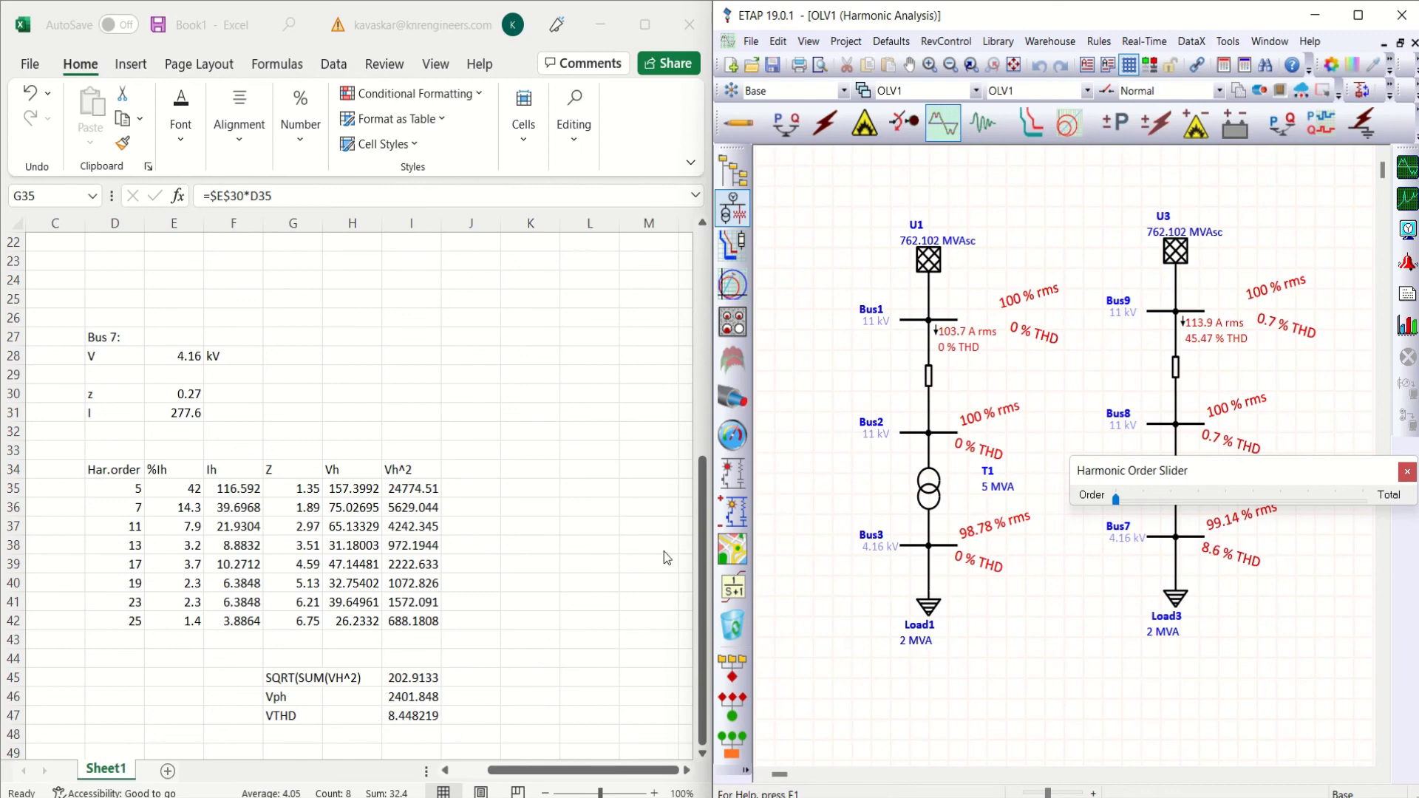
{"action": "left_click_drag", "start_coordinate": [1204, 470], "coordinate": [1121, 406]}
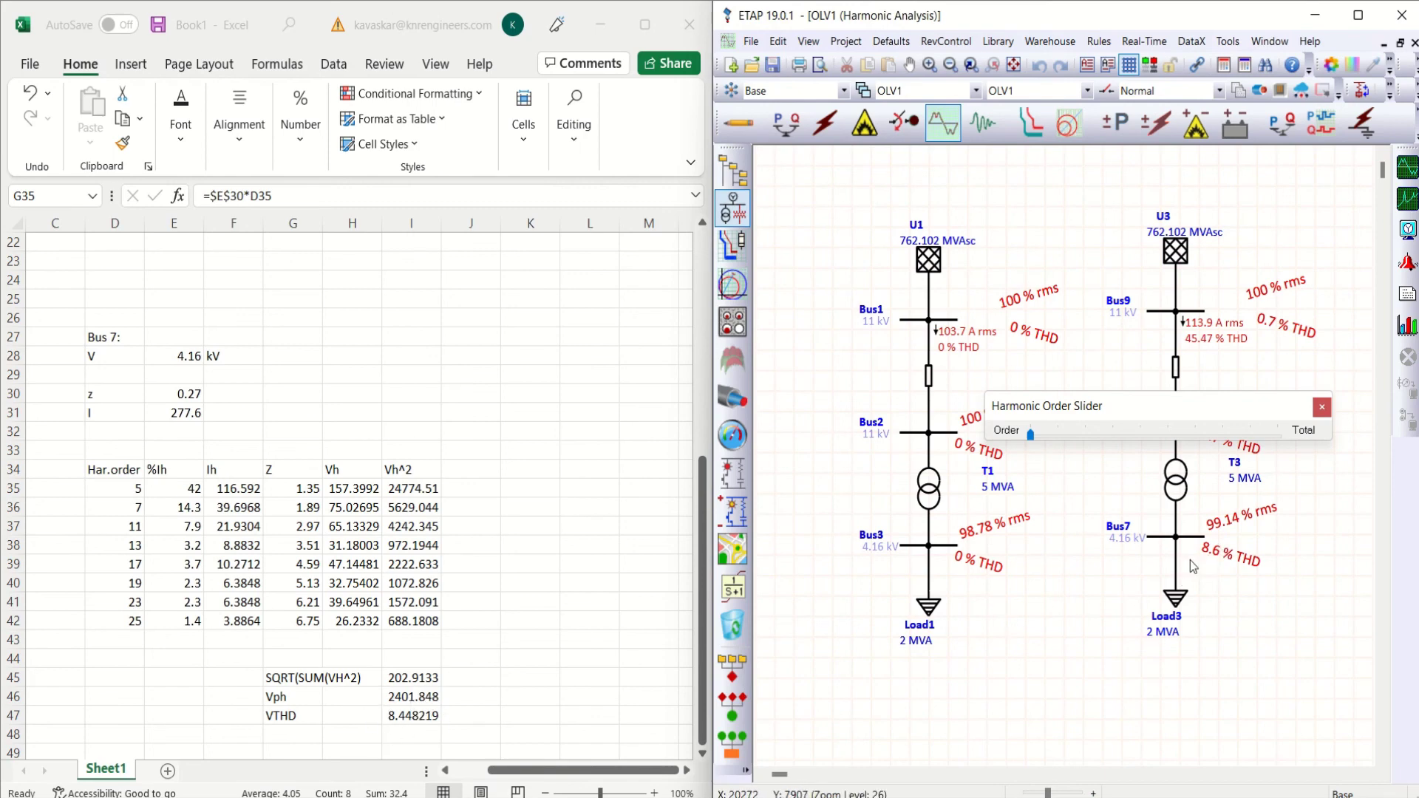
Fill the Bus 7 VTHD block G47:I48 (8.448219) red and compare it with Bus 9's row.
{"action": "left_click", "coordinate": [280, 723]}
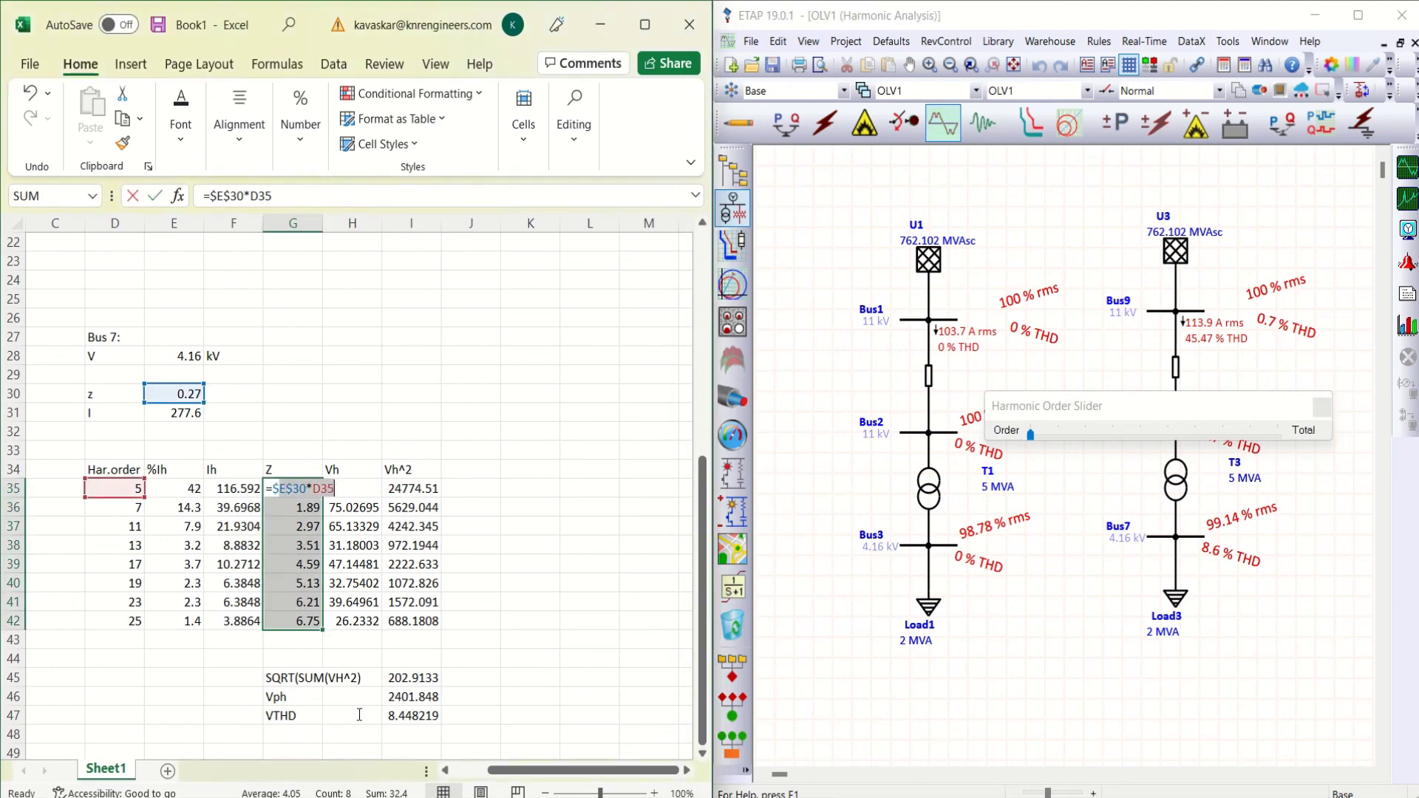
{"action": "left_click", "coordinate": [289, 716]}
{"action": "double_click", "coordinate": [289, 717]}
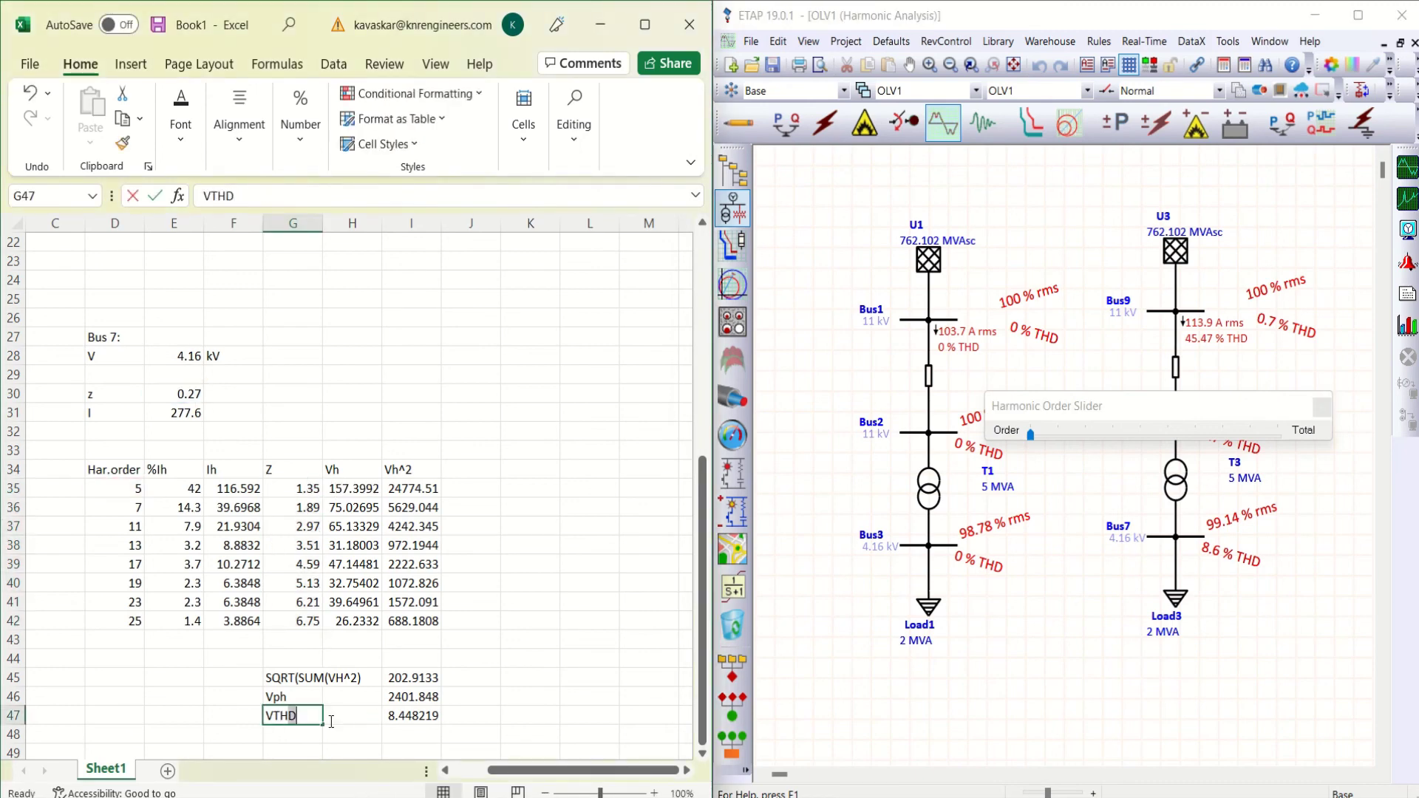
{"action": "left_click", "coordinate": [409, 718]}
{"action": "left_click_drag", "start_coordinate": [287, 716], "coordinate": [405, 726]}
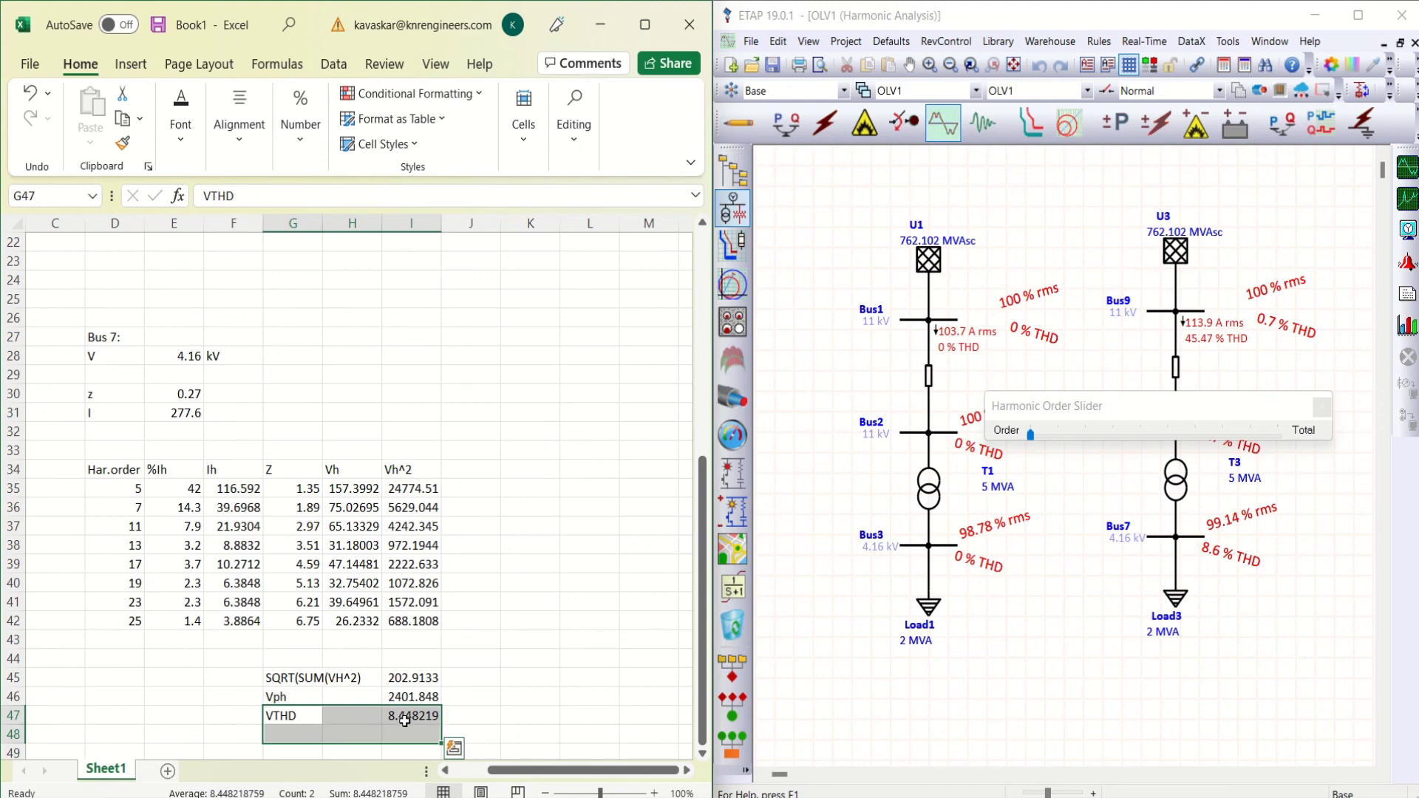
{"action": "left_click", "coordinate": [182, 139]}
{"action": "left_click", "coordinate": [301, 225]}
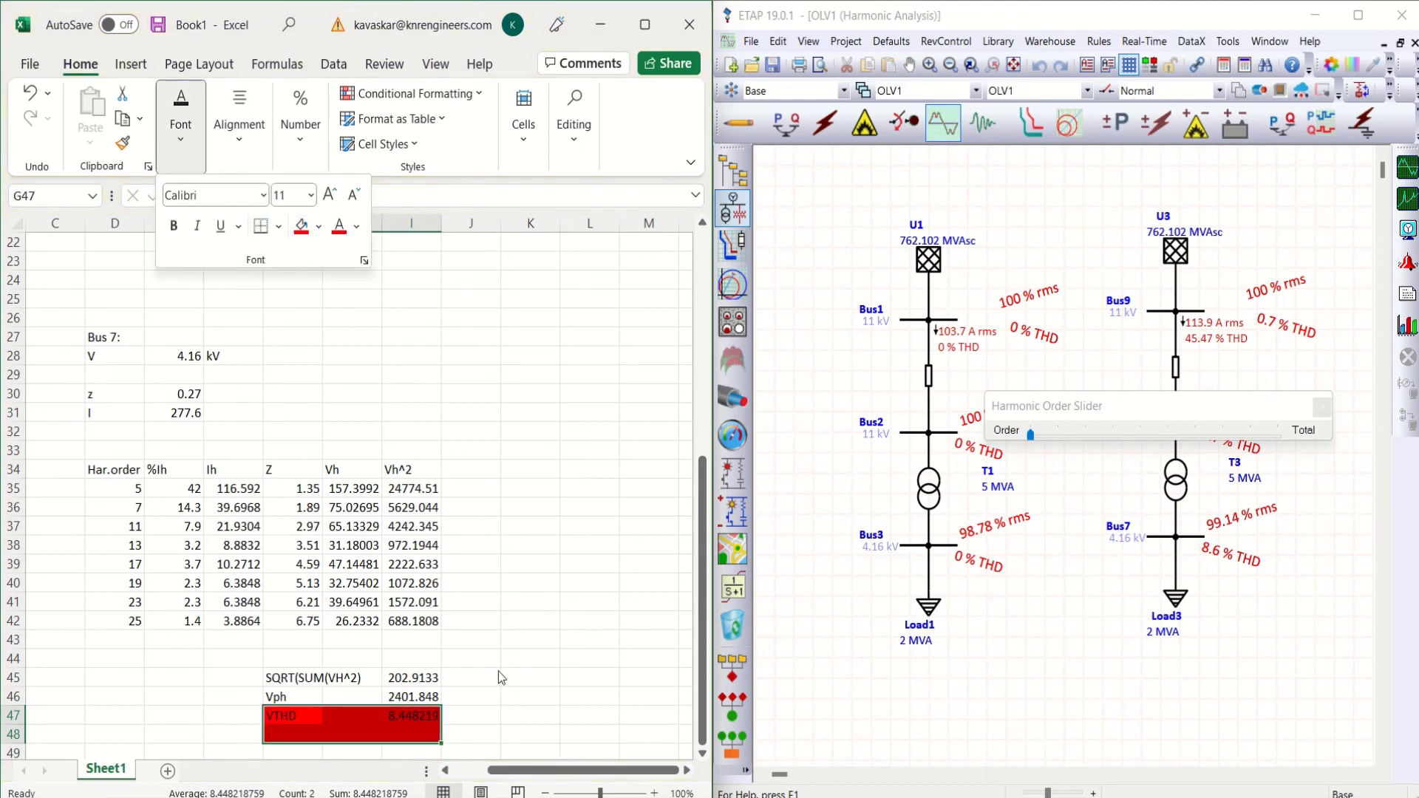
{"action": "scroll", "coordinate": [589, 535], "scroll_direction": "up", "scroll_amount": 4}
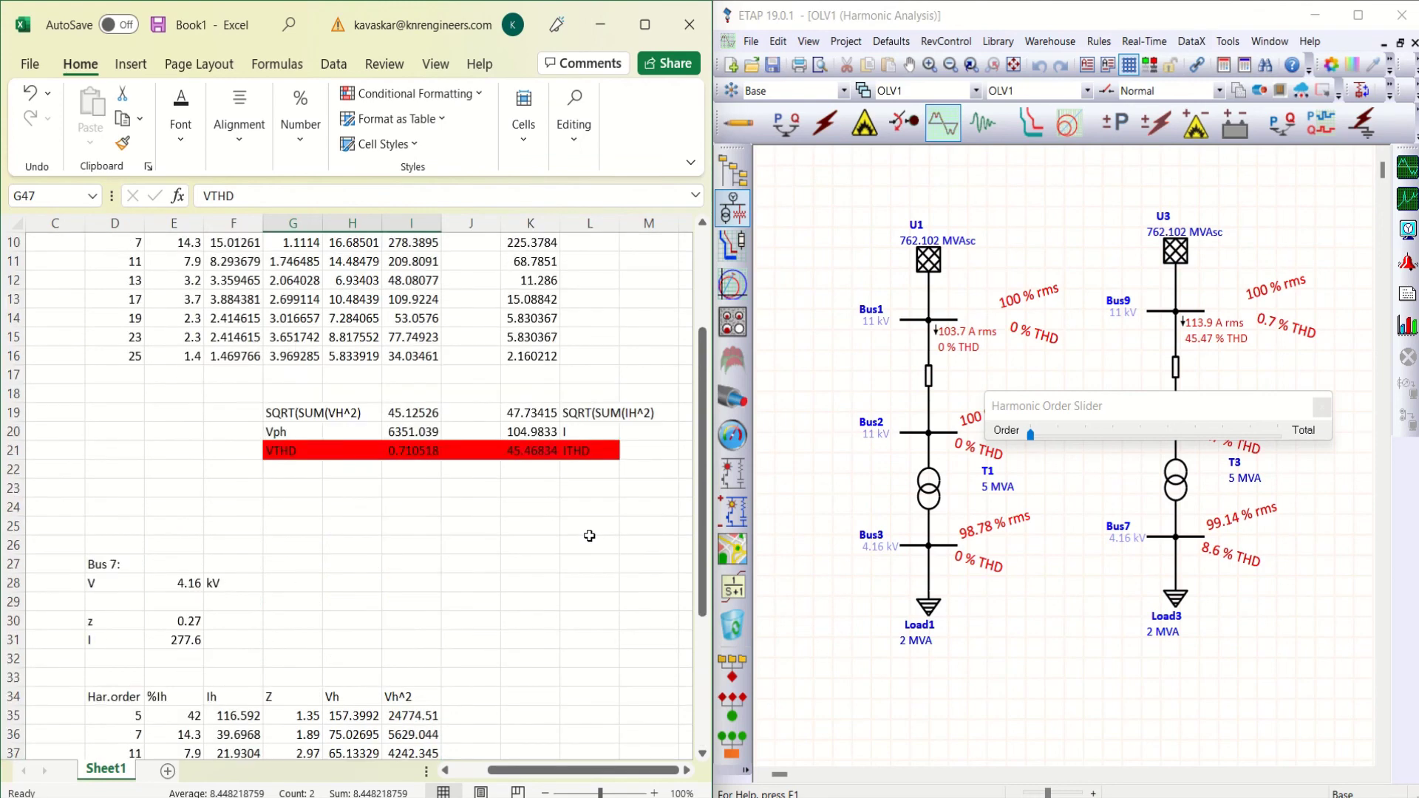
{"action": "scroll", "coordinate": [589, 535], "scroll_direction": "up", "scroll_amount": 3}
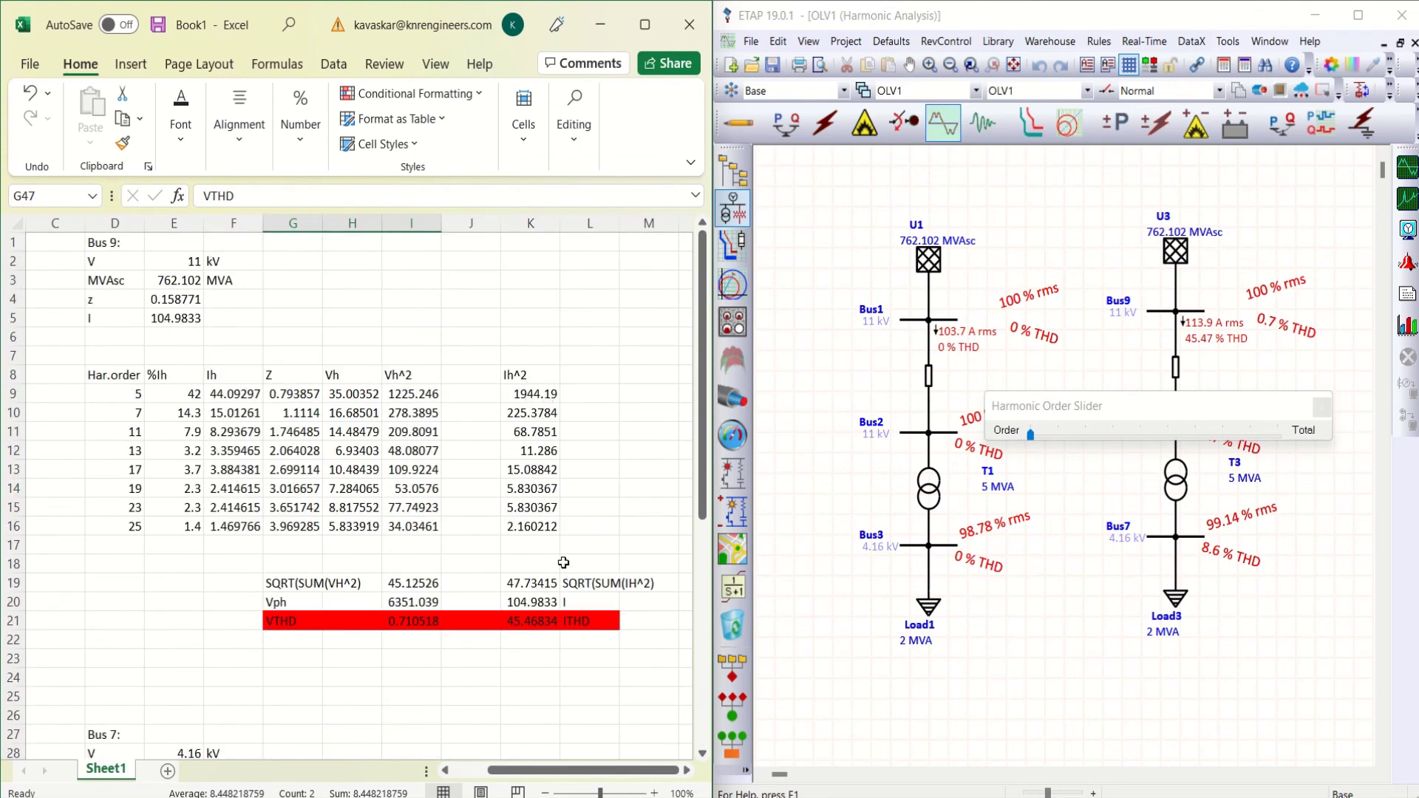
{"action": "scroll", "coordinate": [563, 562], "scroll_direction": "down", "scroll_amount": 10}
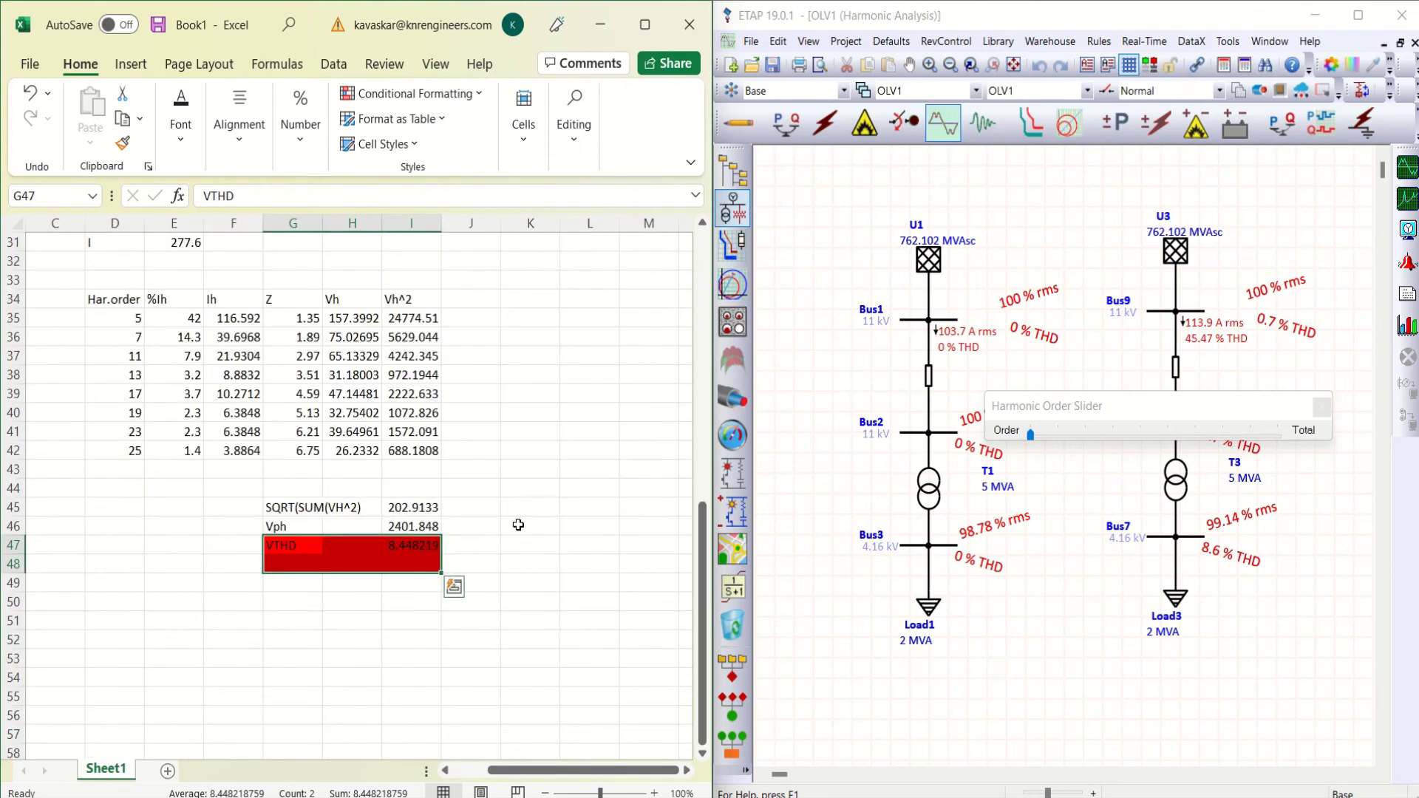